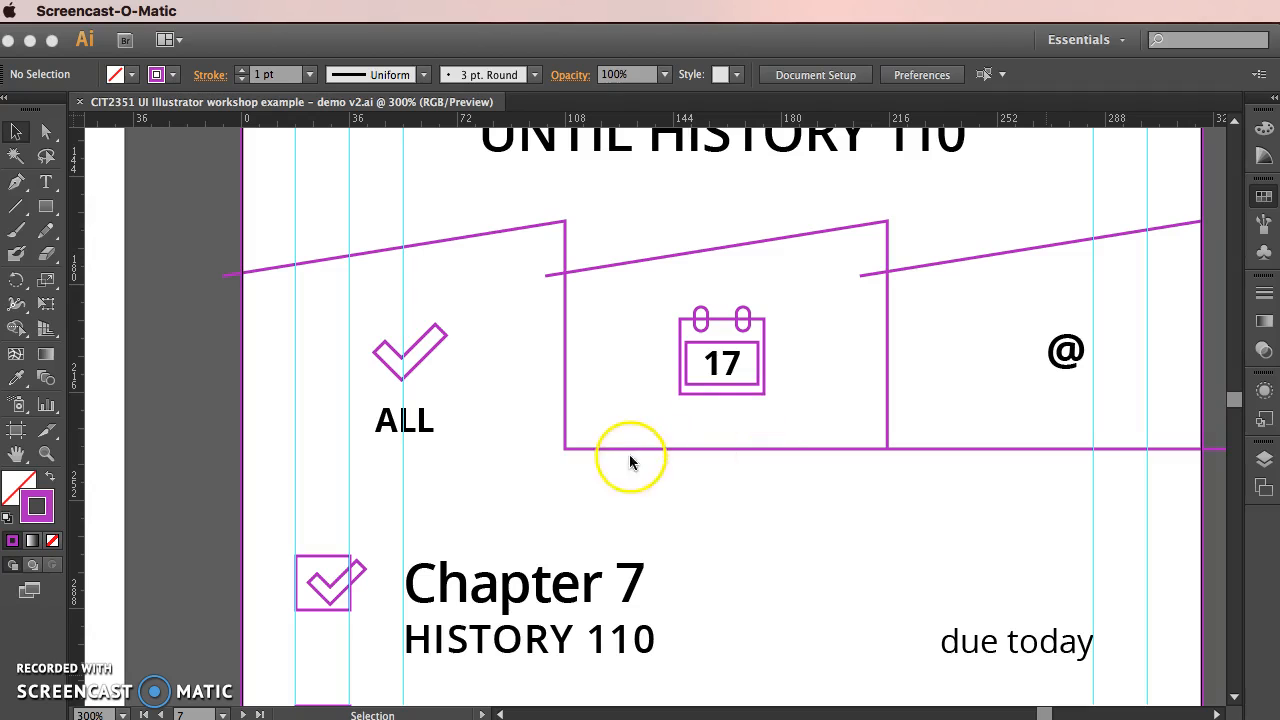
Step: Copy the complete phone screen design group on artboard 7
click(564, 418)
key(super+minus)
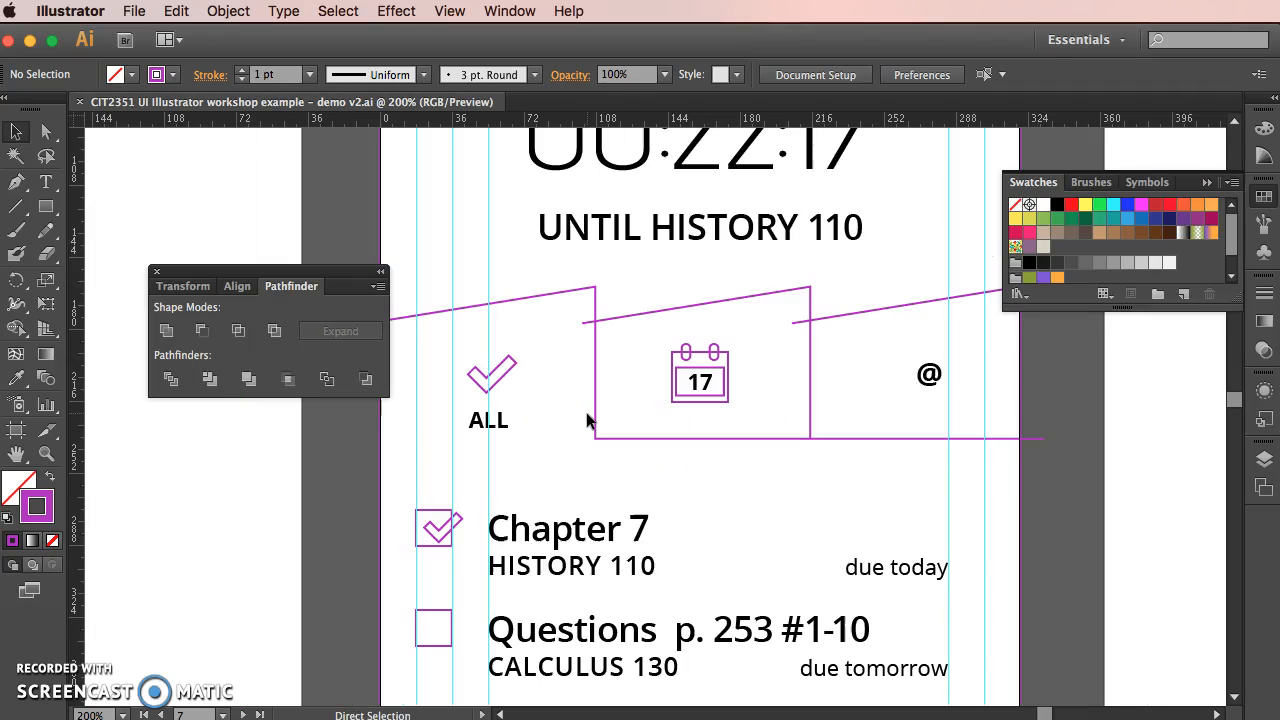
scroll(690, 450, up, 2)
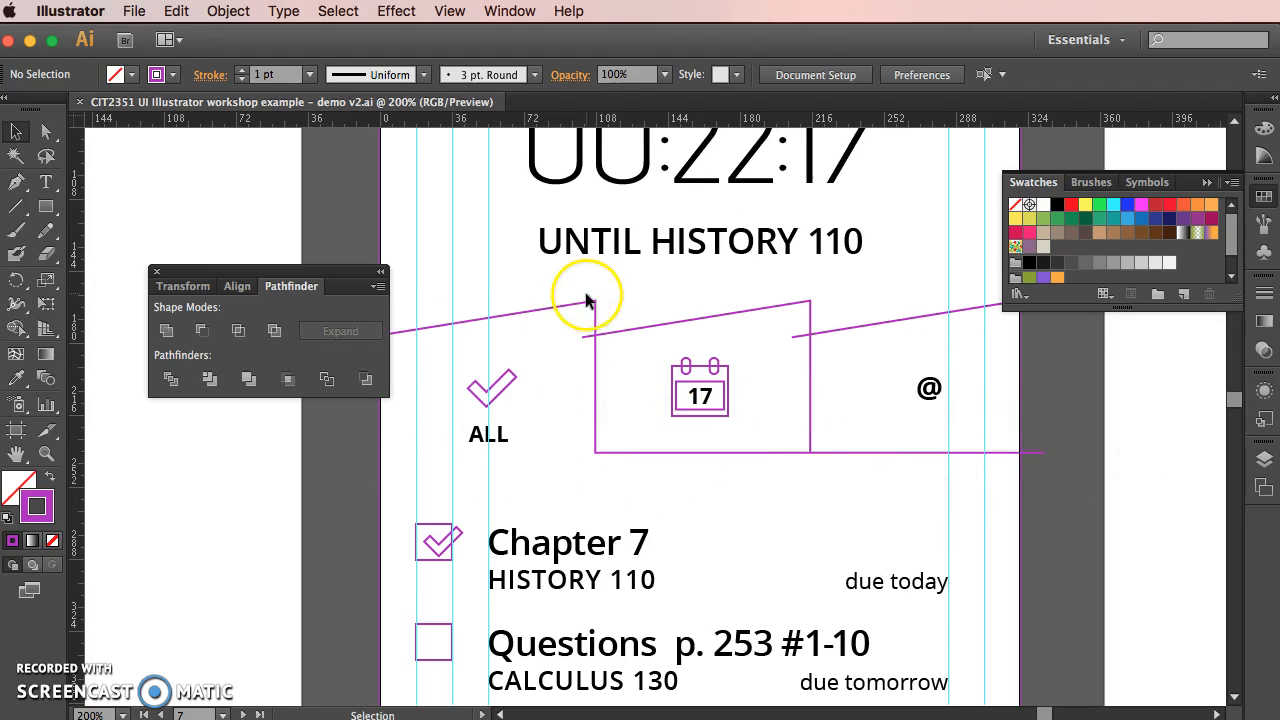
key(super+minus)
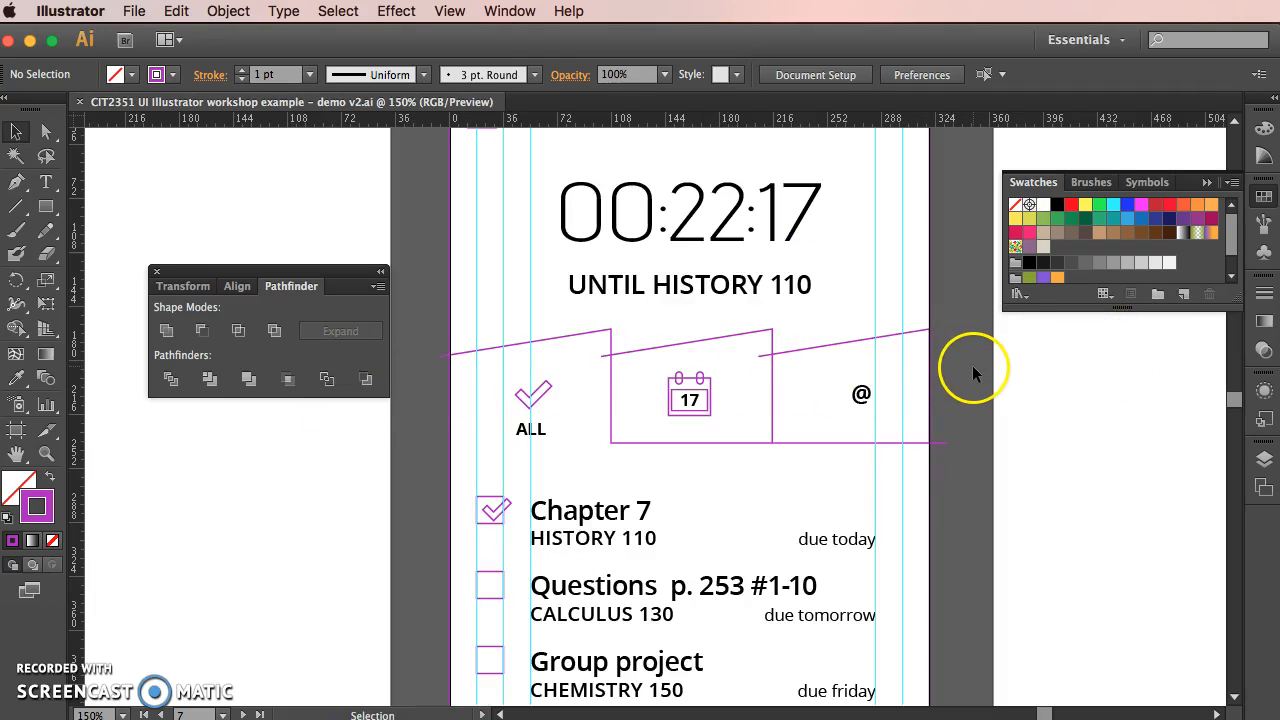
scroll(946, 402, down, 2)
scroll(946, 402, up, 3)
scroll(948, 398, up, 3)
key(super+minus)
drag(522, 214, 856, 622)
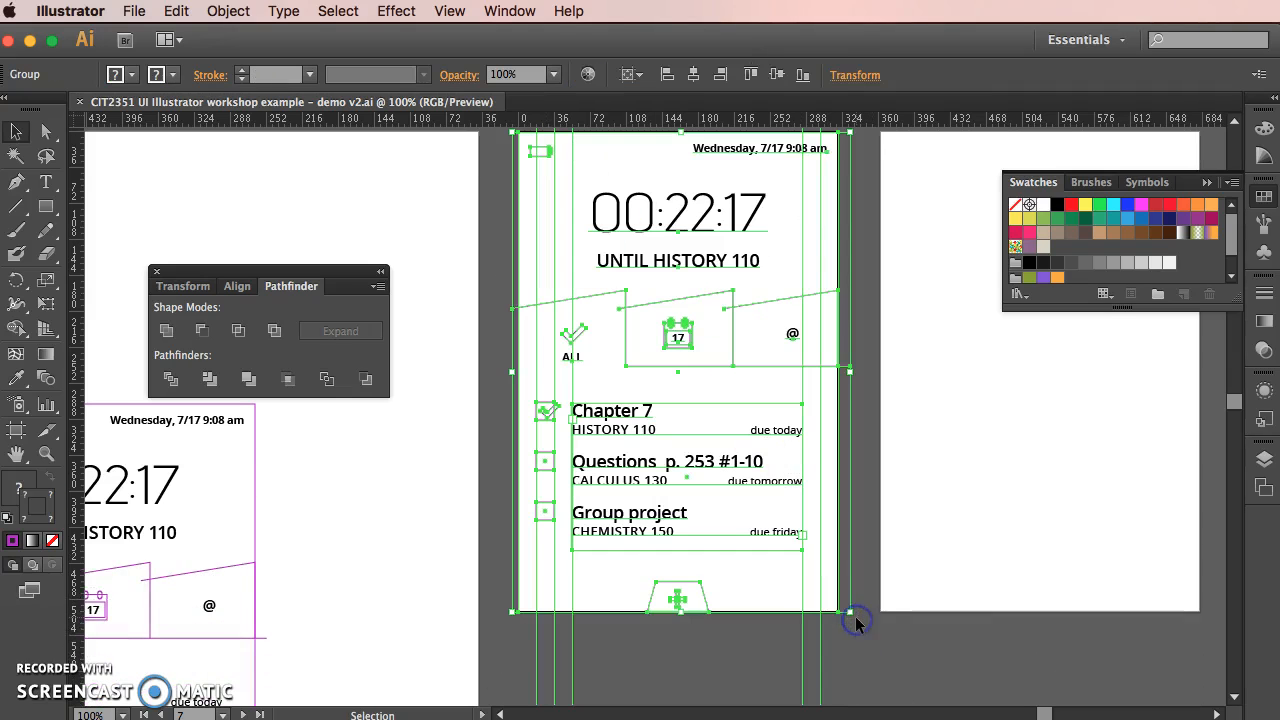
key(a)
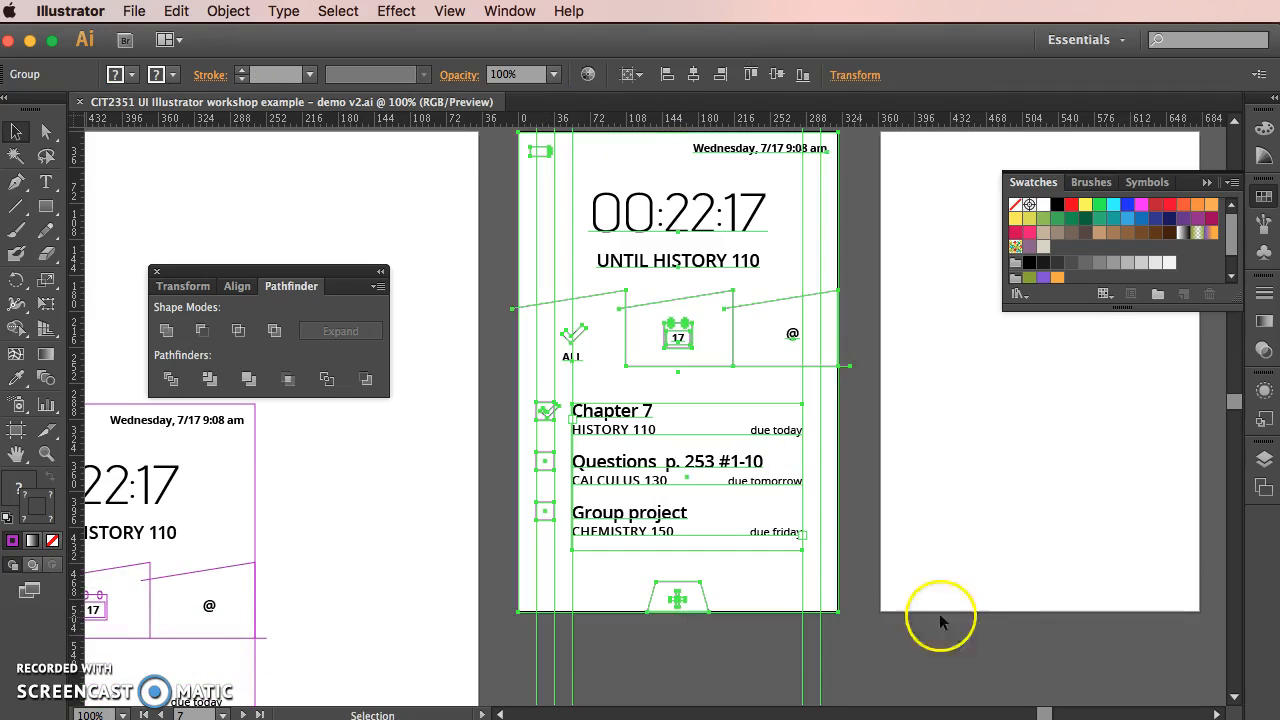
Step: Paste the copied screen design in place on the blank artboard 8
click(975, 508)
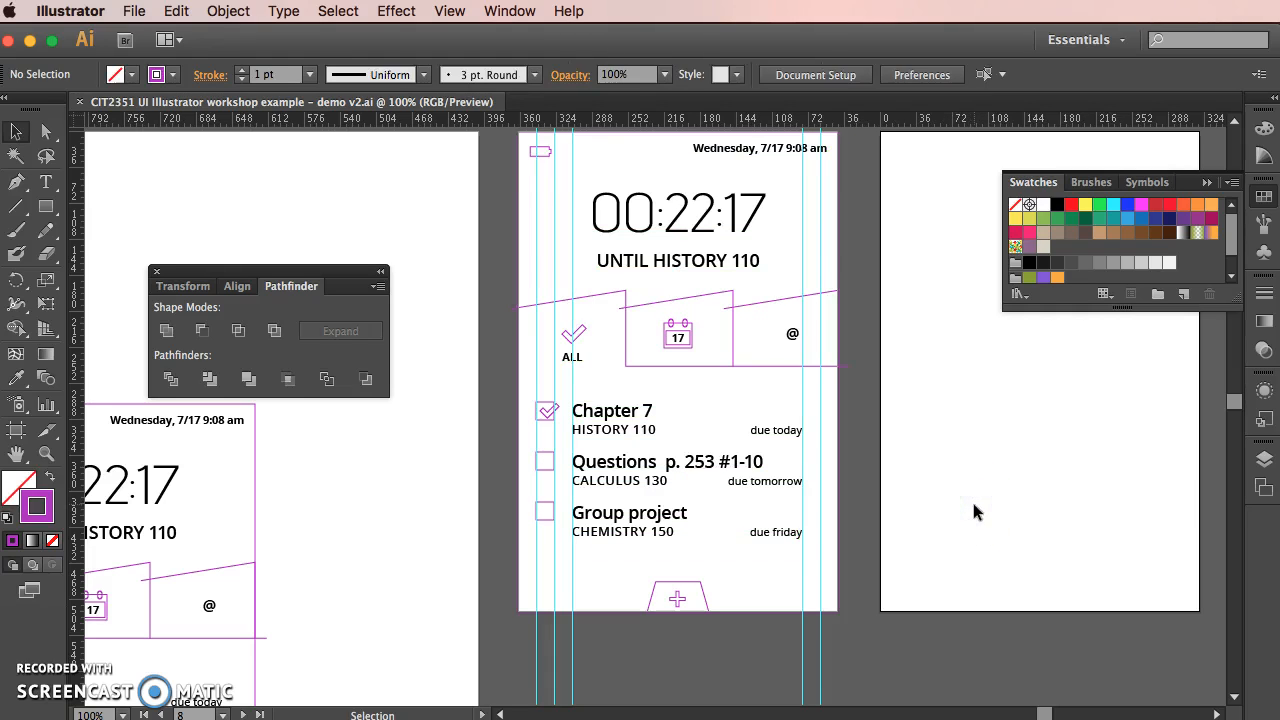
scroll(975, 510, right, 8)
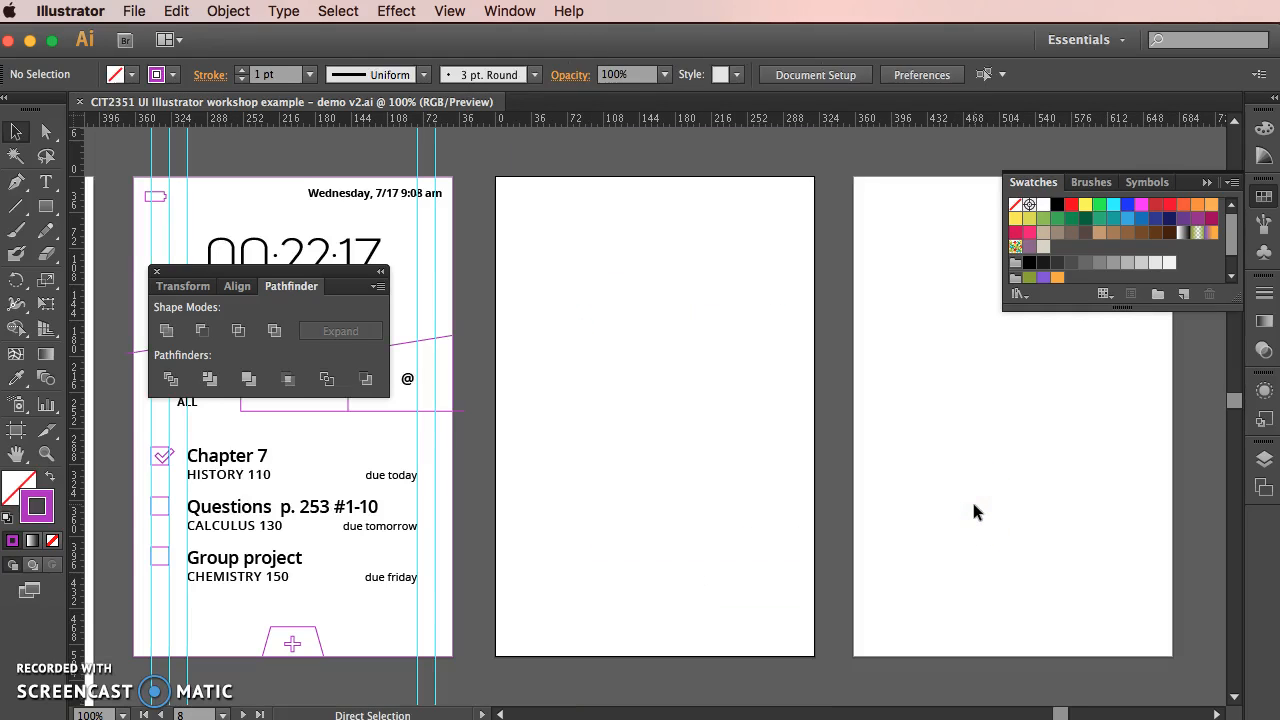
key(super+equal)
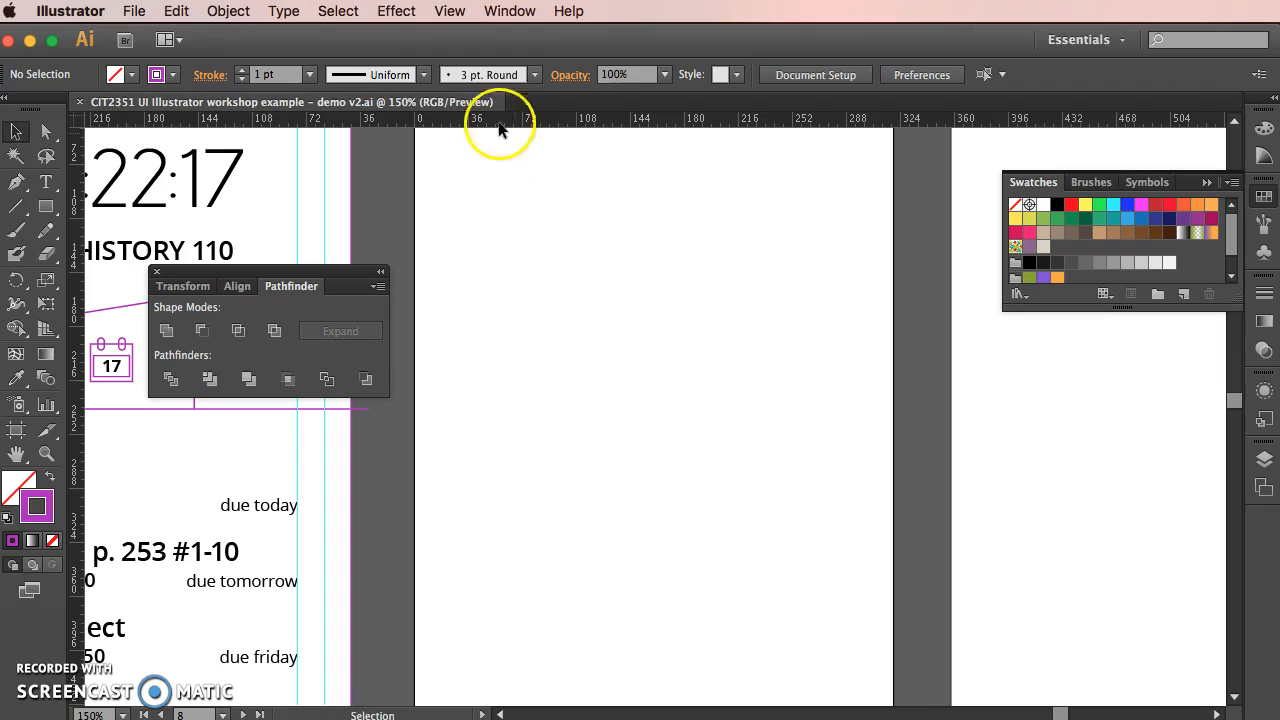
click(178, 11)
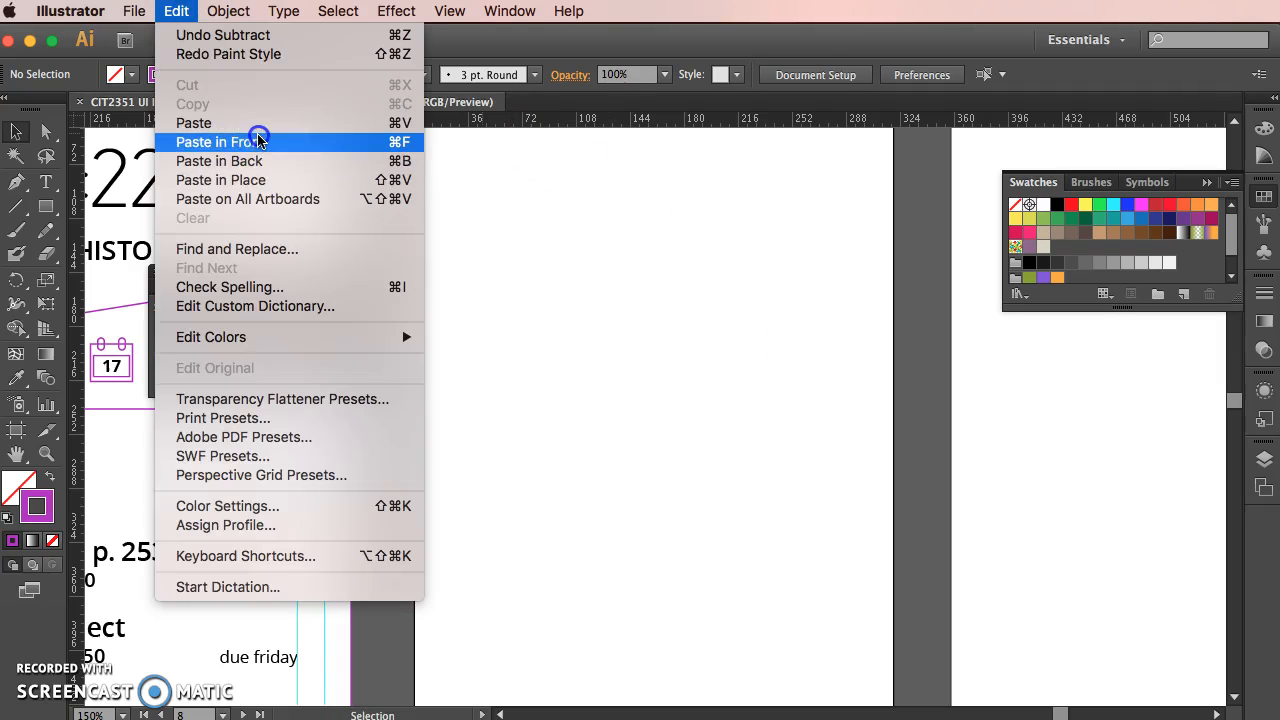
click(257, 186)
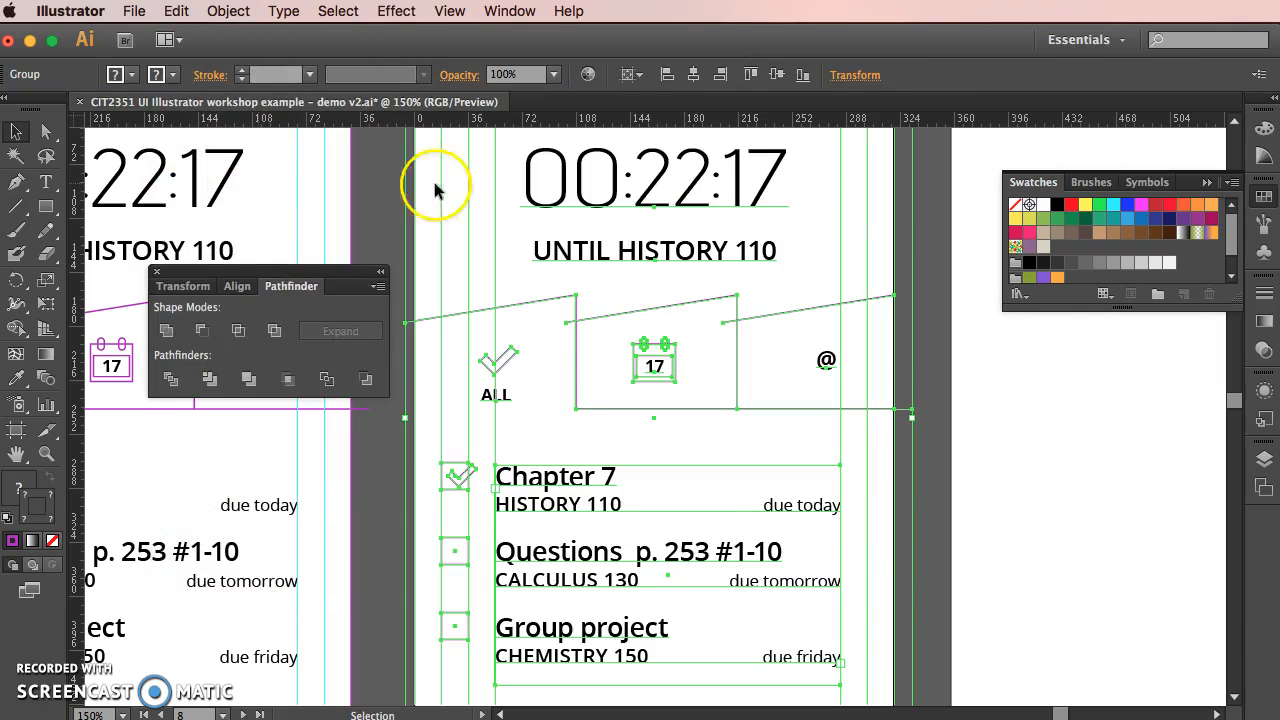
click(934, 347)
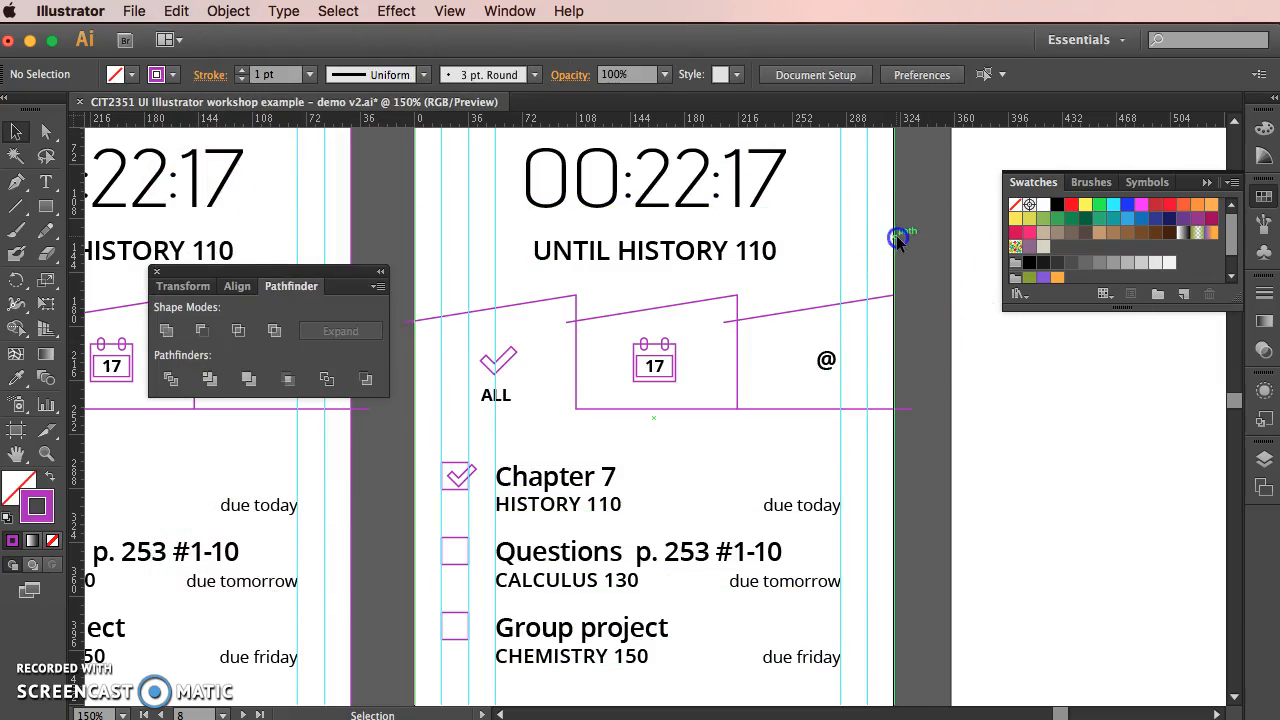
Step: Isolate the pasted Screen Elements group, select its screen outline and set the transform reference point to the upper-left corner
click(896, 237)
double_click(897, 240)
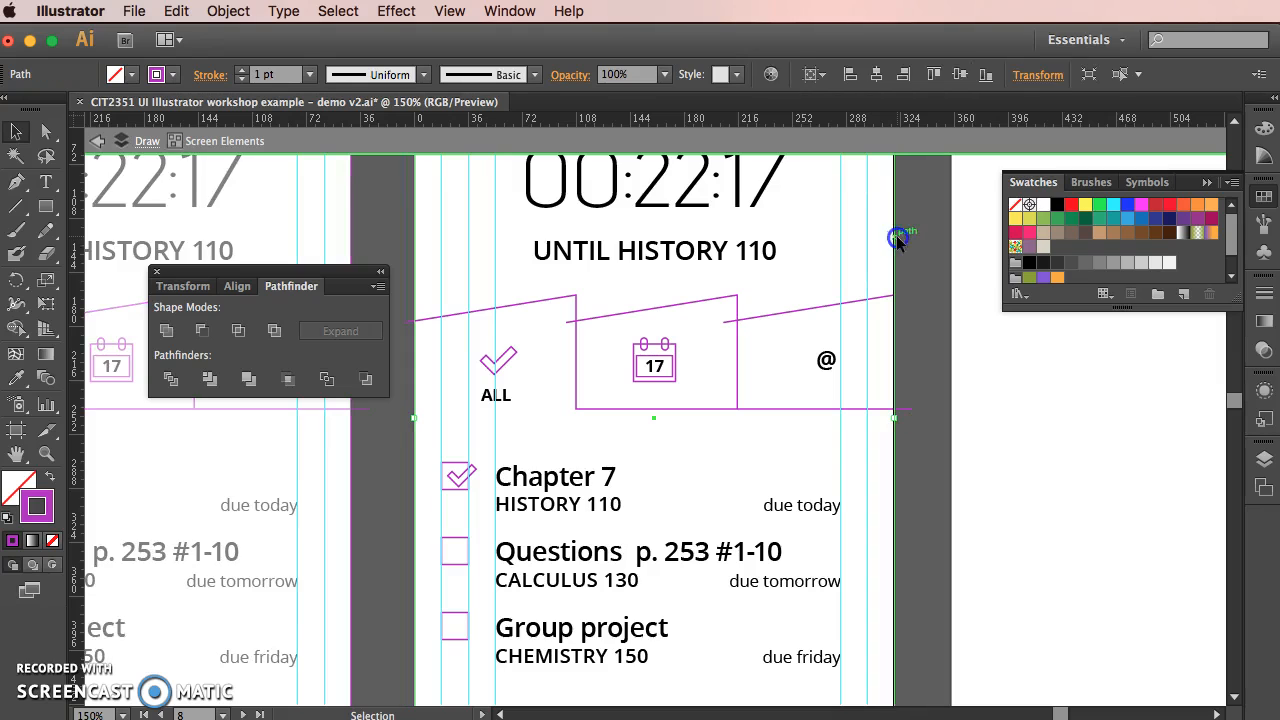
click(184, 287)
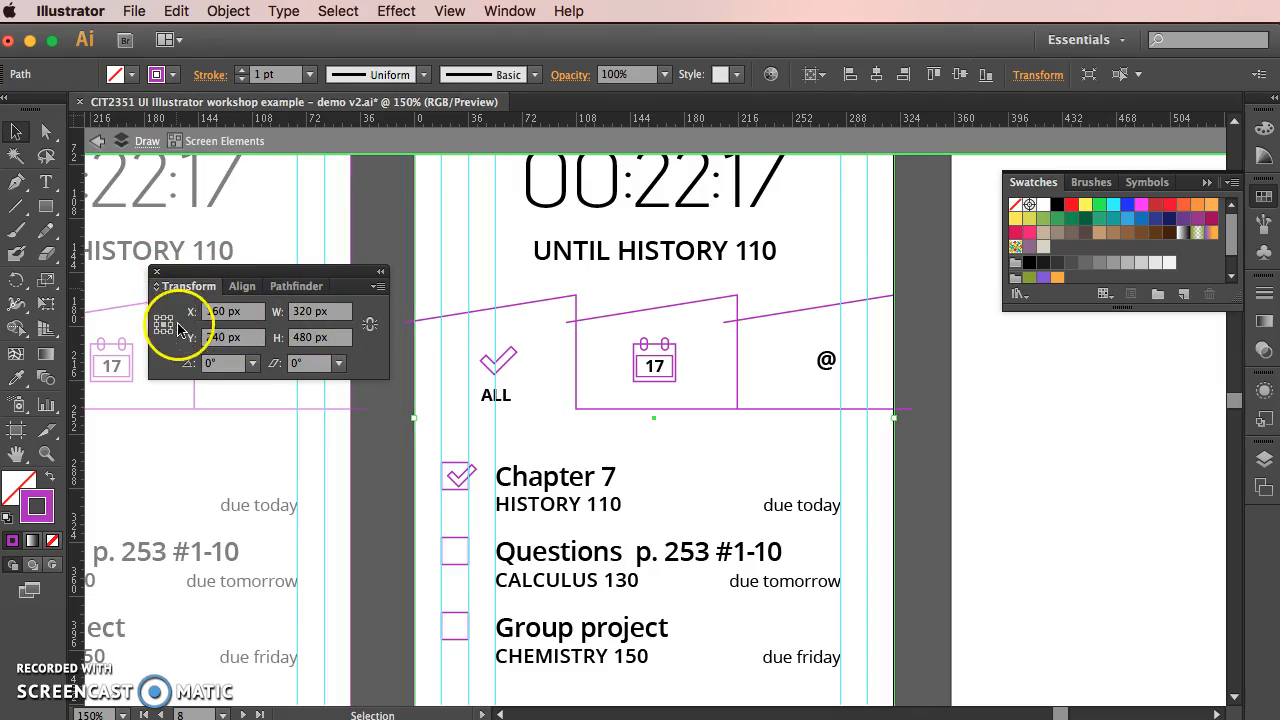
click(157, 318)
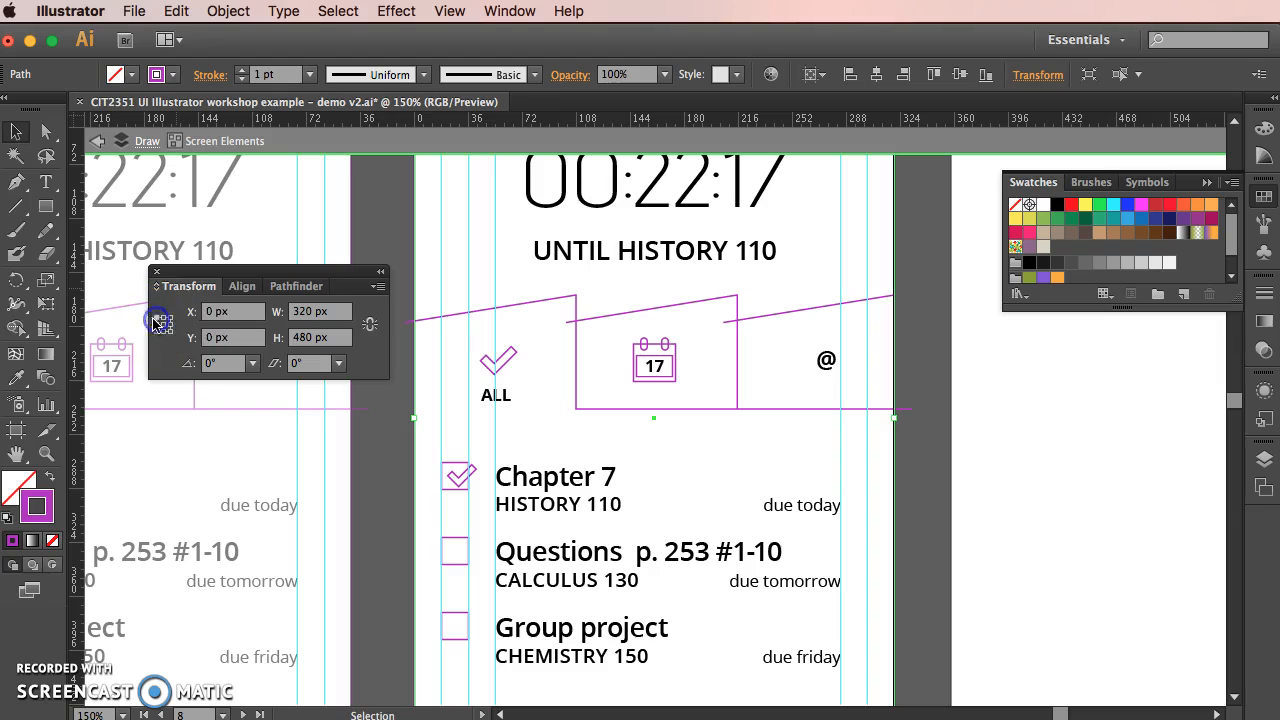
Step: Look over the pasted screen design from its date header down to the add button and back to the tabs
scroll(919, 357, down, 1)
click(919, 357)
scroll(920, 360, up, 4)
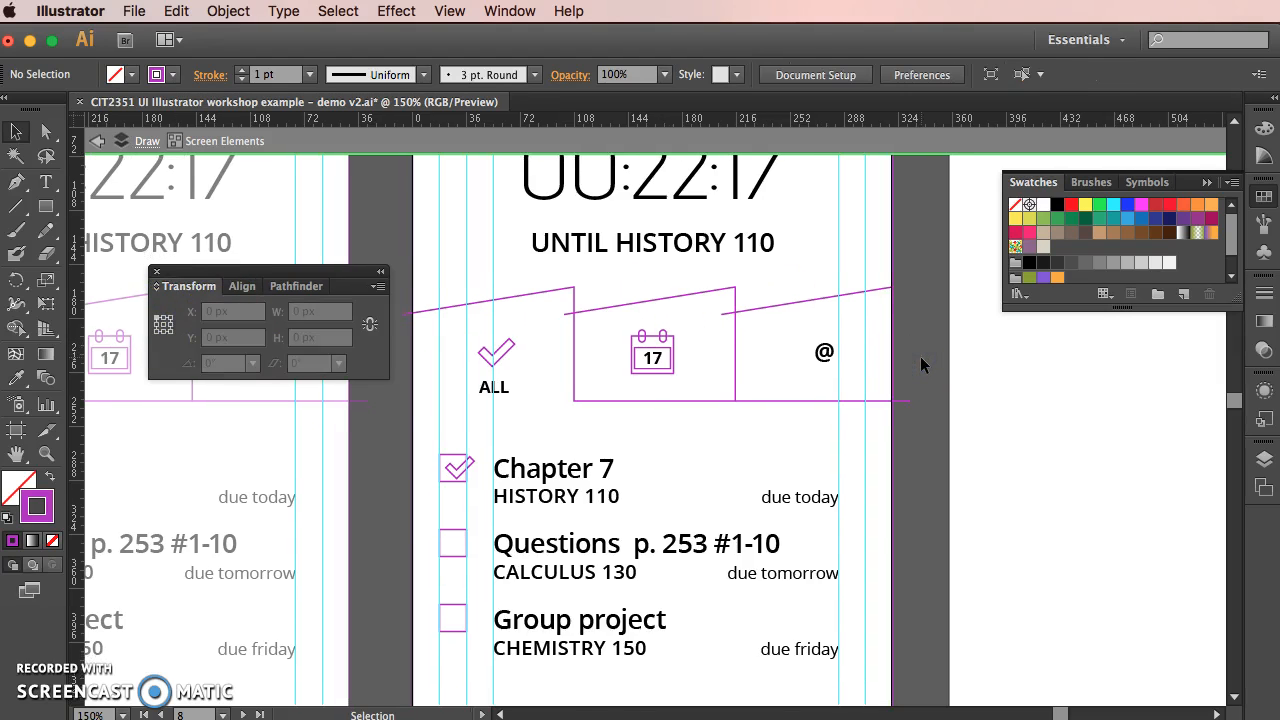
scroll(924, 366, up, 8)
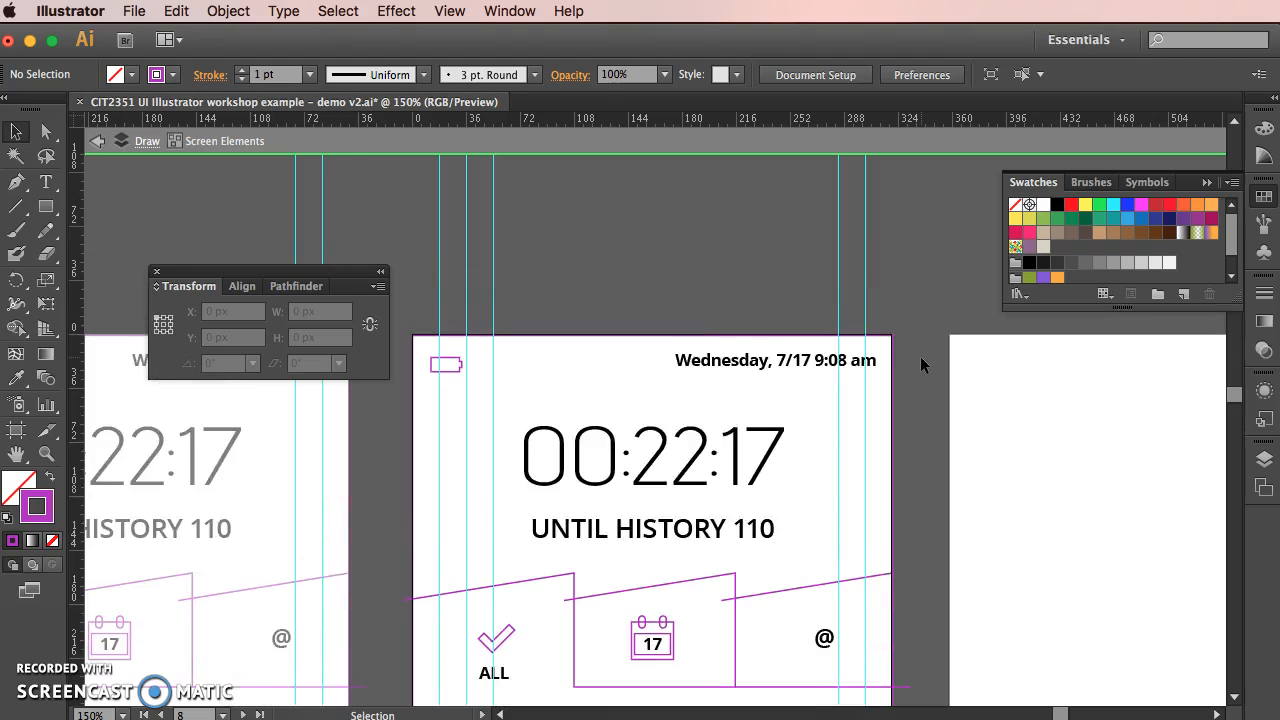
scroll(924, 366, down, 10)
scroll(922, 358, down, 11)
scroll(922, 358, up, 4)
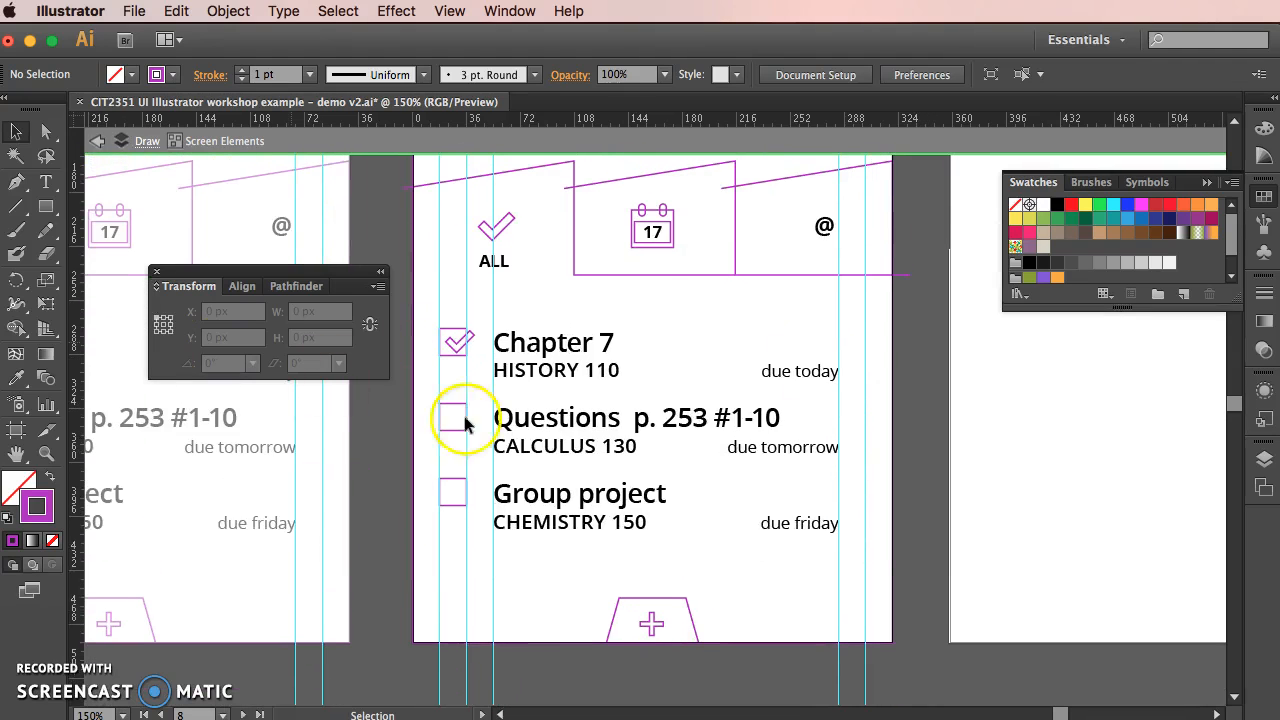
scroll(806, 305, up, 4)
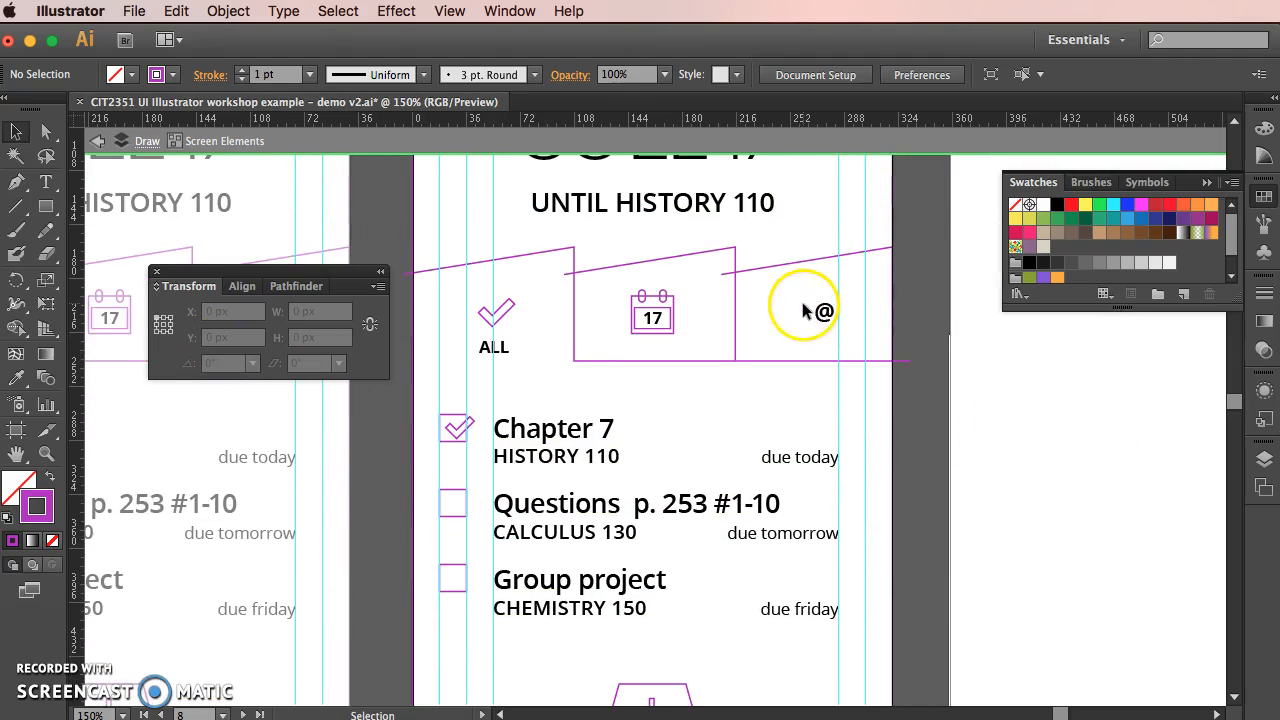
Step: Select the screen outline to check its width, and activate the Rectangle tool
click(45, 206)
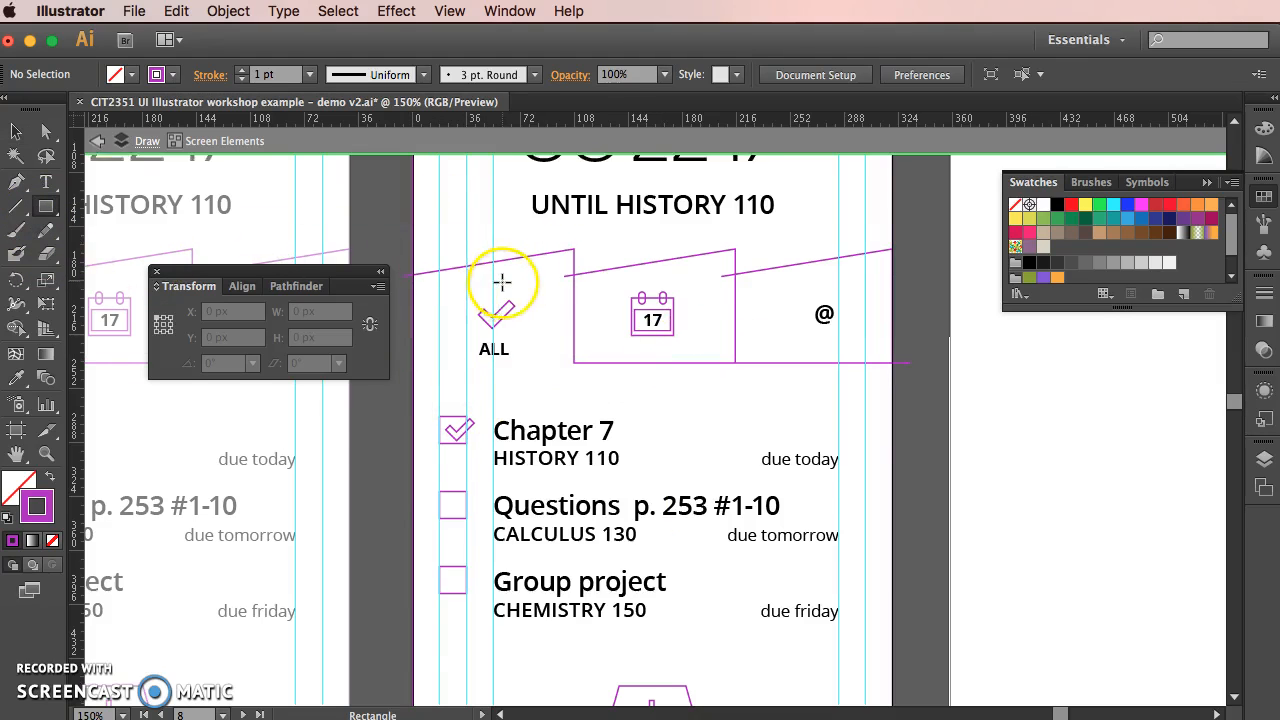
scroll(500, 286, up, 4)
click(16, 131)
click(416, 214)
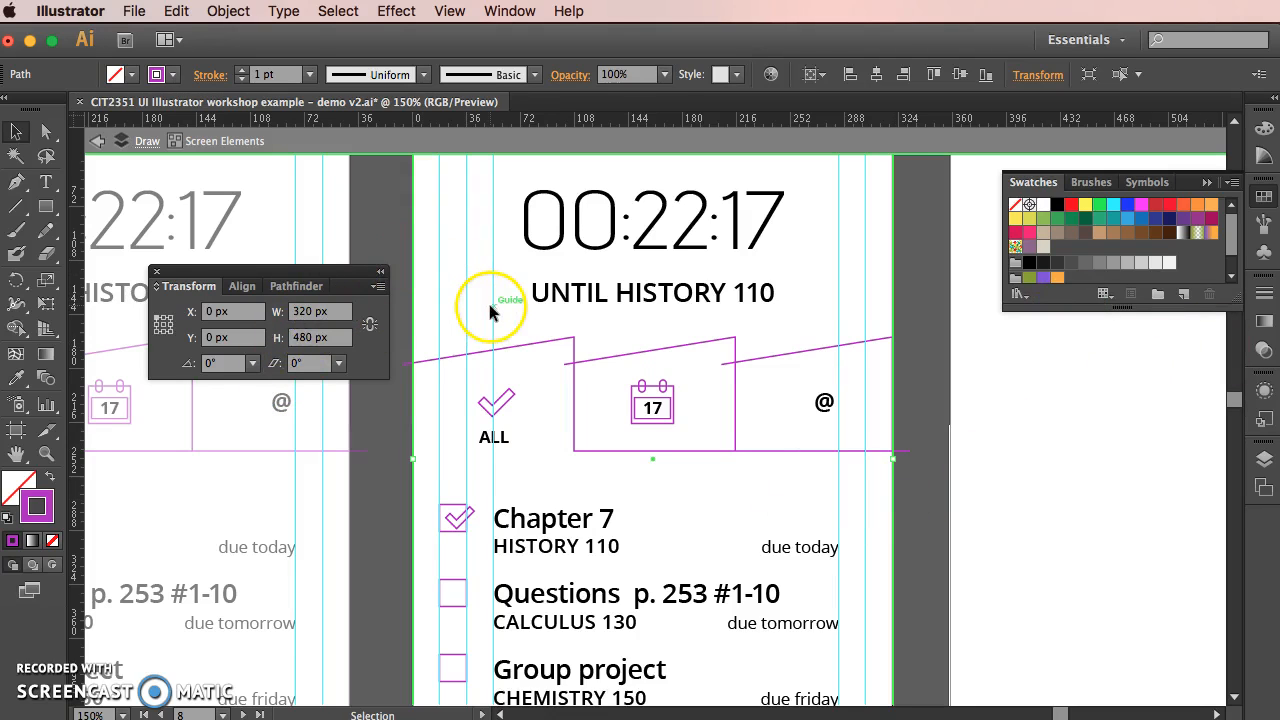
scroll(489, 305, up, 3)
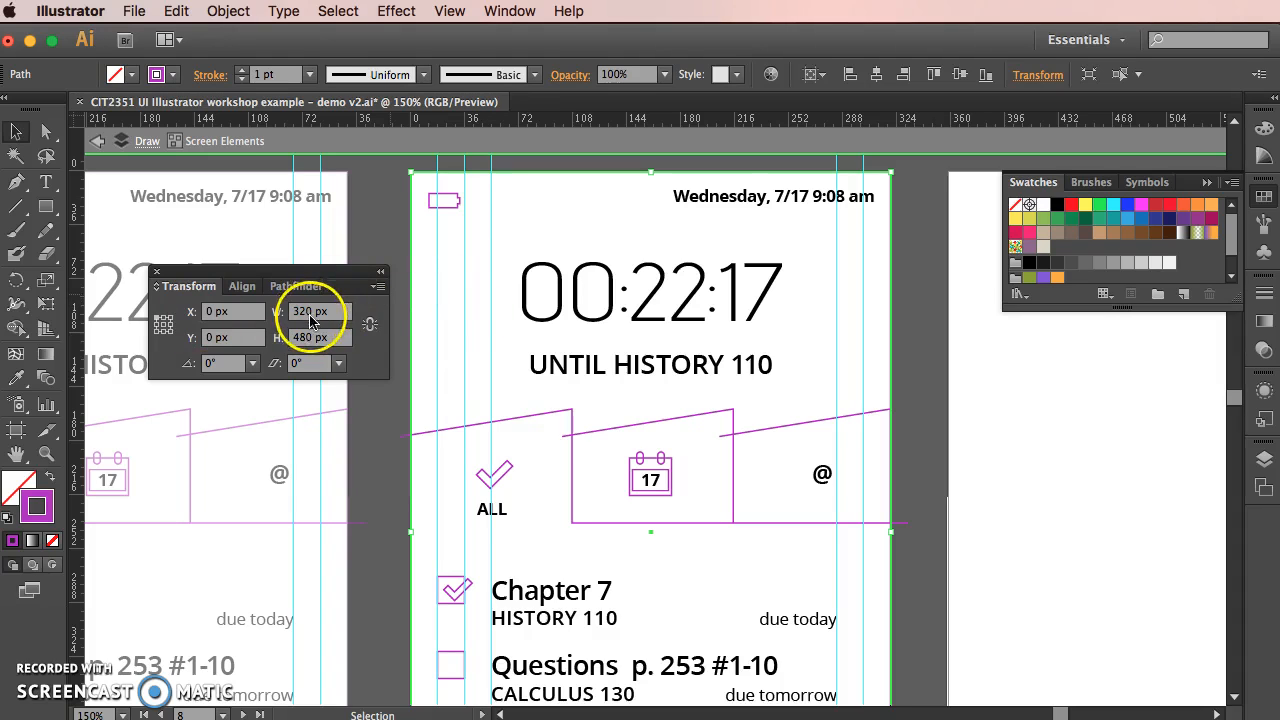
click(46, 206)
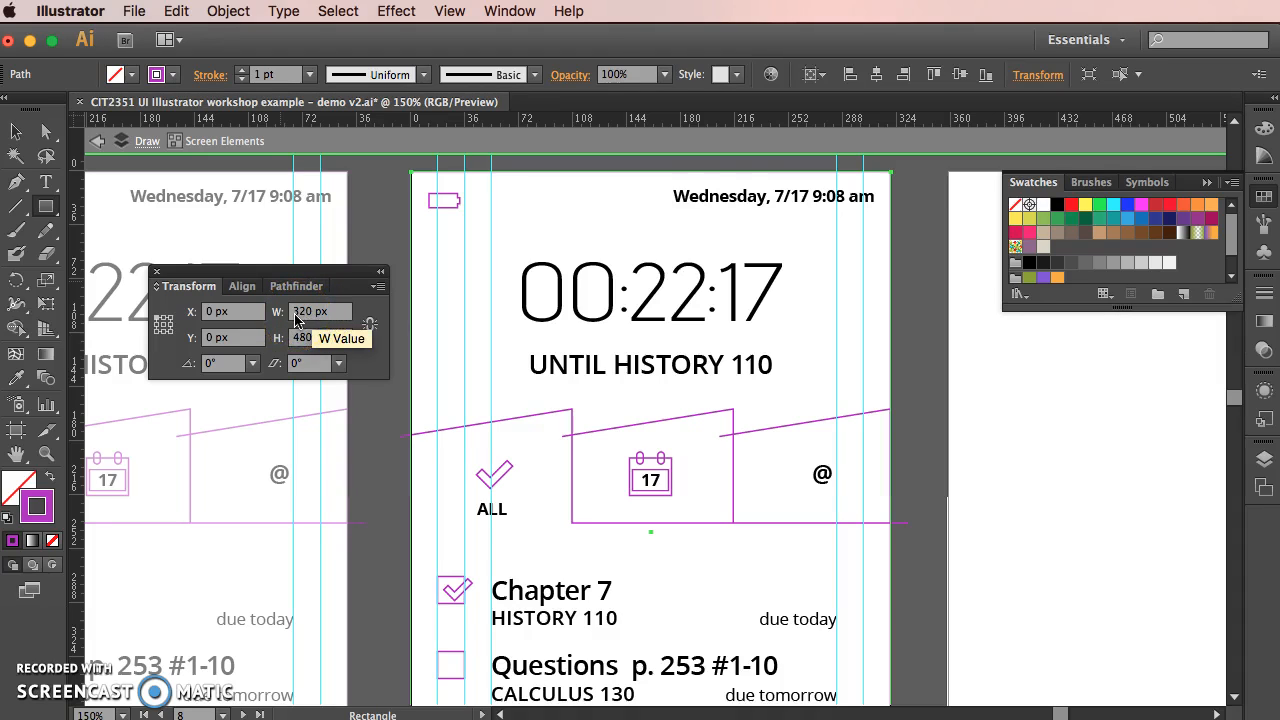
click(308, 316)
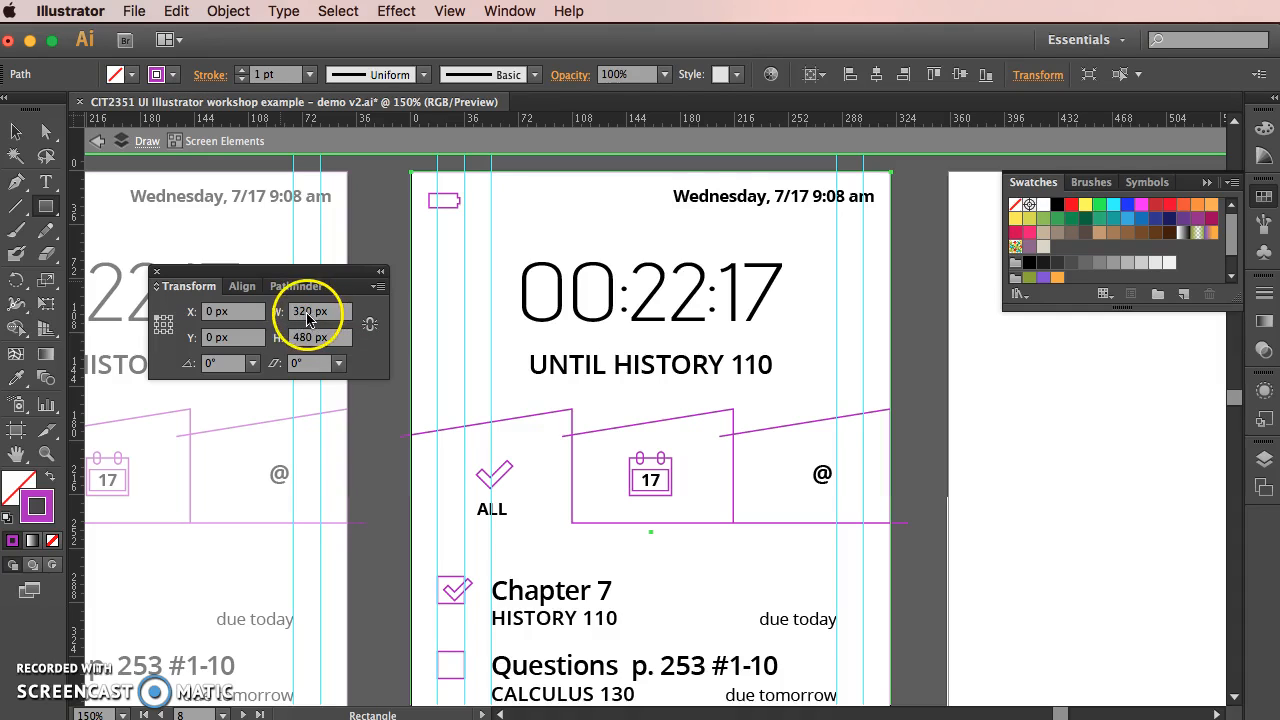
drag(453, 341, 459, 341)
key(super+z)
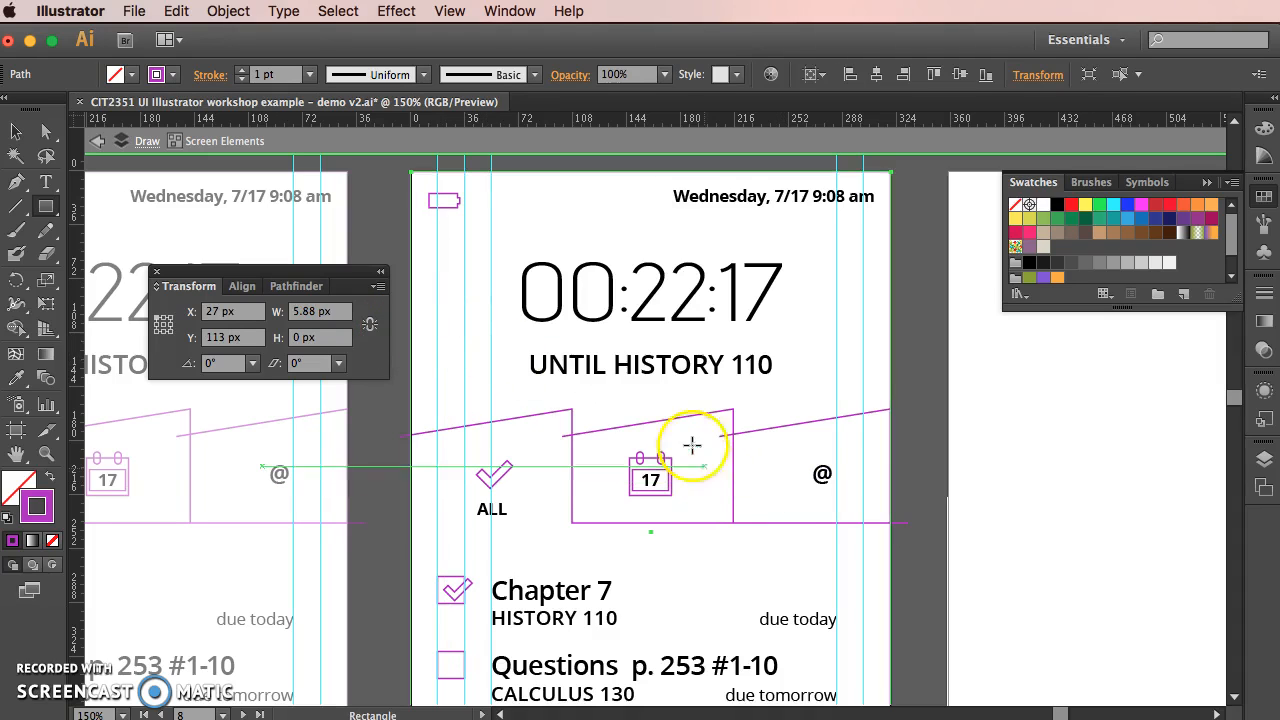
drag(526, 244, 523, 244)
key(super+z)
Step: Create a rectangle 107 px wide and 100 px high on artboard 8 by entering exact dimensions
click(537, 249)
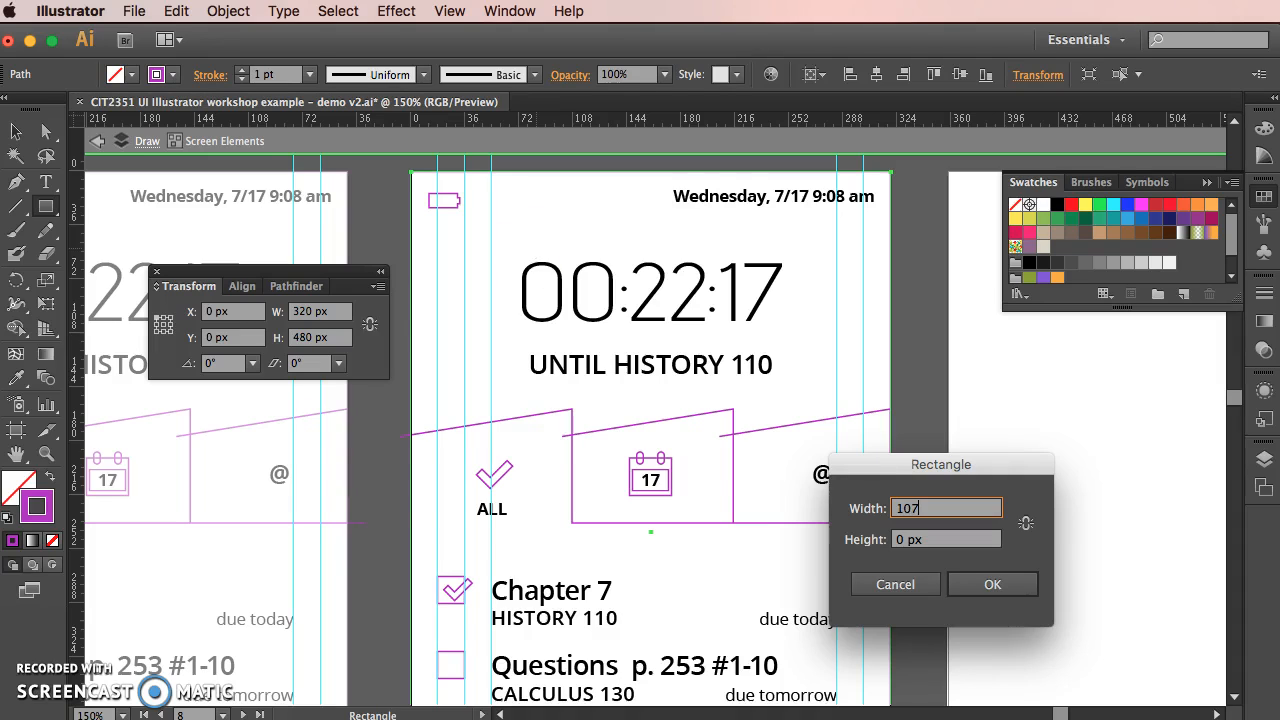
drag(990, 470, 634, 237)
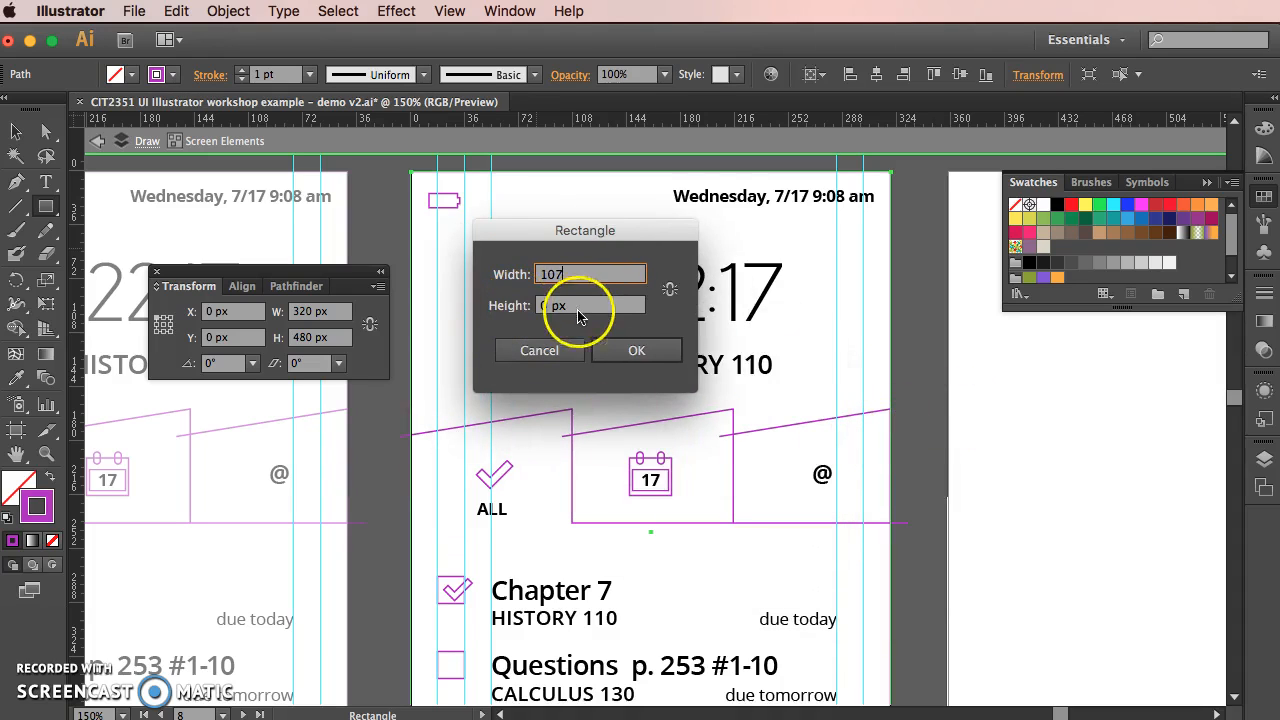
click(538, 306)
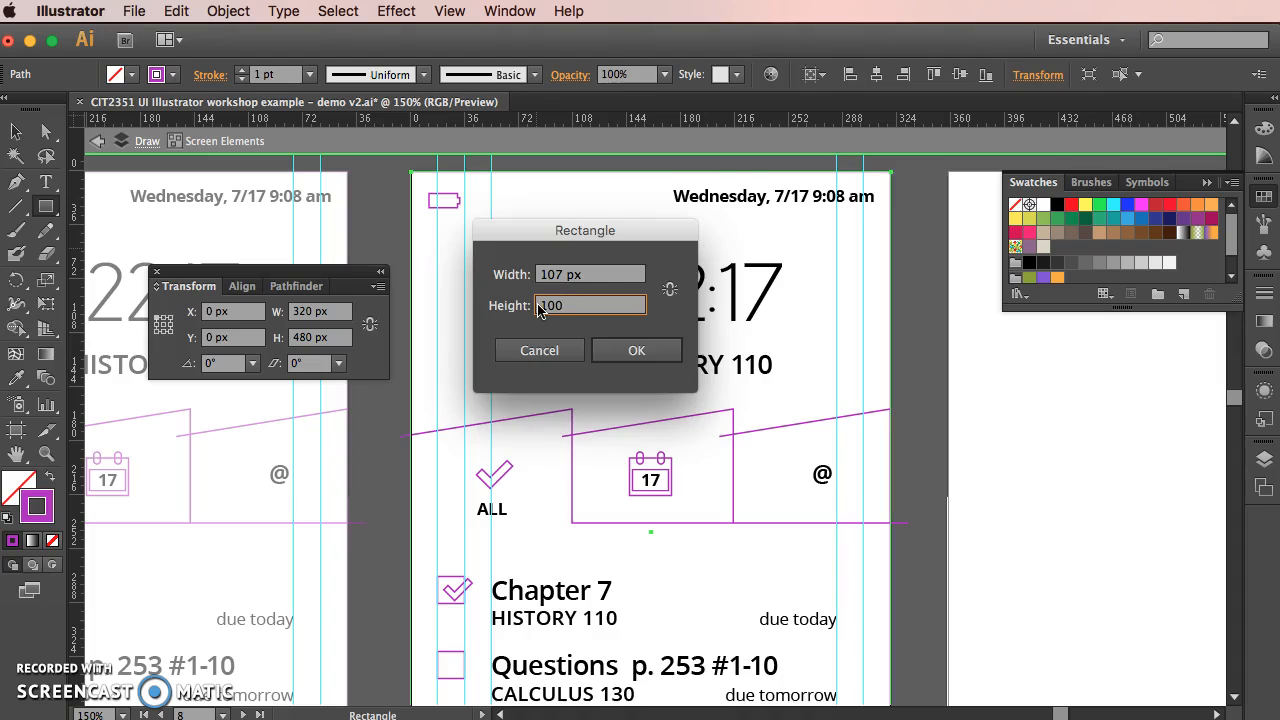
key(Return)
Step: Position the new rectangle in the artboard's upper-left corner at X 0 px and Y 0 px
click(18, 128)
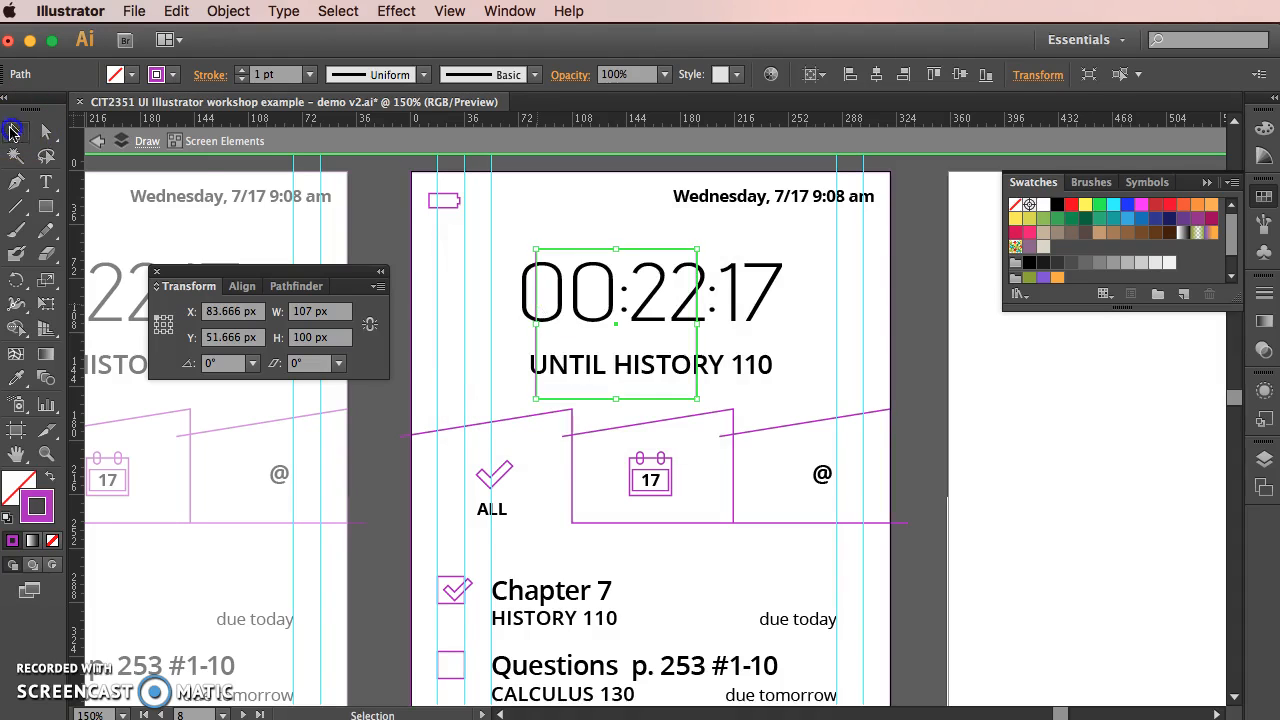
click(258, 315)
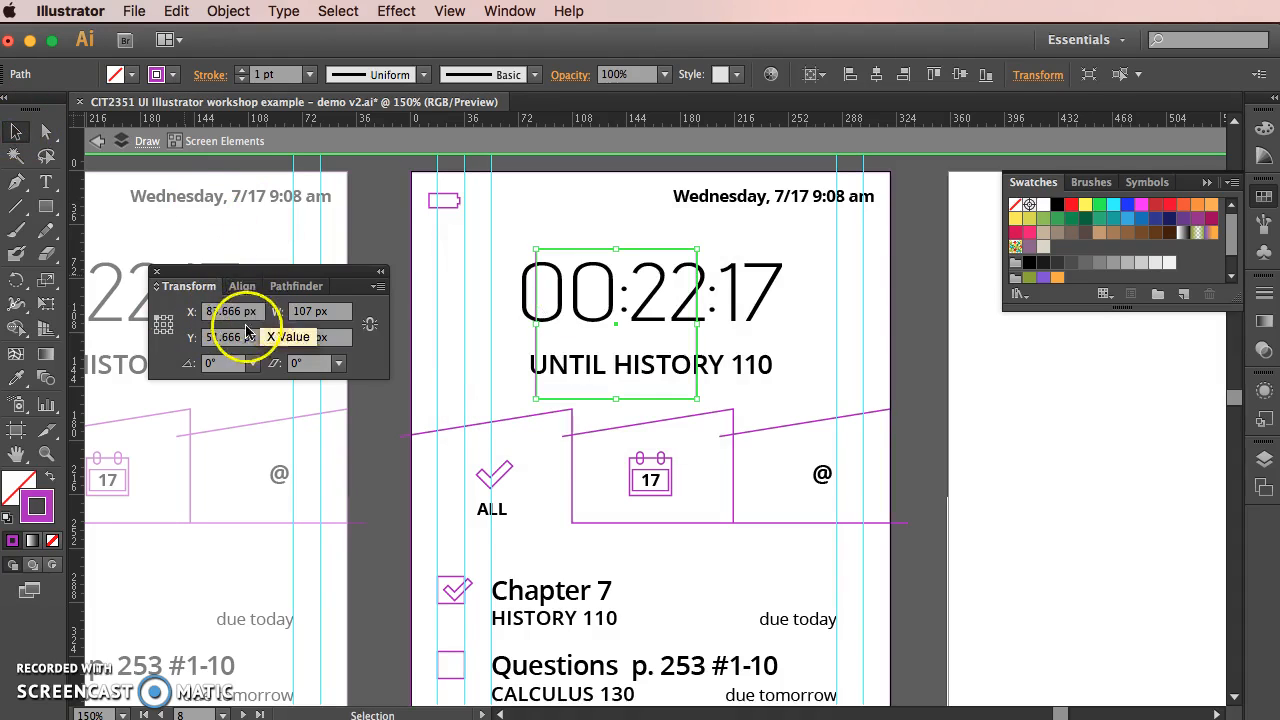
key(Tab)
text(0)
key(Tab)
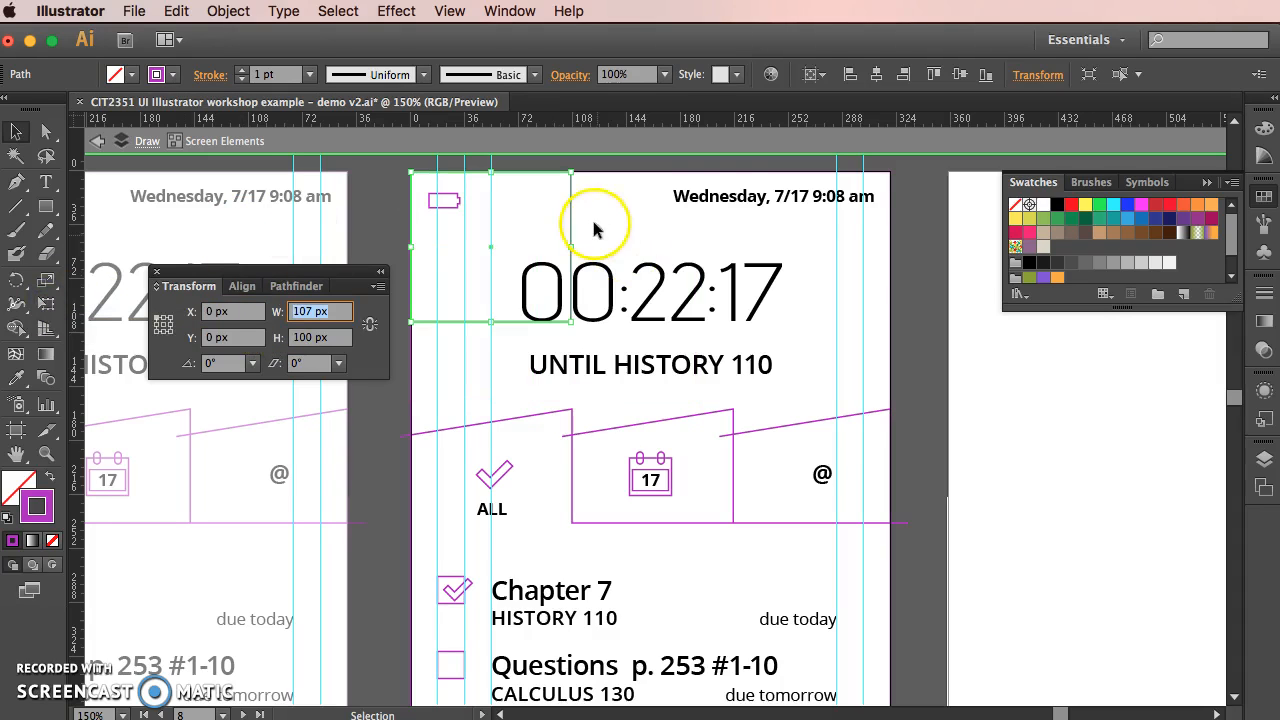
Step: Move the rectangle straight down over the ALL tab so that it sits at Y 136.75 px
drag(570, 198, 565, 433)
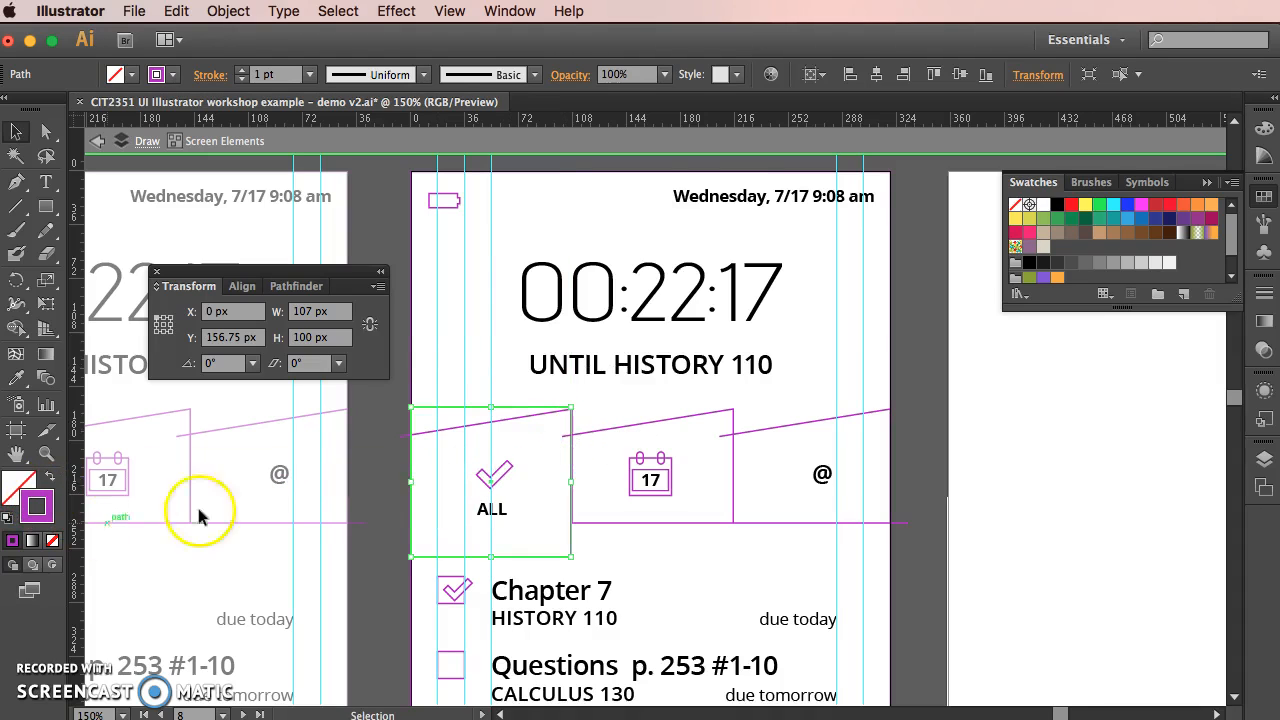
key(shift+Up)
key(shift+Up)
key(shift+Up)
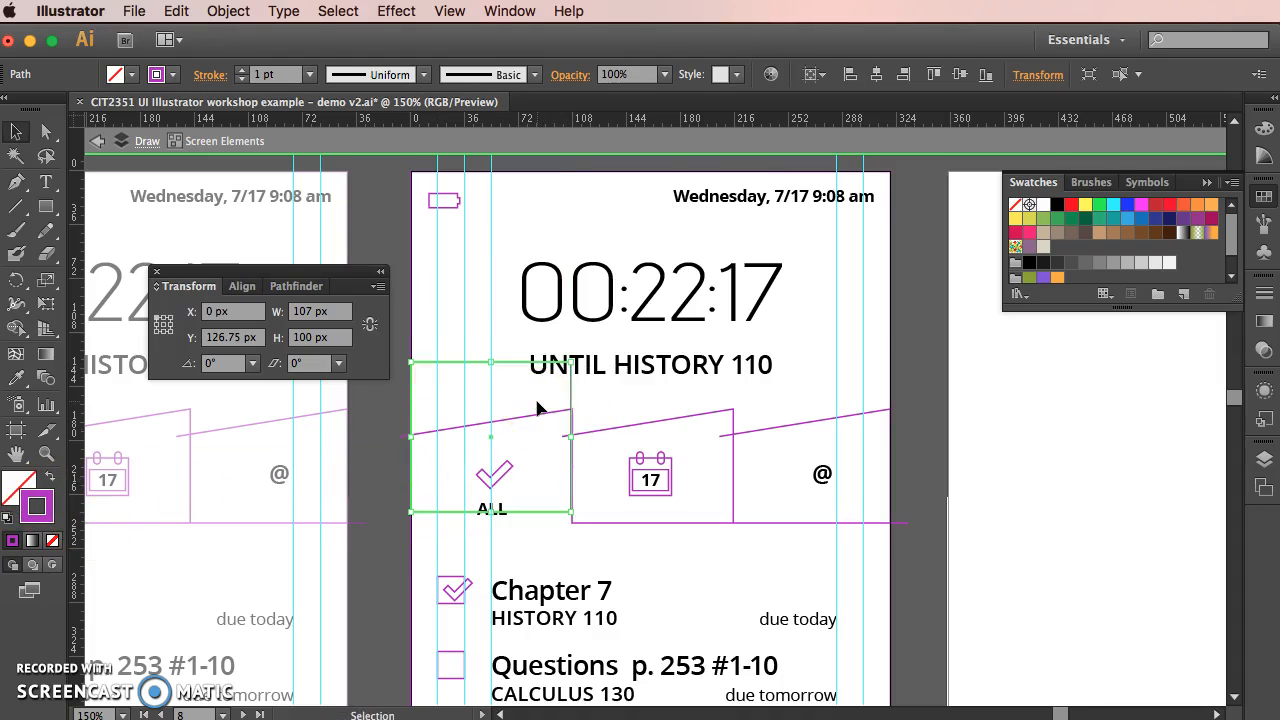
key(shift+Down)
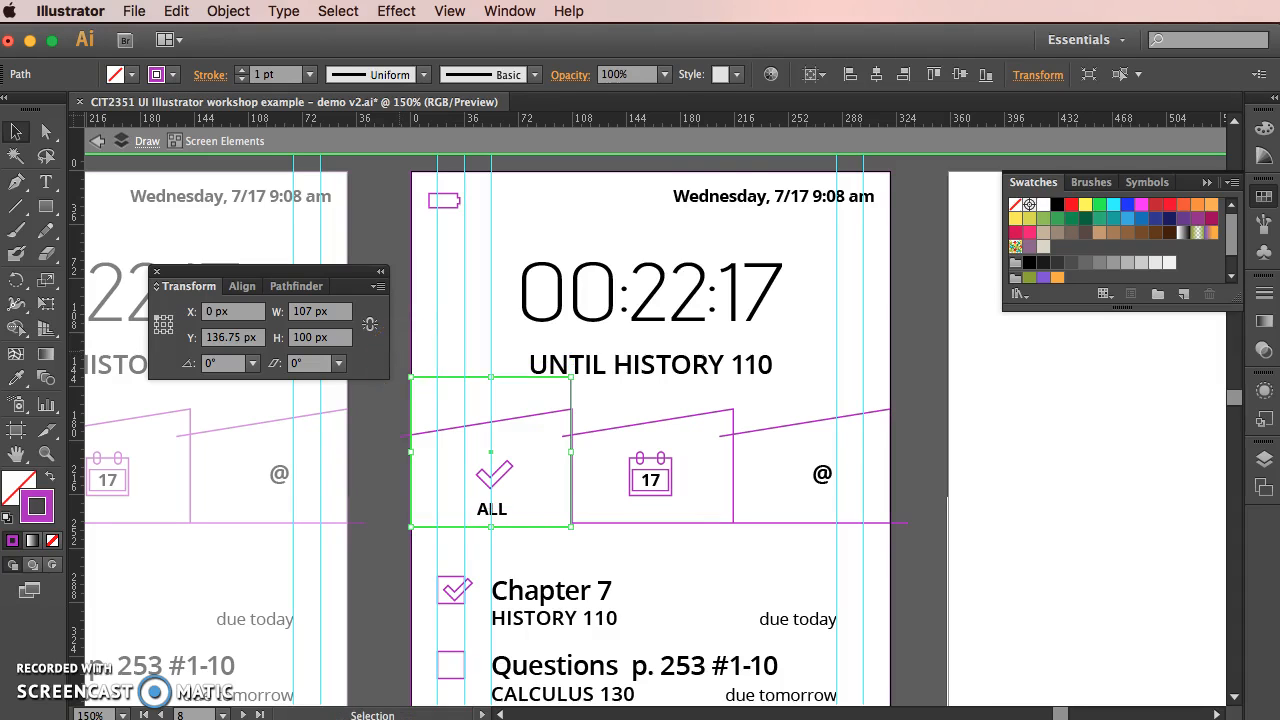
Step: Place a vertical guide along the right edge of the rectangle over the ALL tab, then deselect everything
drag(78, 400, 574, 381)
key(super+equal)
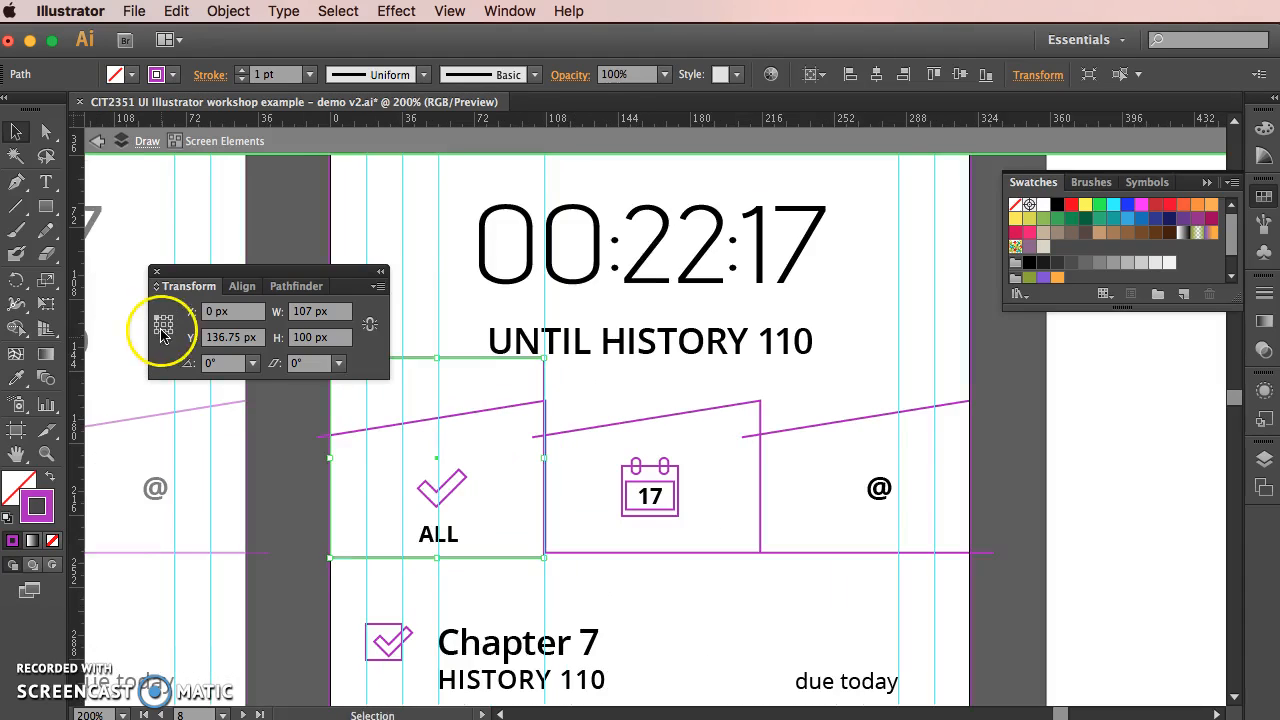
click(585, 378)
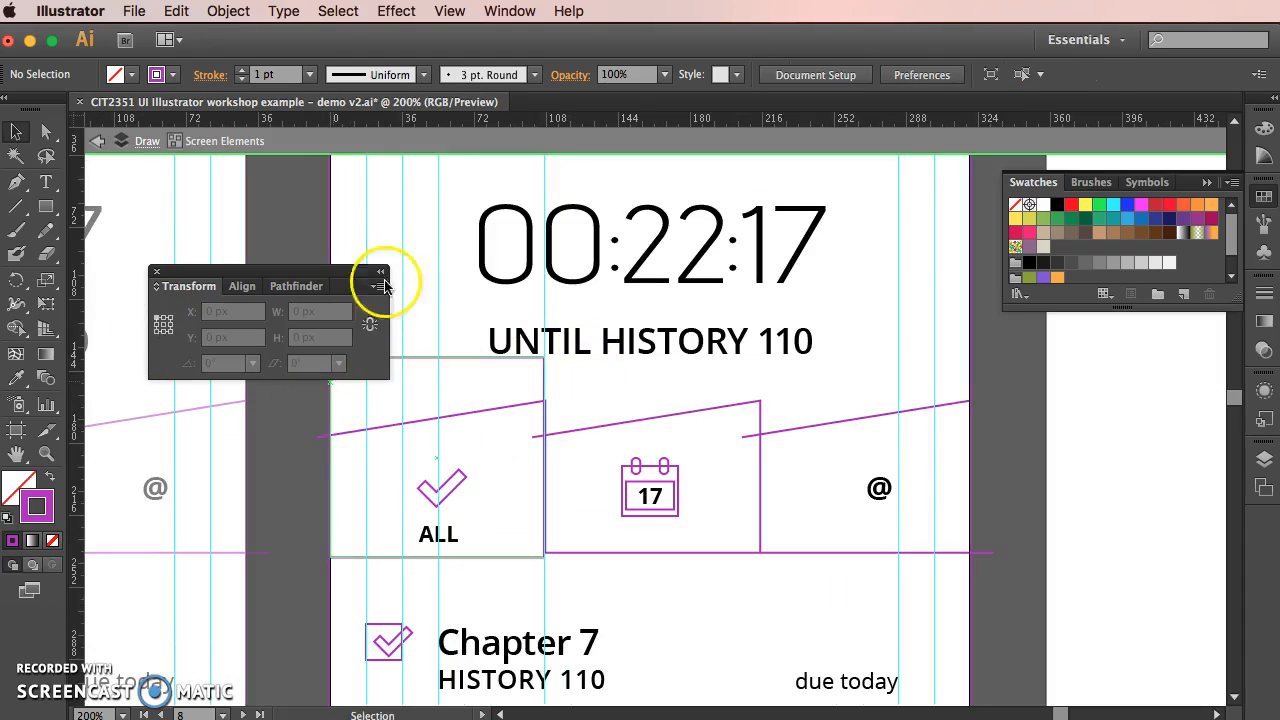
Step: Move the rectangle to X 107 px over the calendar tab and place a vertical guide along its right edge, leaving nothing selected
drag(160, 273, 124, 188)
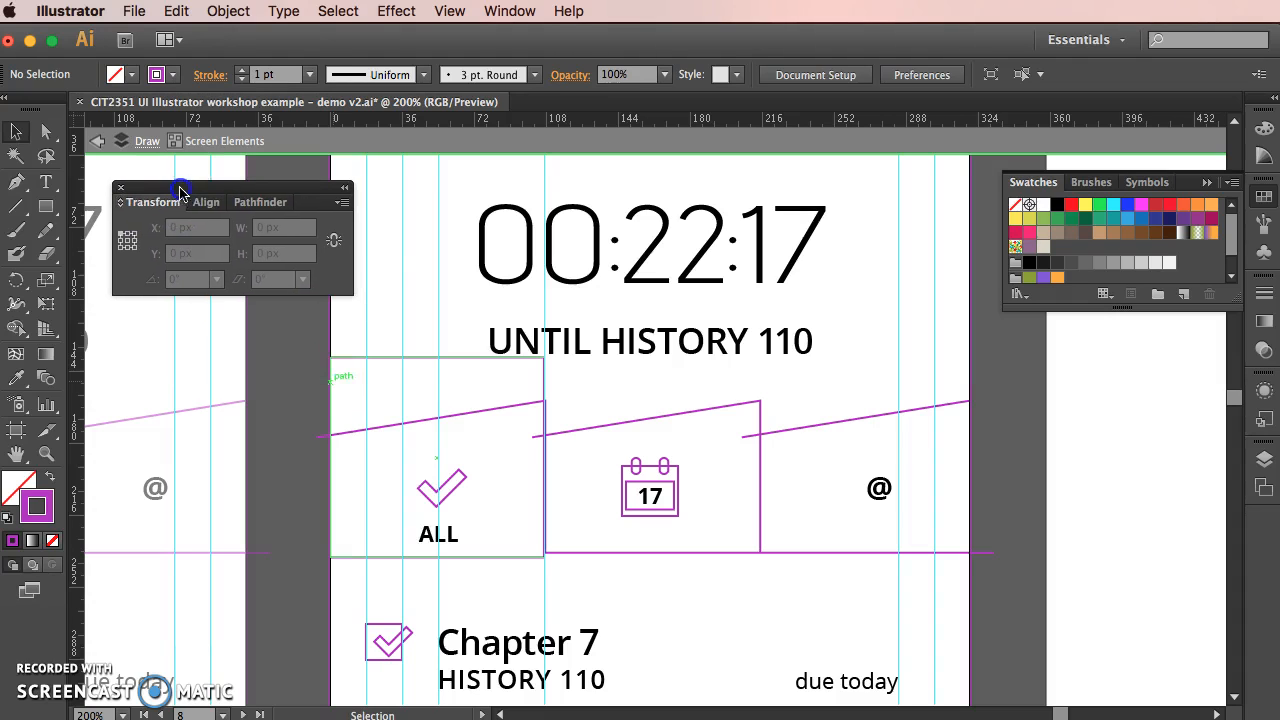
drag(331, 358, 543, 358)
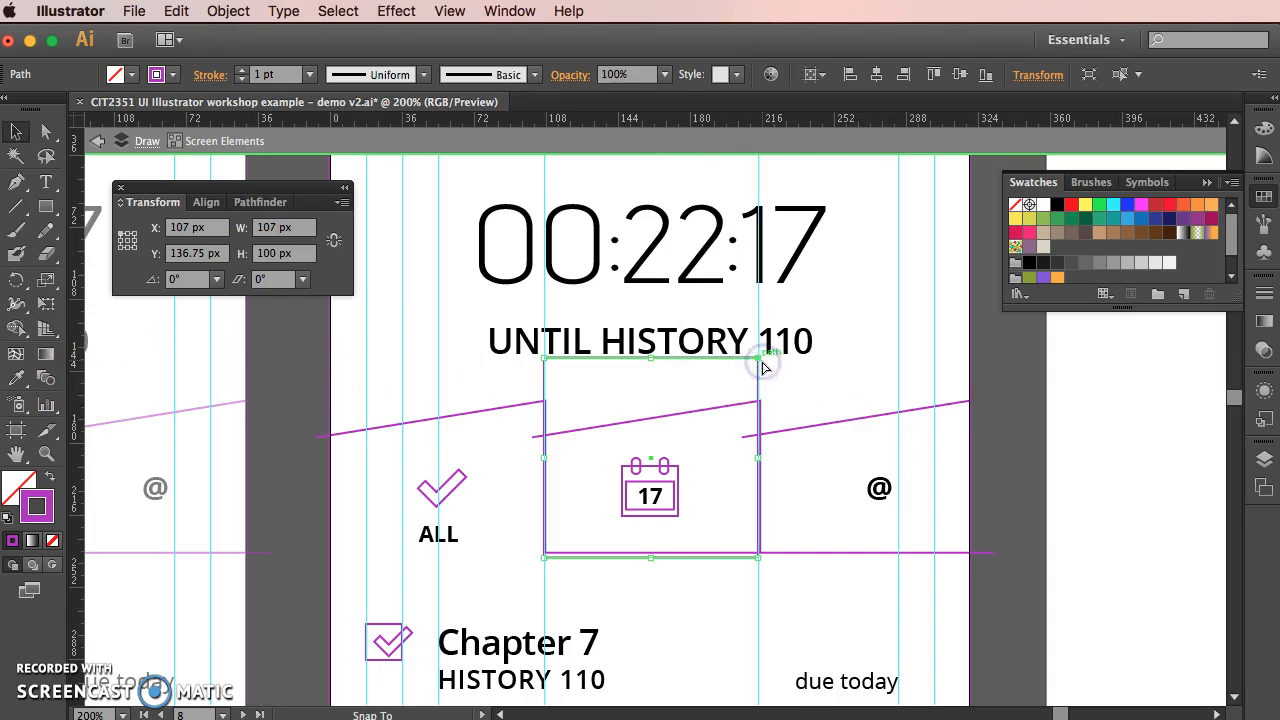
click(760, 172)
drag(777, 177, 714, 184)
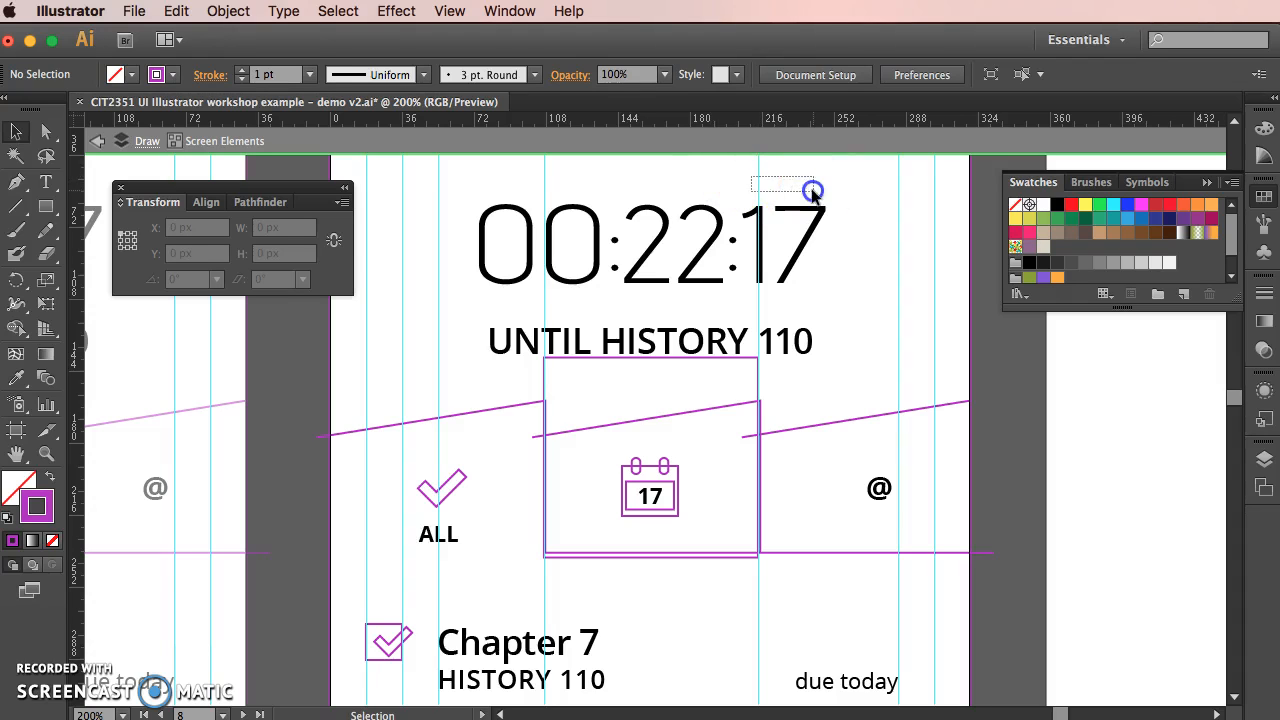
drag(813, 193, 708, 186)
click(757, 177)
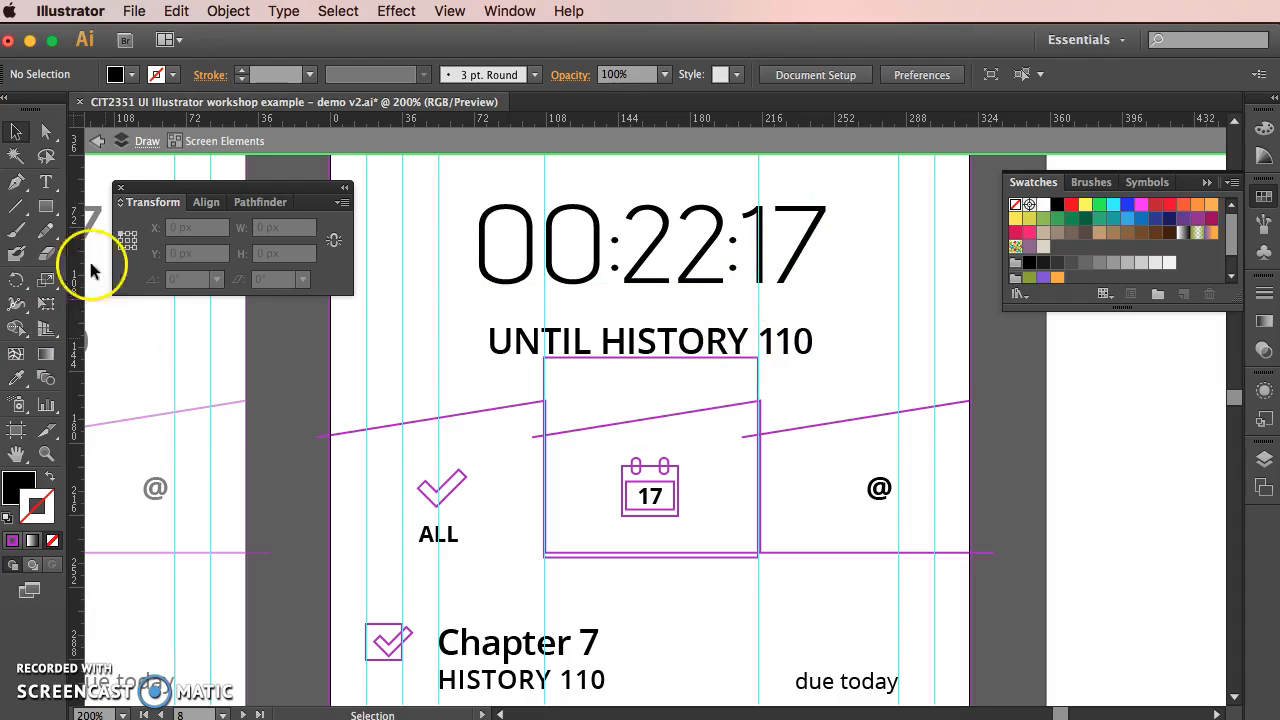
Step: Move the rectangle to X 214 px over the @ tab, check it against the artboard edge, and delete it
click(544, 366)
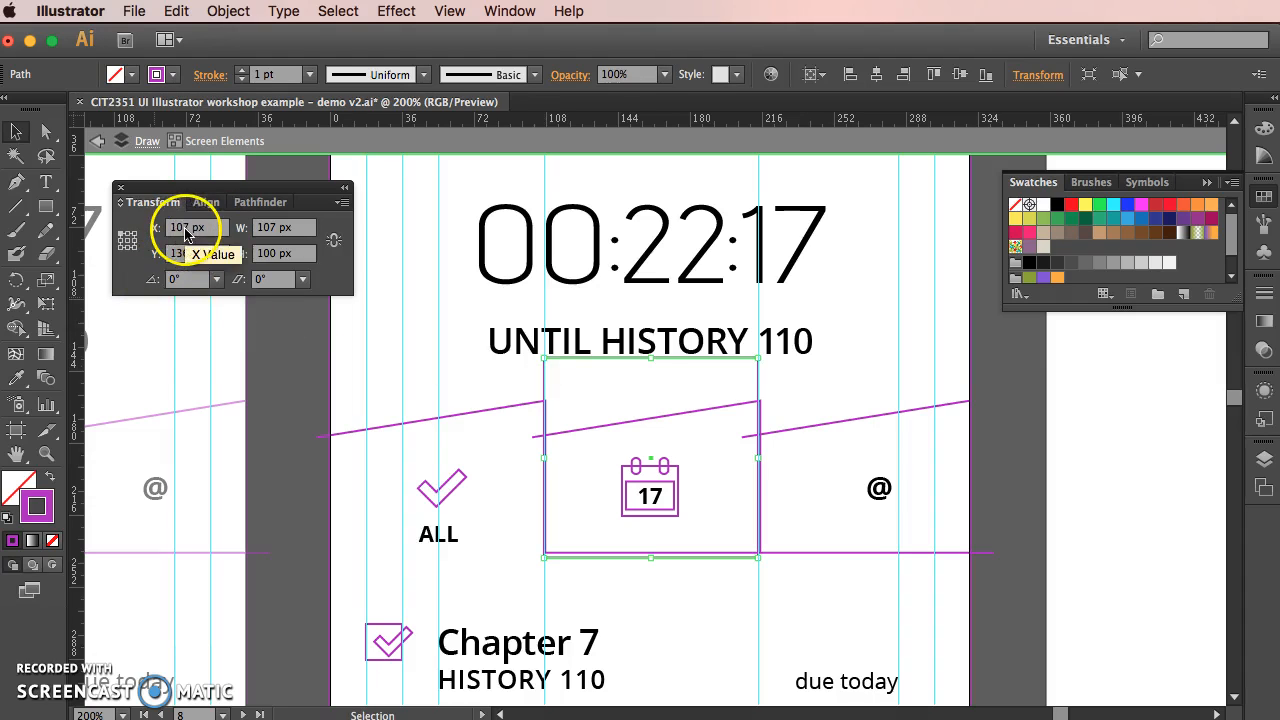
drag(545, 384, 757, 376)
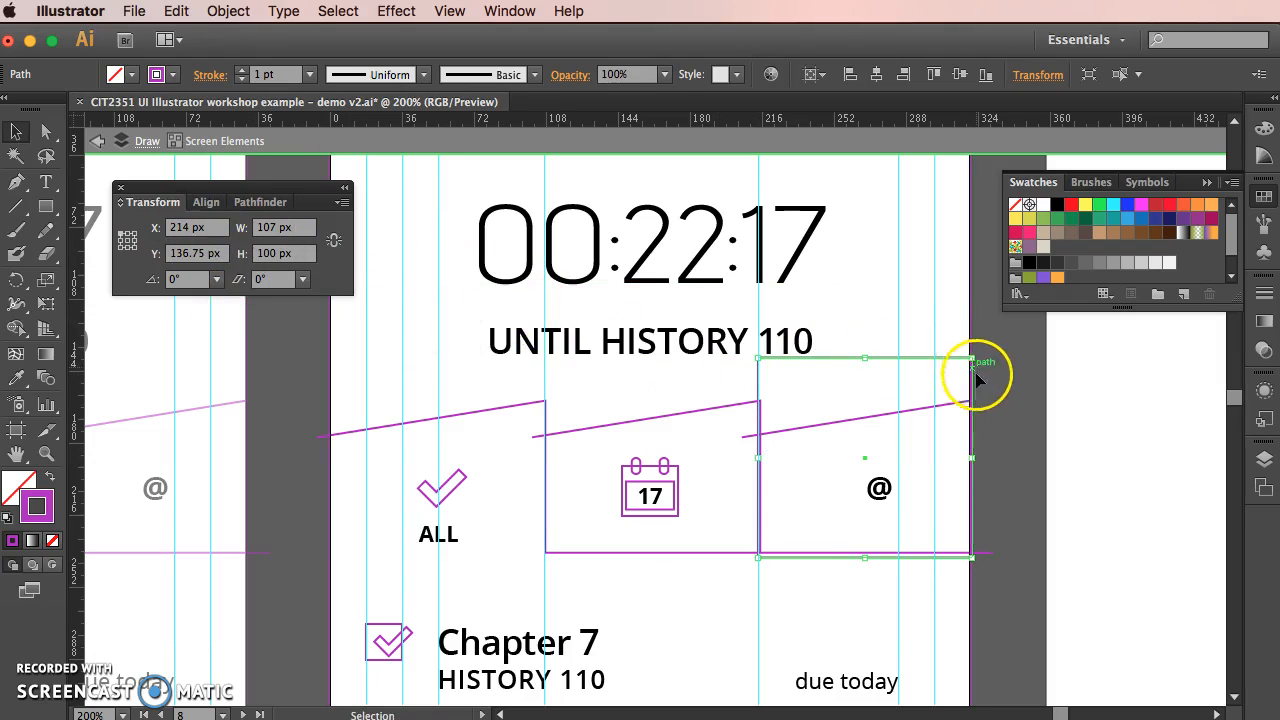
click(972, 437)
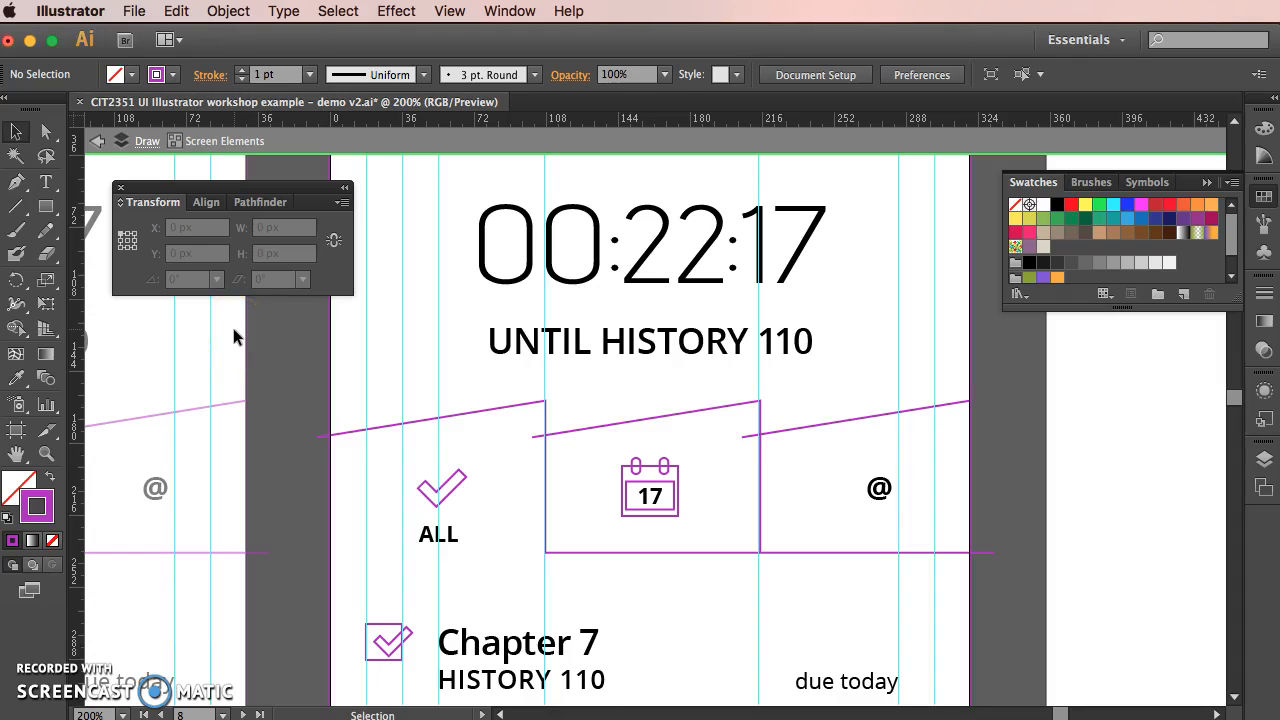
Step: Snap the upper corner of the ALL tab's outline to the guide at 107 px, placing the outline at X -7 px
click(446, 418)
drag(446, 411, 572, 405)
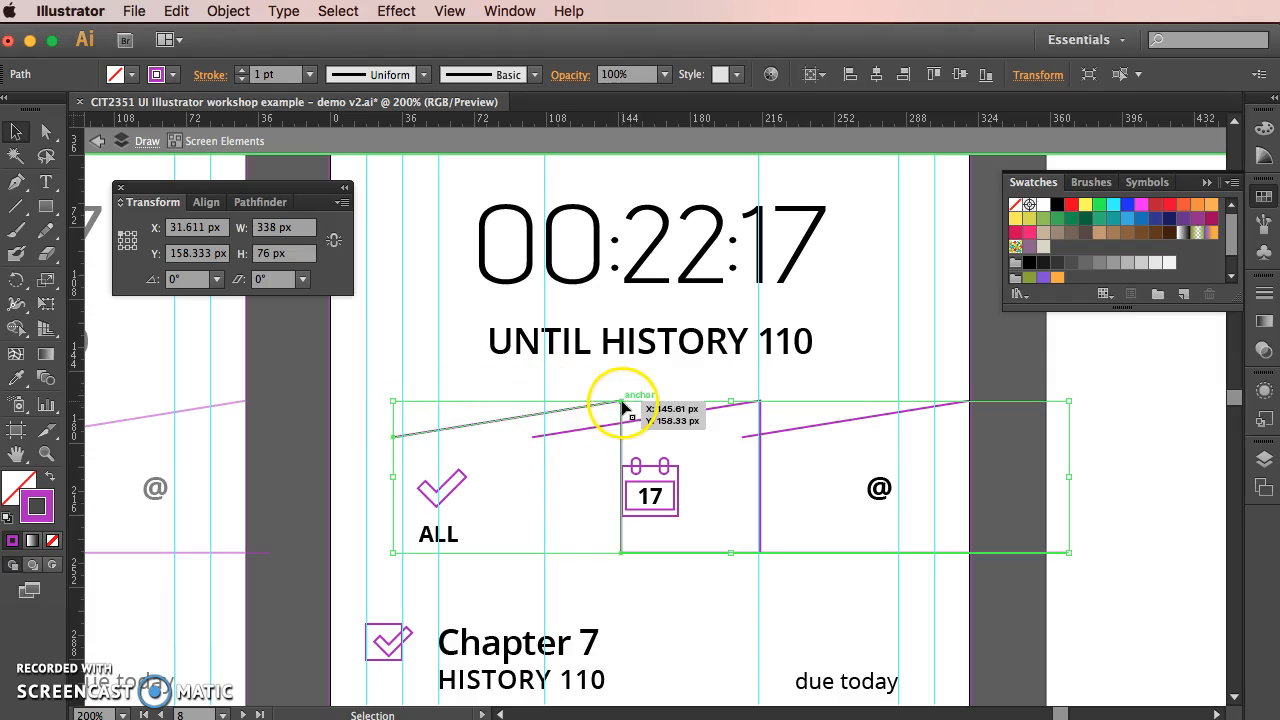
drag(621, 403, 542, 404)
drag(548, 405, 546, 404)
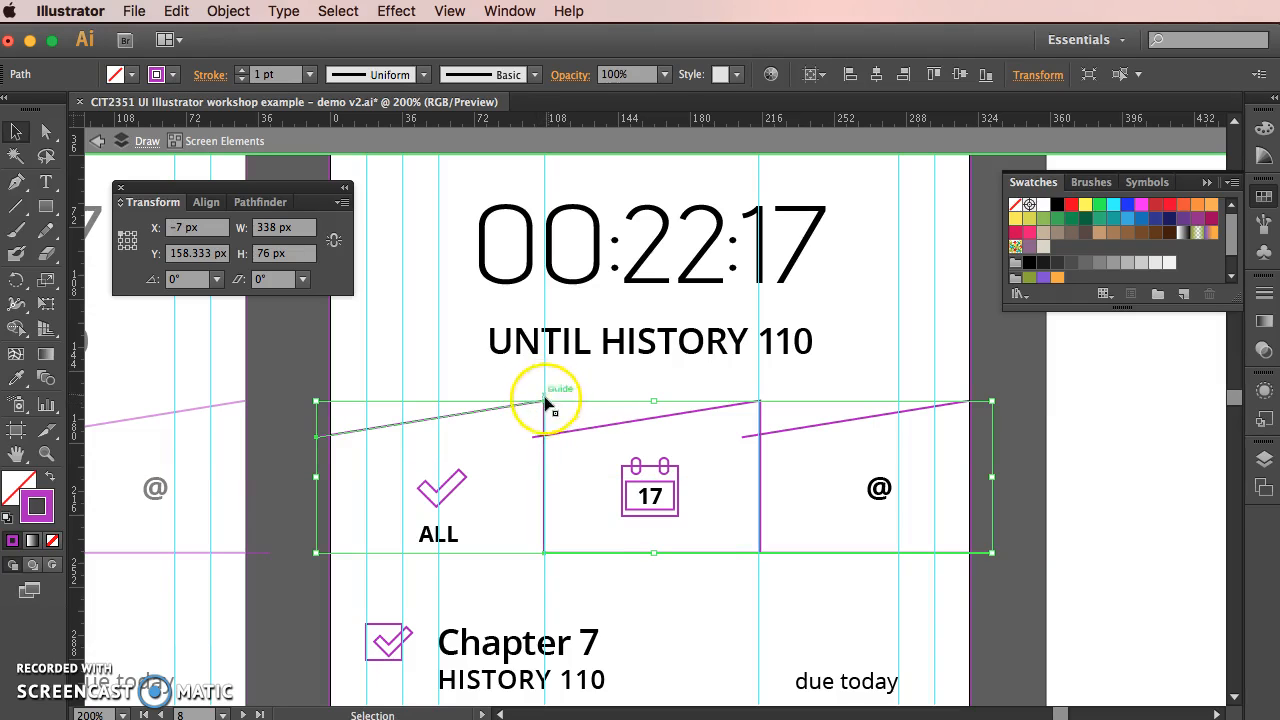
Step: Snap the upper corner of the calendar tab's outline to the guide at 214 px and deselect it
click(696, 413)
drag(700, 416, 758, 401)
click(690, 378)
Step: Align the end of the @ tab's slanted line with the artboard's right edge and deselect it
drag(856, 416, 800, 417)
click(918, 388)
drag(914, 402, 973, 401)
click(1010, 386)
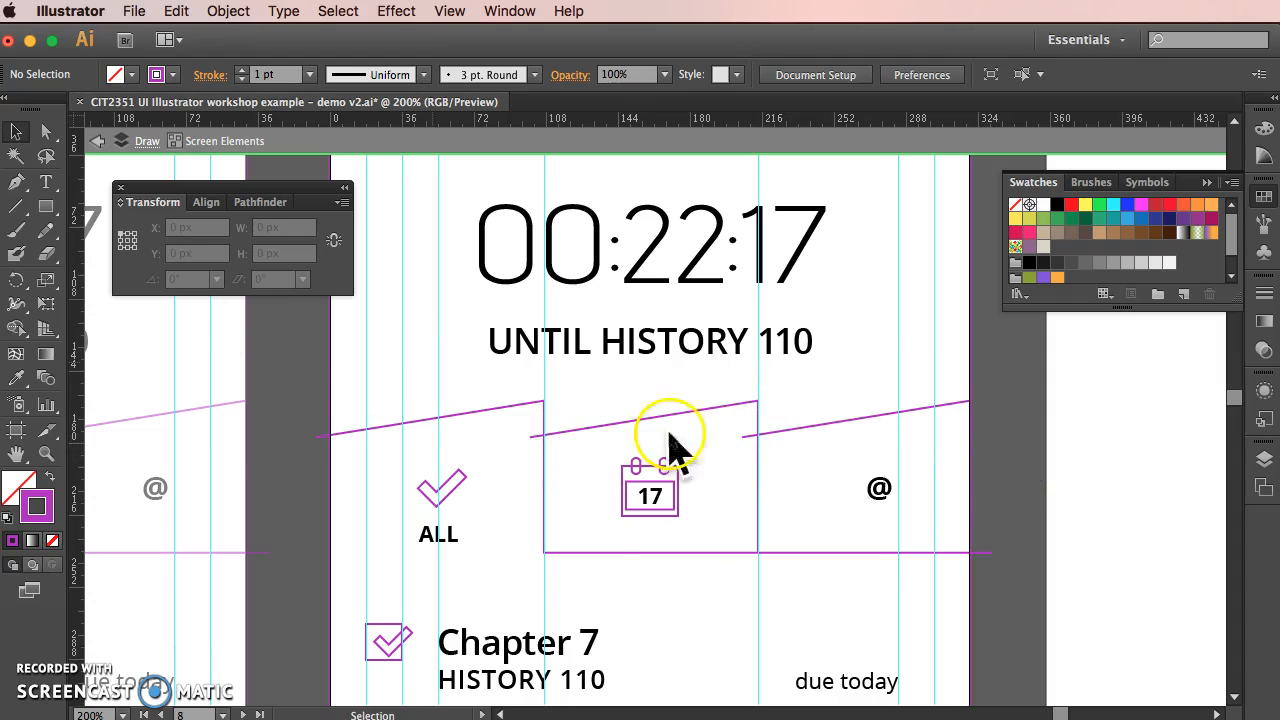
Step: Hide the guides and bring the tab row and task list on artboard 8 into view
scroll(1004, 440, down, 3)
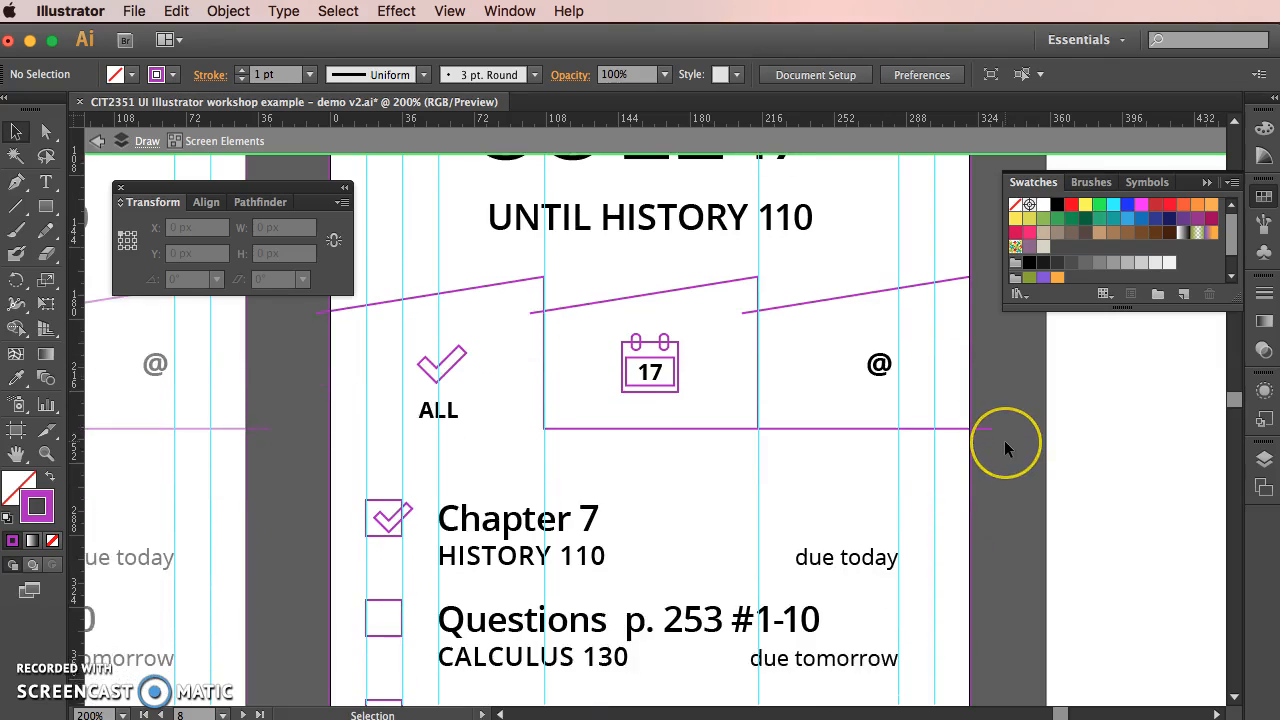
scroll(1004, 440, up, 2)
scroll(1004, 440, up, 5)
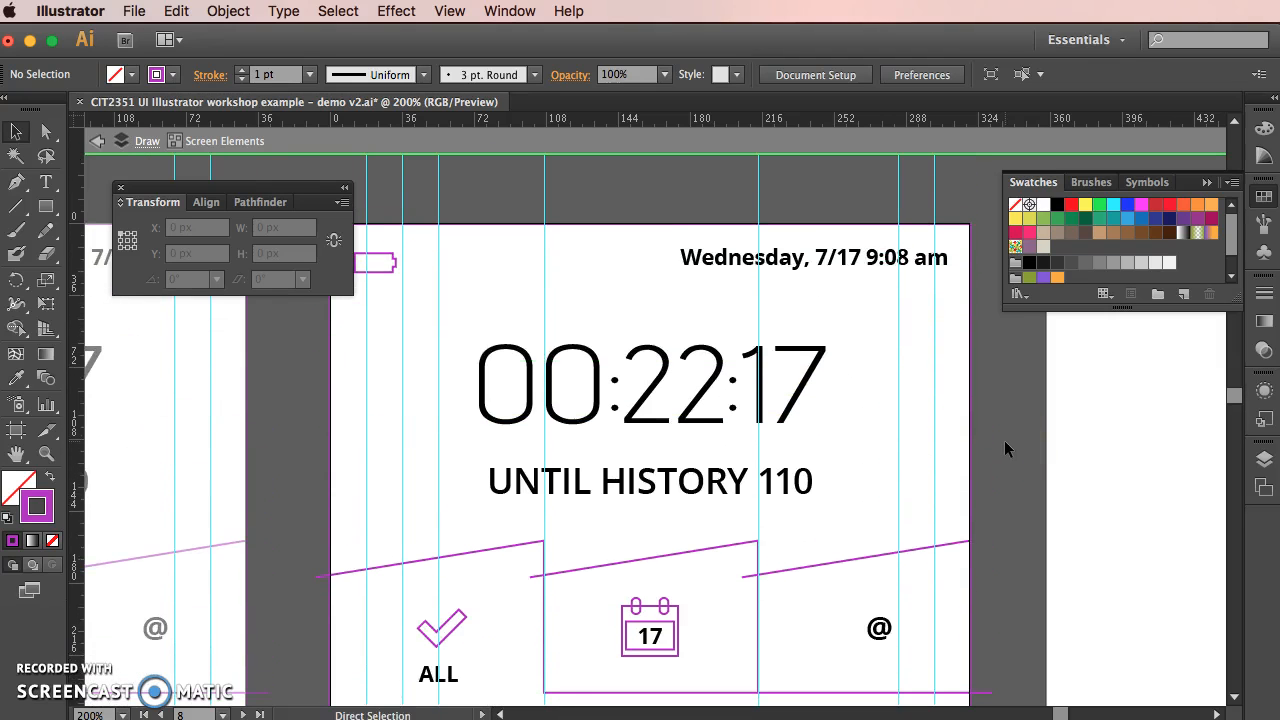
key(super+minus)
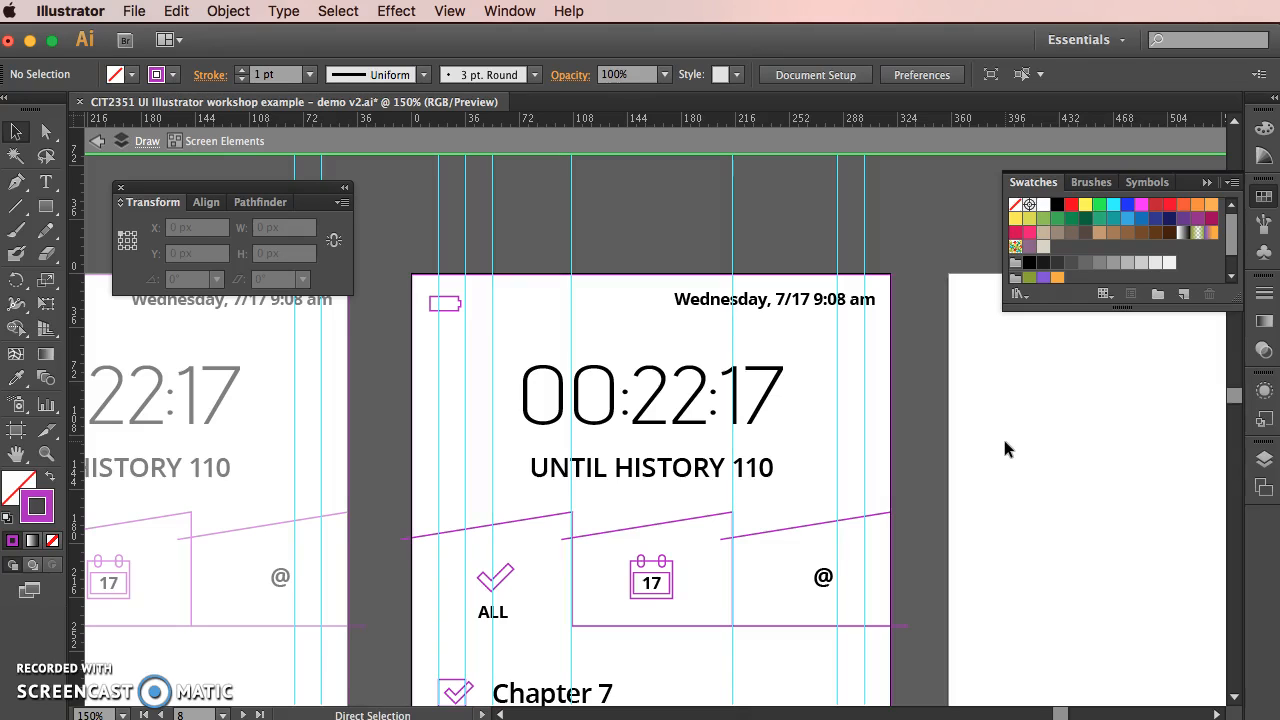
key(super+semicolon)
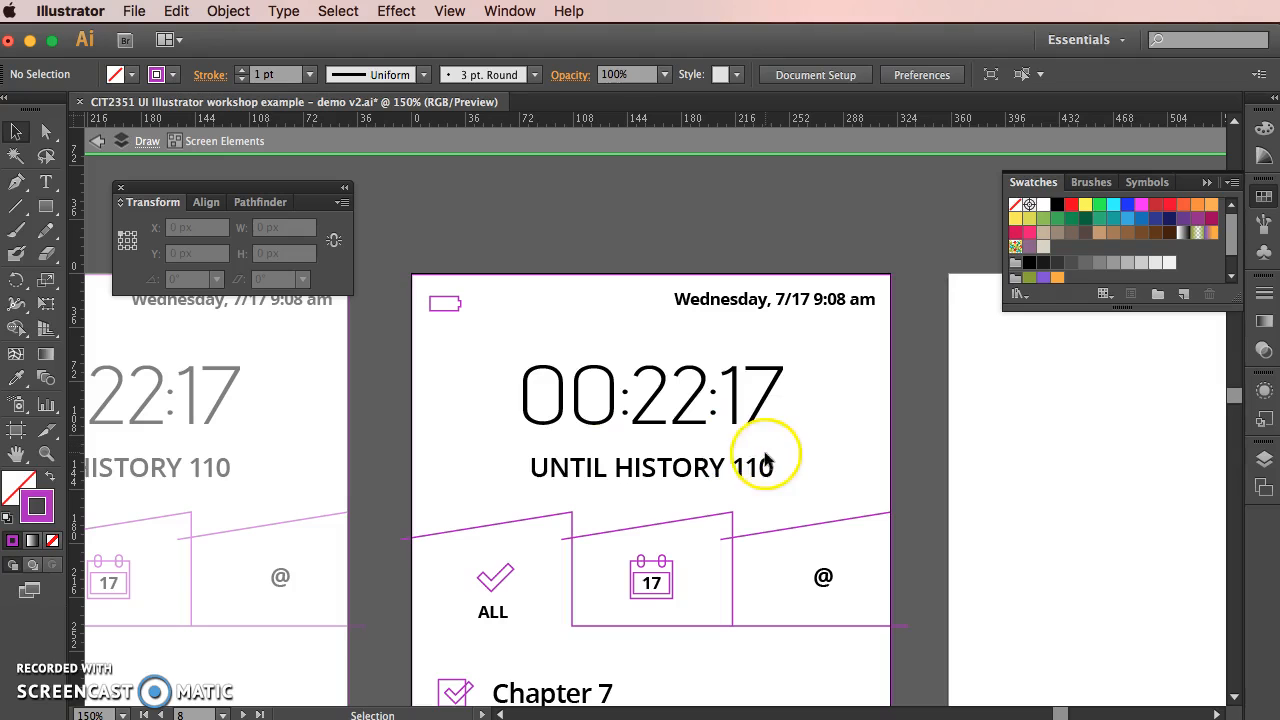
scroll(775, 393, down, 2)
scroll(772, 392, down, 5)
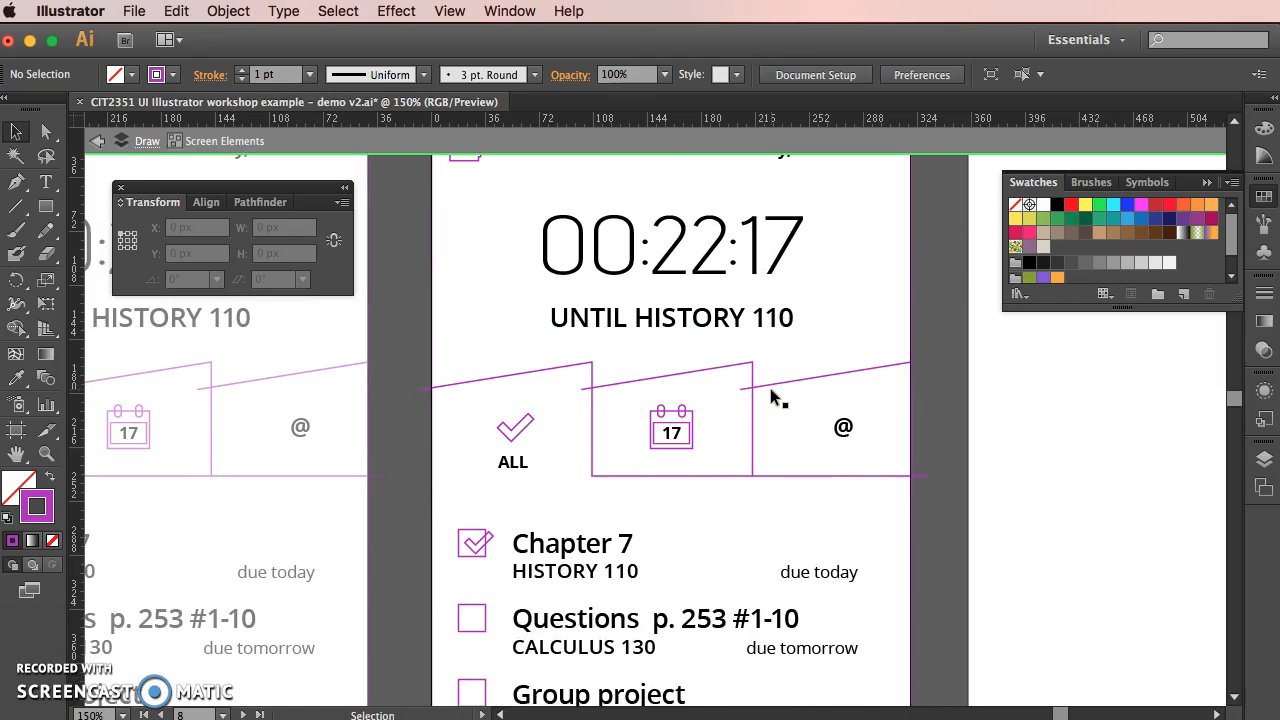
Step: Leave isolation mode, collapse the Draw layer, and show Layer 1 to reveal the reference shapes
click(1264, 487)
click(1025, 445)
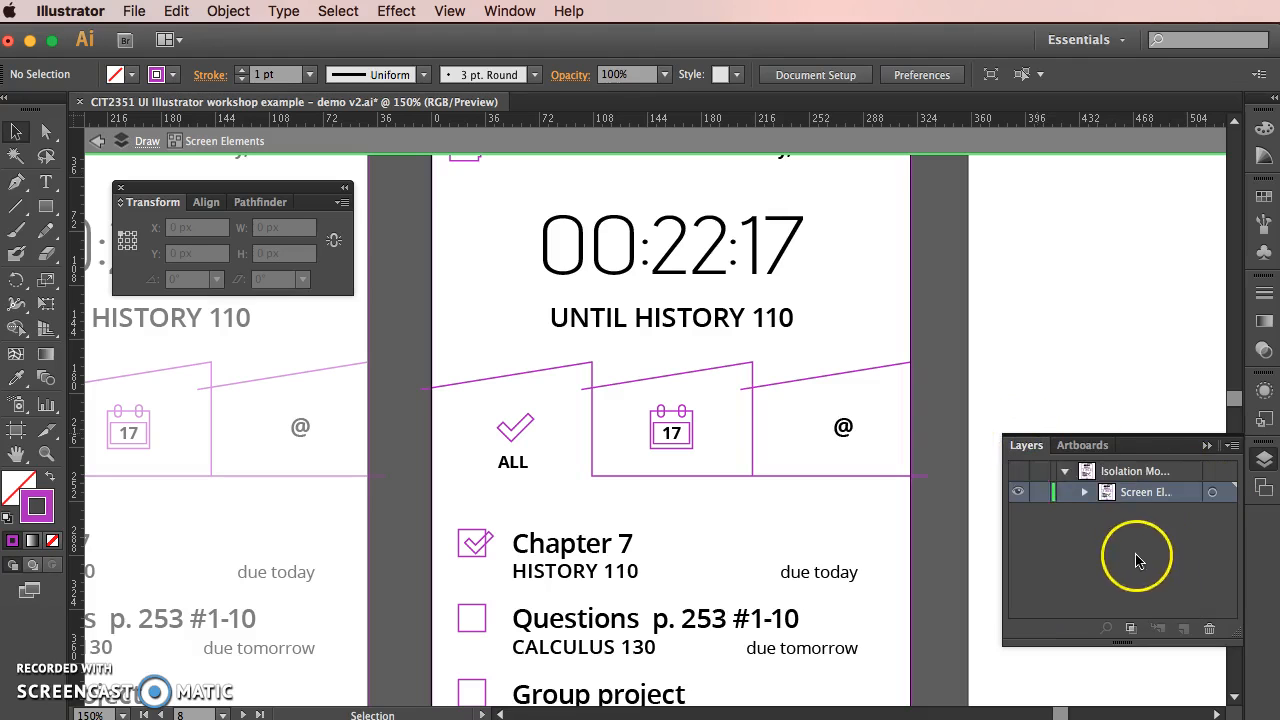
double_click(399, 265)
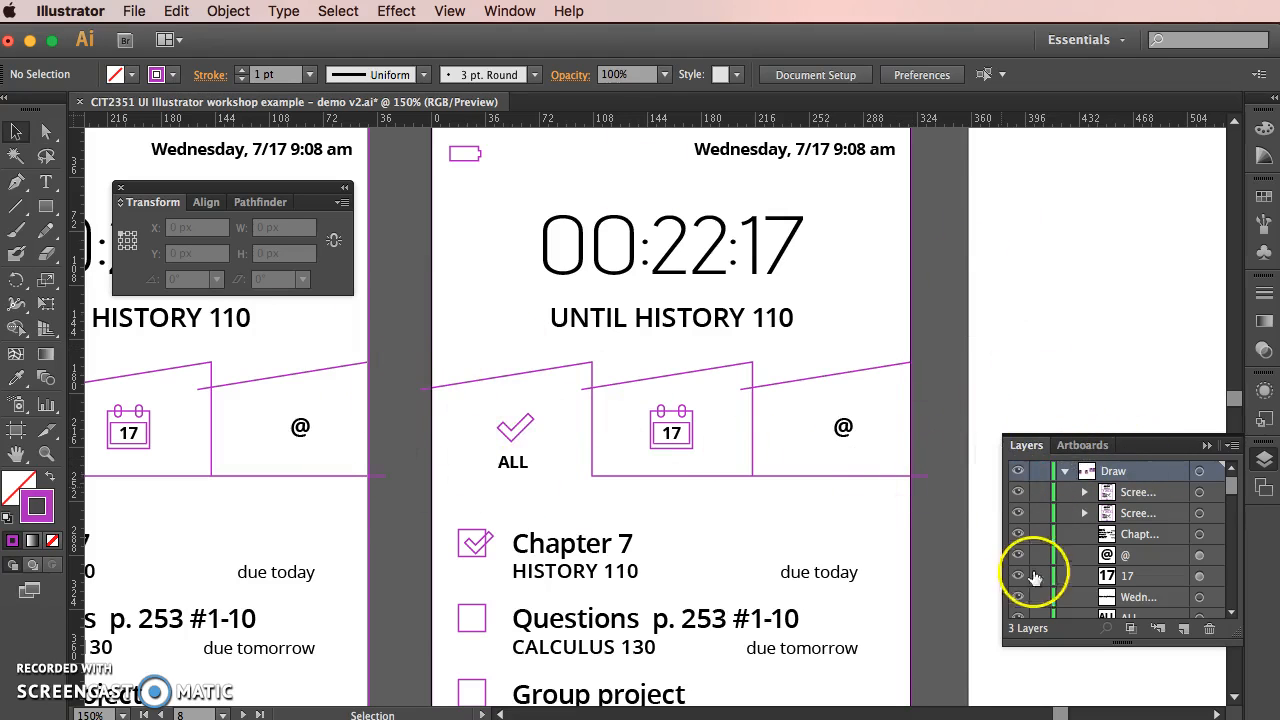
click(1064, 471)
click(1018, 513)
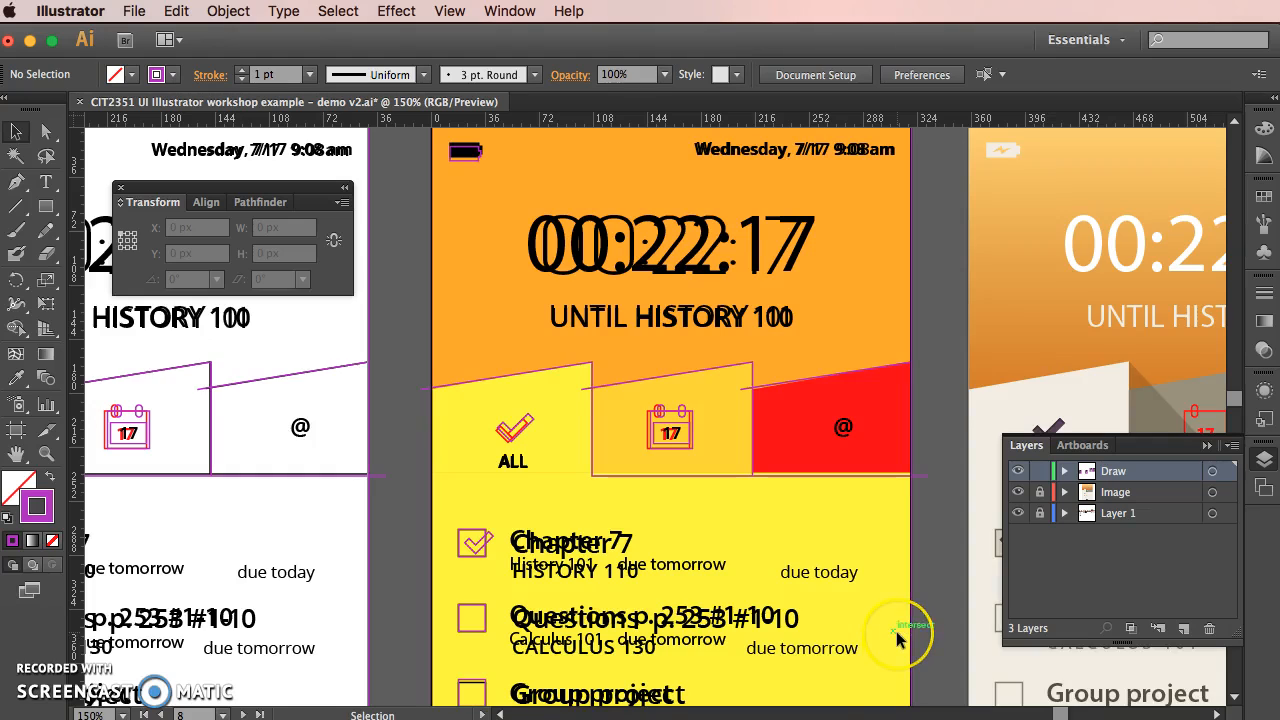
Step: Examine how the coloured tab shapes on Layer 1 fit the outlines, and hide Layer 1 again
scroll(897, 638, down, 3)
scroll(897, 638, down, 1)
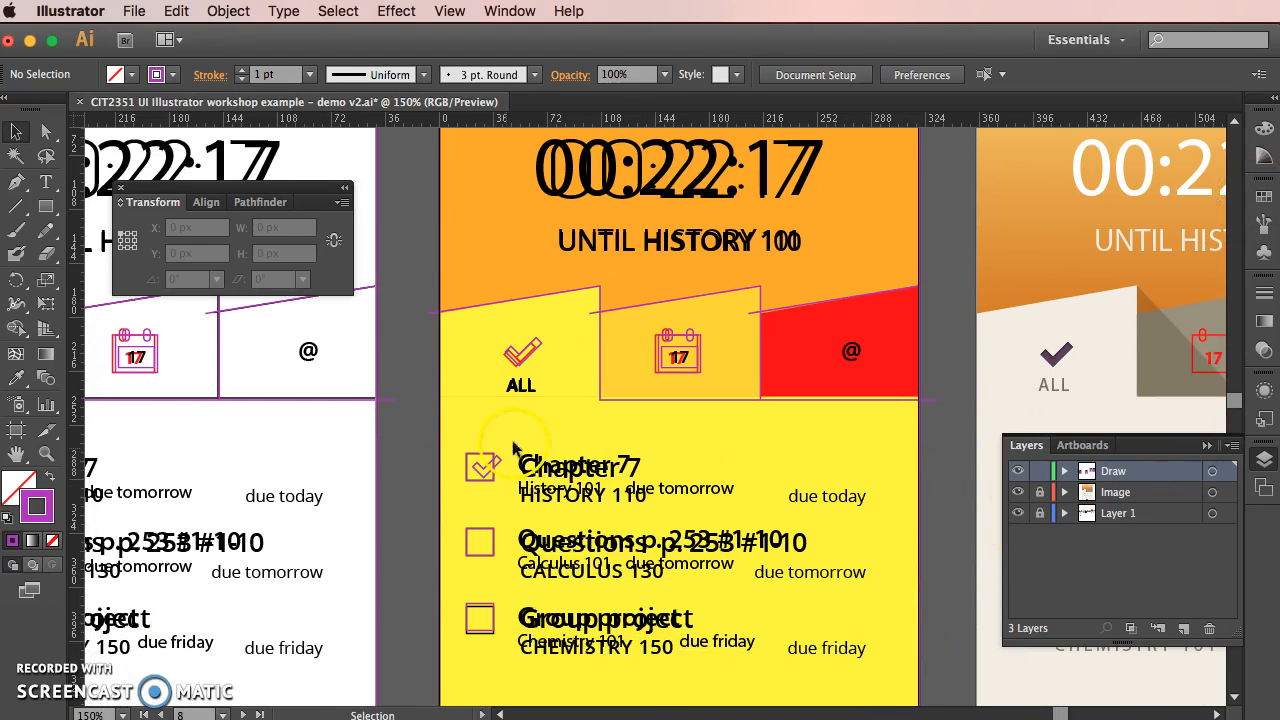
click(428, 320)
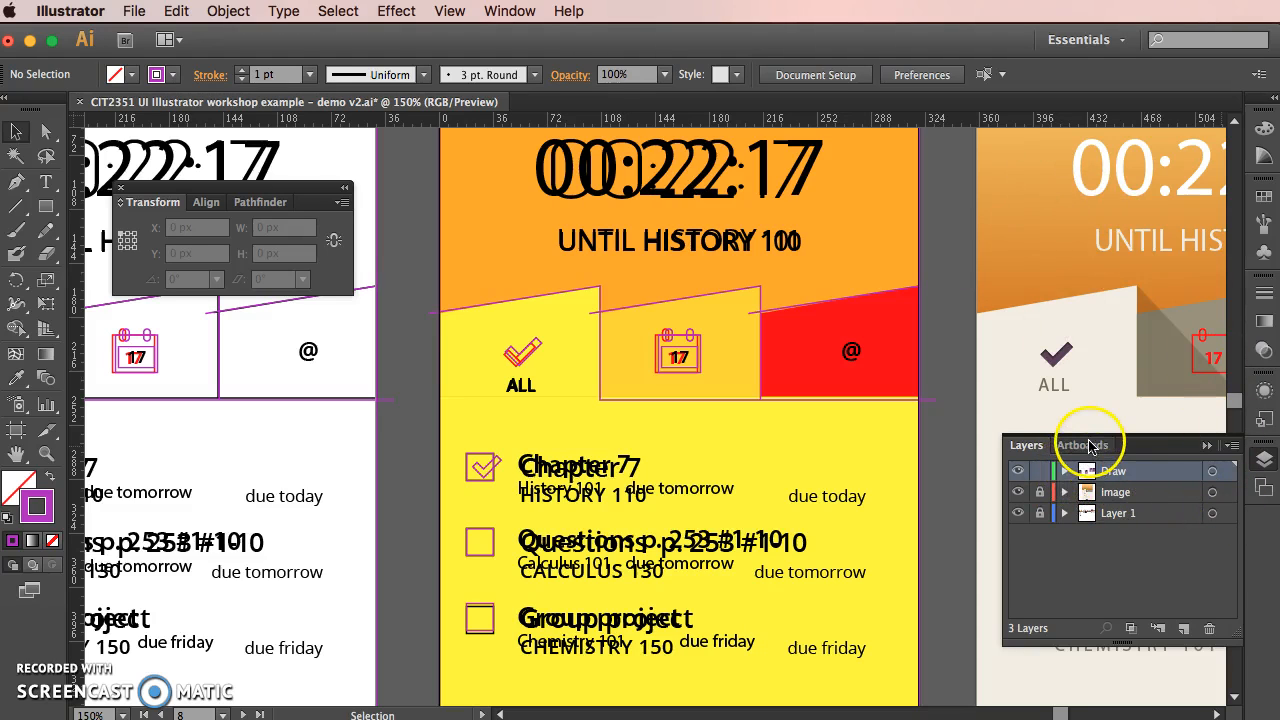
click(1015, 513)
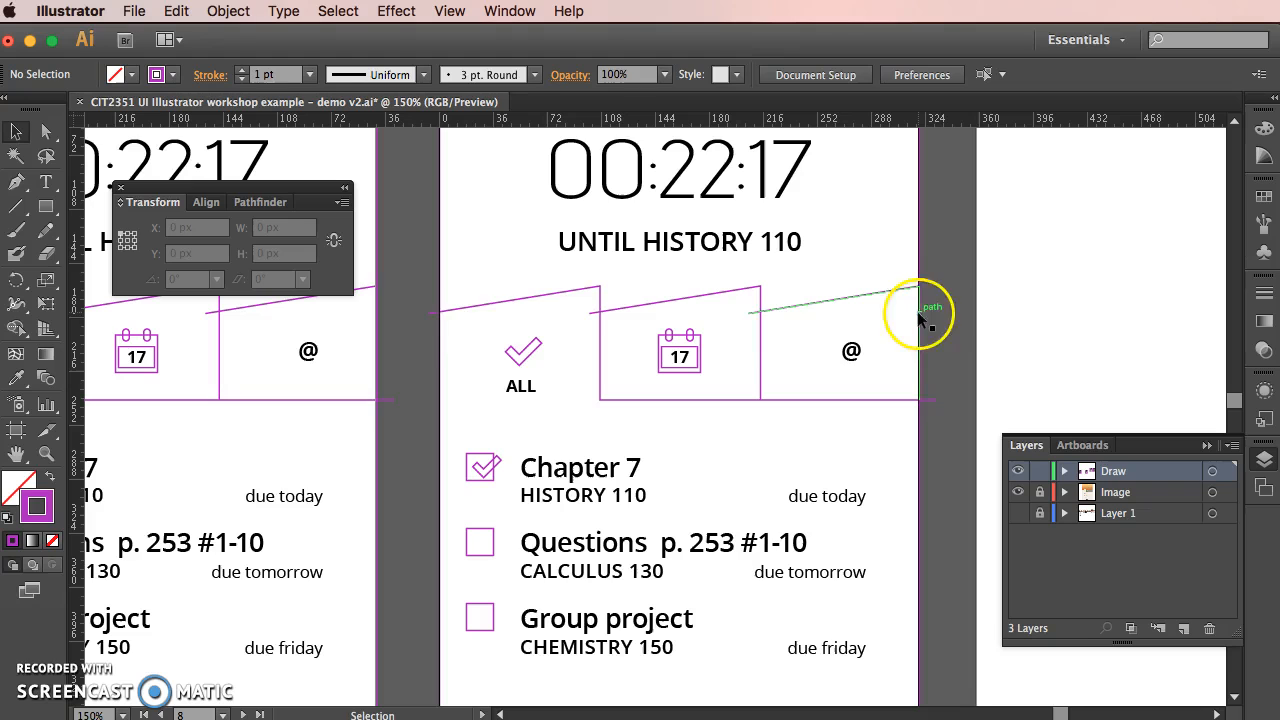
Step: Enter isolation mode for the Screen Elements group on artboard 8
click(443, 268)
click(401, 289)
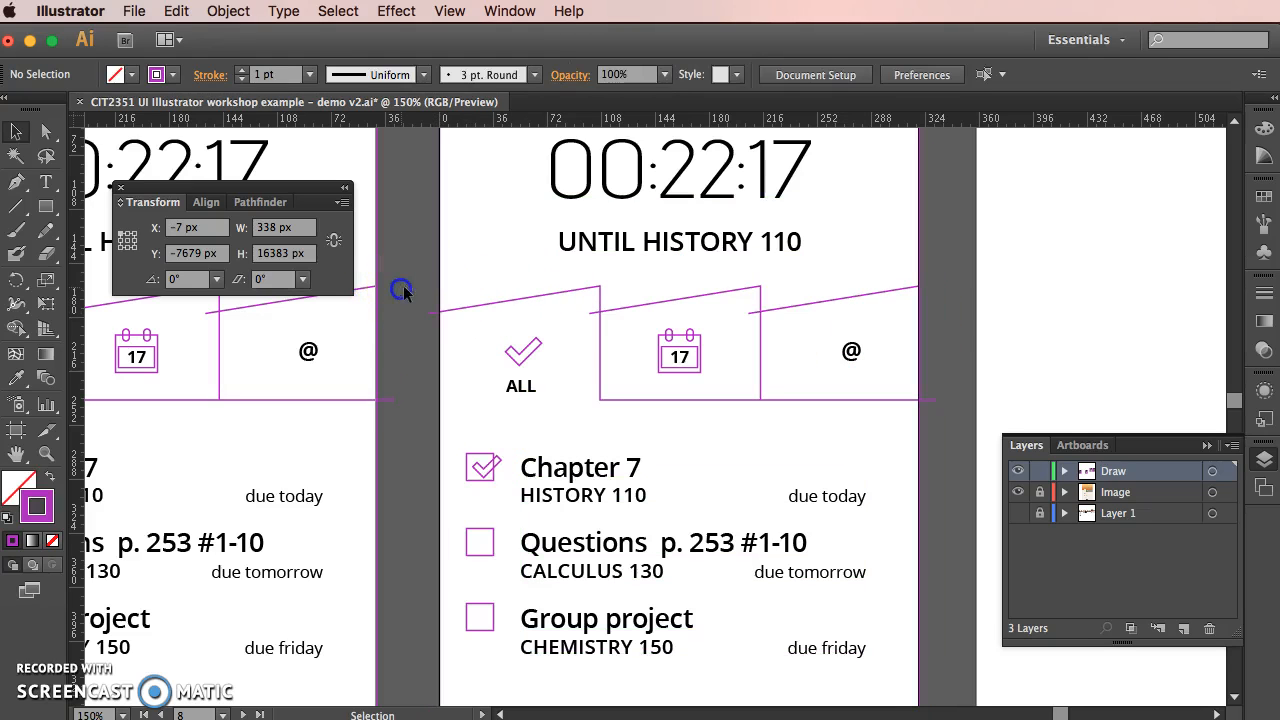
click(443, 278)
double_click(441, 281)
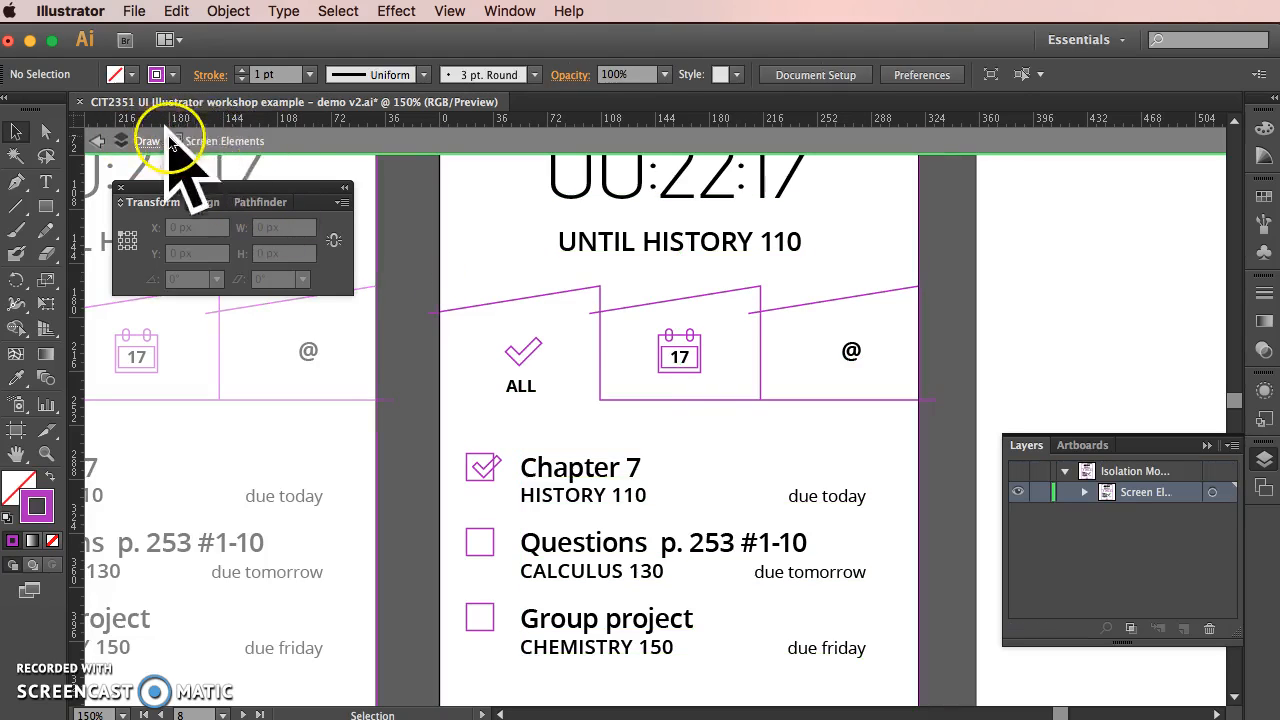
Step: Divide the 320 x 480 px screen rectangle with the ALL tab's outline using the Pathfinder Divide operation
click(439, 288)
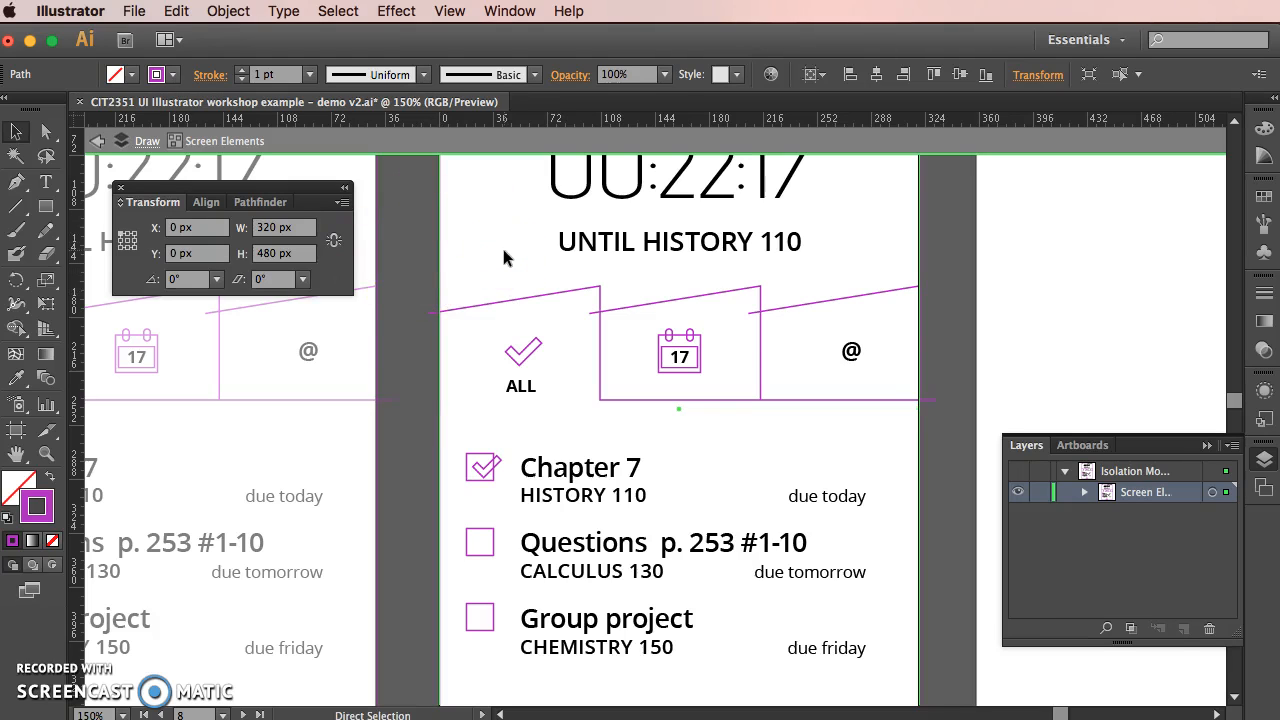
key(super+minus)
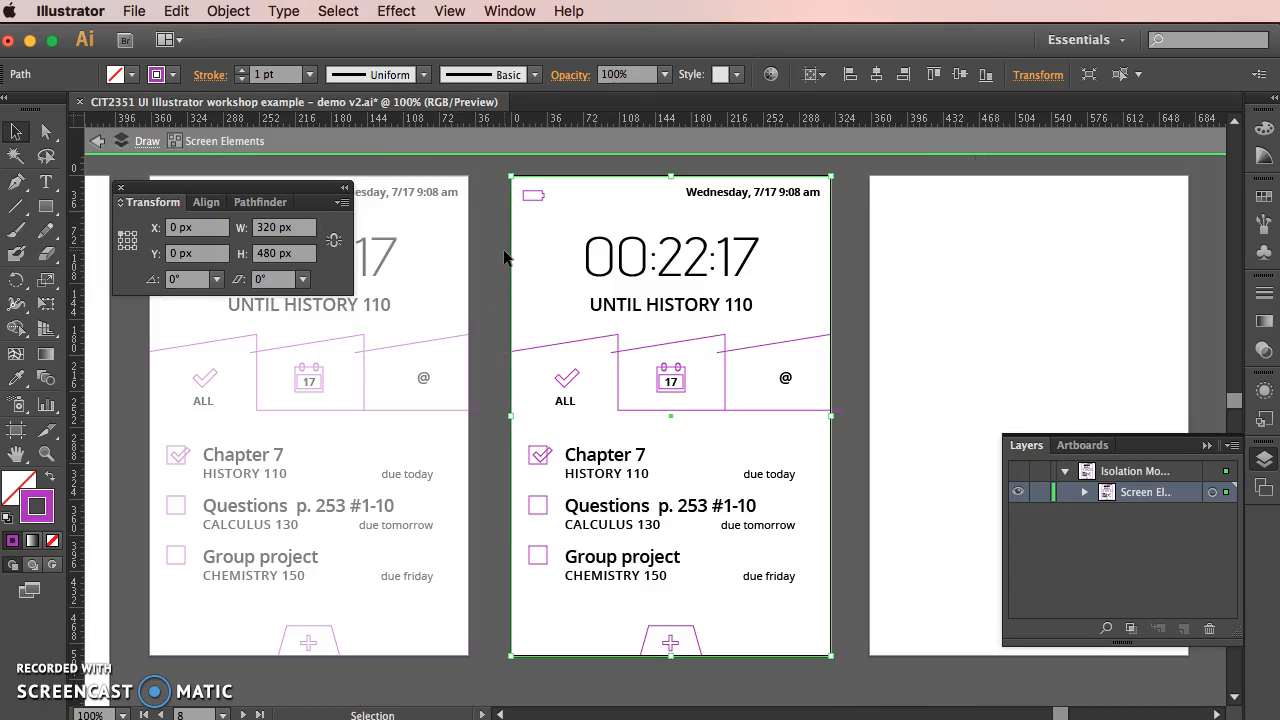
shift+click(572, 346)
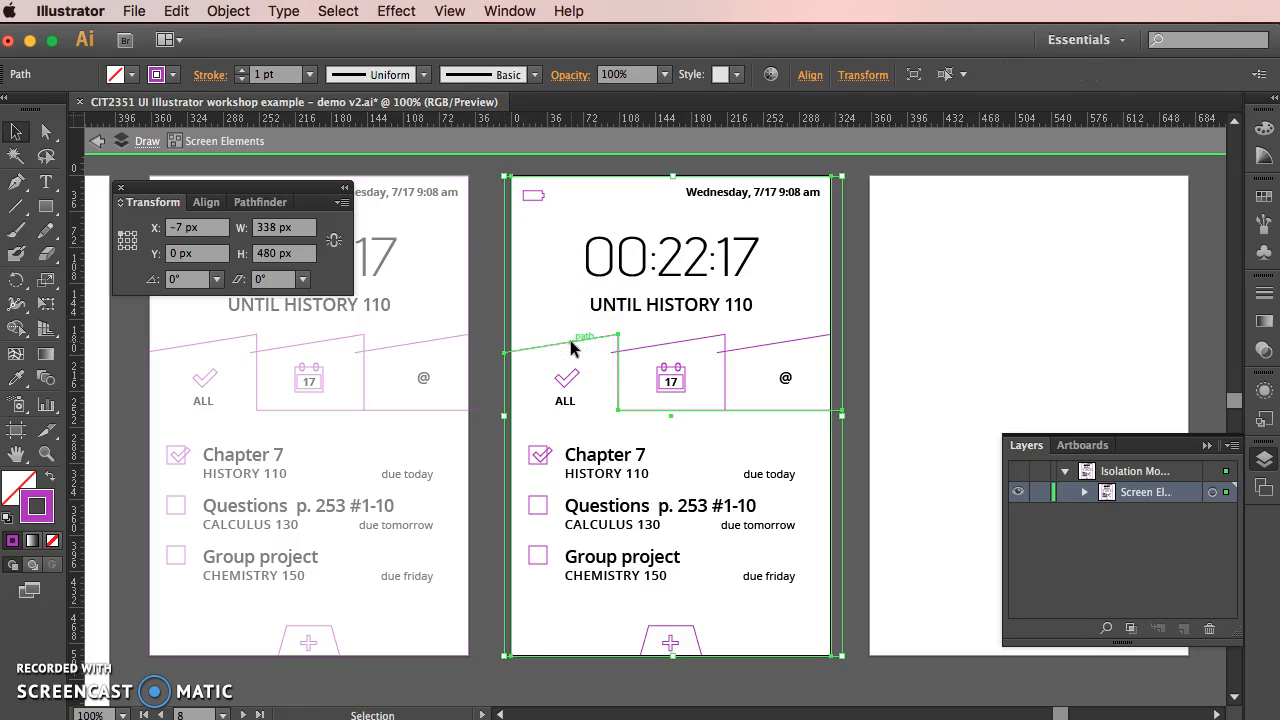
click(258, 203)
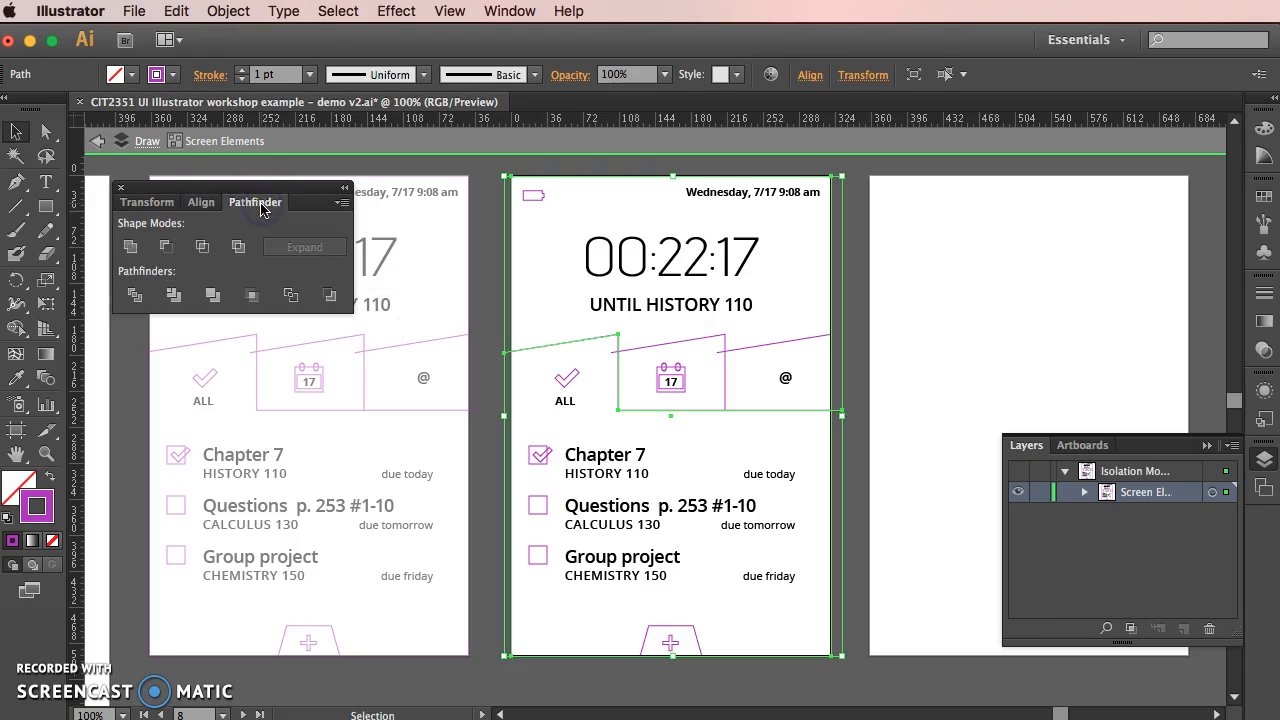
click(135, 294)
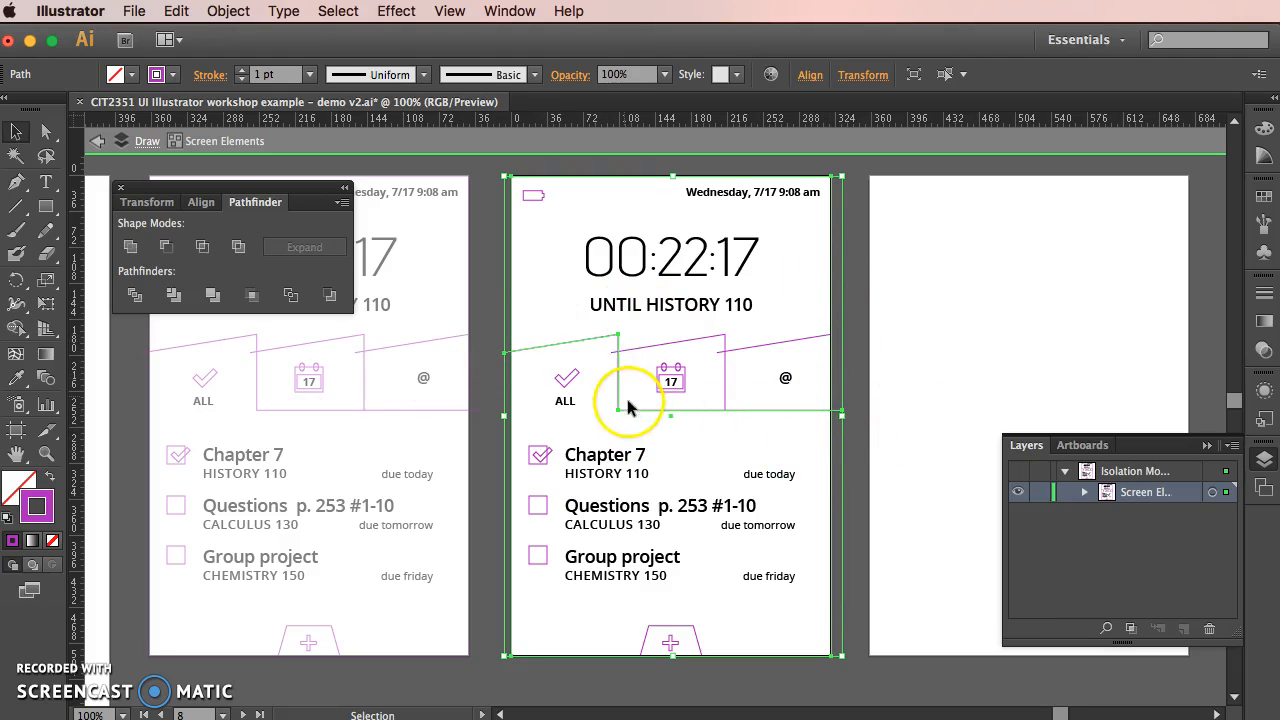
click(138, 296)
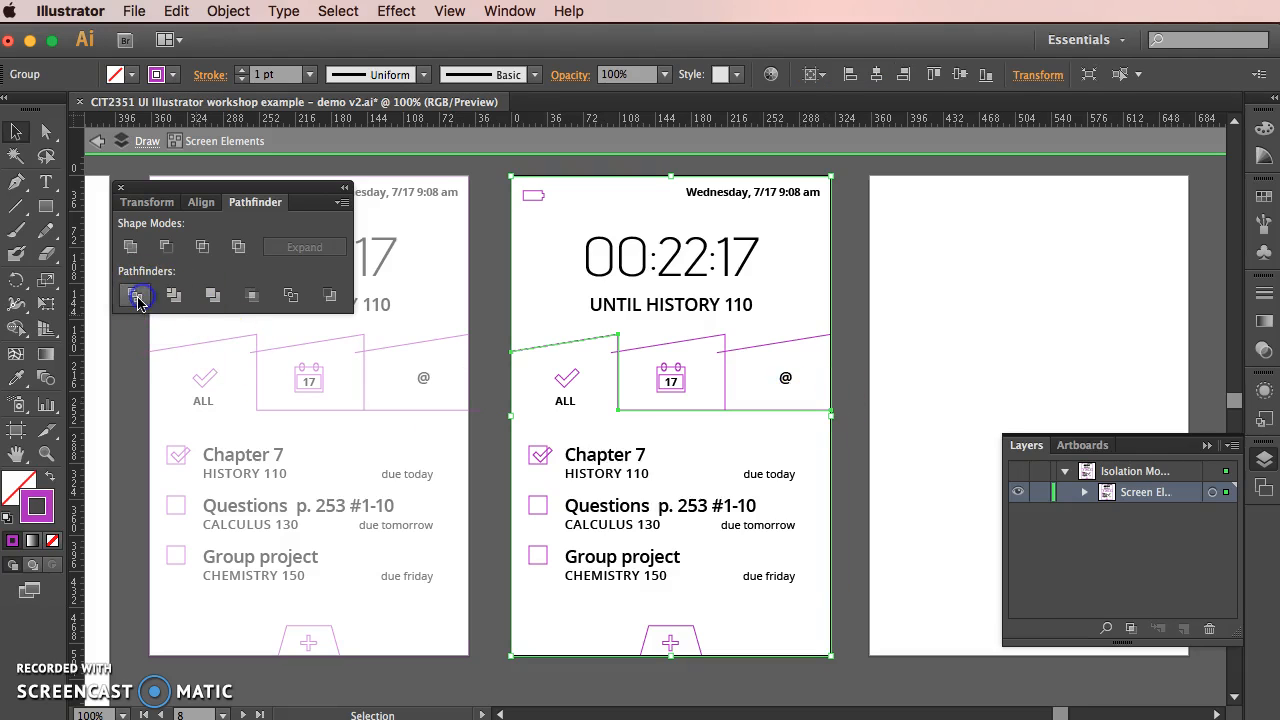
Step: Try moving the divided group away from the screen outline, and undo the move
click(540, 285)
click(560, 338)
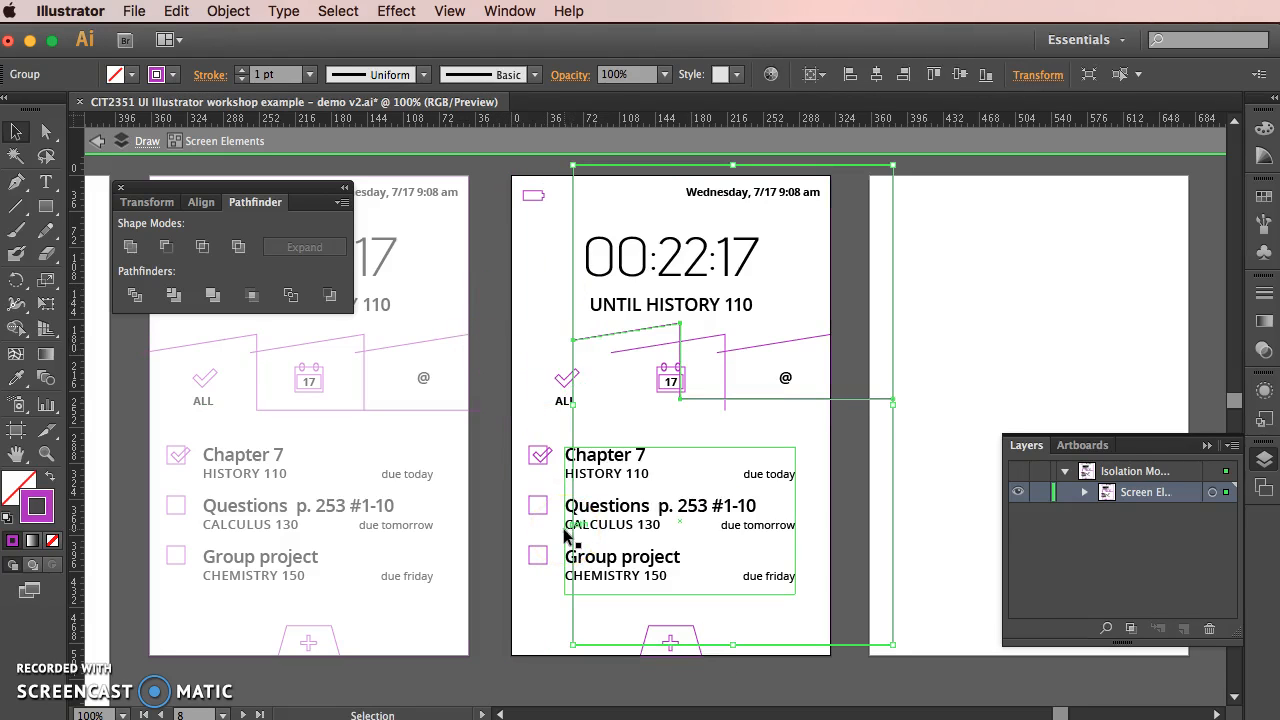
click(567, 537)
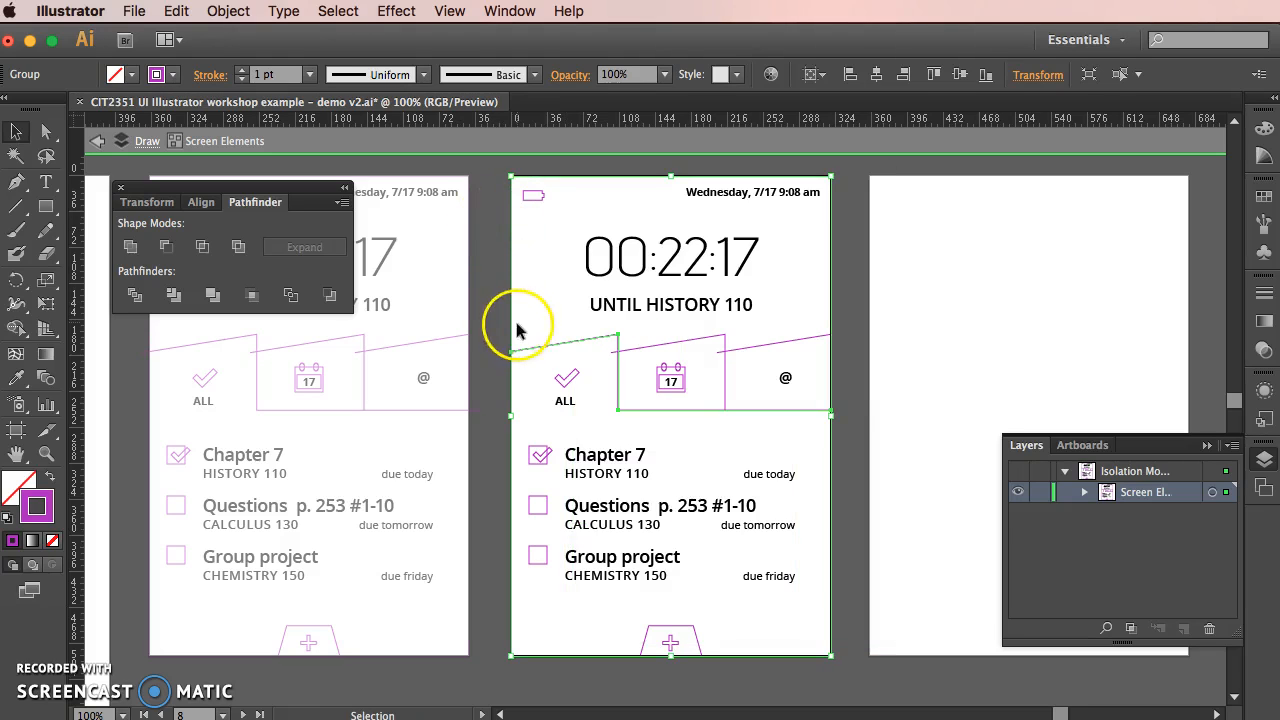
right_click(526, 354)
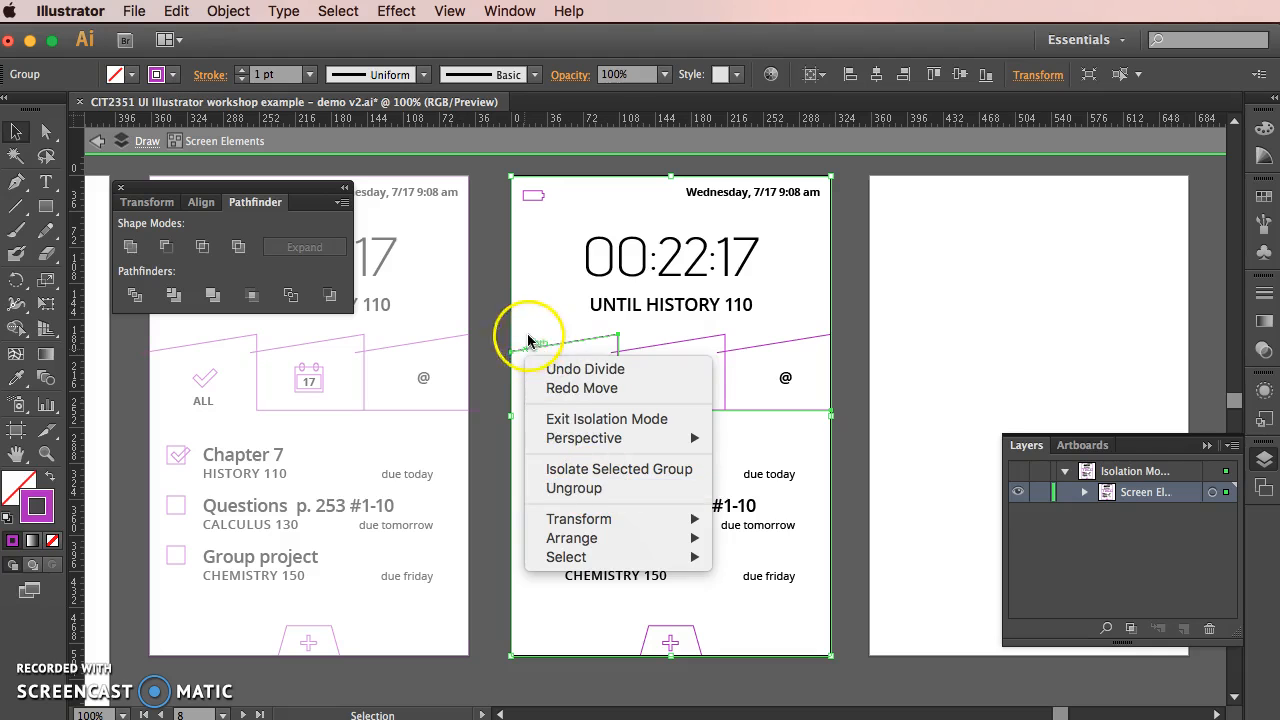
click(498, 330)
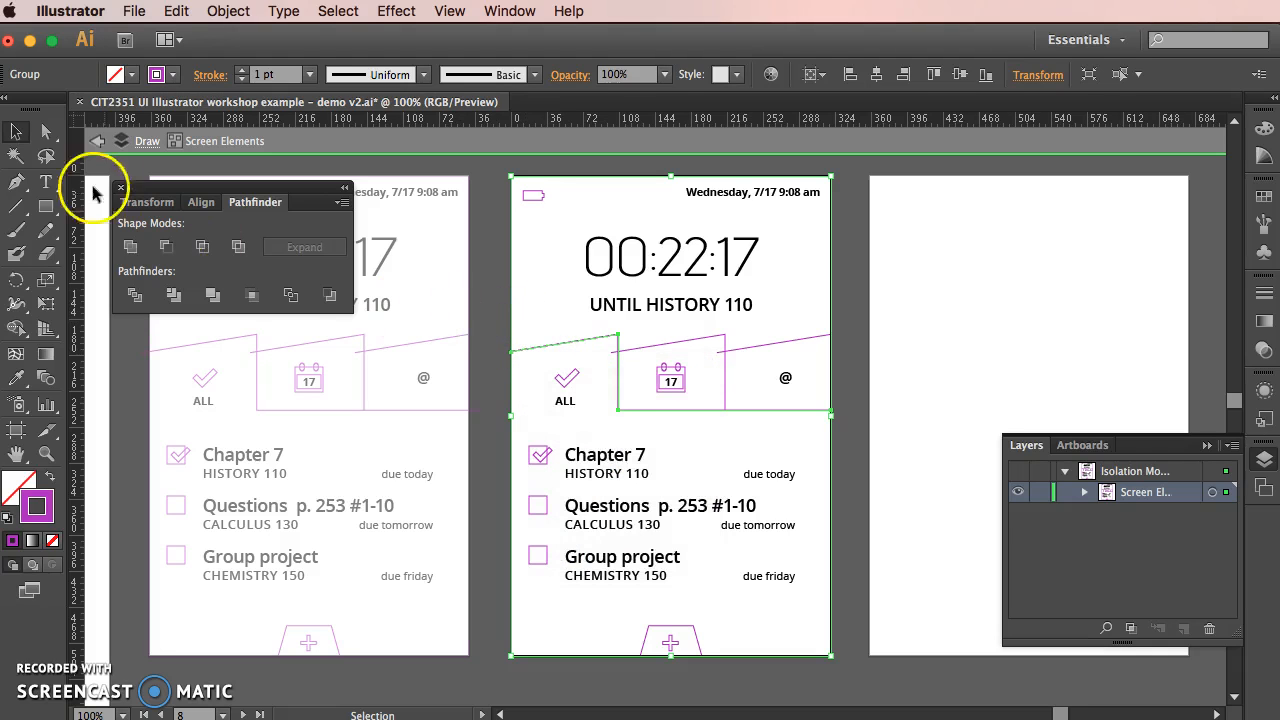
Step: Fill the upper divided shape of the screen on artboard 8 with the beige R=217 G=212 B=195 swatch
click(45, 132)
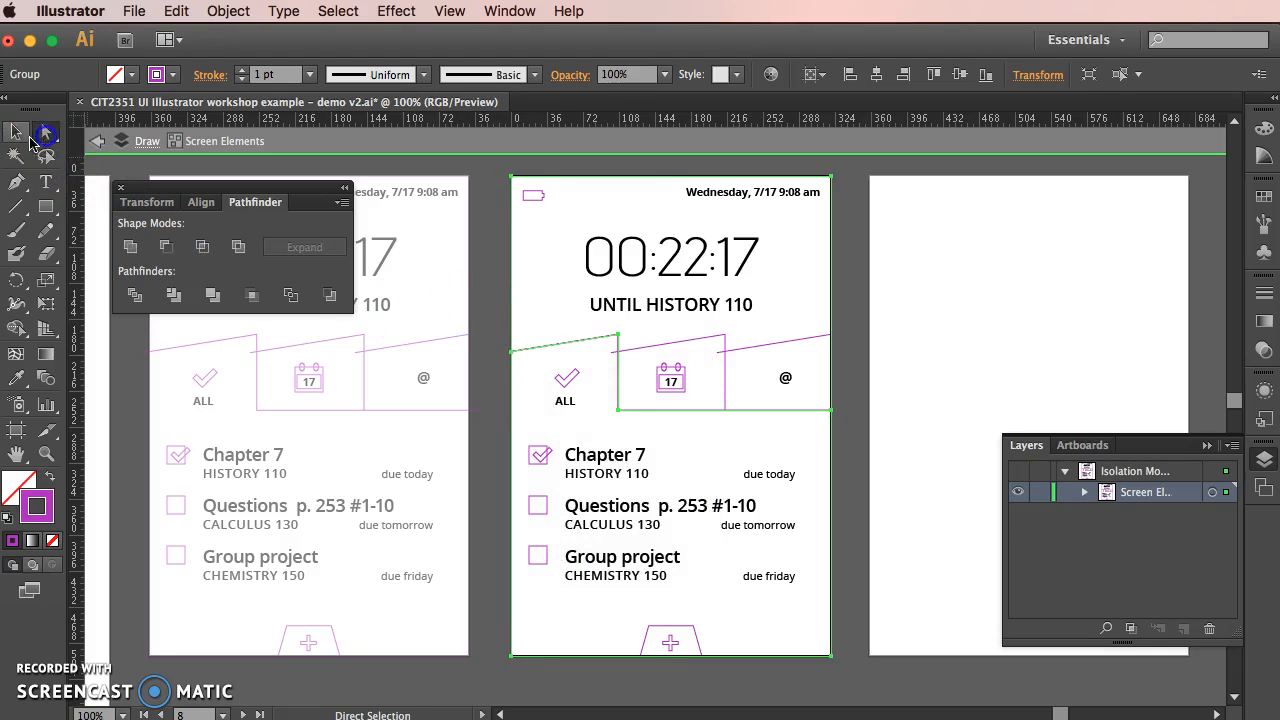
click(498, 297)
click(512, 289)
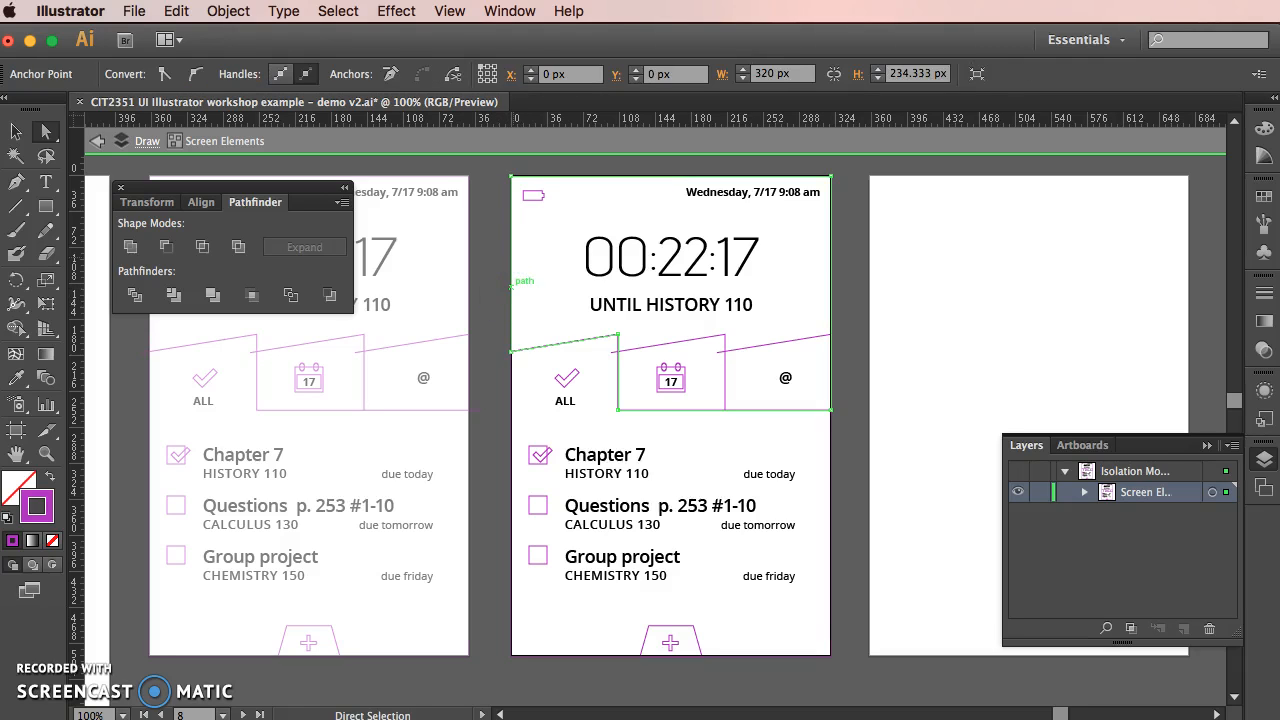
click(1265, 199)
click(22, 504)
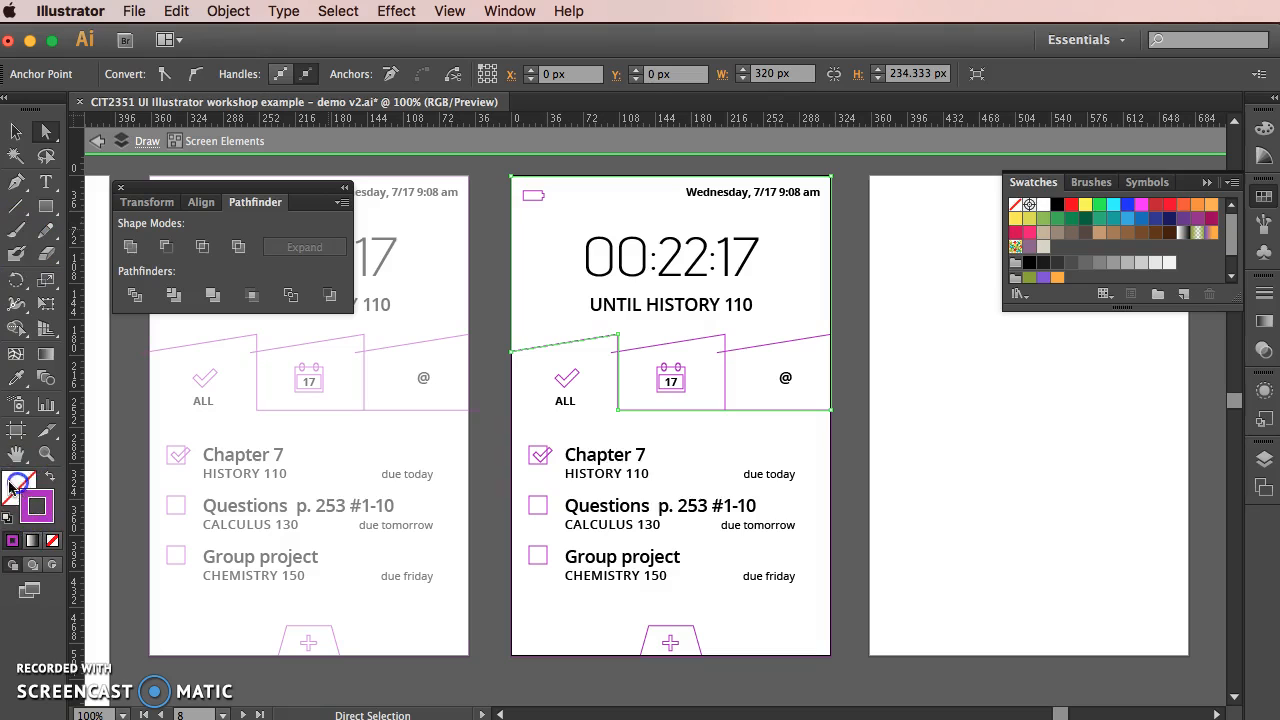
click(1264, 195)
click(1274, 97)
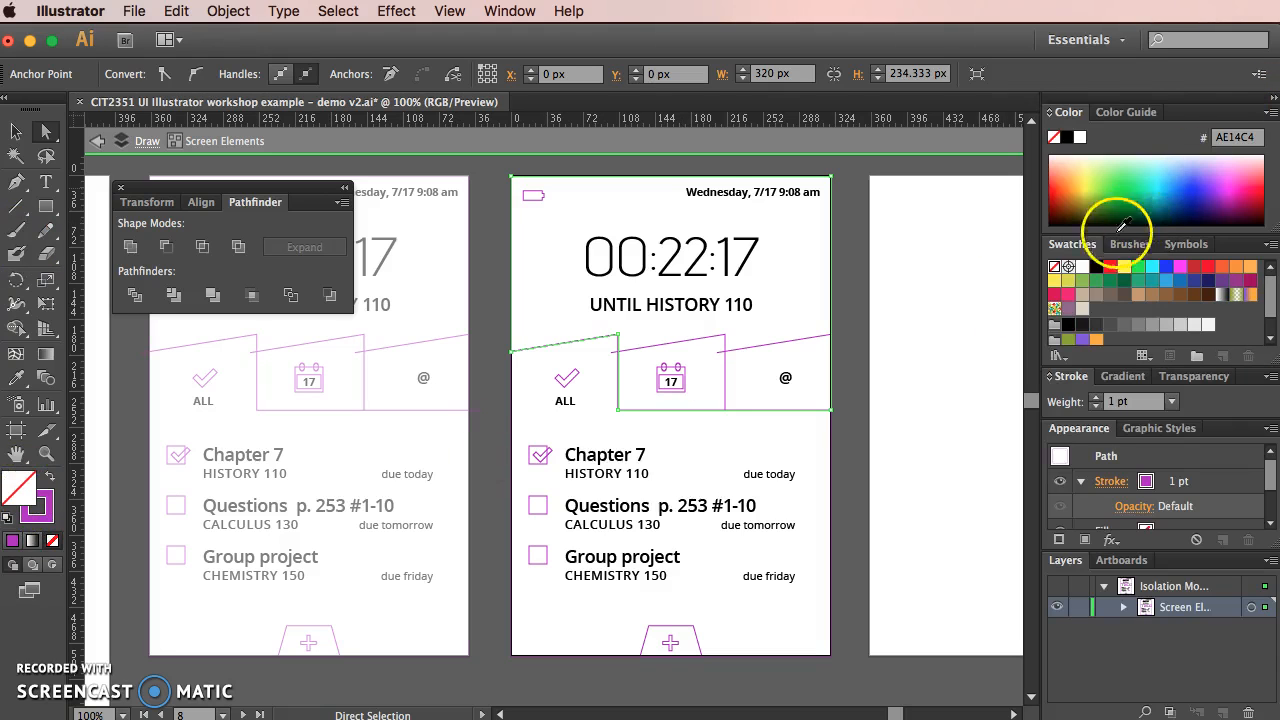
click(1081, 310)
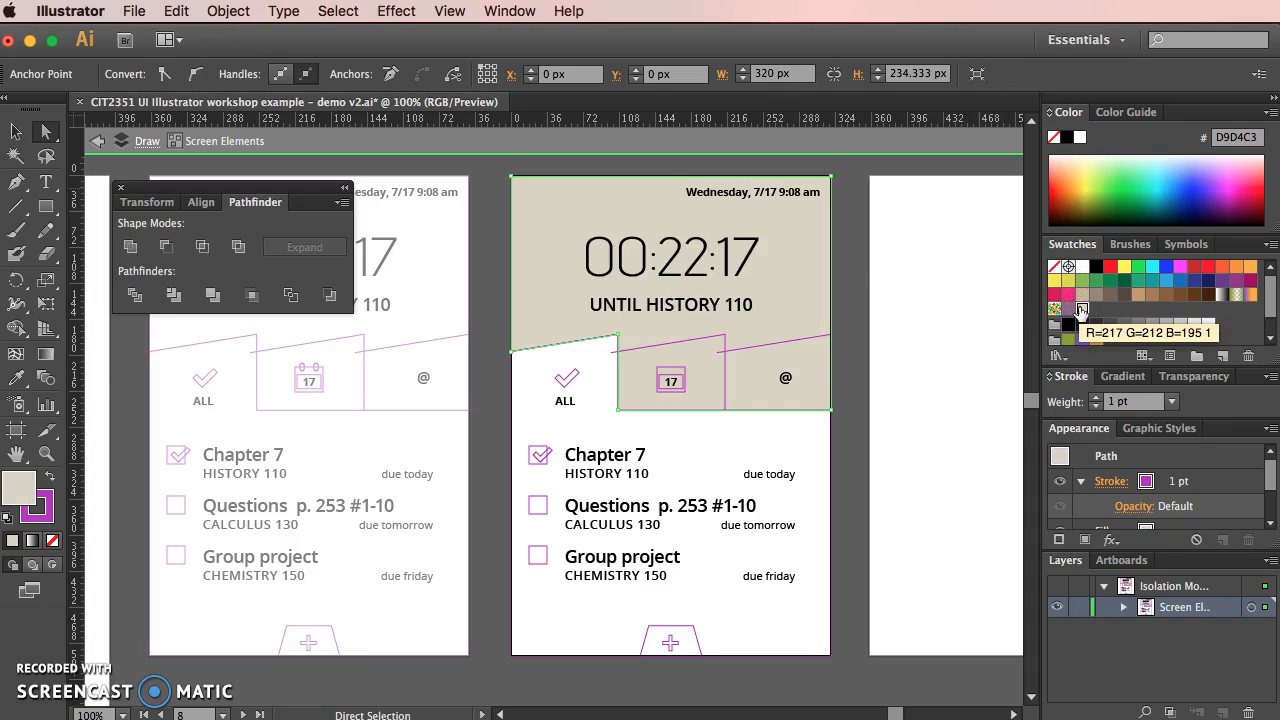
Step: Fill the lower divided shape, including the ALL tab, with the yellow FCEE21 swatch
click(712, 426)
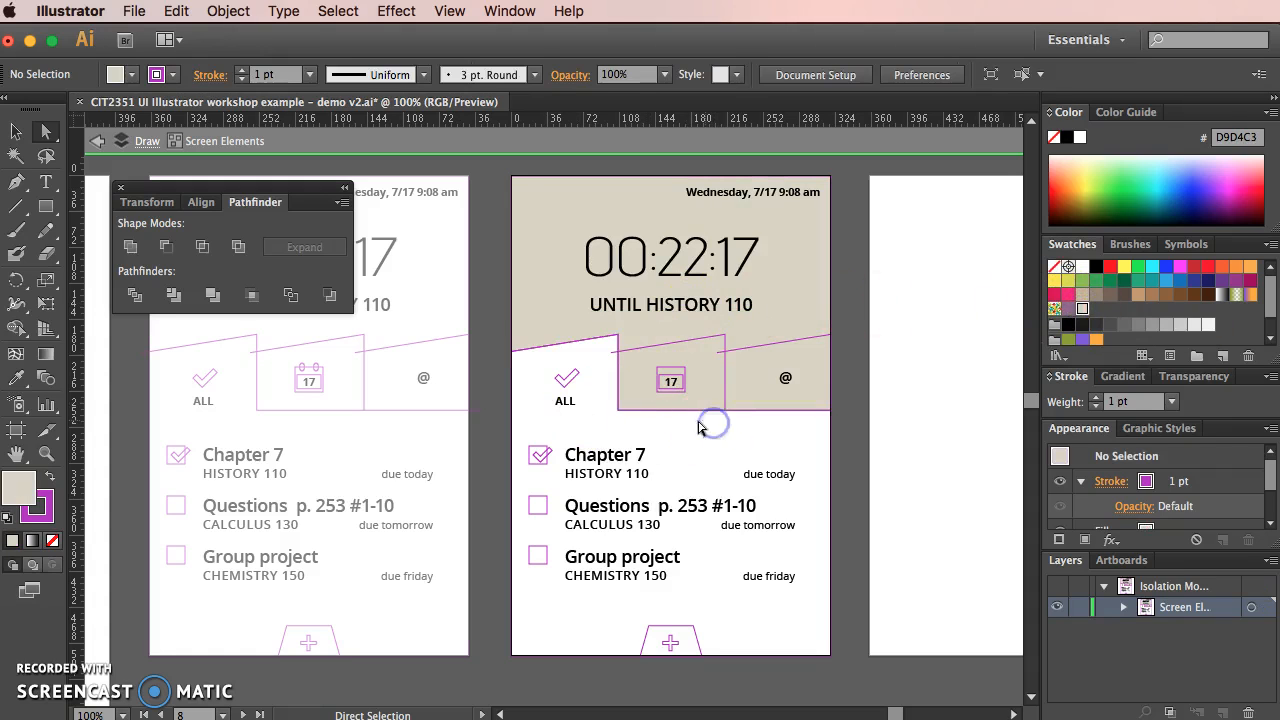
click(511, 371)
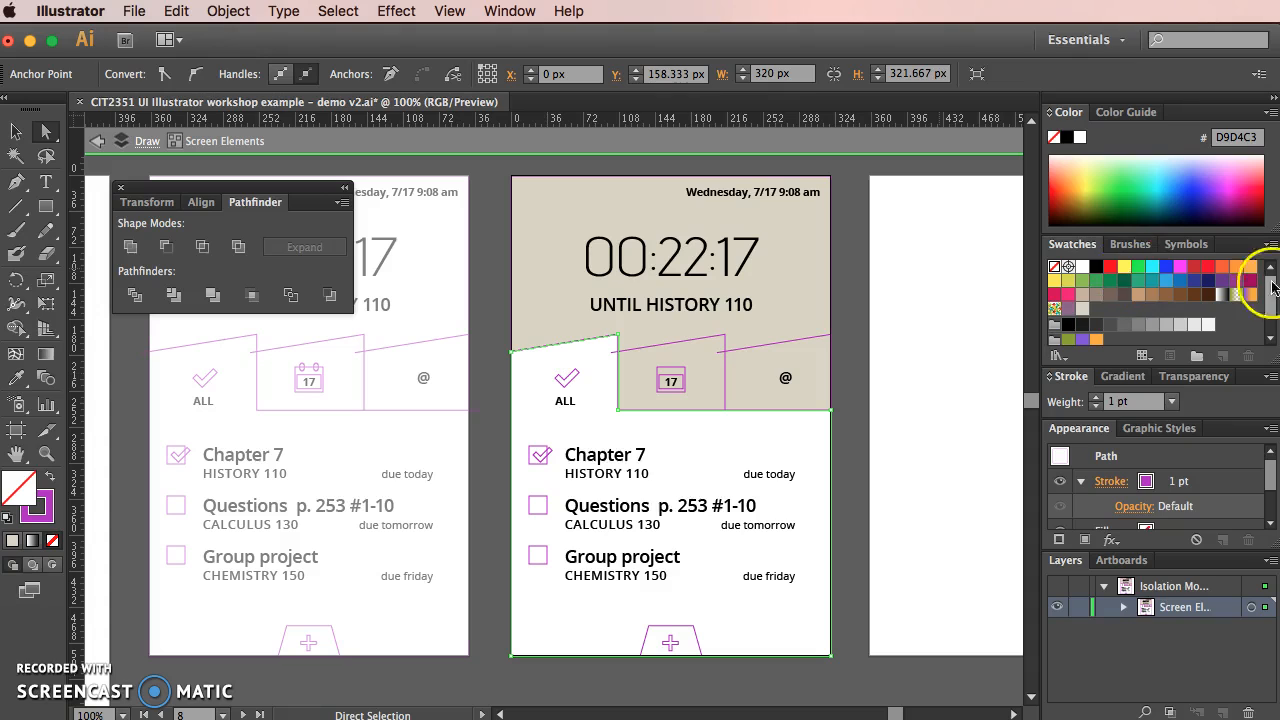
click(1055, 281)
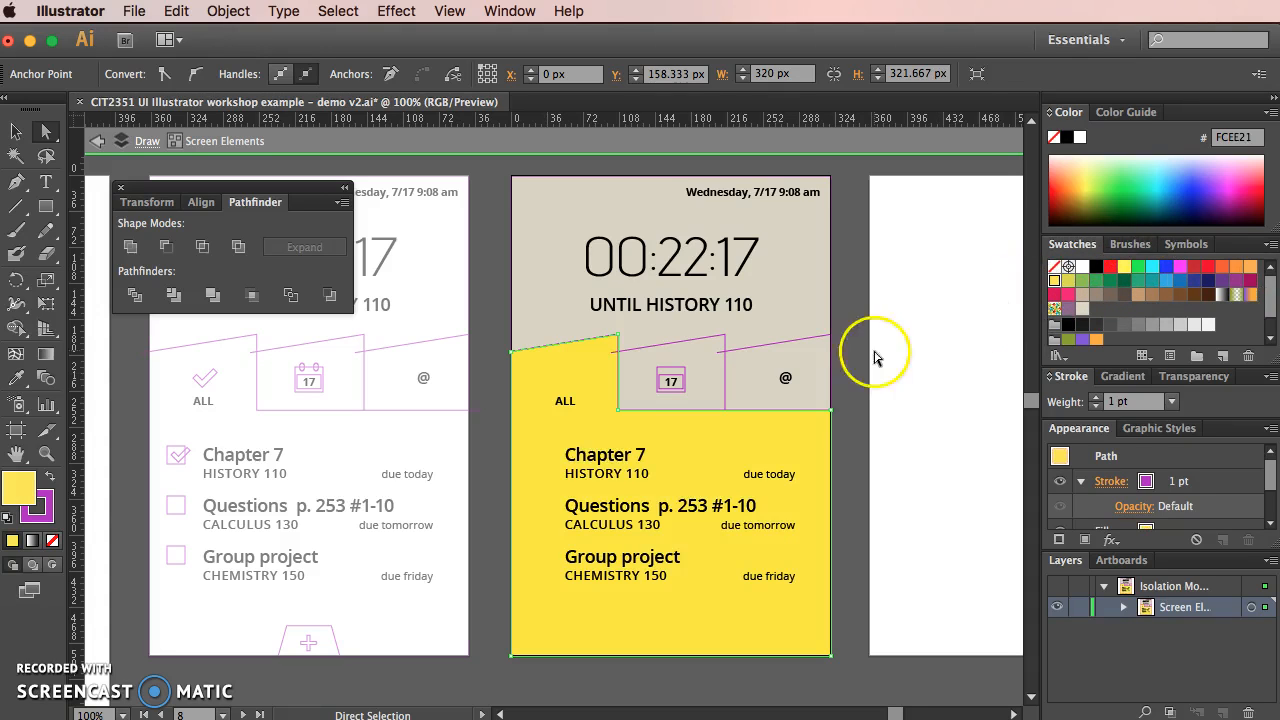
Step: Send the divided background group to the back, behind the icons and checkboxes
click(16, 131)
click(526, 236)
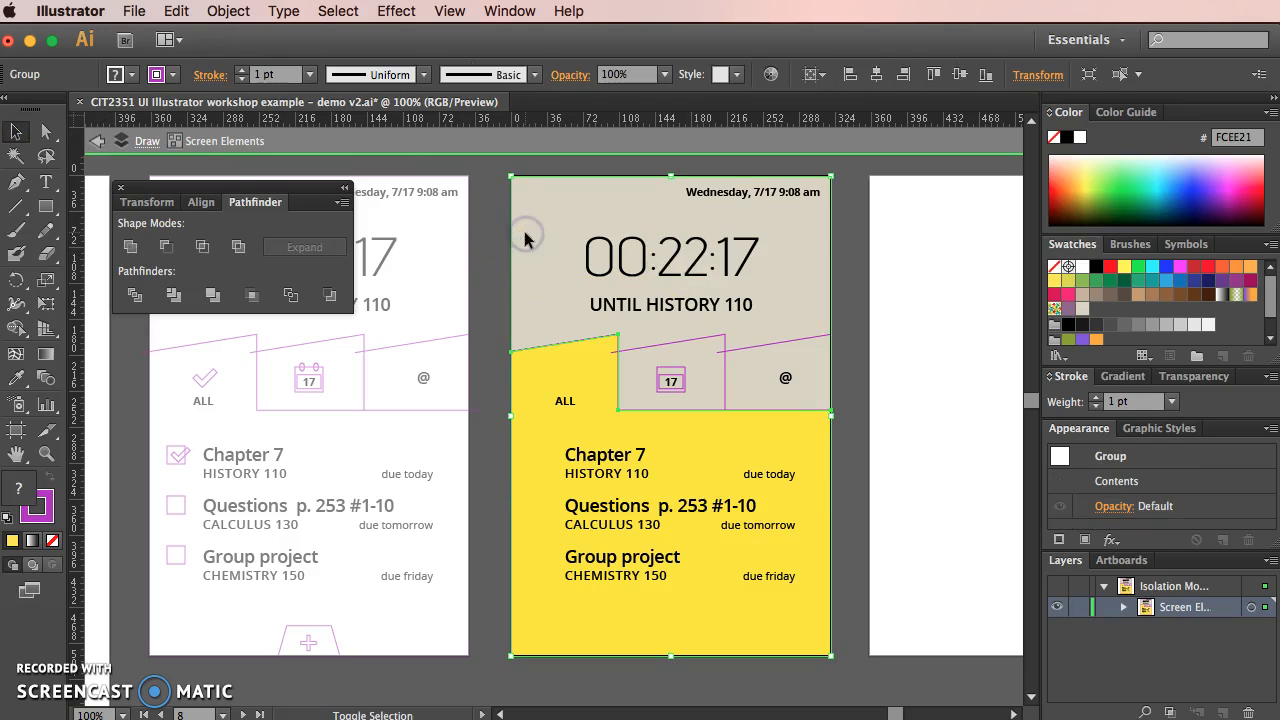
right_click(526, 240)
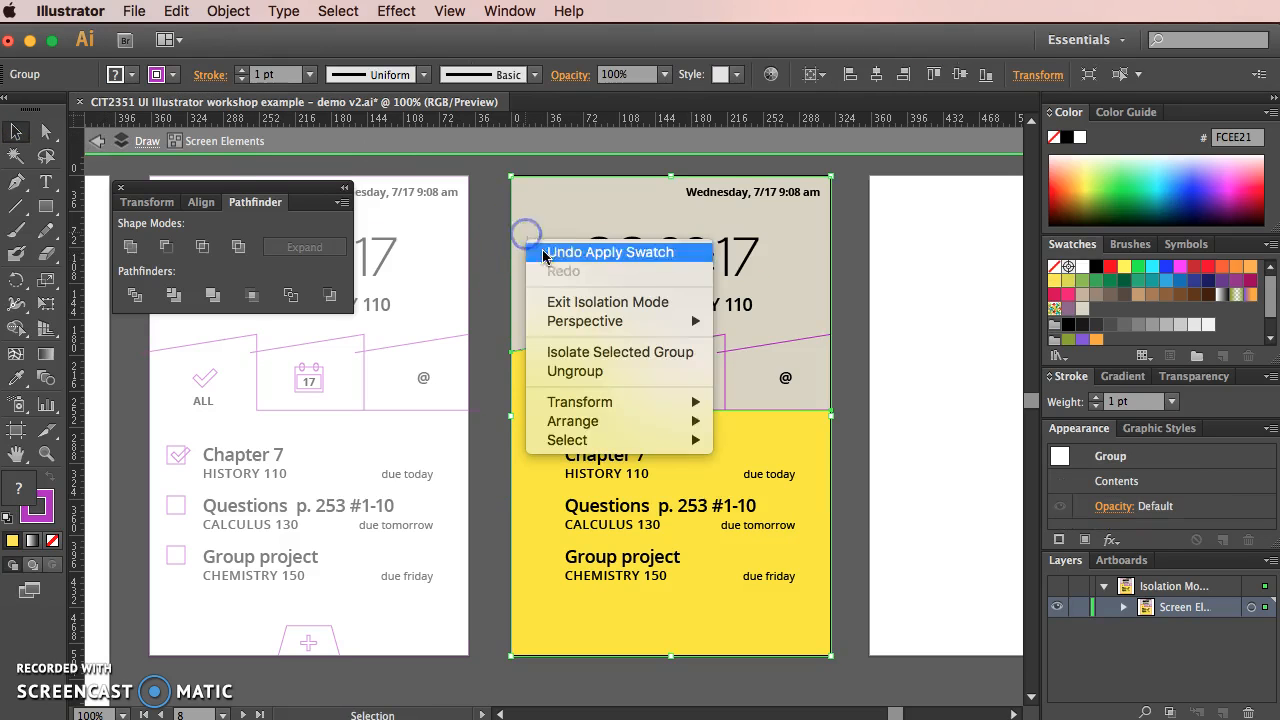
mouse_move(604, 420)
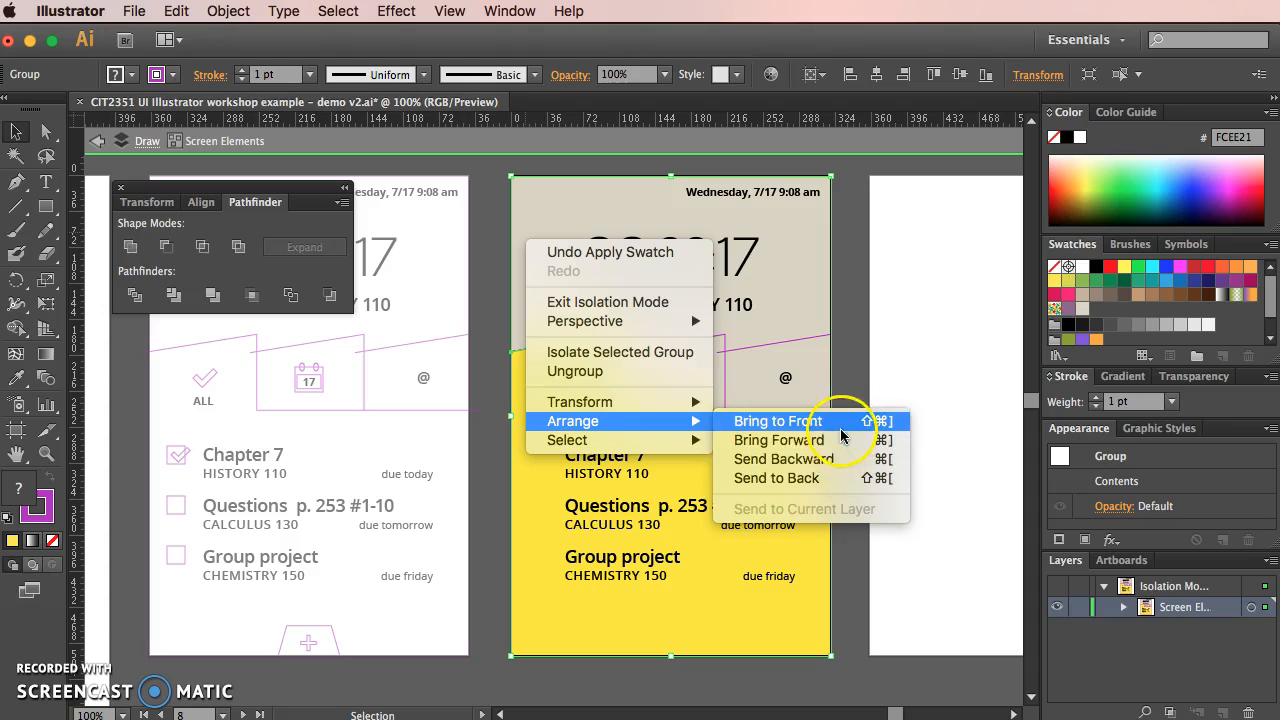
click(851, 477)
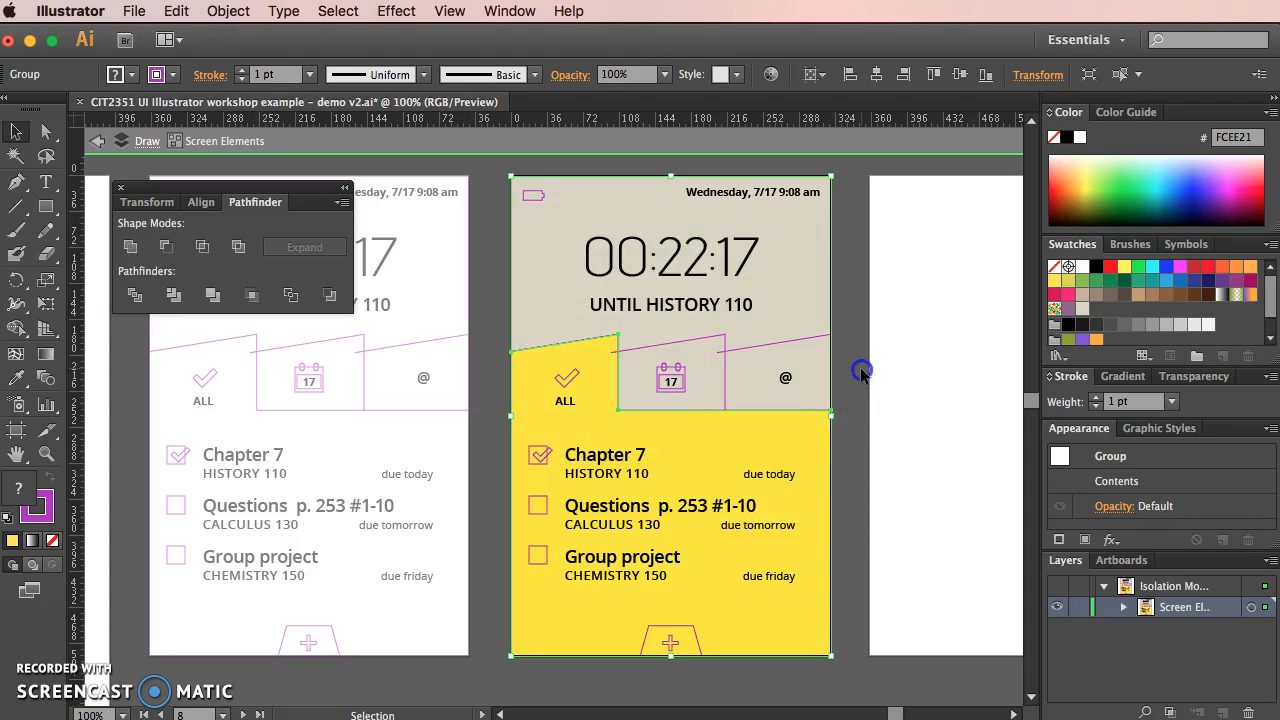
click(862, 372)
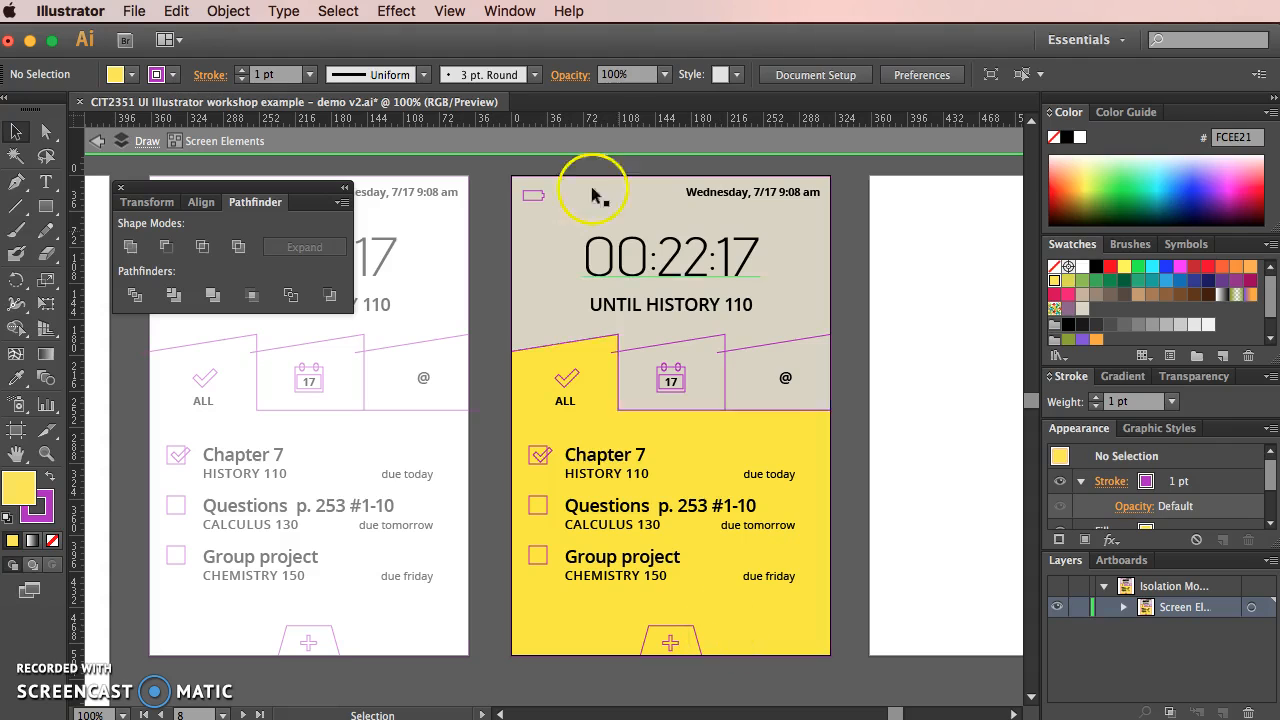
Step: Fill the trapezoid add button at the bottom edge of the phone screen with green 8CC63F
click(670, 635)
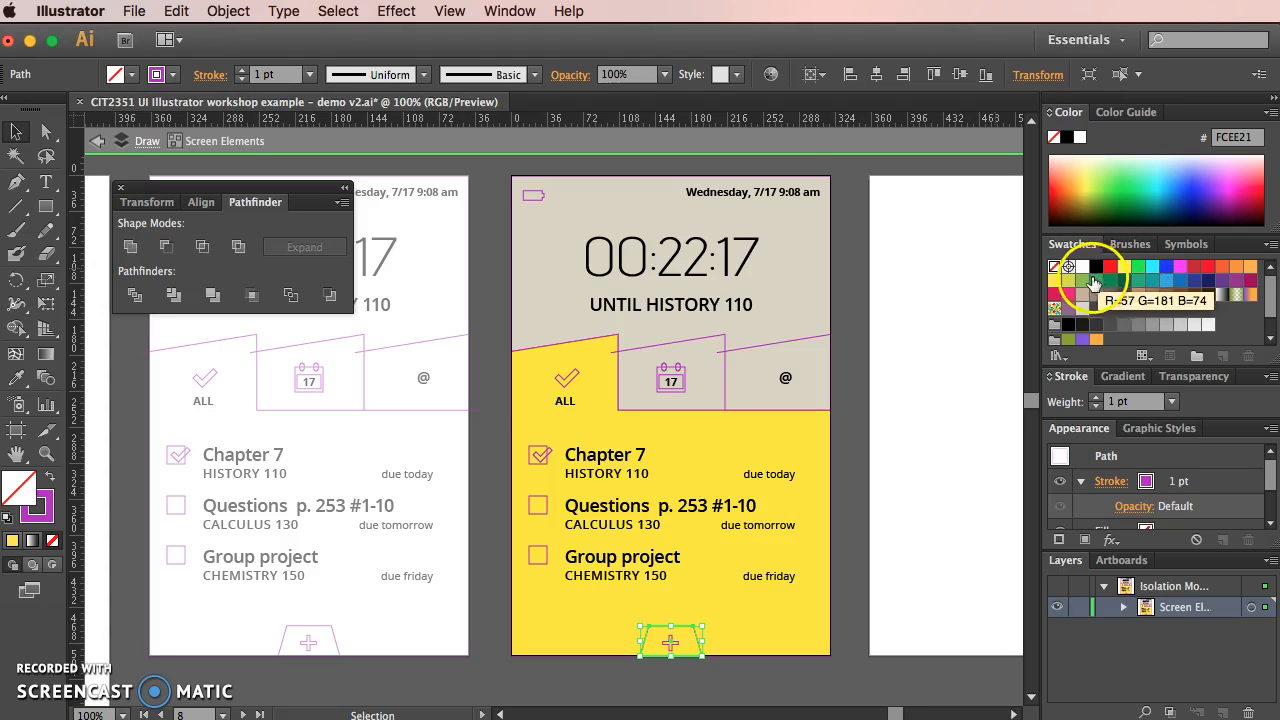
drag(1082, 281, 20, 488)
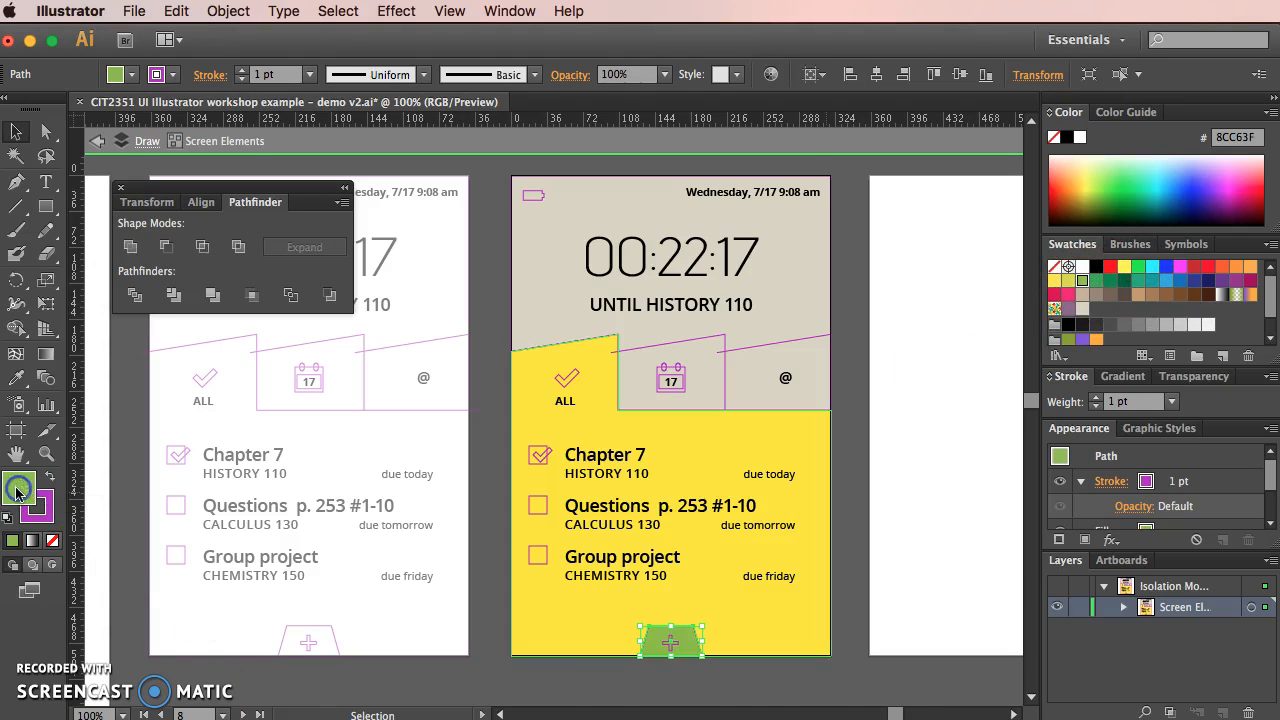
click(760, 697)
Step: Fill the plus sign on the green add button with red FF0000
click(662, 641)
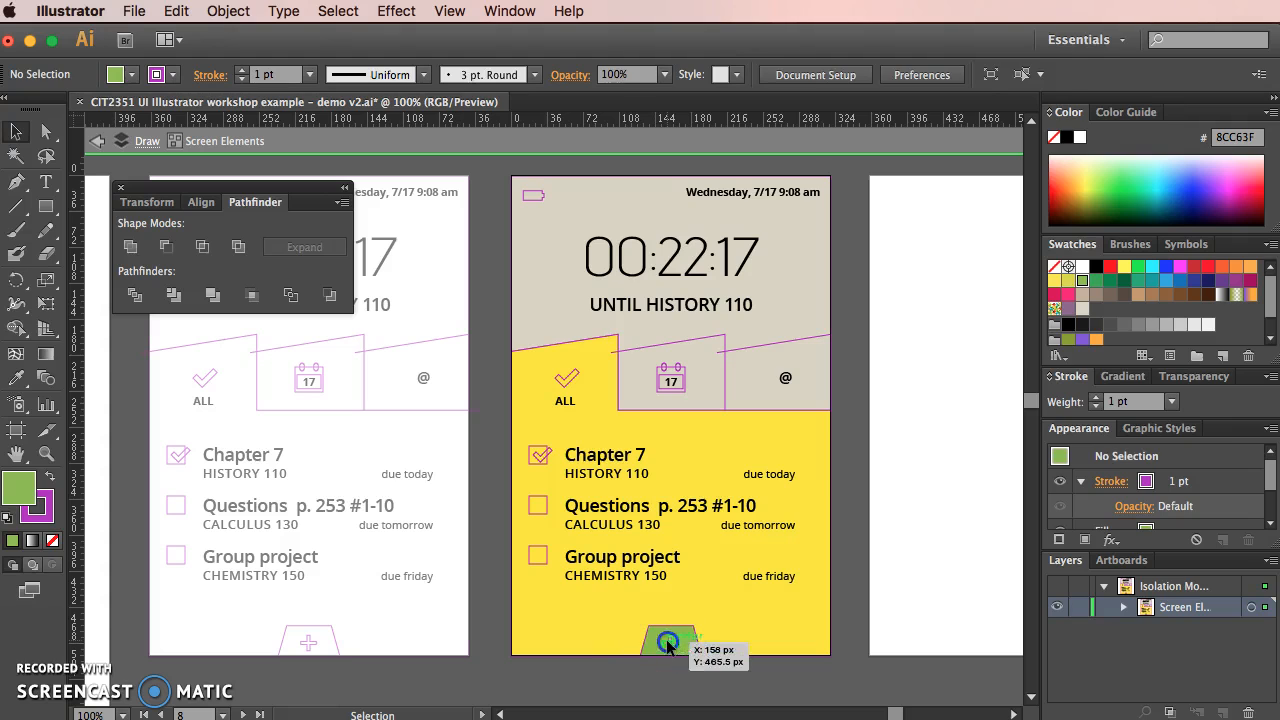
click(820, 283)
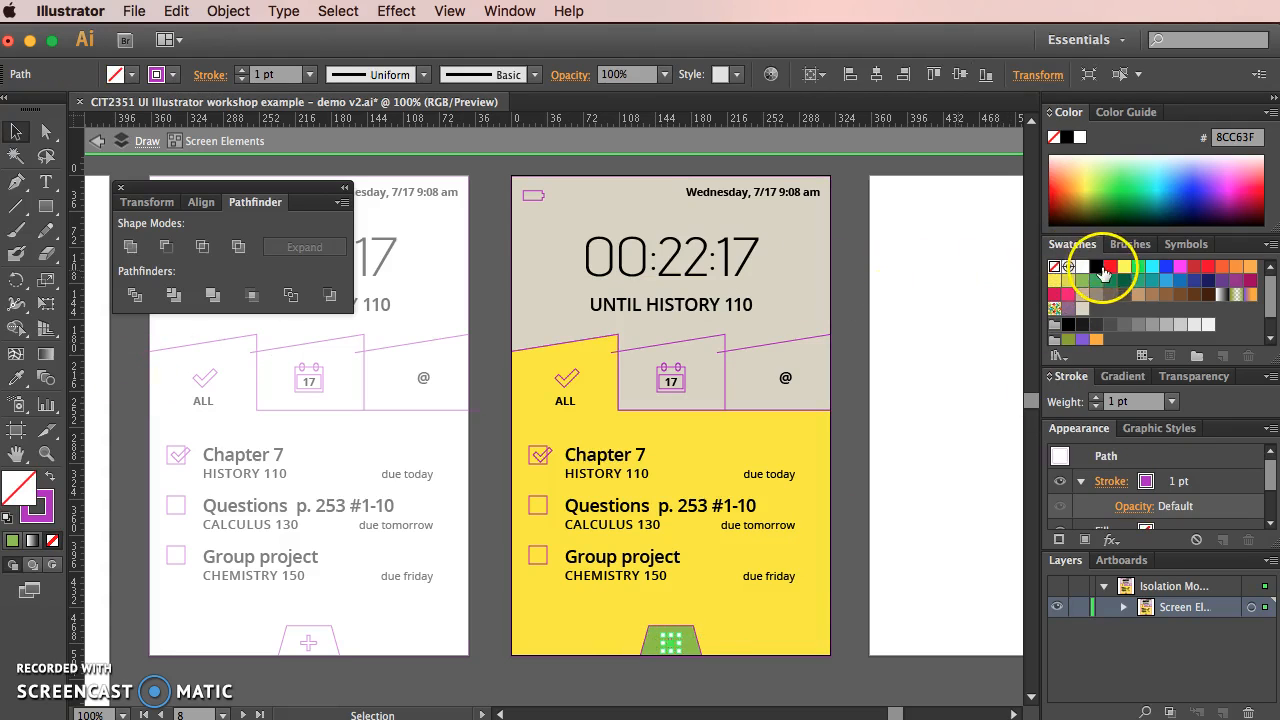
drag(25, 490, 22, 494)
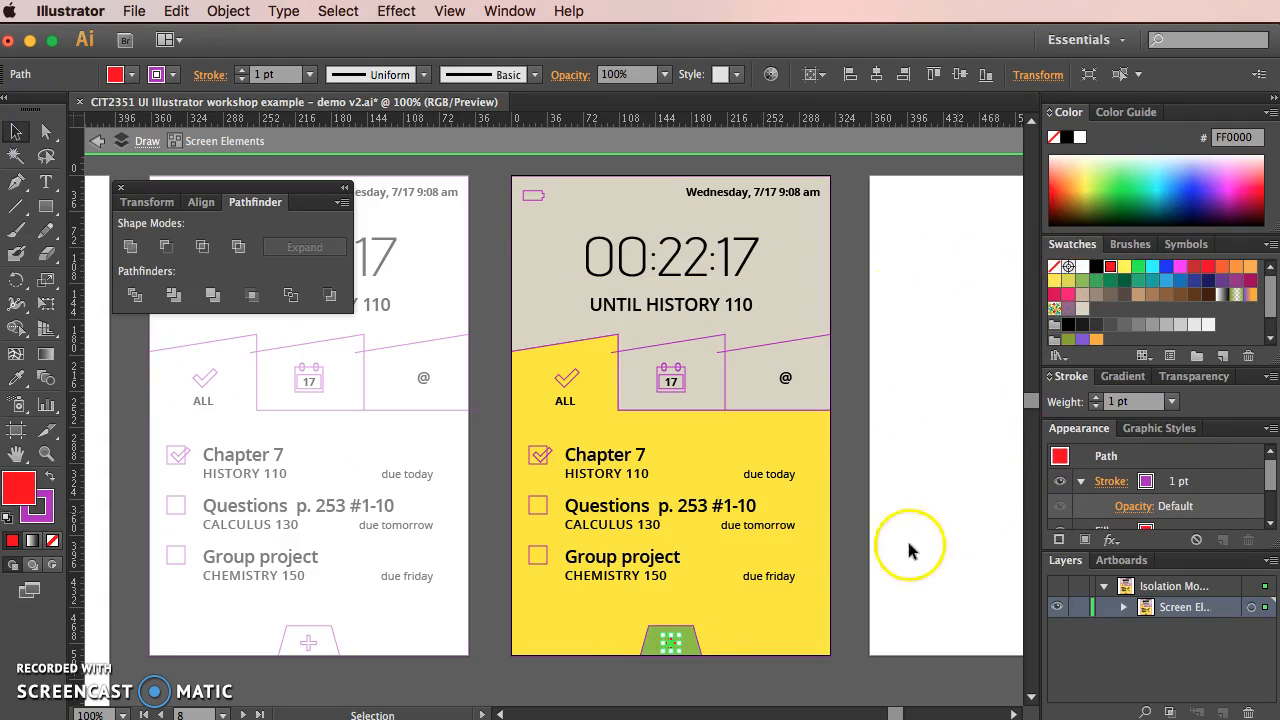
click(845, 558)
Step: Fill both checkmarks, on the ALL tab and beside Chapter 7, with red FF0000
key(super+equal)
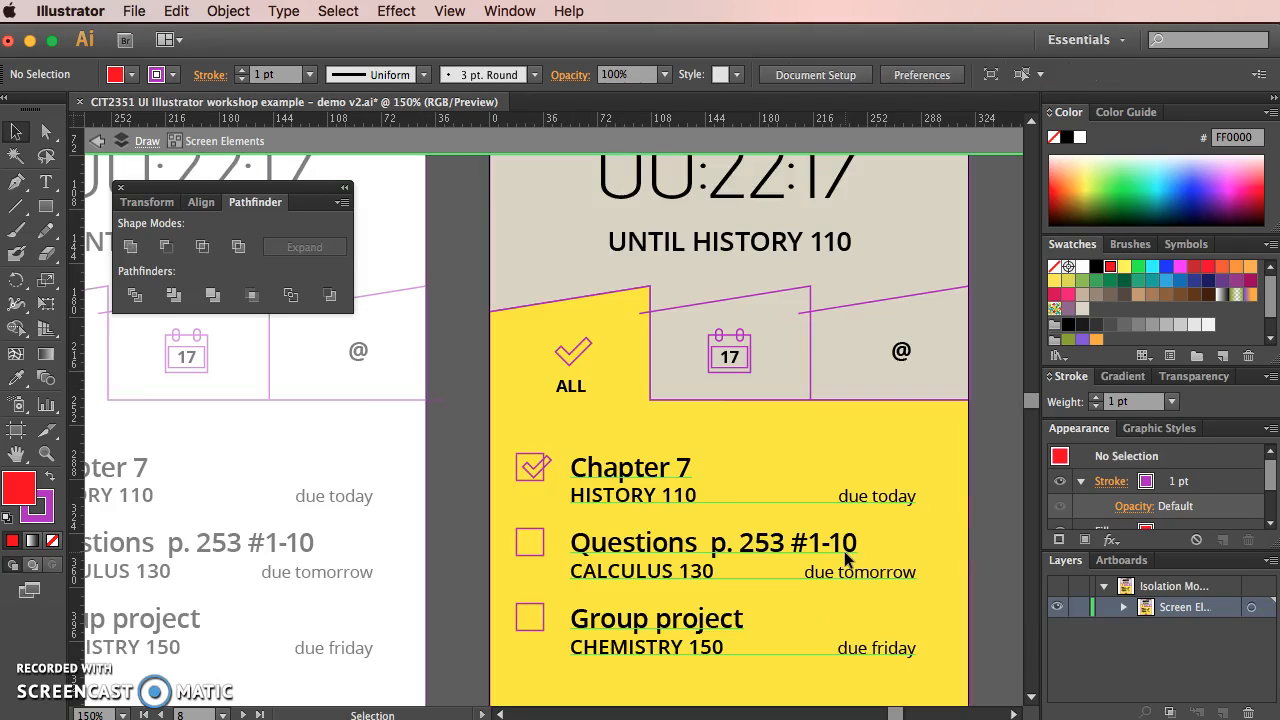
click(535, 465)
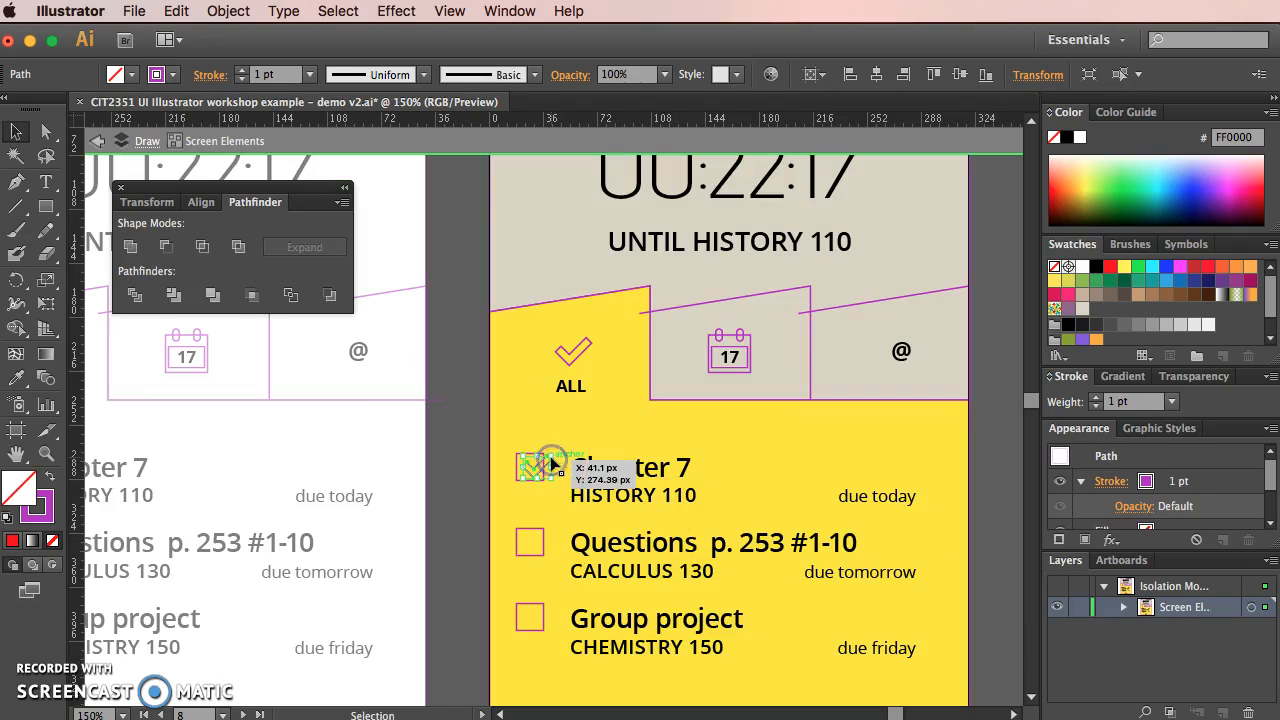
shift+click(582, 352)
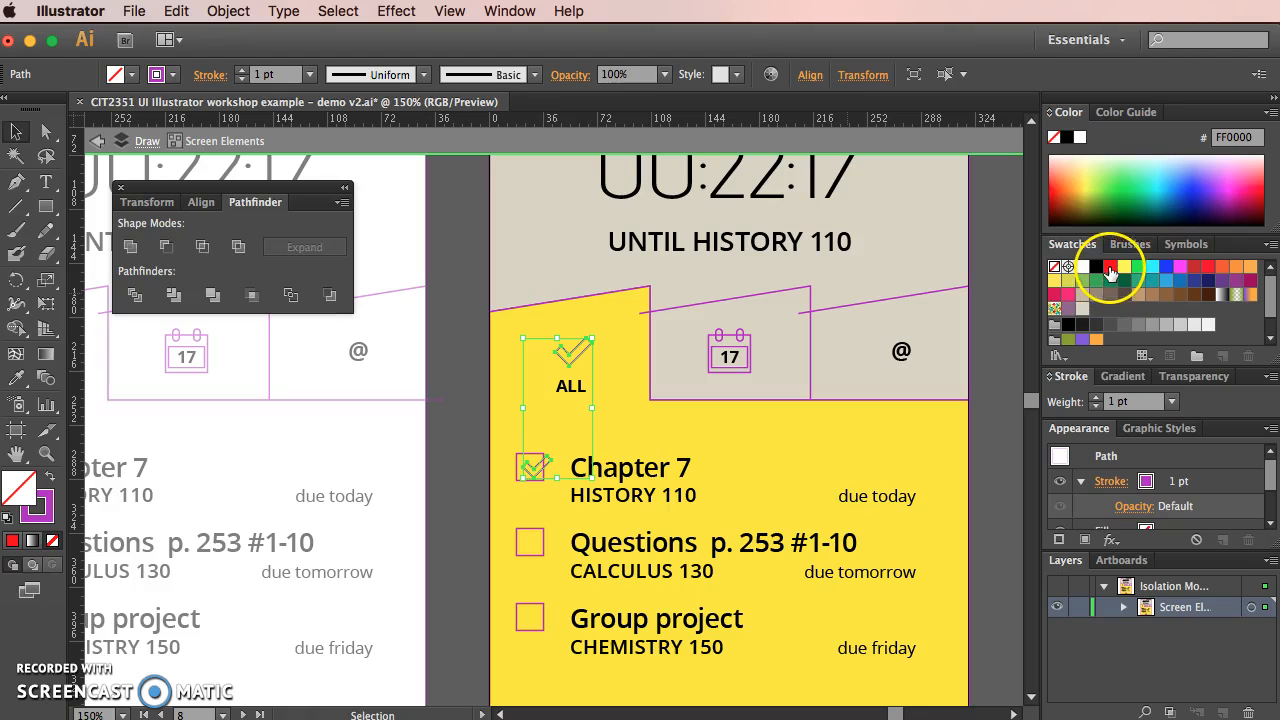
drag(33, 489, 33, 489)
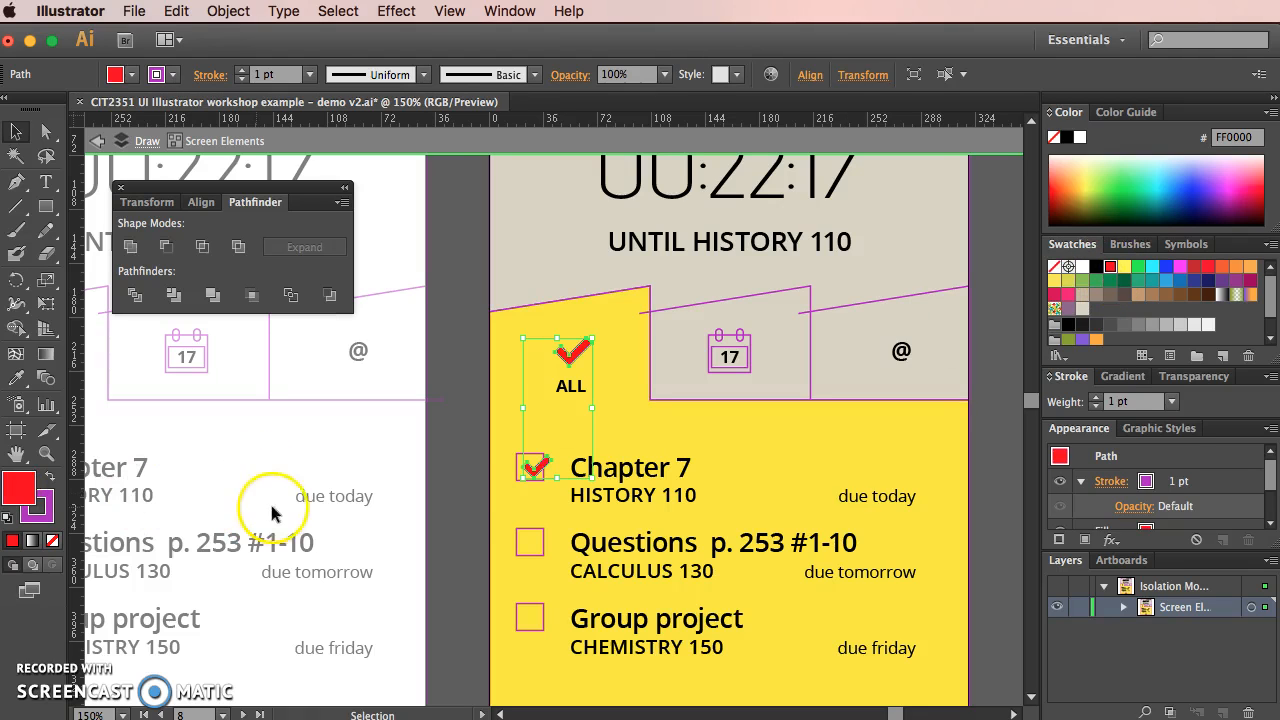
click(535, 505)
Step: Fill the three checkbox squares beside the task list with green 8CC63F
scroll(535, 505, down, 2)
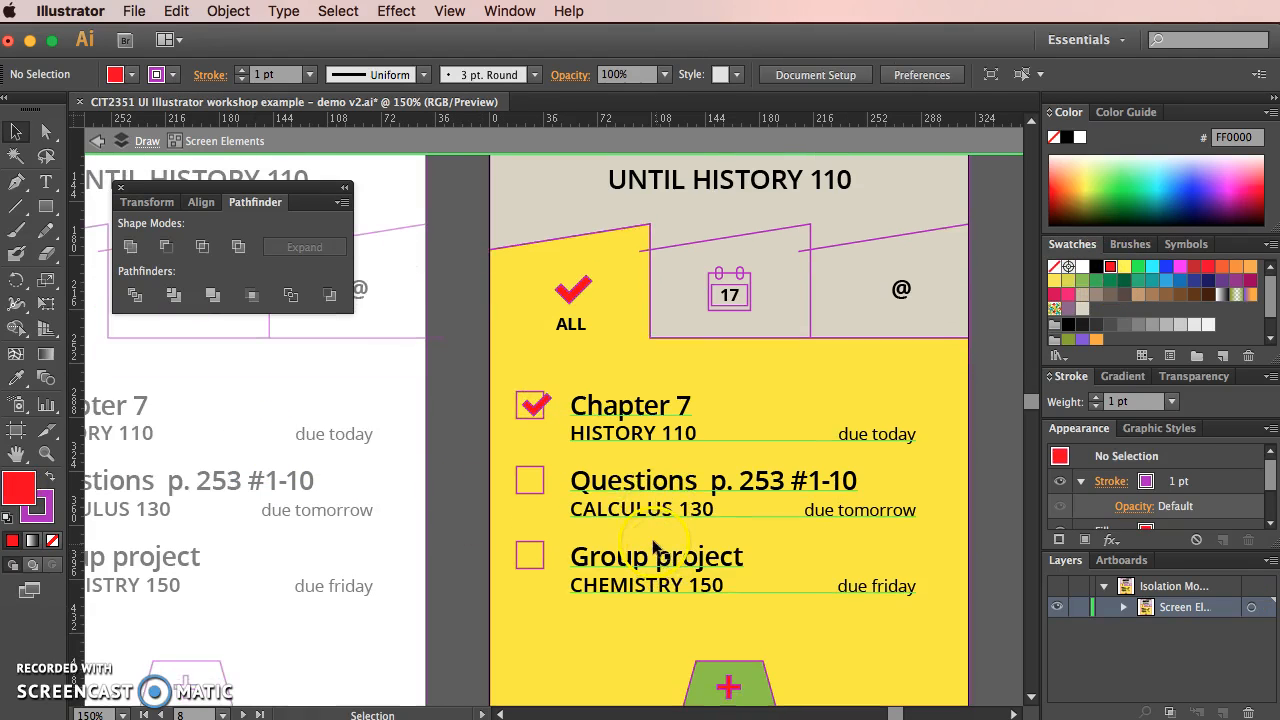
click(540, 458)
click(541, 461)
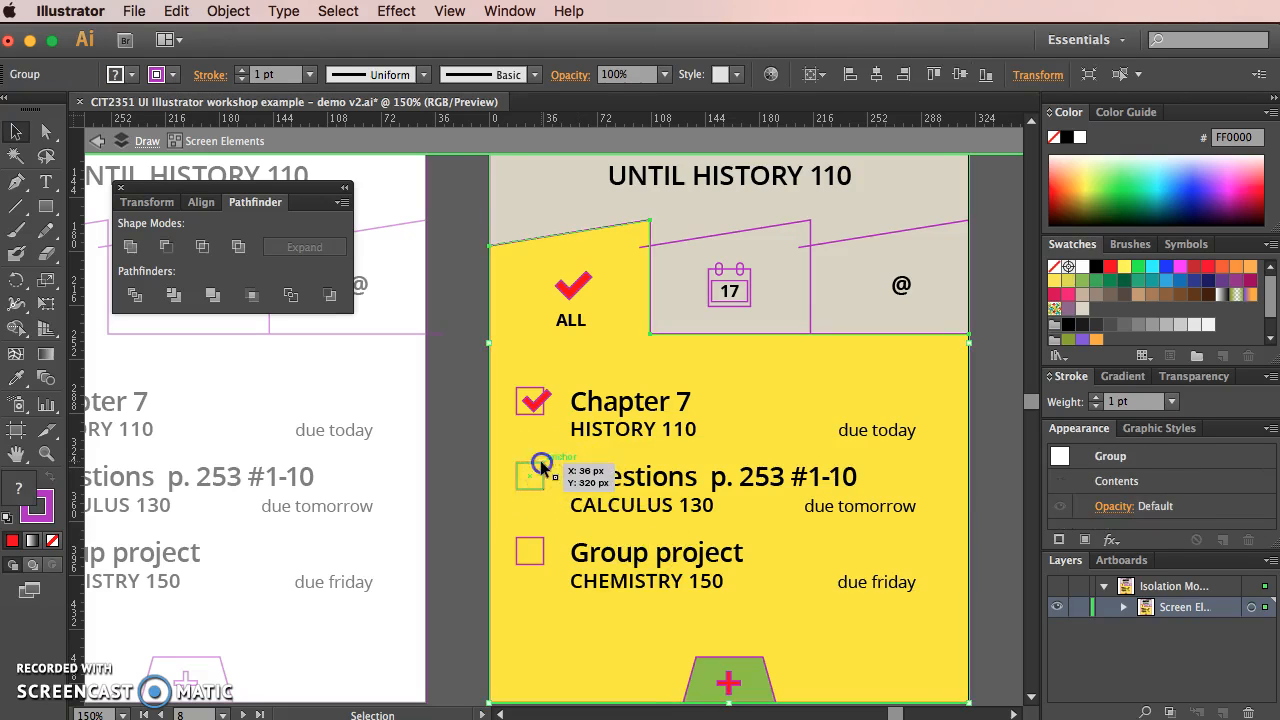
shift+click(530, 398)
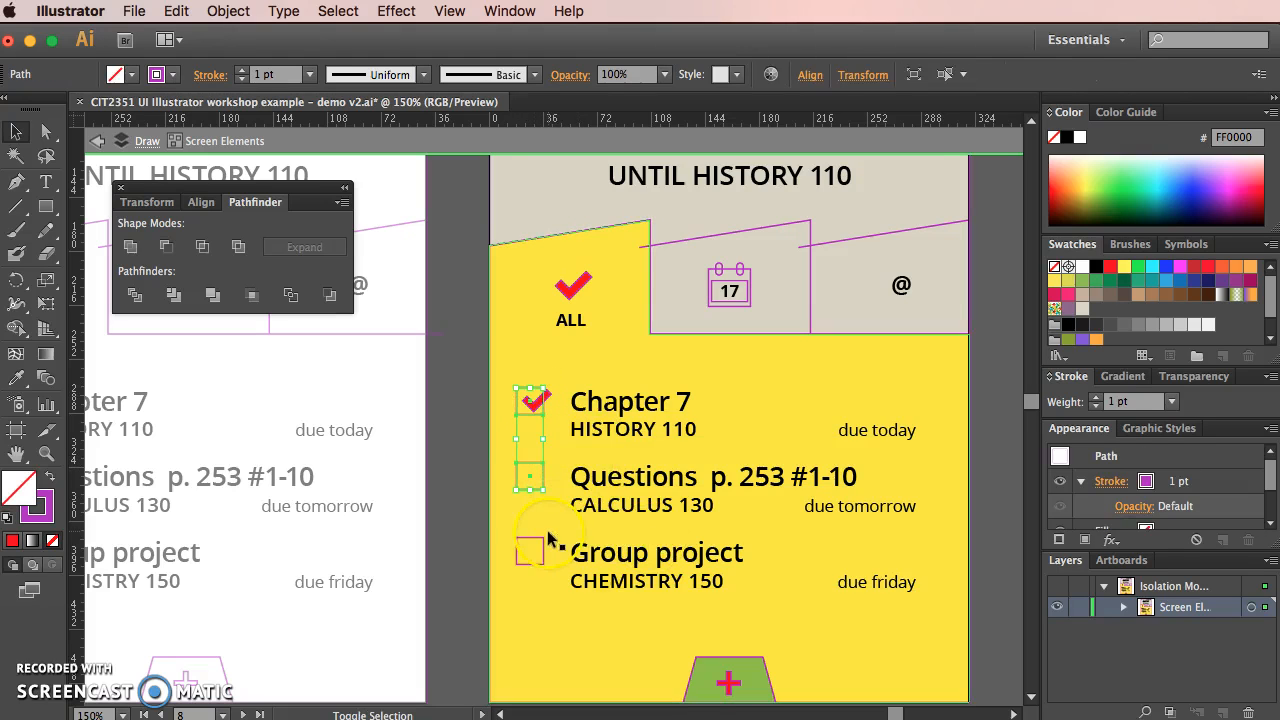
shift+click(532, 549)
click(1066, 292)
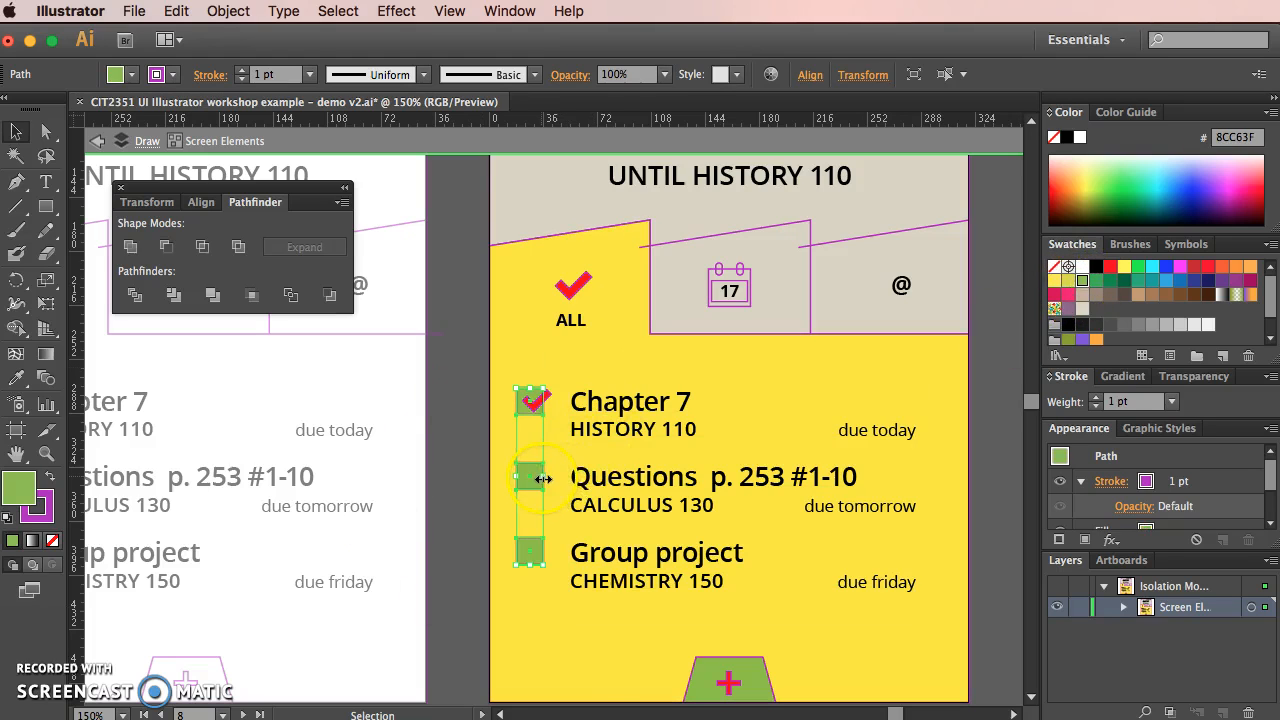
Step: Group the three green checkbox squares together
right_click(540, 479)
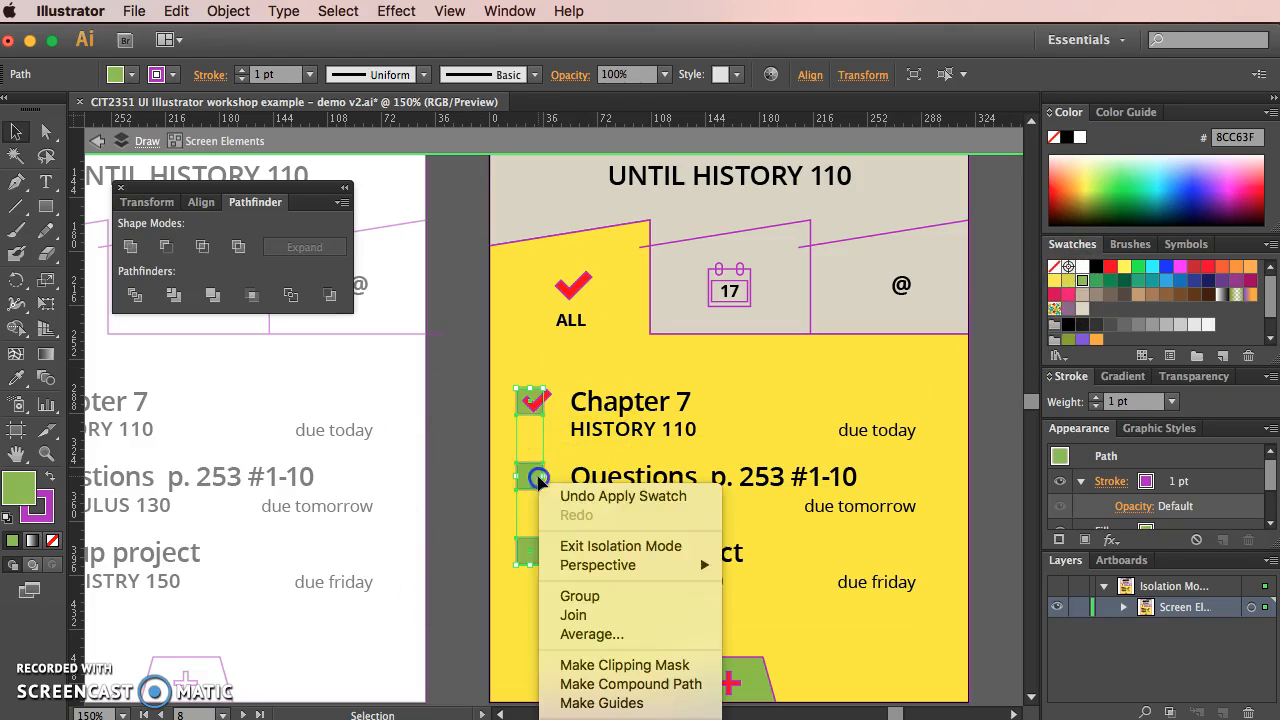
click(578, 596)
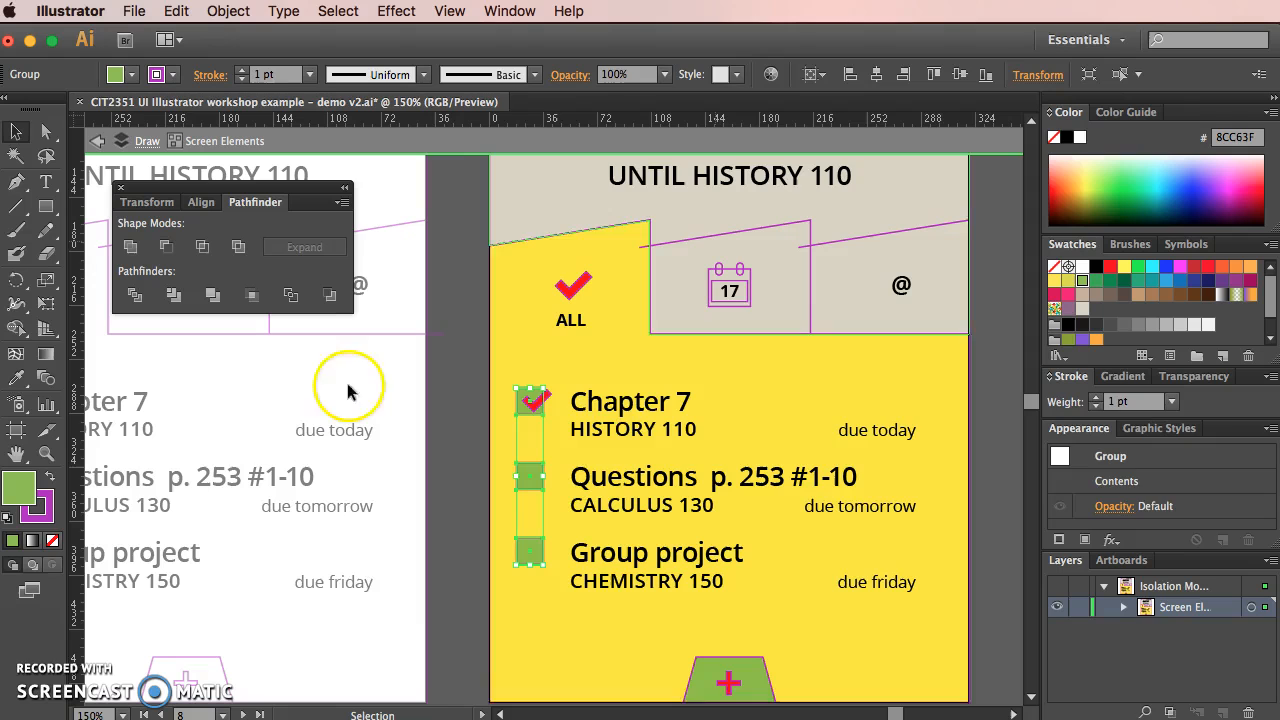
click(1006, 434)
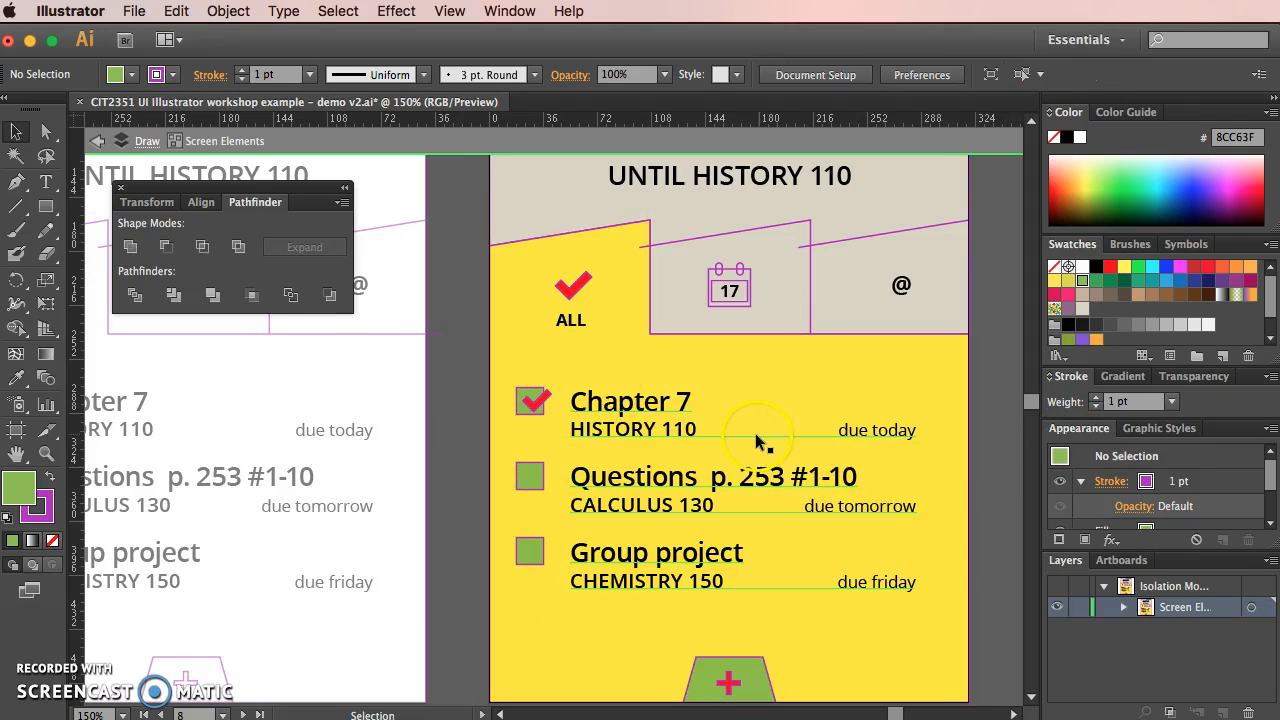
Step: Fill the calendar icon's frame on the middle tab with magenta FF00FF
scroll(755, 433, down, 2)
scroll(896, 480, up, 10)
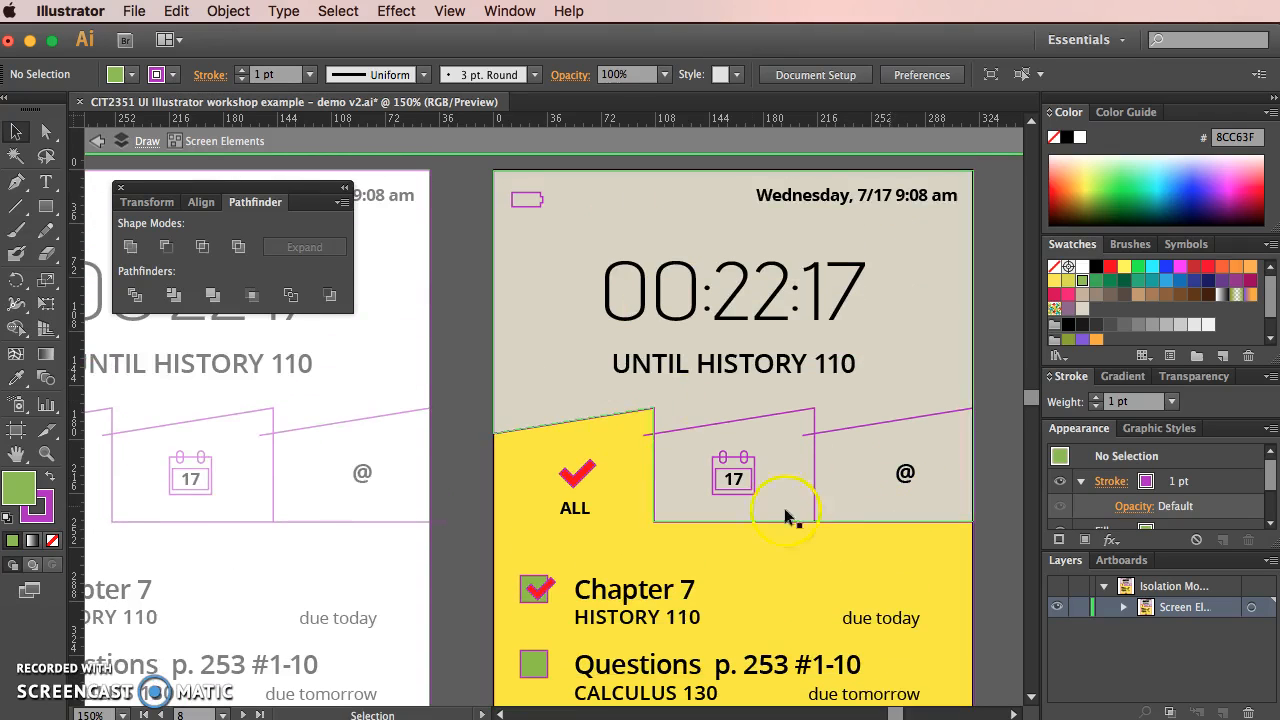
click(748, 458)
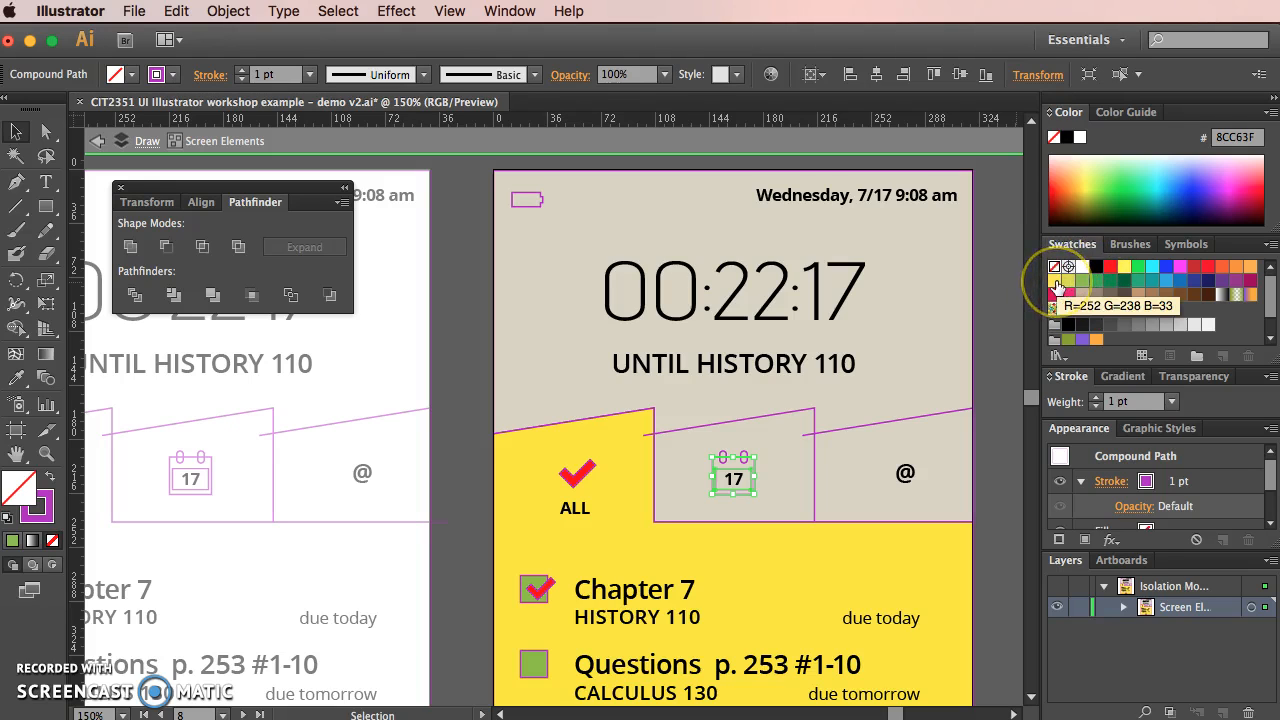
click(1180, 266)
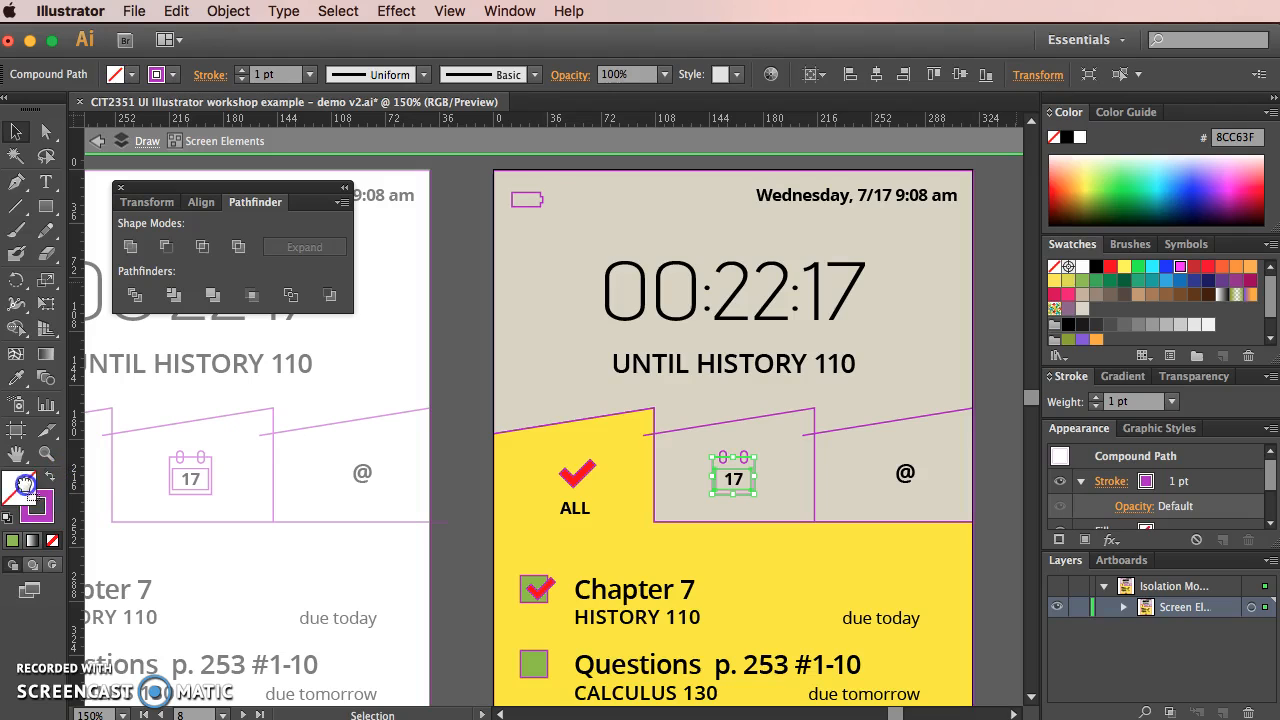
drag(25, 485, 24, 487)
click(1007, 485)
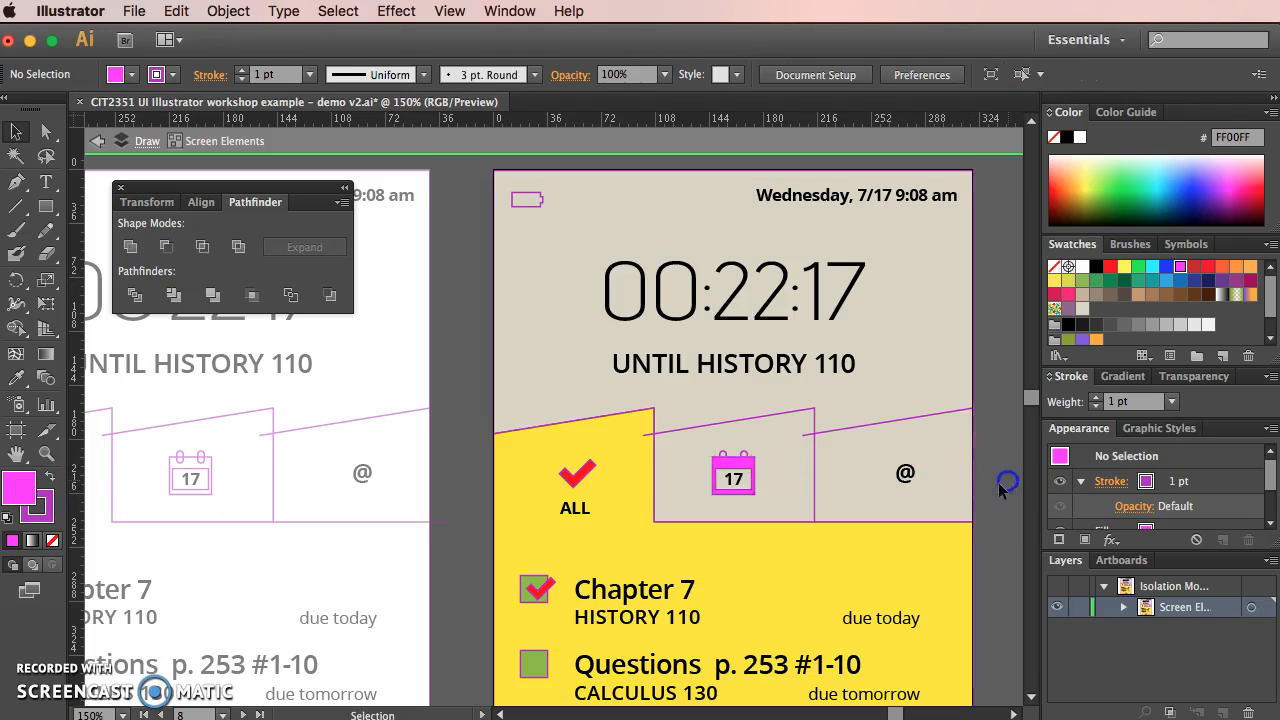
Step: Bring the calendar icon's binder rings to the front and fill them with cyan 00FFFF
click(757, 462)
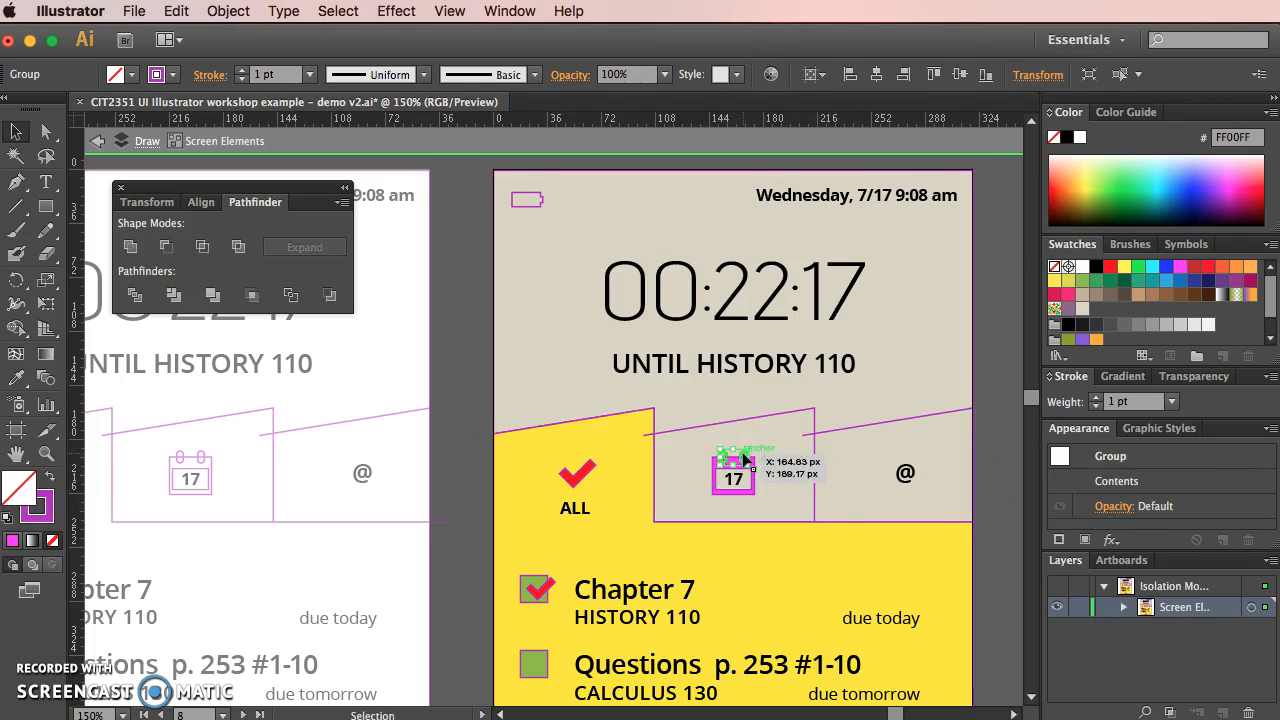
right_click(744, 459)
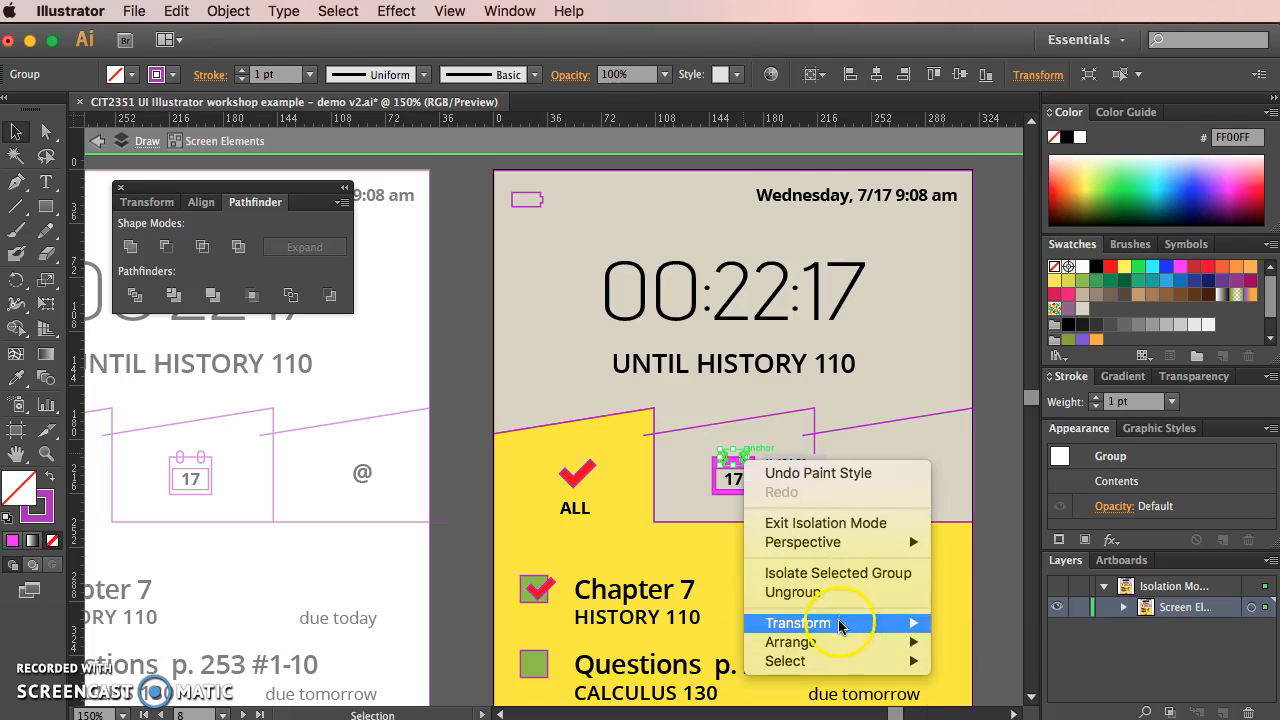
mouse_move(840, 642)
click(1006, 648)
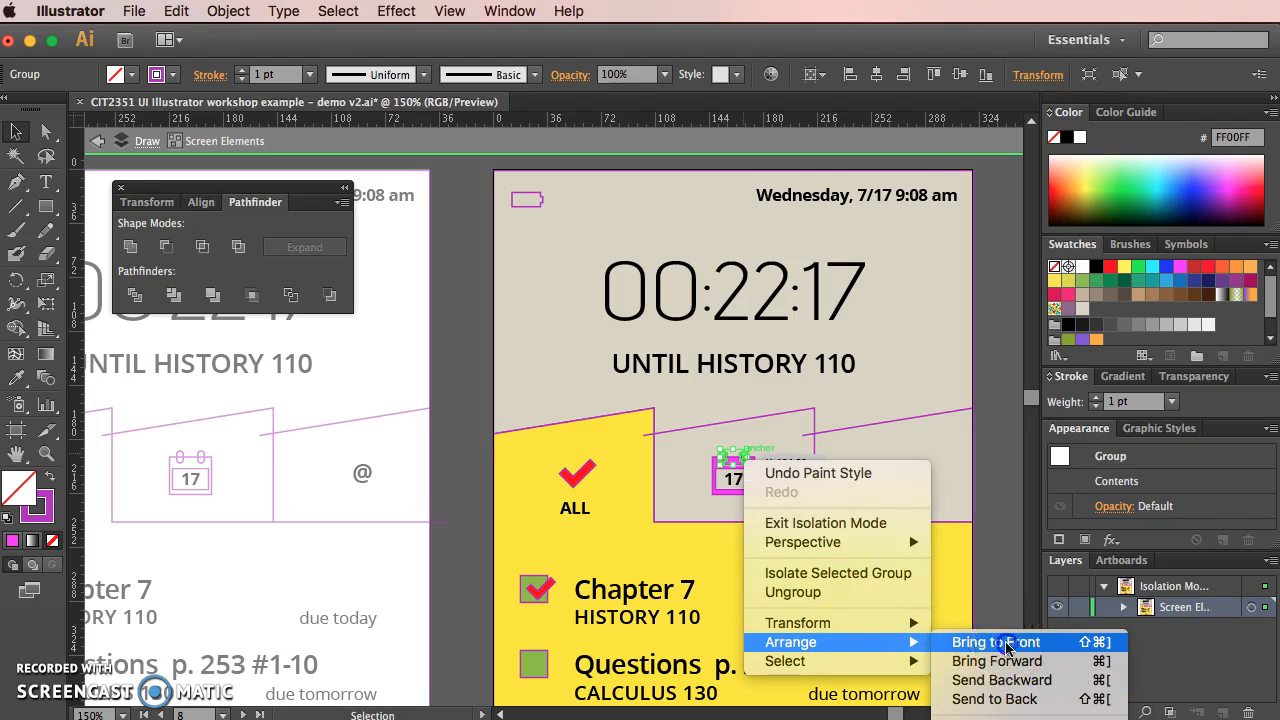
click(1152, 266)
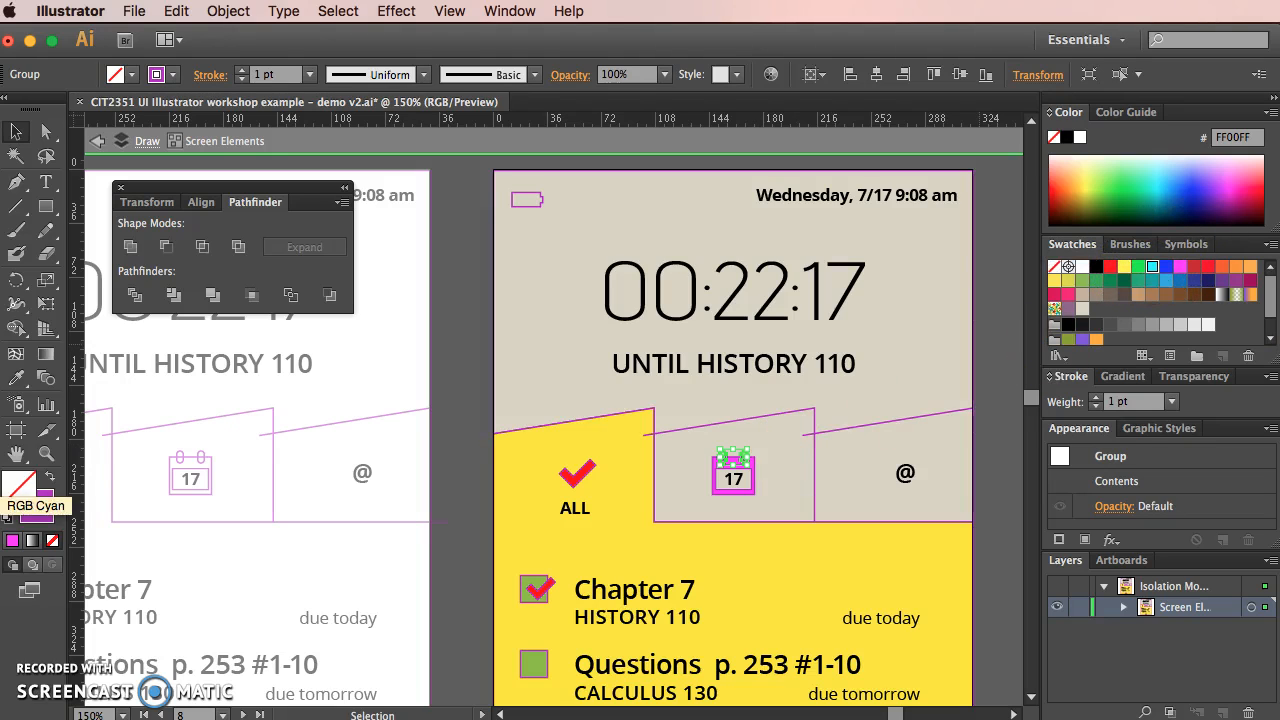
click(17, 488)
Step: Fill the open outline of the middle calendar tab with orange F7931E
click(786, 410)
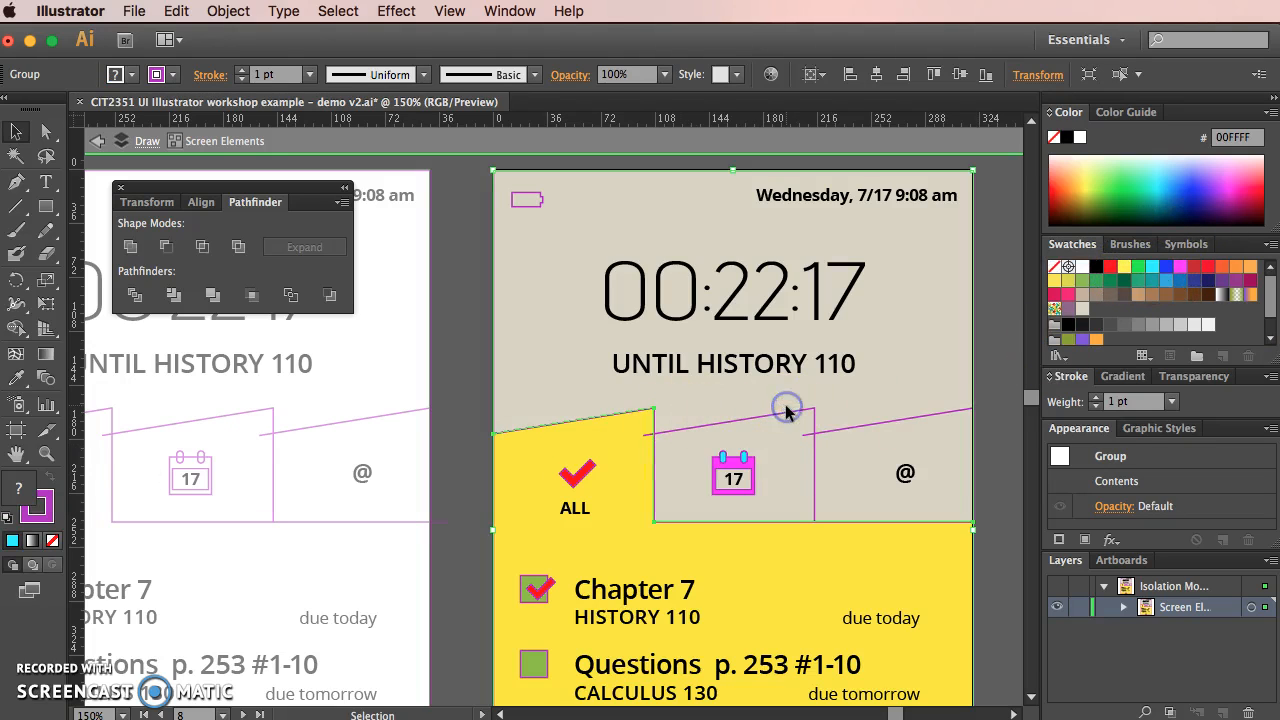
scroll(790, 450, left, 2)
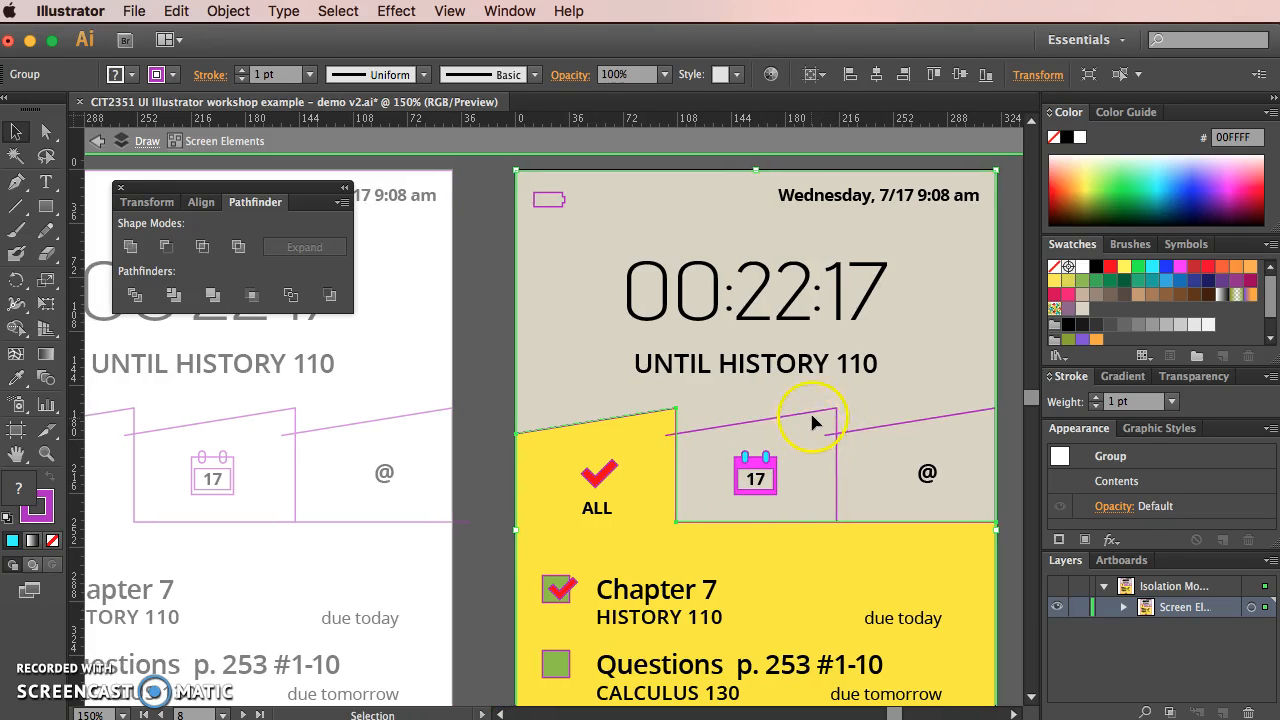
click(816, 413)
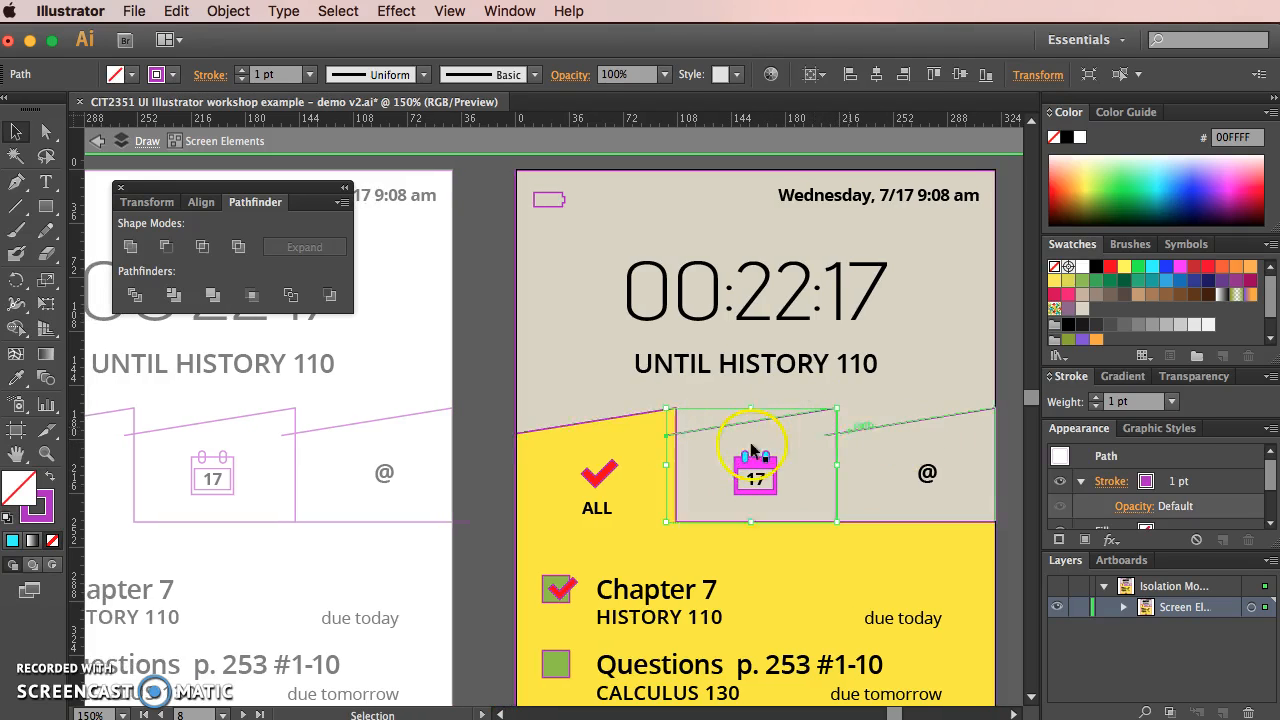
click(1237, 268)
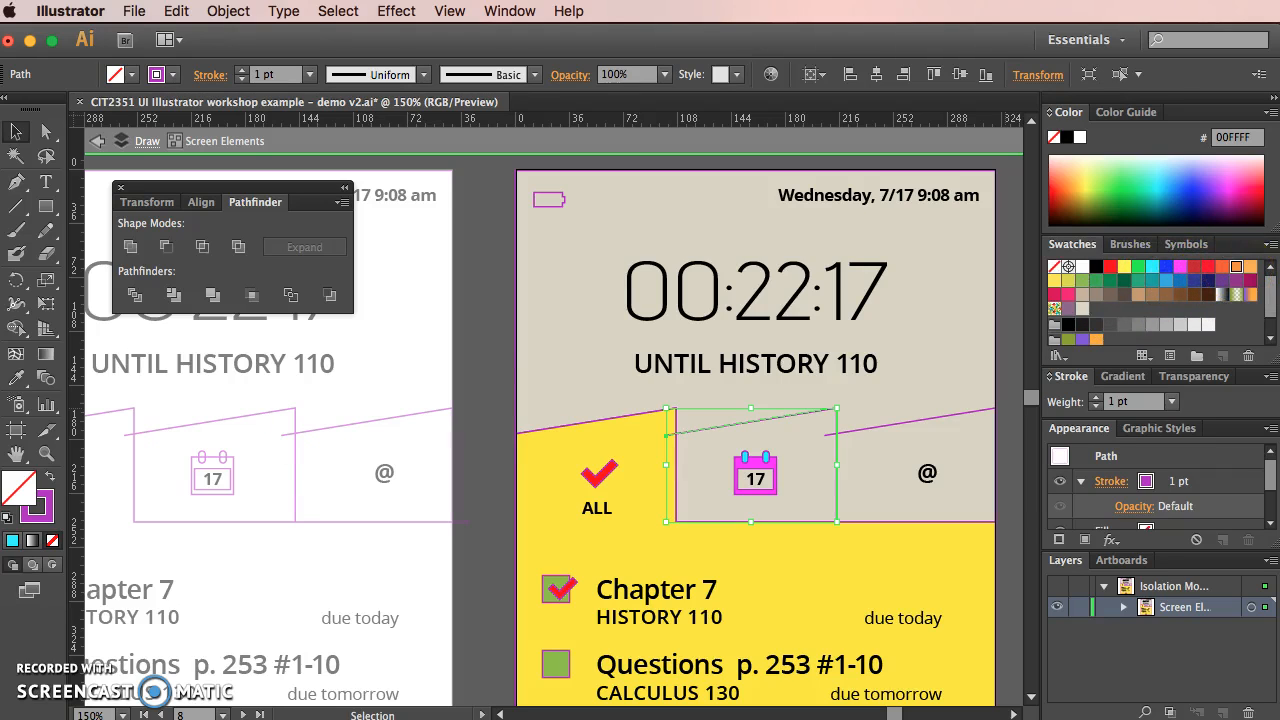
drag(27, 493, 26, 492)
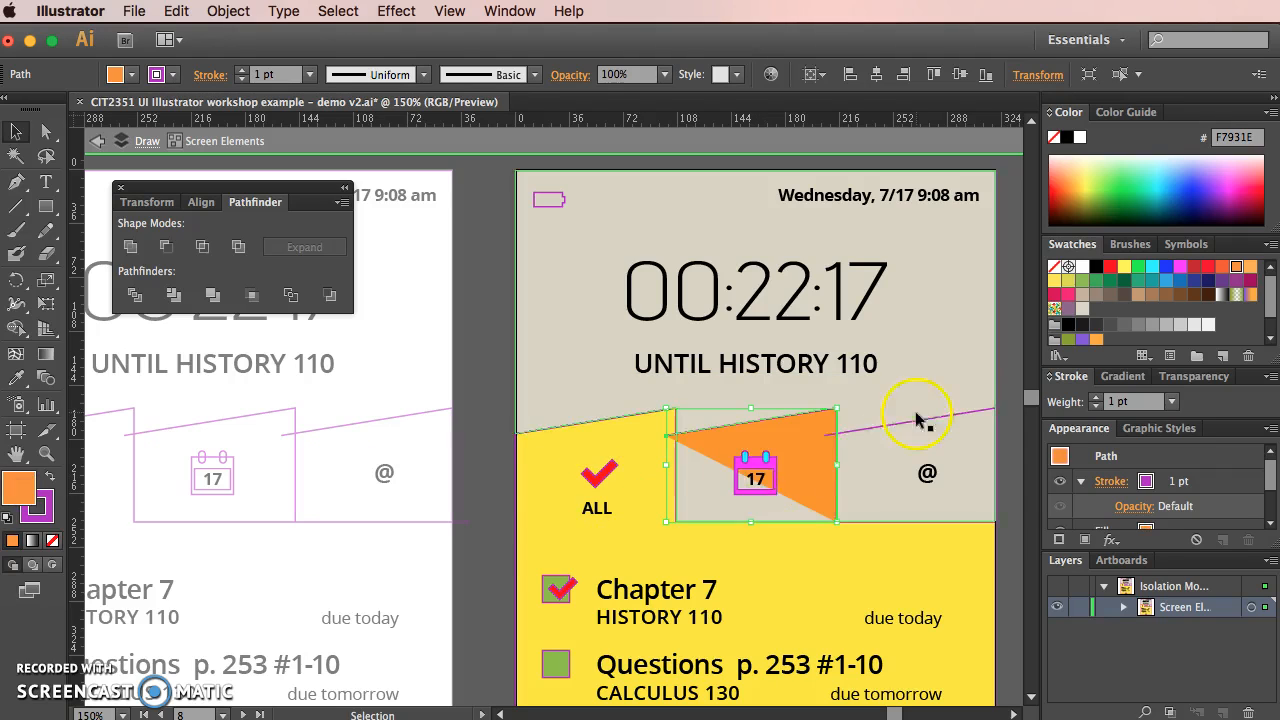
drag(668, 442, 668, 440)
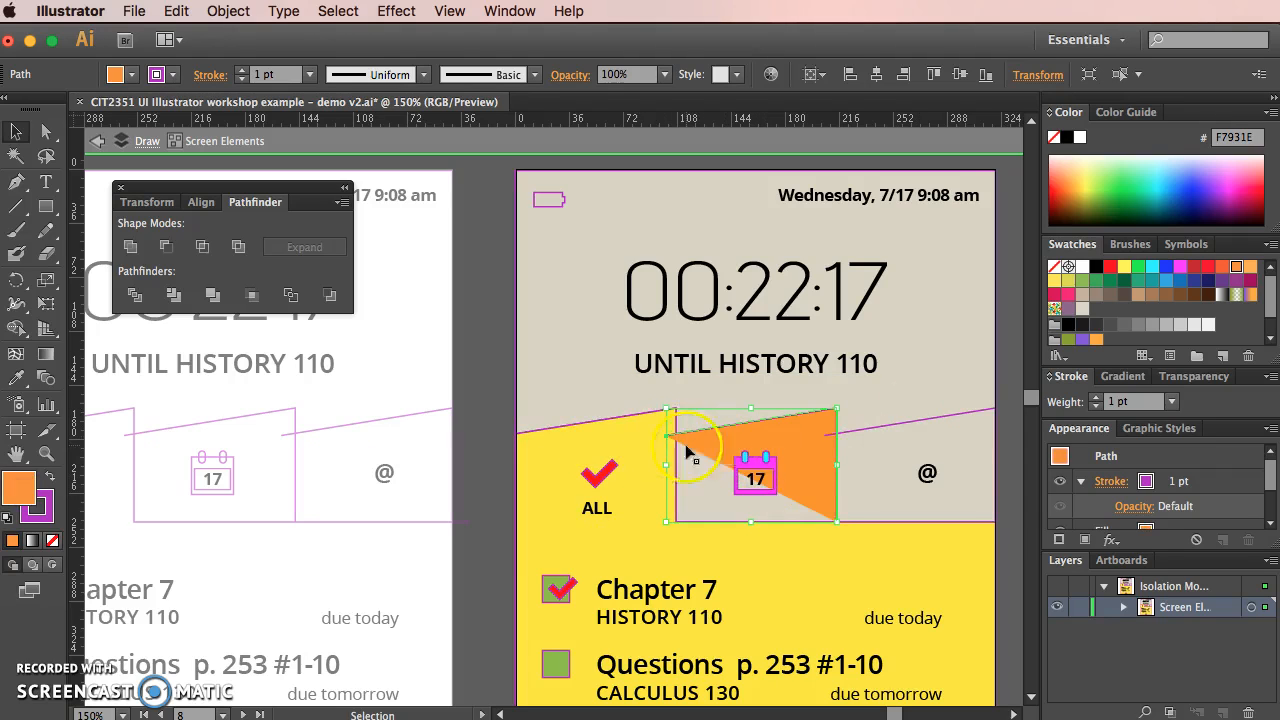
Step: Fill the open outline of the @ tab with purple 662D91
click(906, 423)
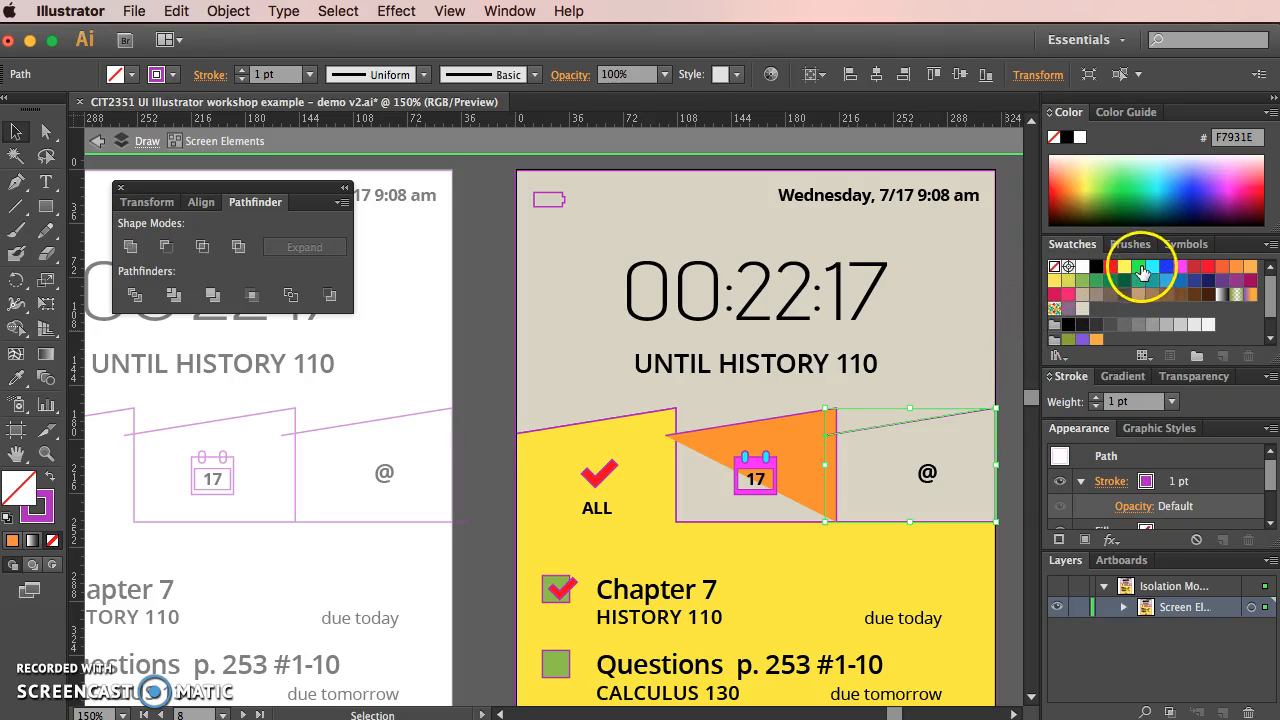
drag(1237, 288, 17, 490)
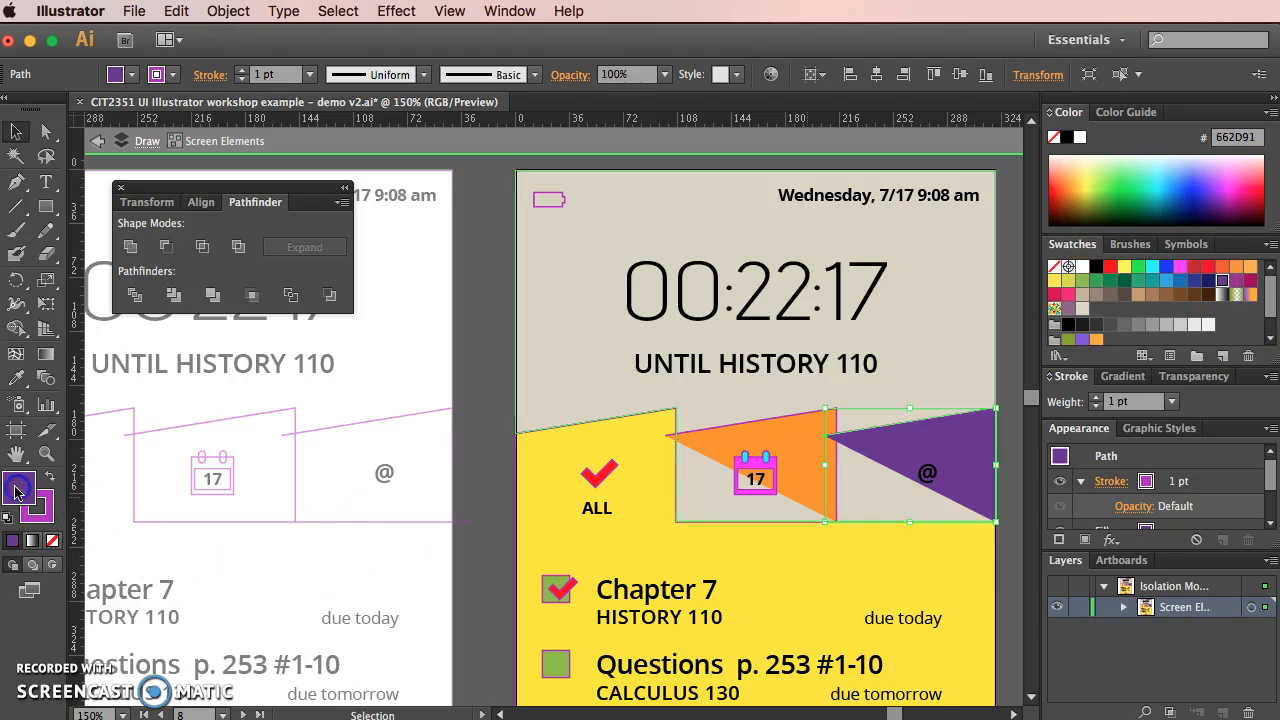
click(1008, 530)
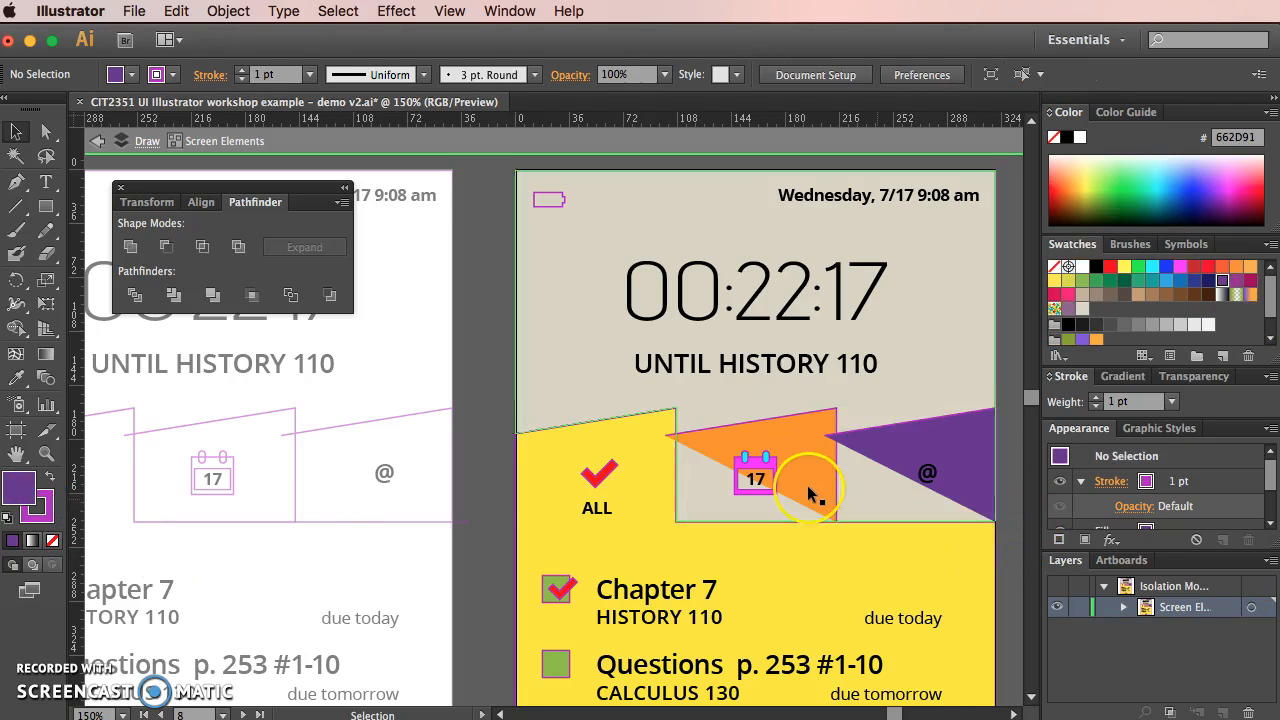
Step: Close the orange tab's path with the Pen tool, adding a lower-left corner at X 100 px, Y 234.333 px
key(super+equal)
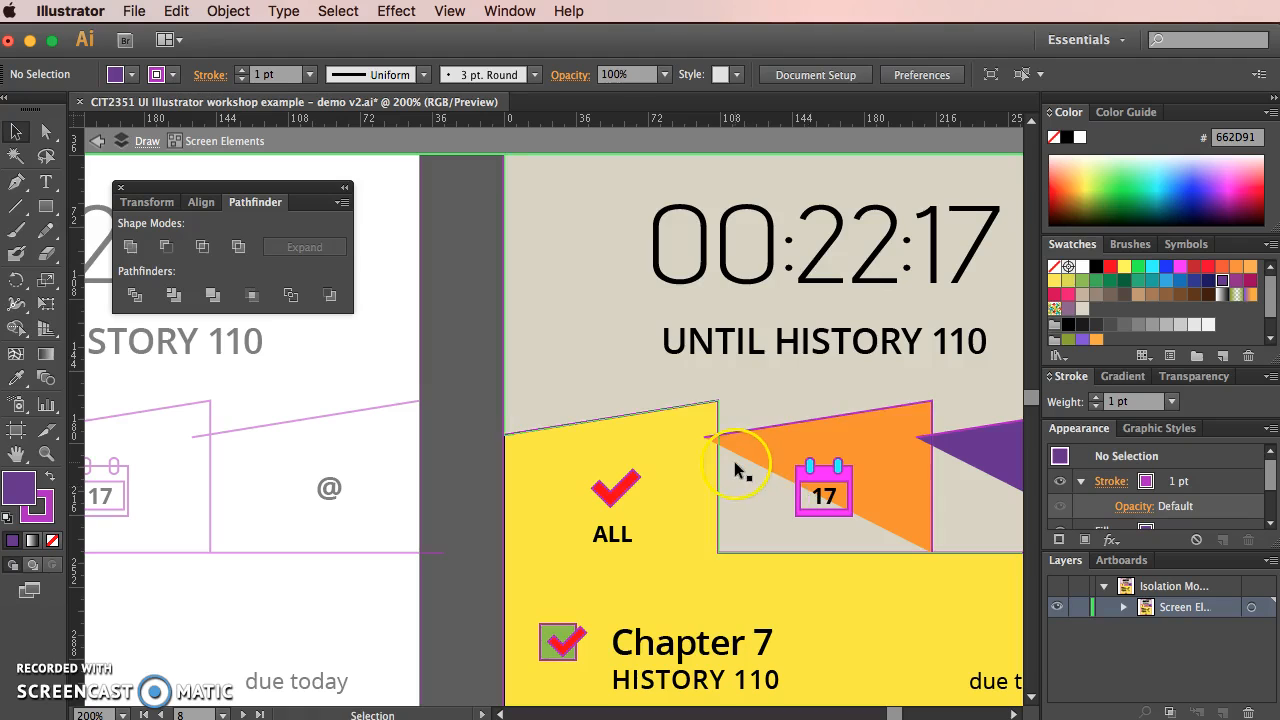
key(super+equal)
scroll(400, 414, right, 10)
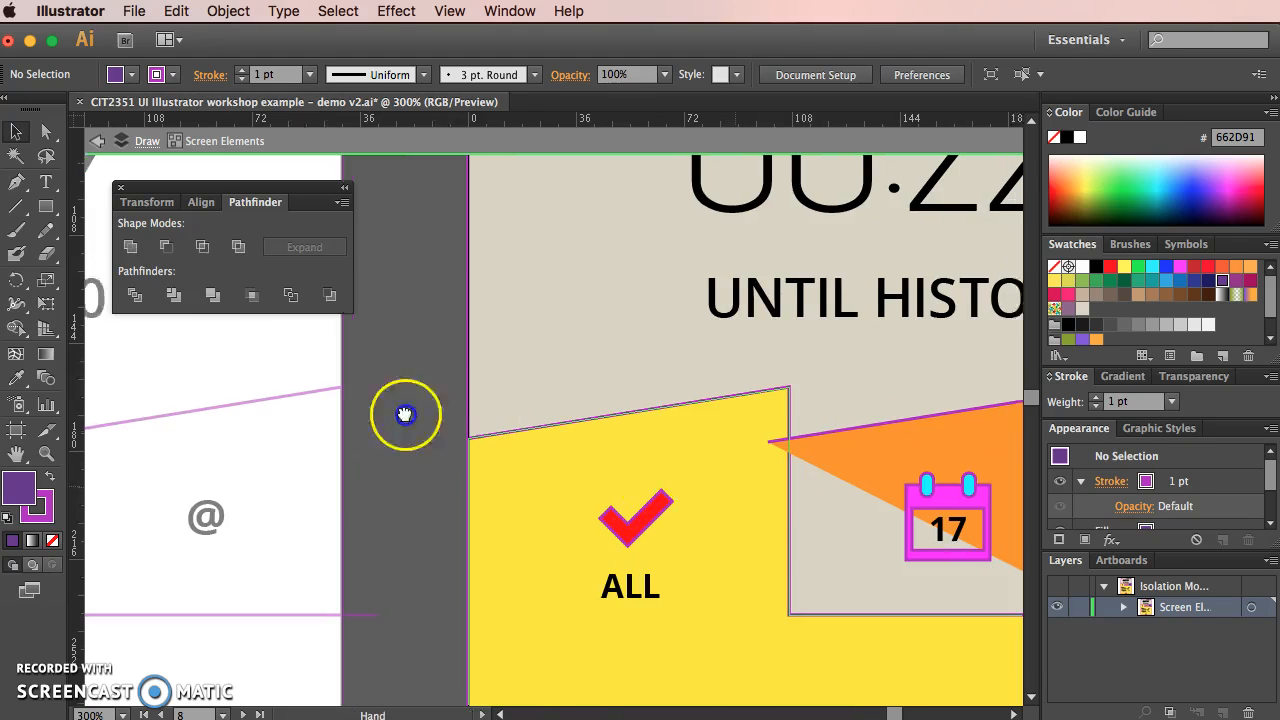
scroll(400, 414, down, 2)
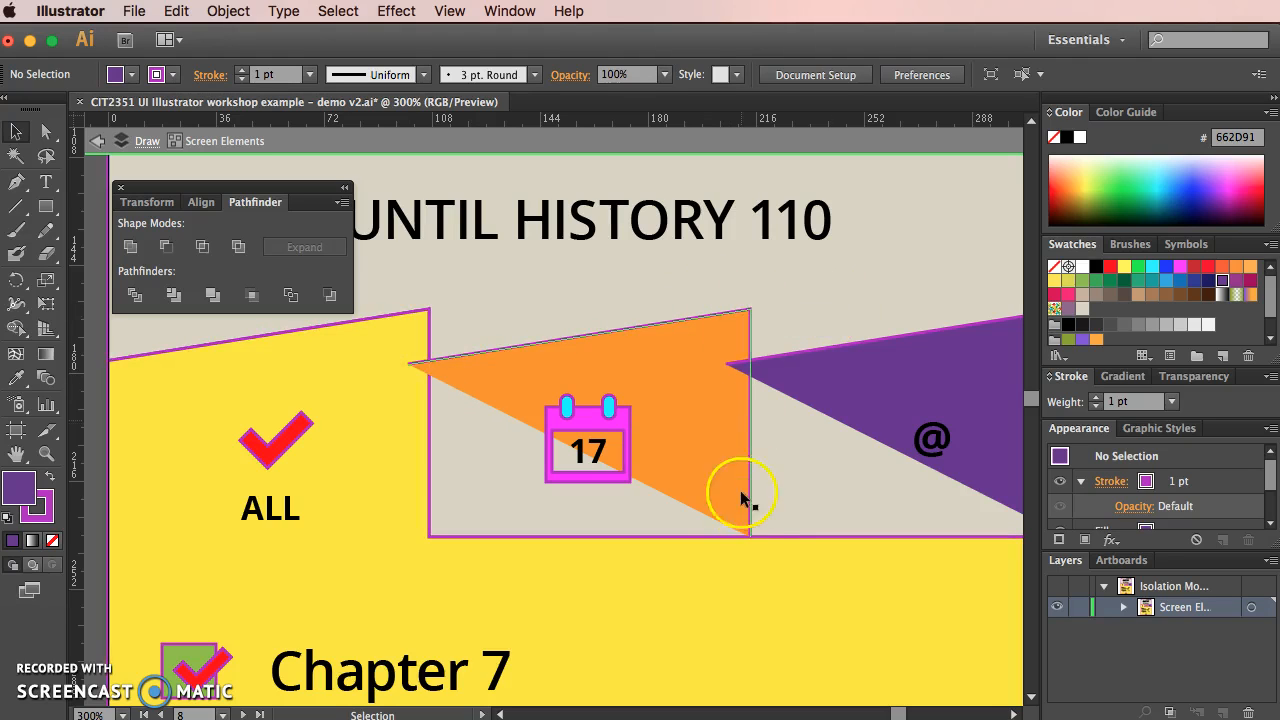
click(752, 524)
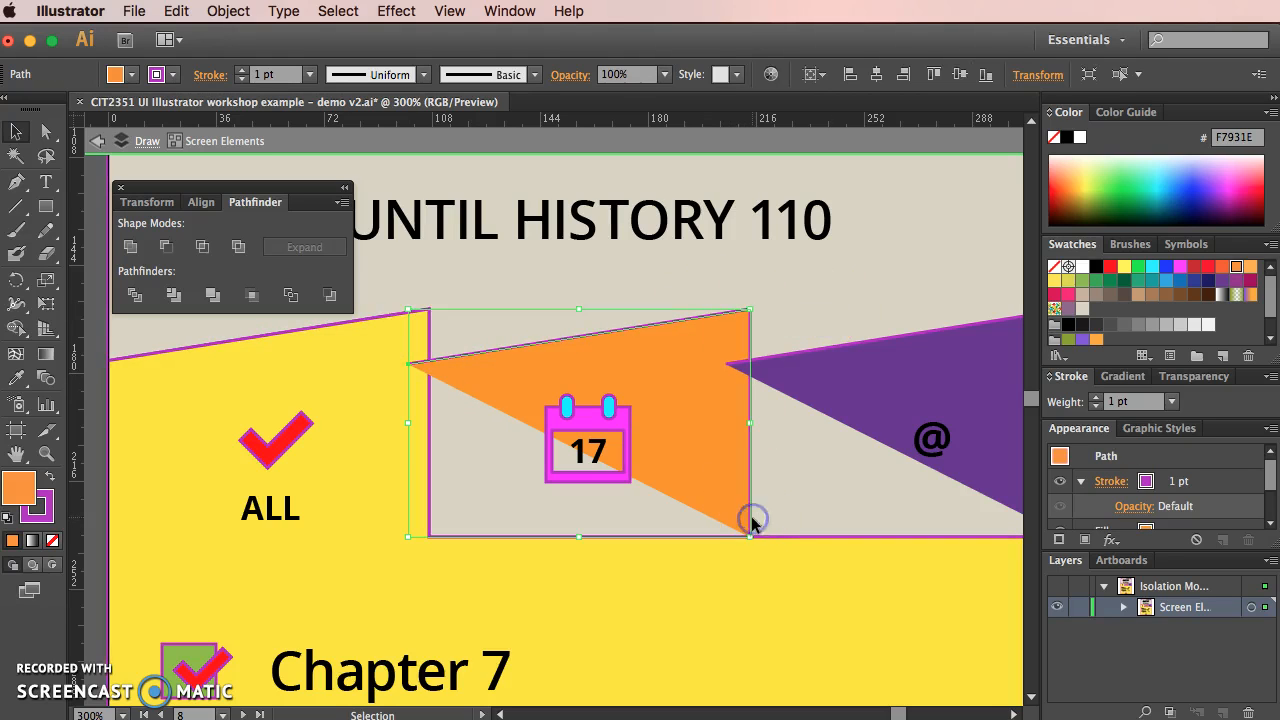
click(16, 181)
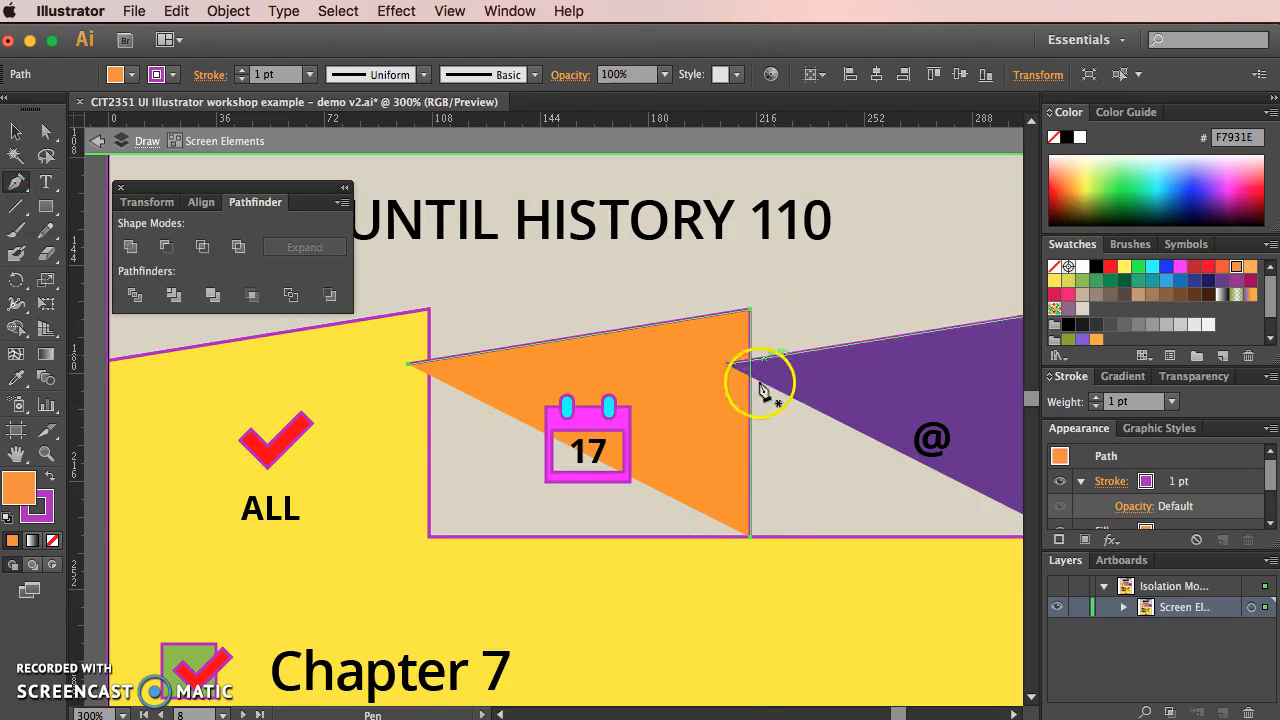
click(752, 540)
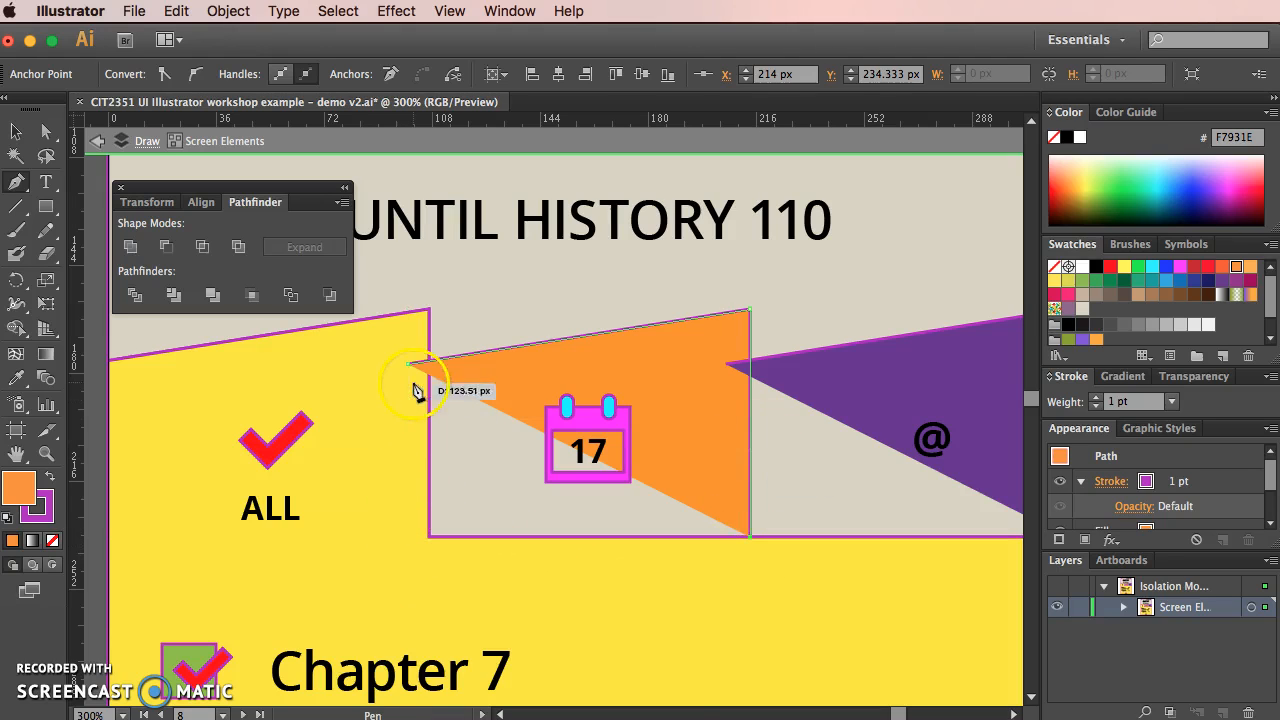
click(409, 541)
click(410, 368)
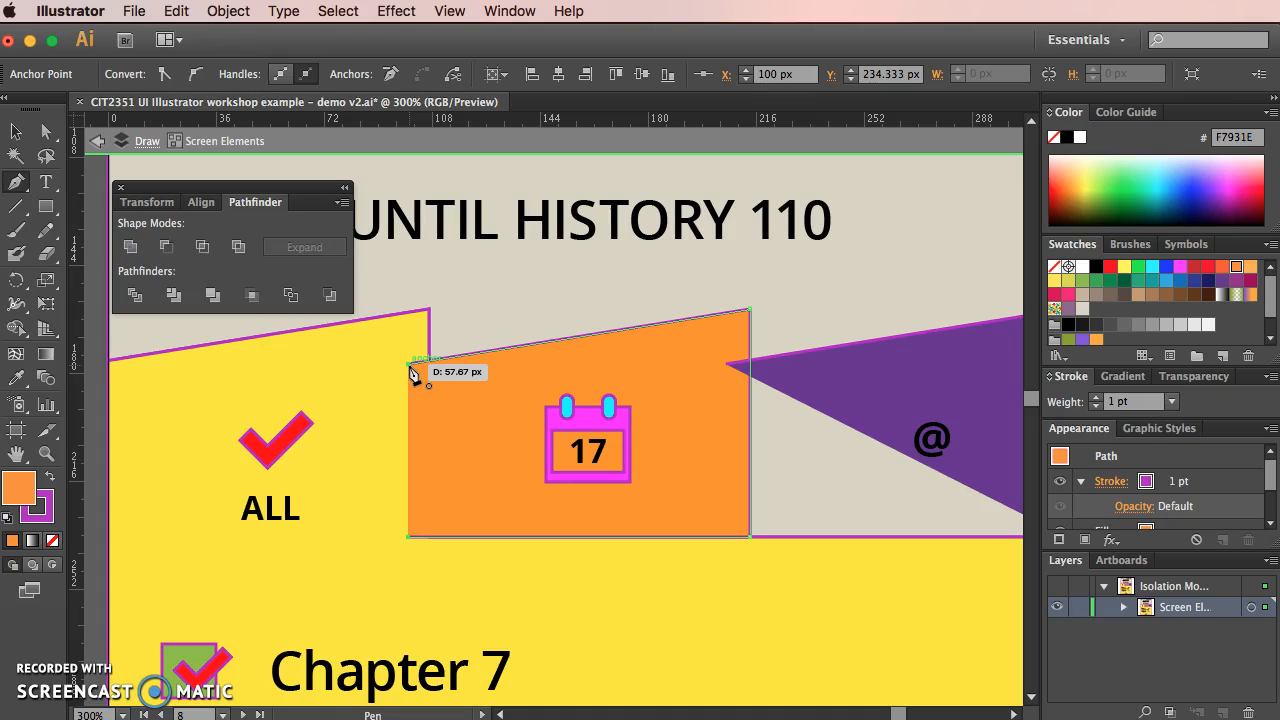
click(410, 365)
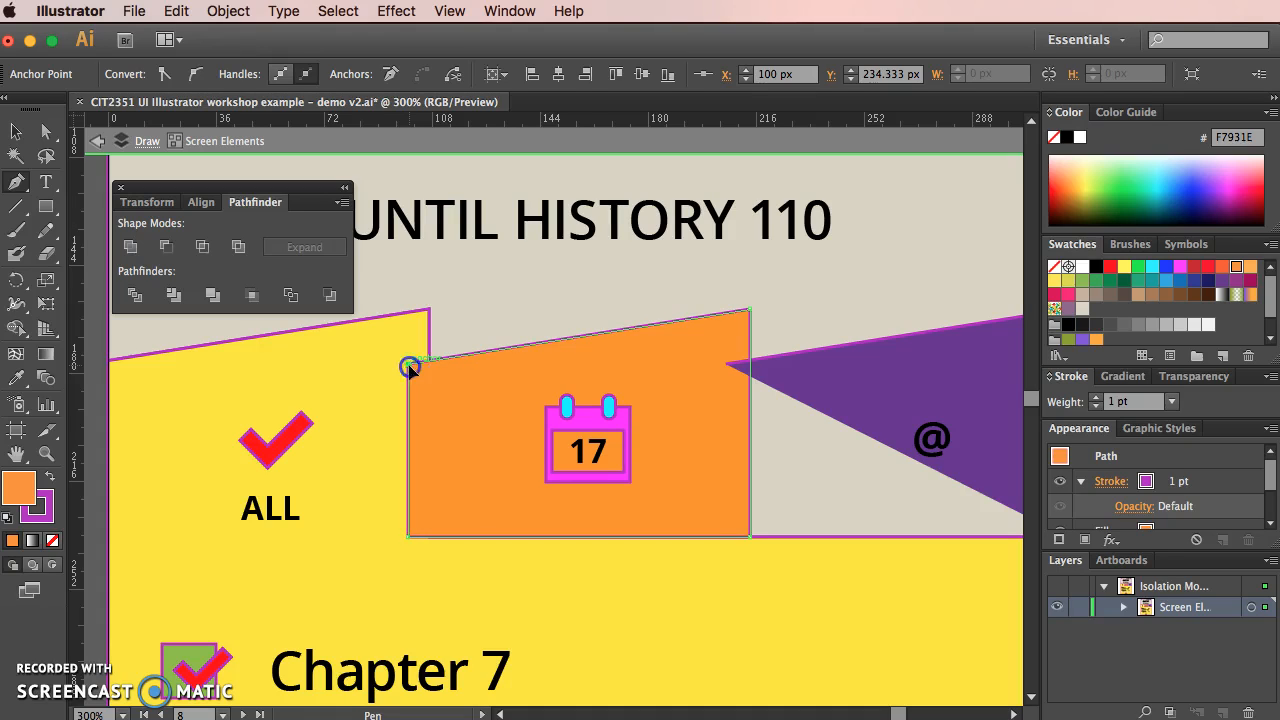
right_click(888, 363)
right_click(863, 348)
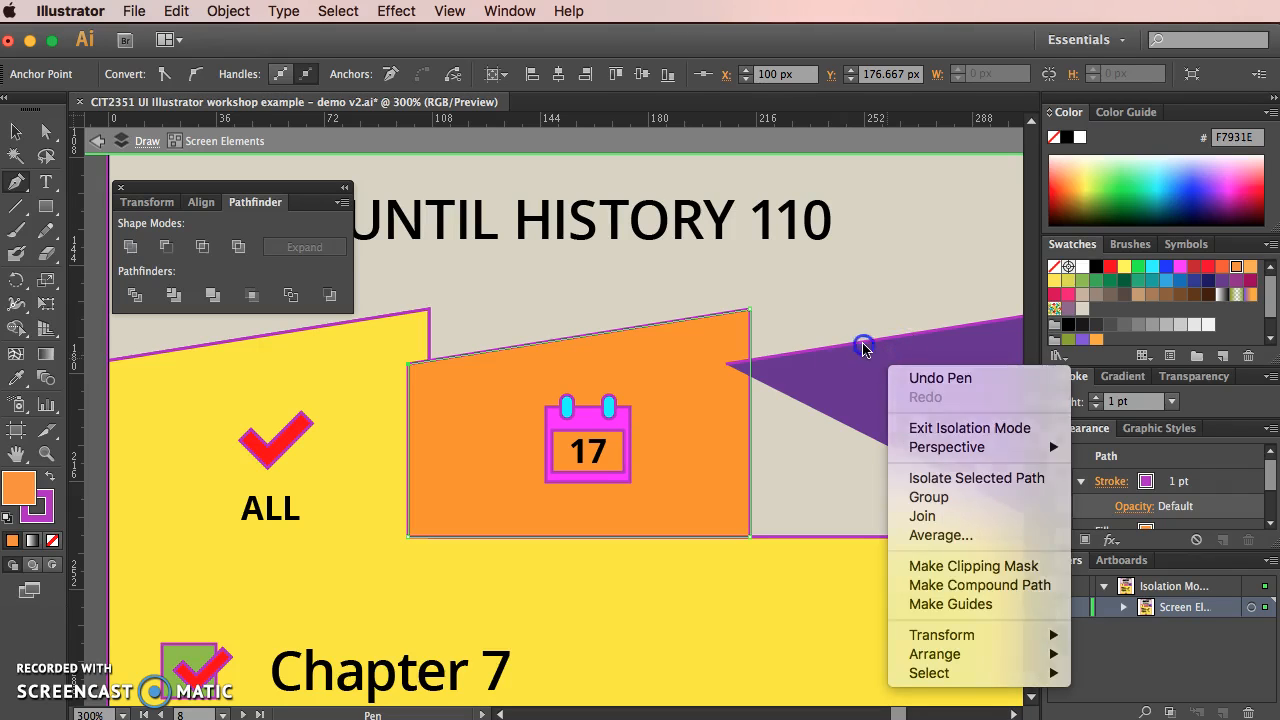
click(863, 347)
Step: Close the purple @ tab's path with the Pen tool, adding a lower-left corner at X 206 px, level with its lower-right corner
click(12, 138)
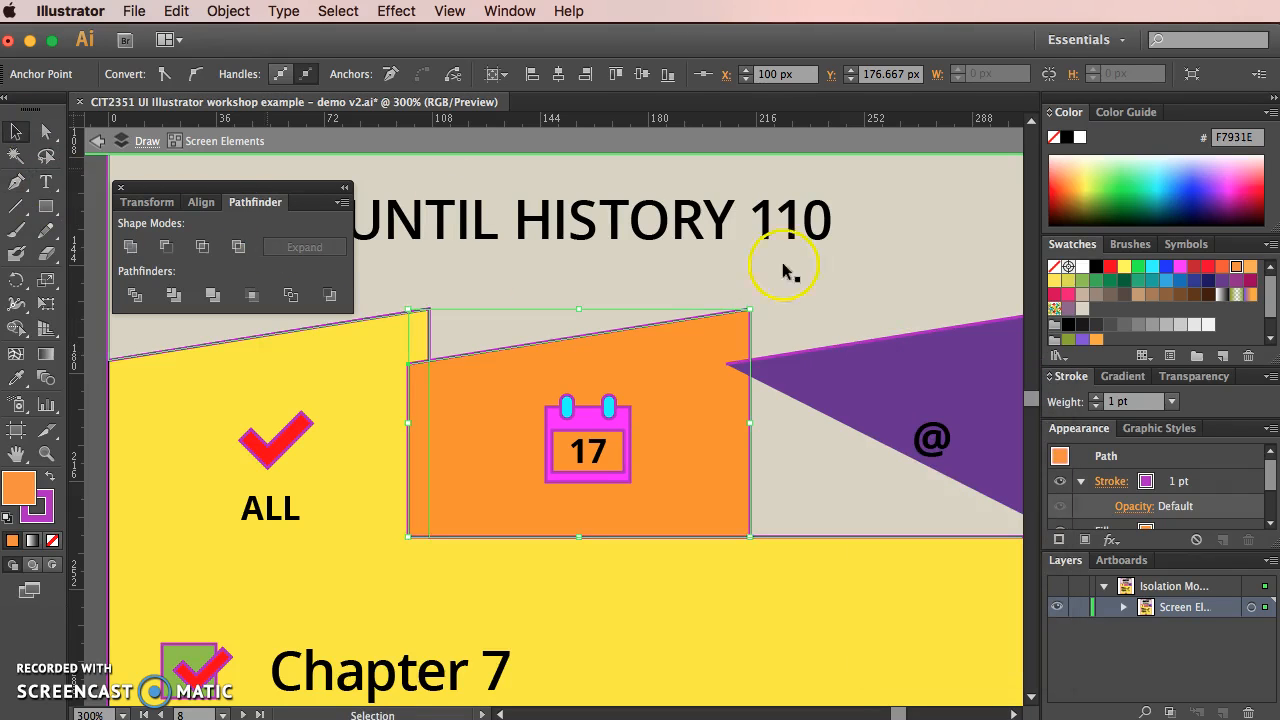
click(828, 274)
click(879, 354)
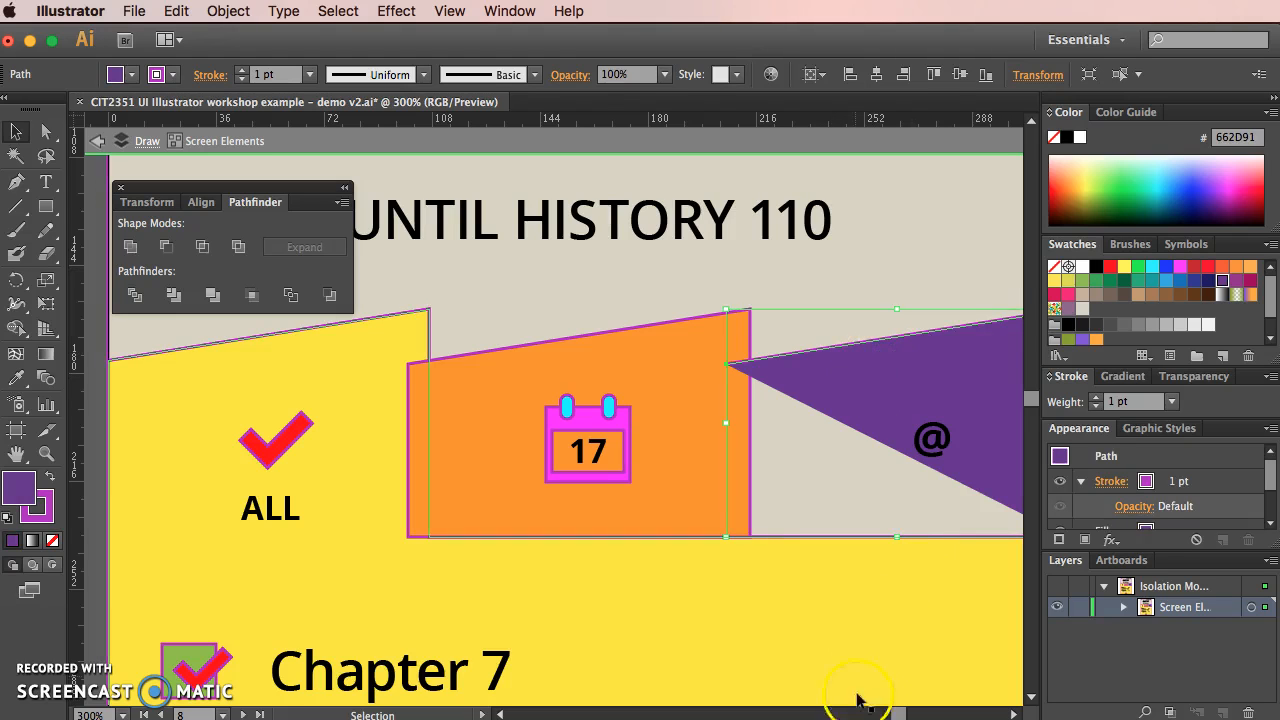
drag(901, 714, 909, 714)
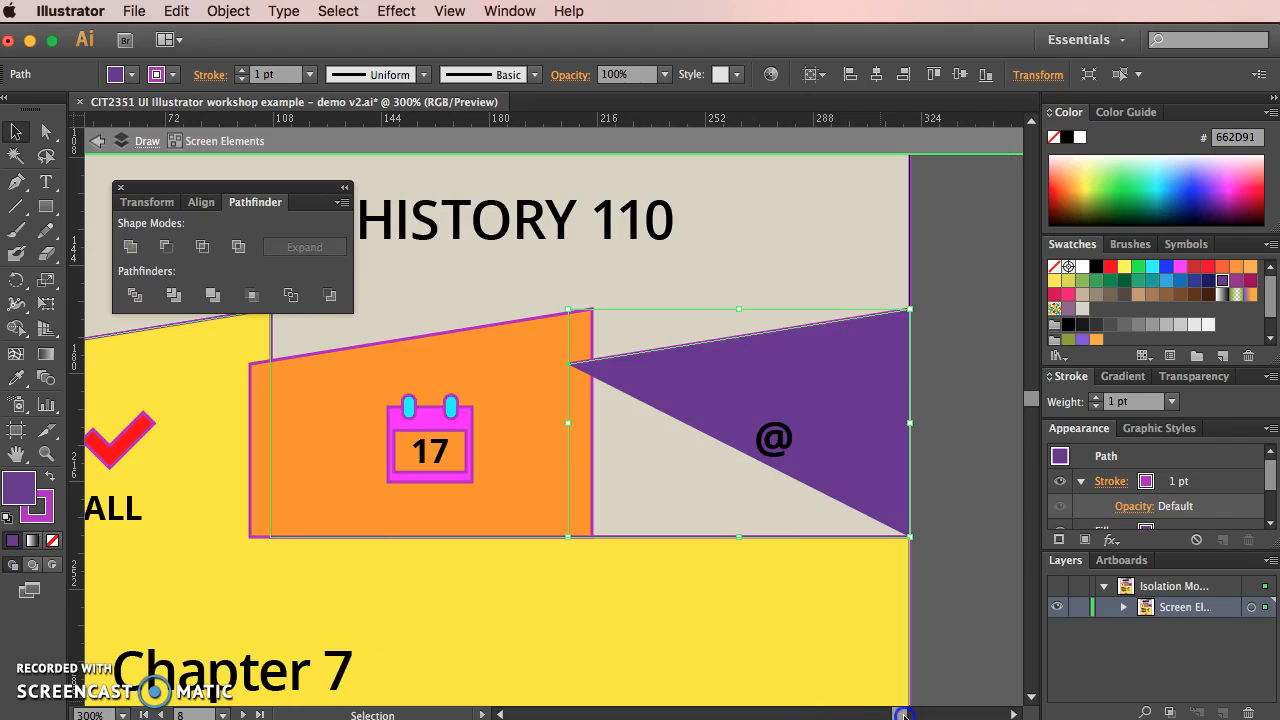
click(14, 188)
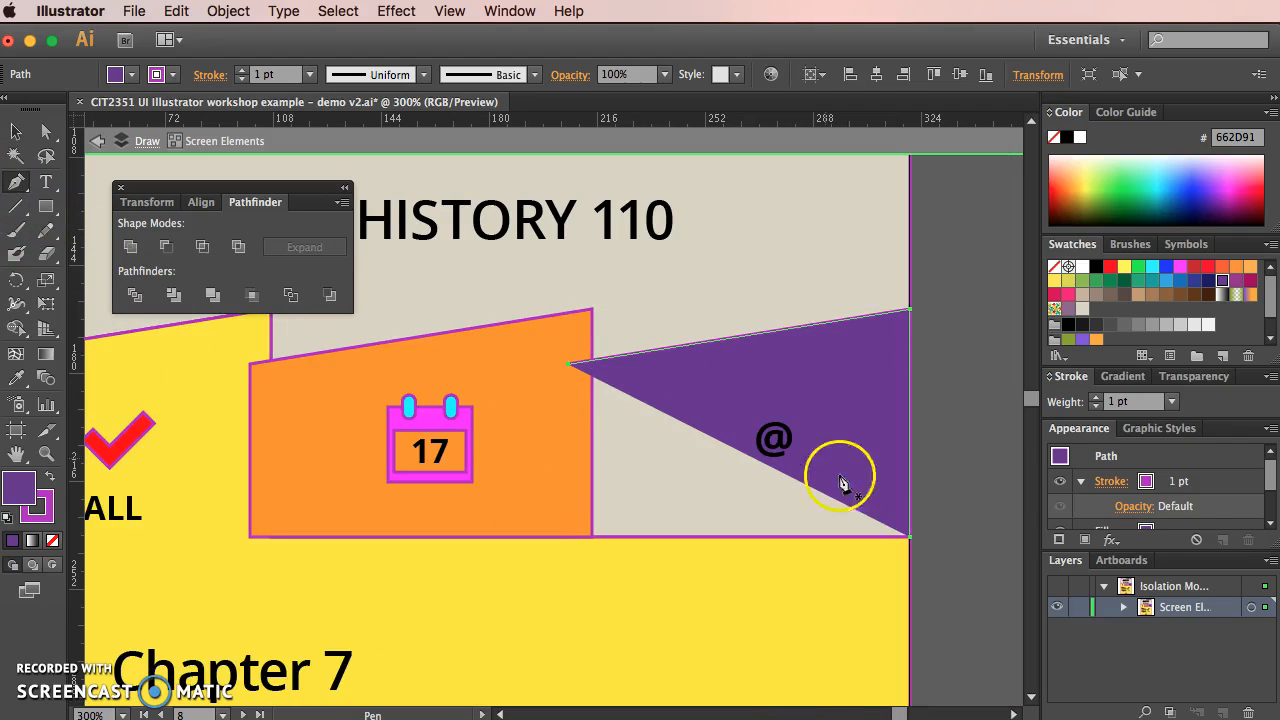
drag(910, 540, 566, 538)
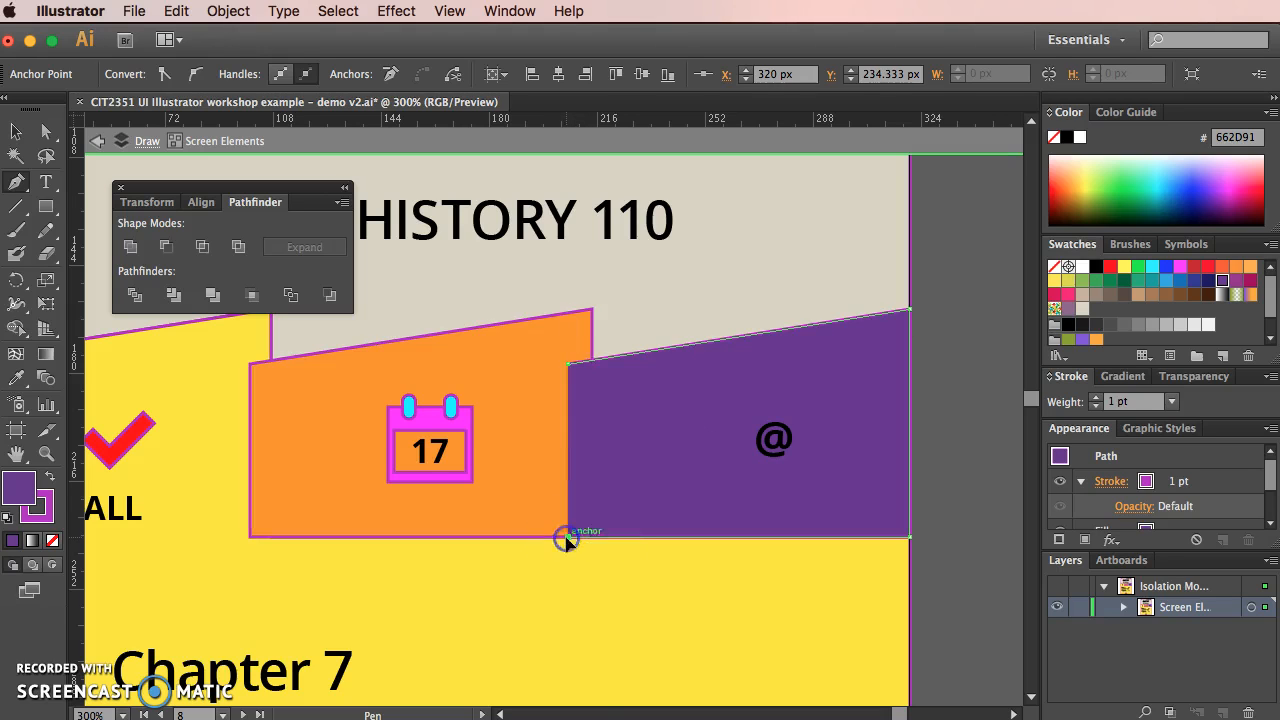
click(570, 366)
click(15, 131)
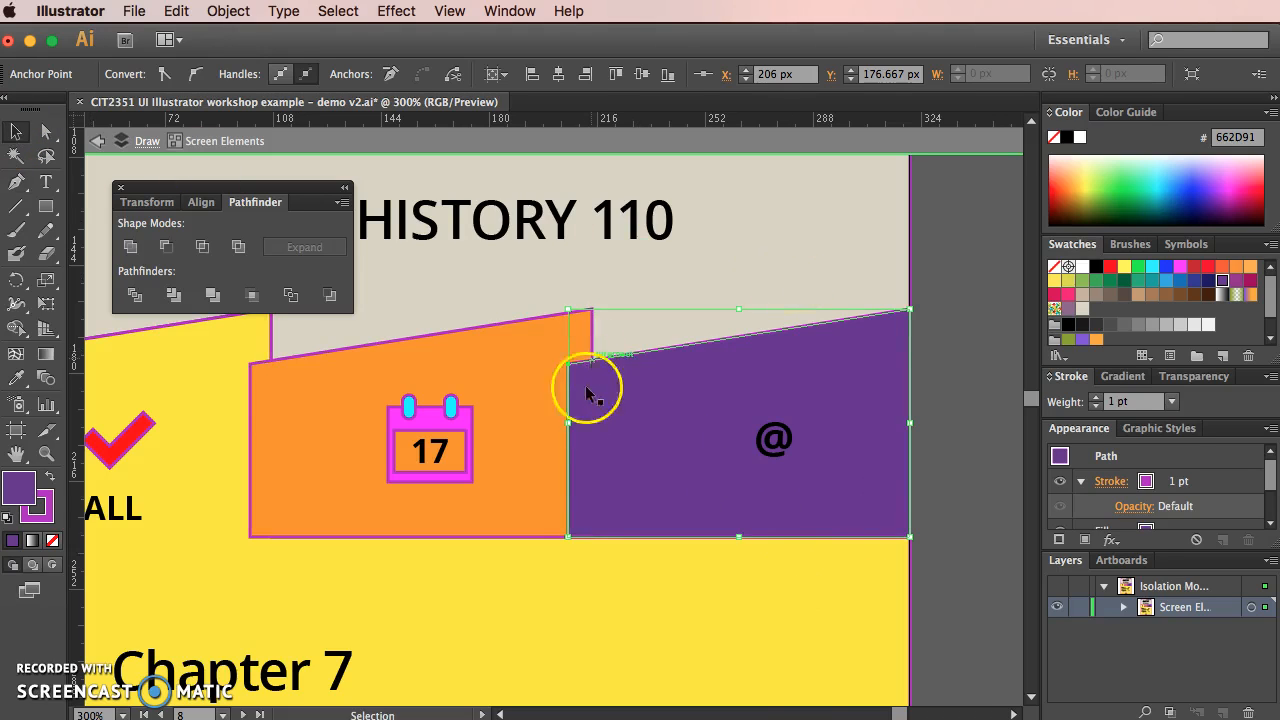
Step: Send the purple @ tab shape to the back of the stacking order
shift+click(499, 367)
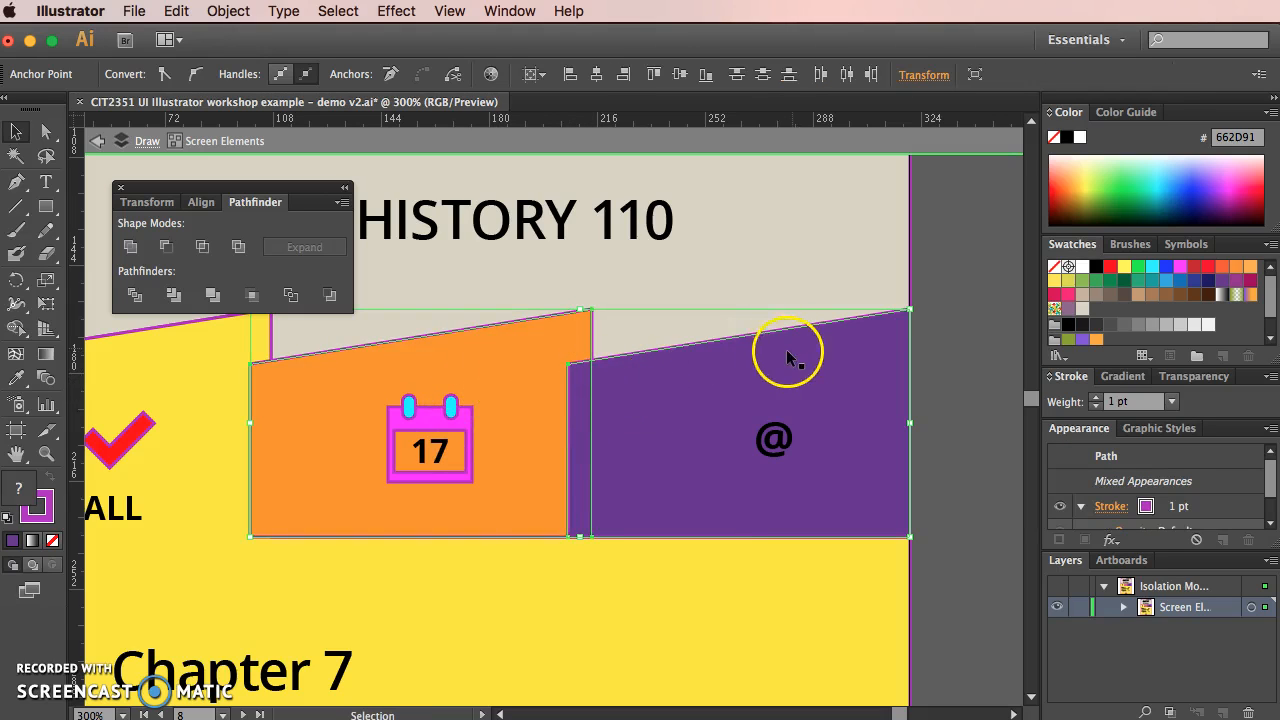
click(892, 312)
click(857, 338)
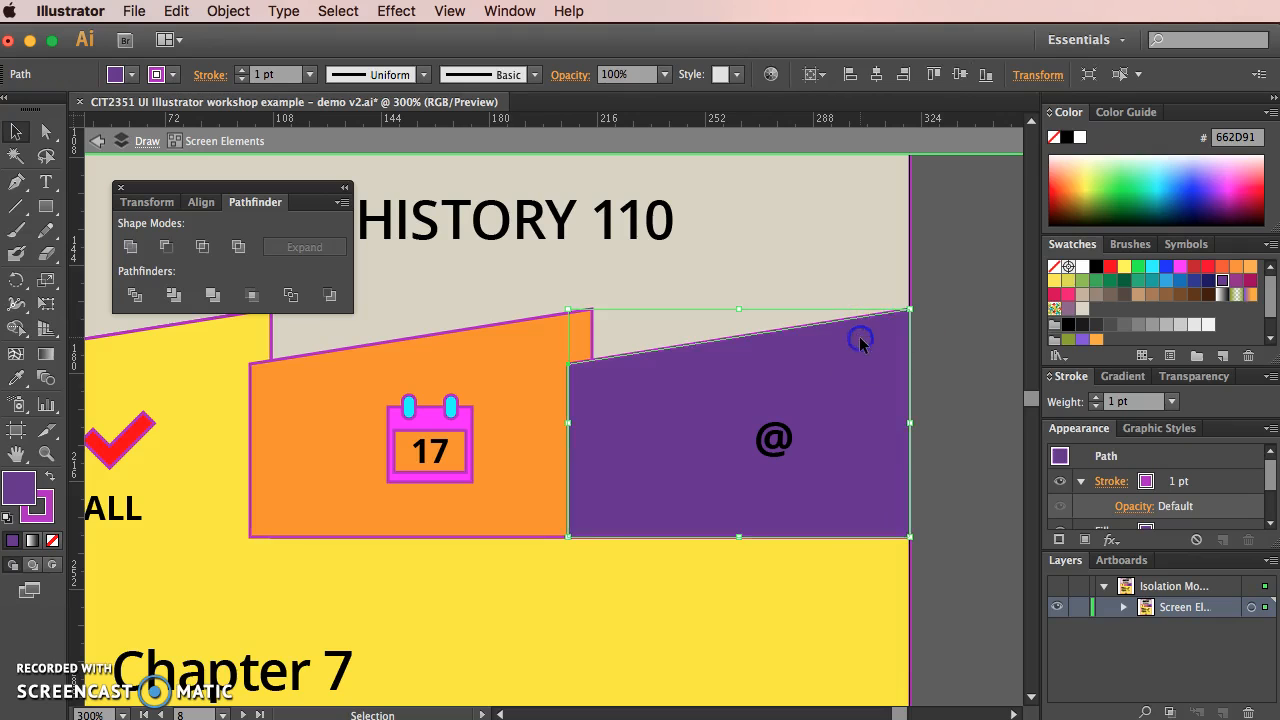
right_click(859, 342)
mouse_move(910, 633)
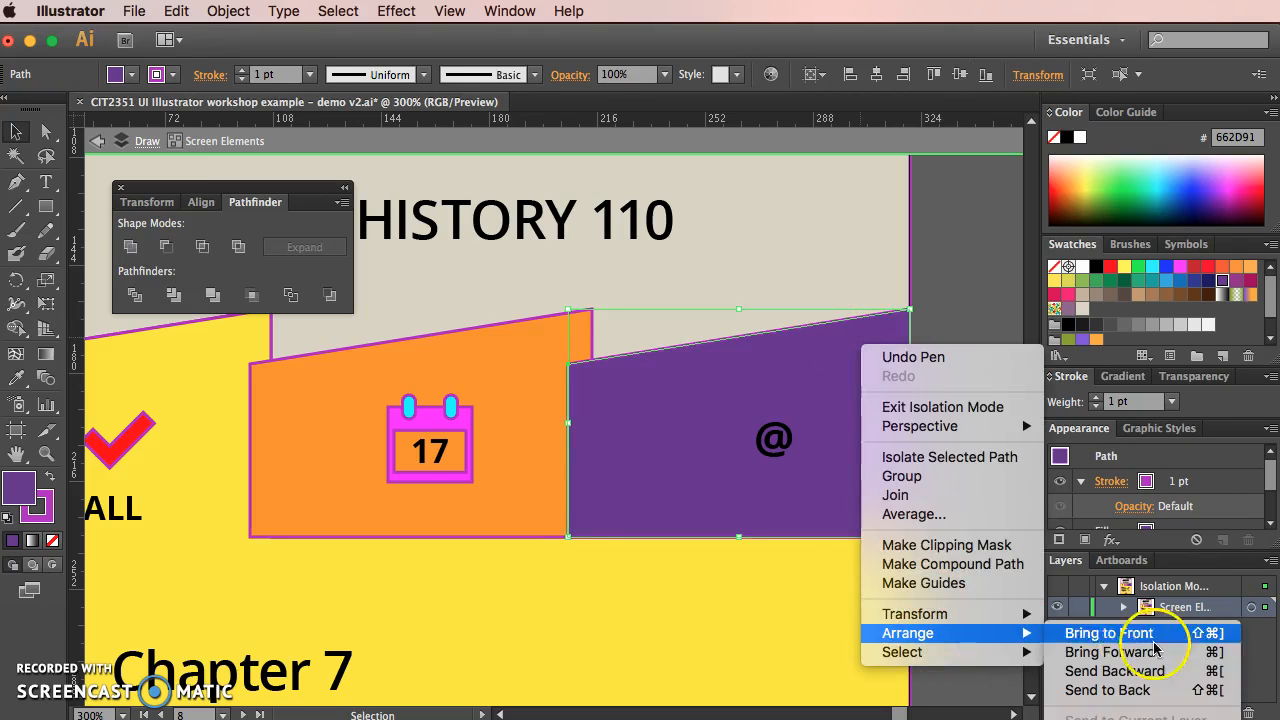
click(1135, 690)
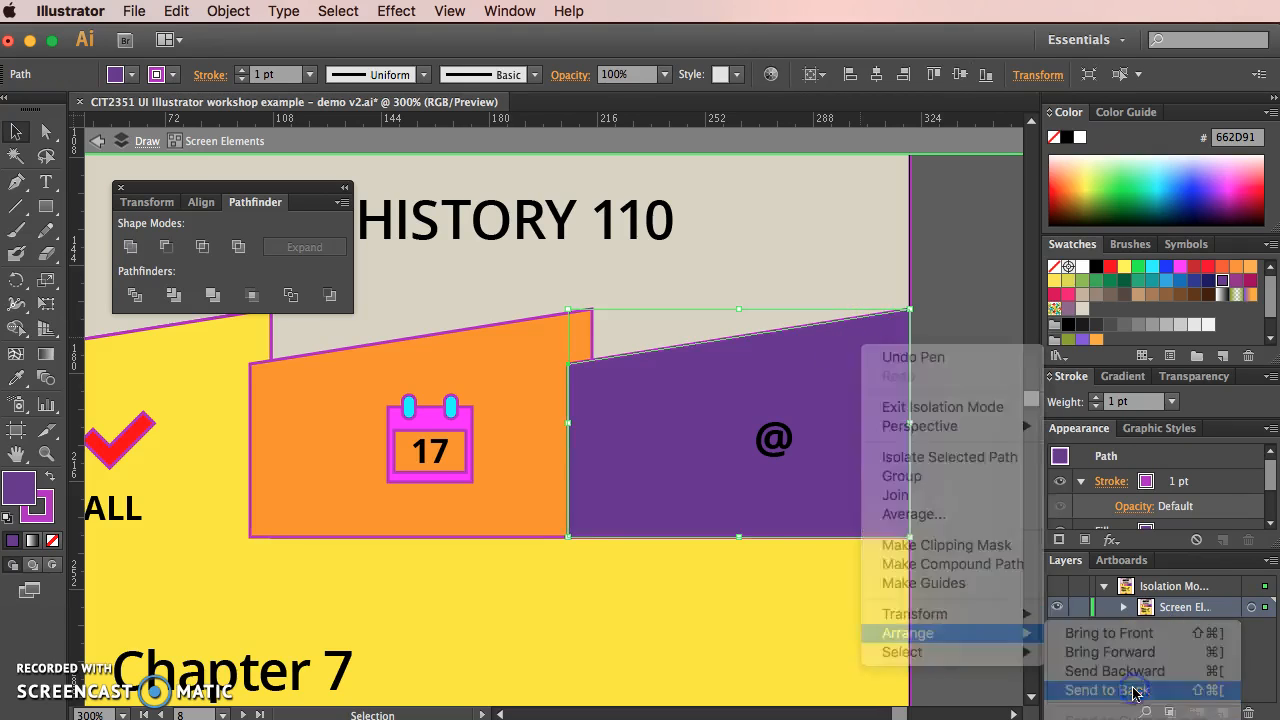
Step: Ungroup the beige and yellow background shapes
click(830, 273)
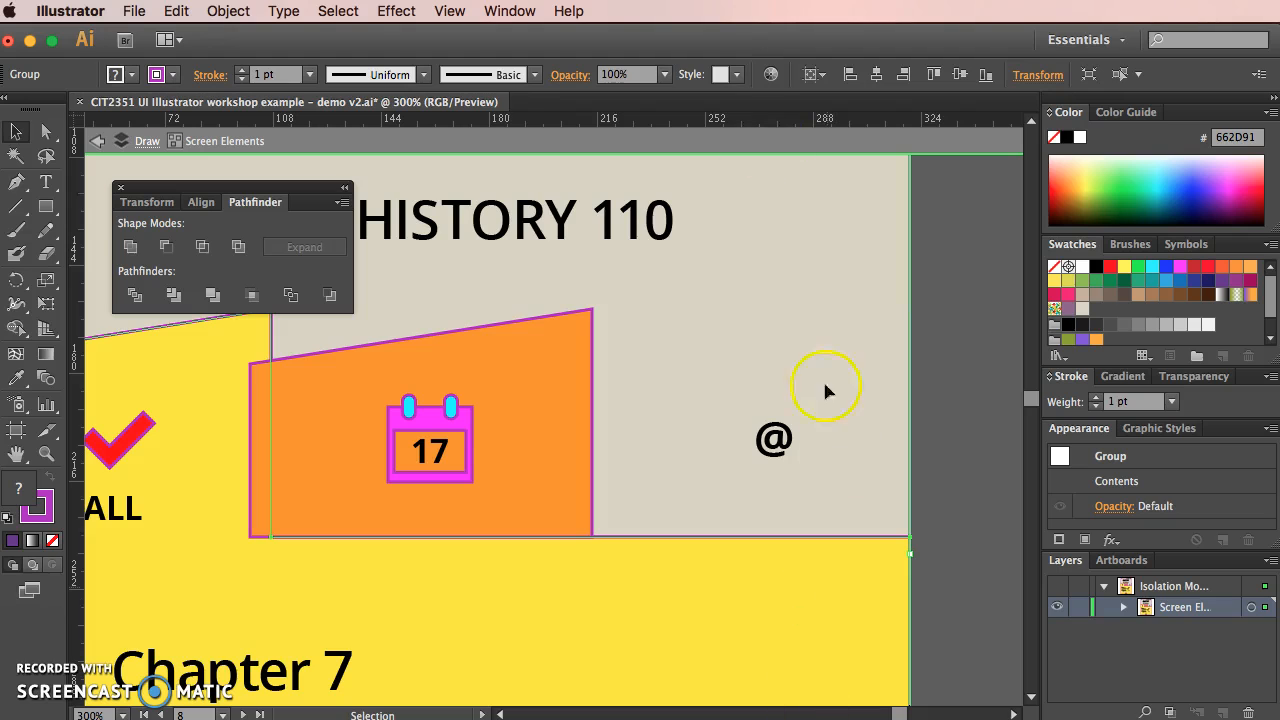
right_click(852, 193)
click(966, 333)
Step: Send the beige background shape behind the HISTORY 110 header to the back of the stacking order
click(820, 258)
right_click(820, 246)
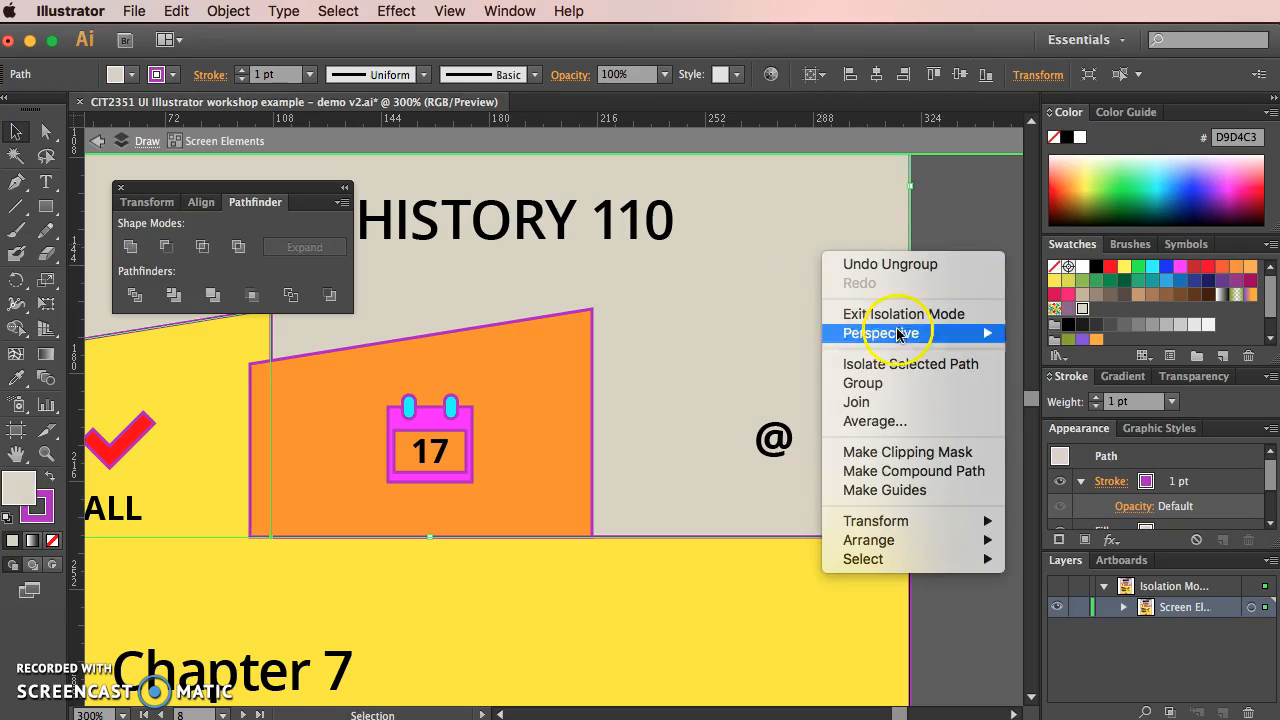
mouse_move(897, 548)
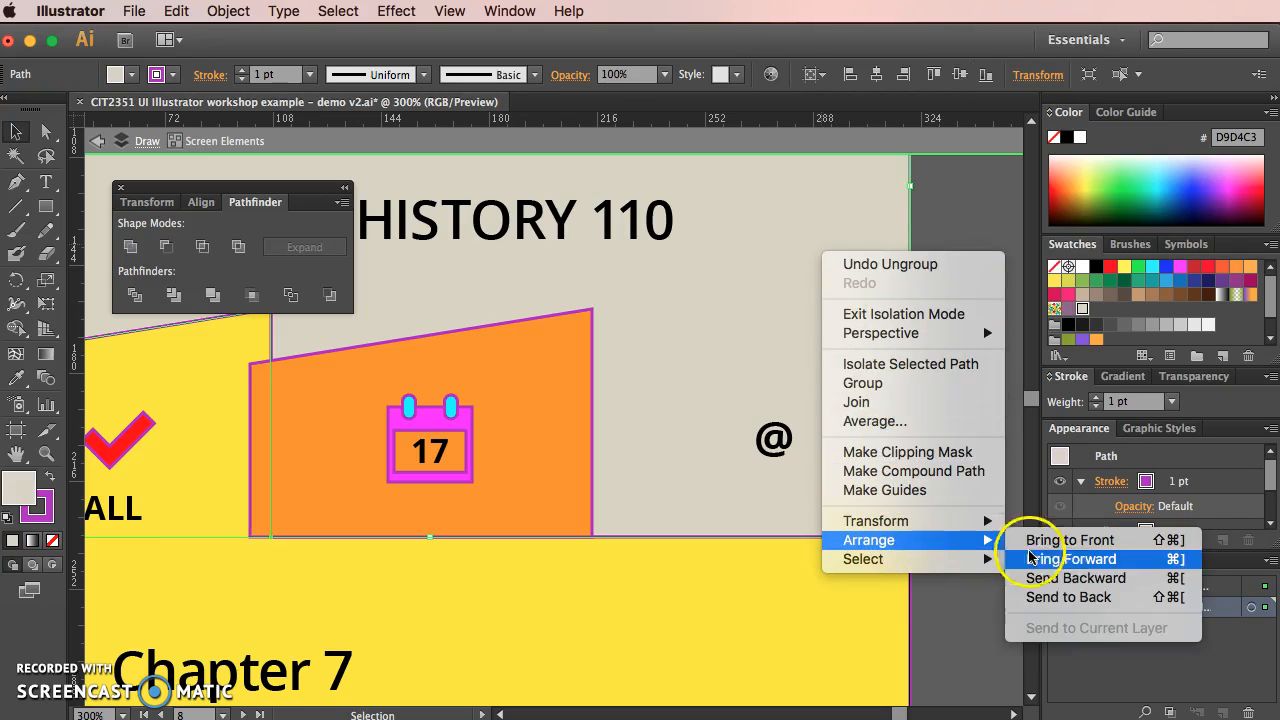
click(1075, 598)
Step: Send the orange calendar tab to the back together with the purple tab and beige background, placing it behind the yellow tab
shift+click(551, 337)
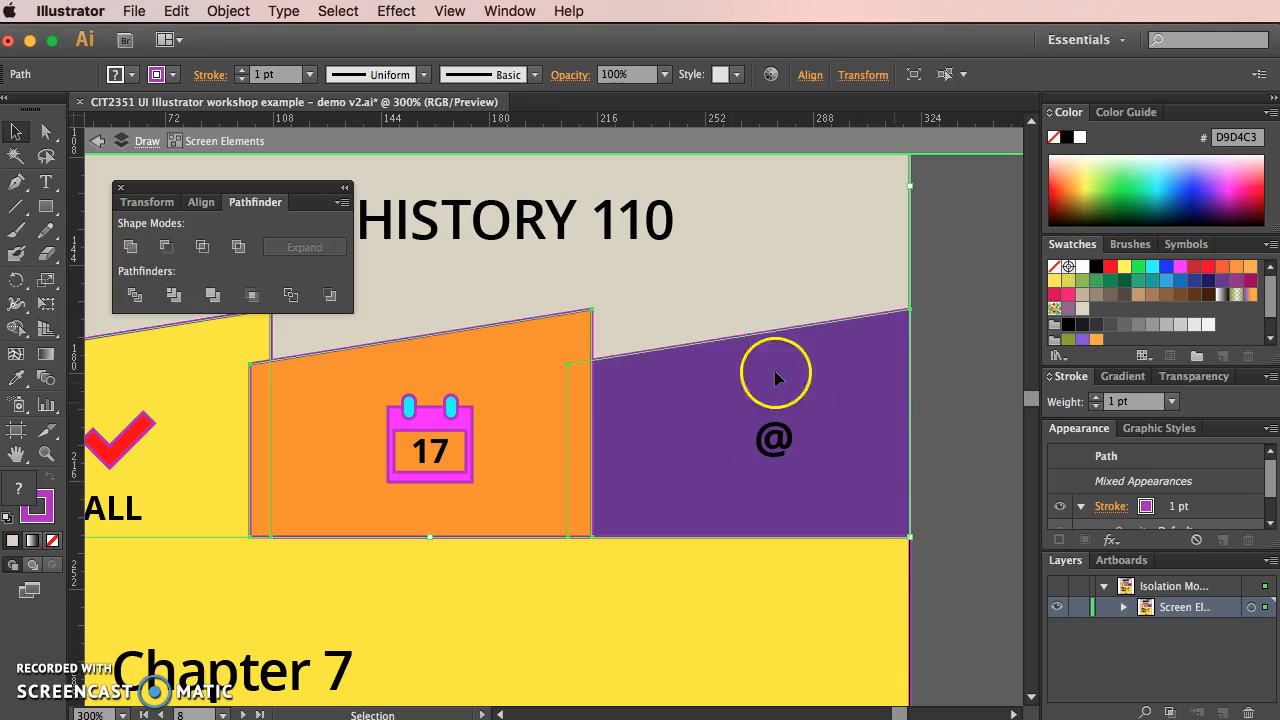
right_click(670, 393)
mouse_move(763, 666)
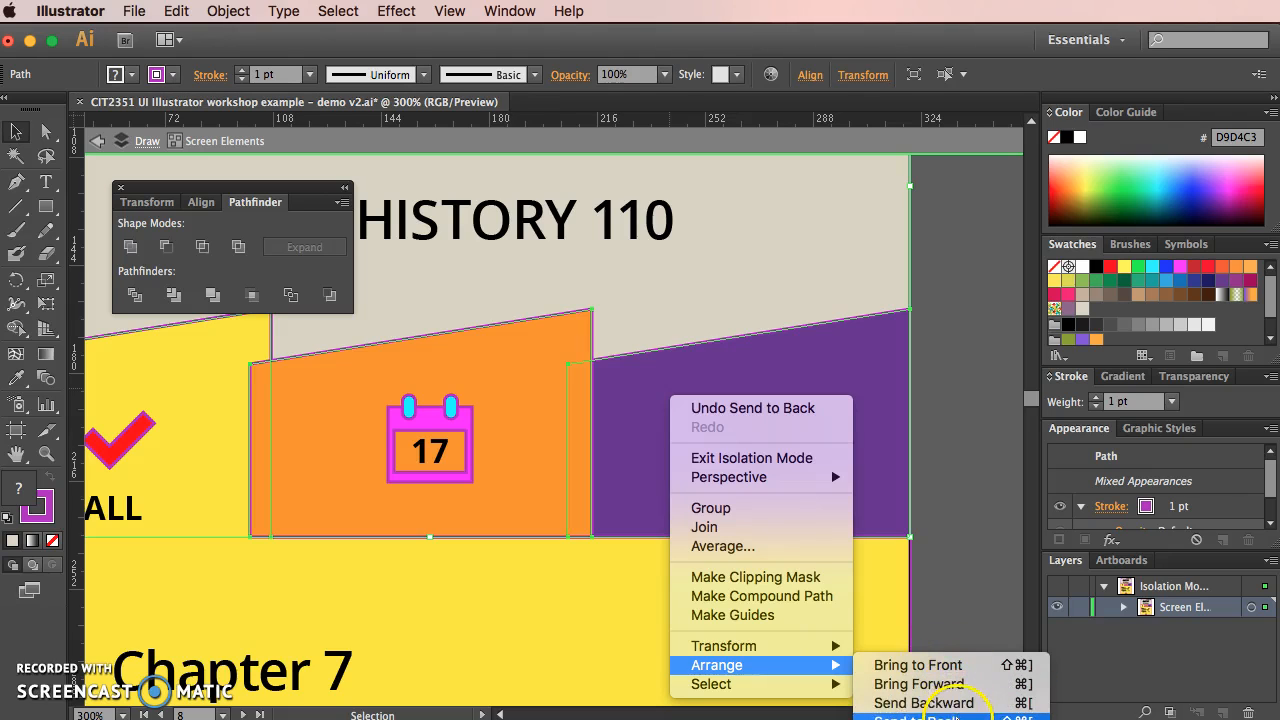
click(960, 717)
click(18, 129)
click(930, 370)
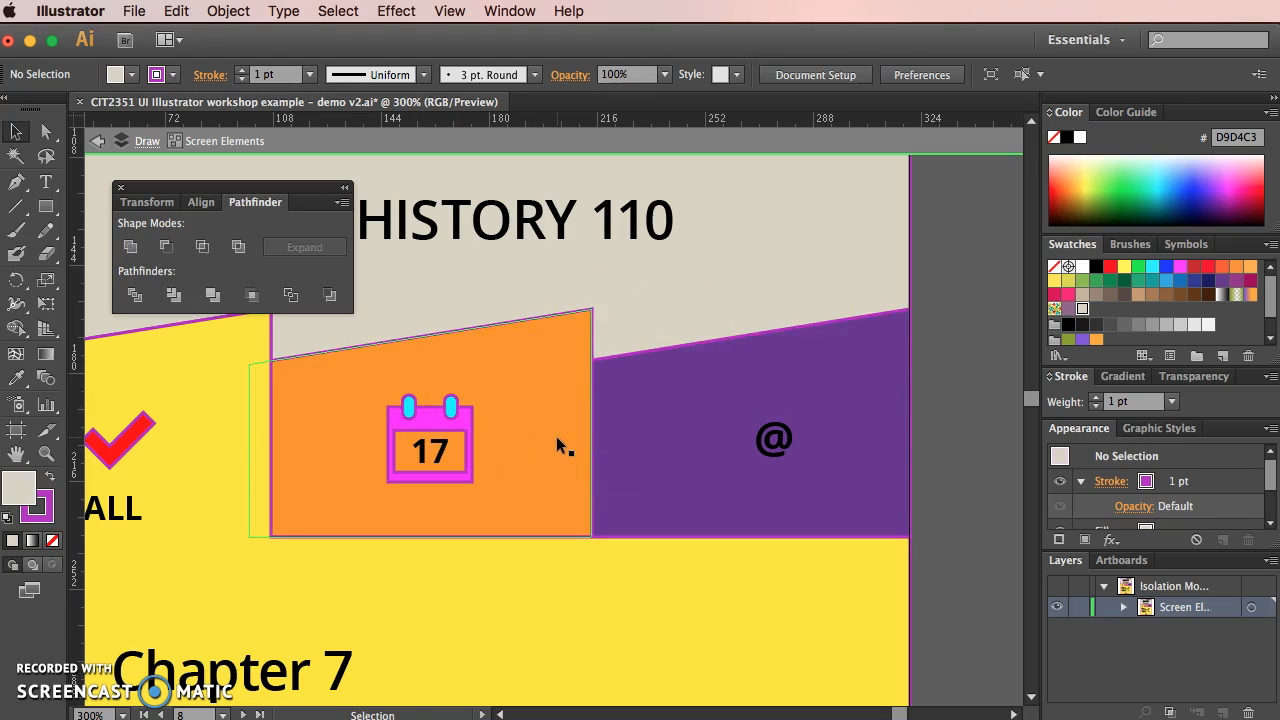
Step: Exit isolation mode for the Screen Elements group and return to the full document
scroll(556, 436, down, 2)
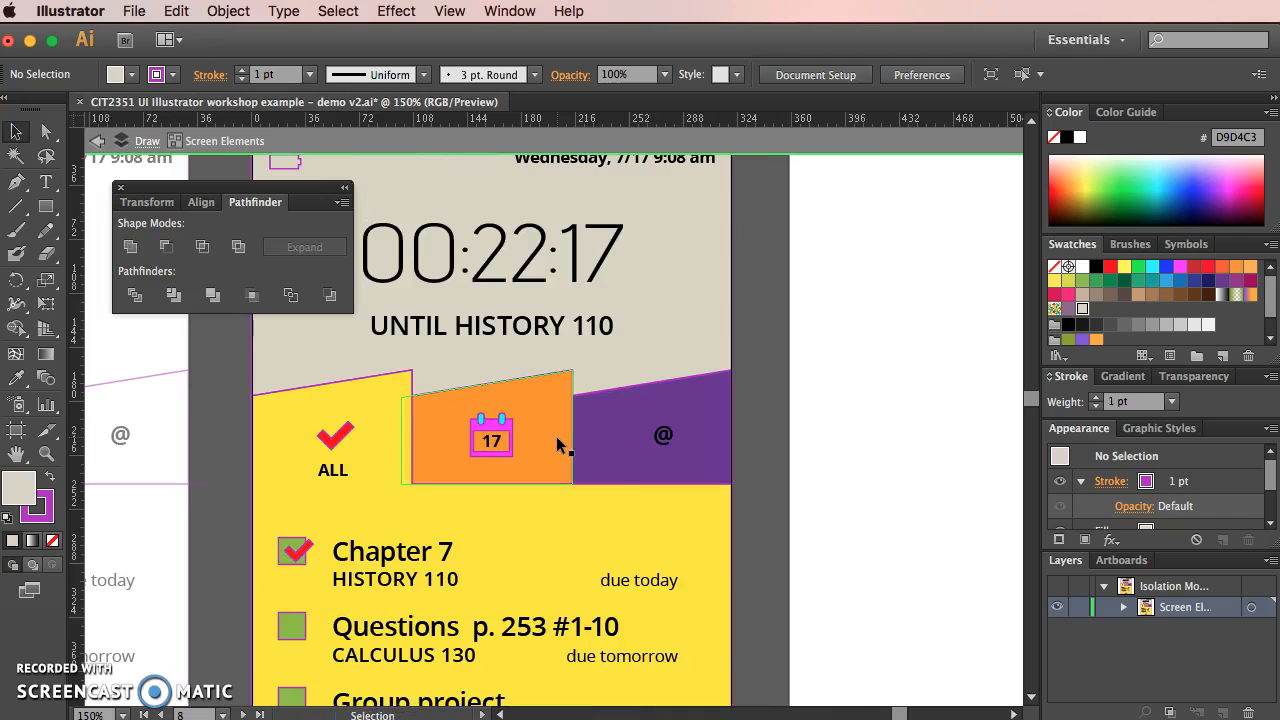
scroll(557, 440, down, 1)
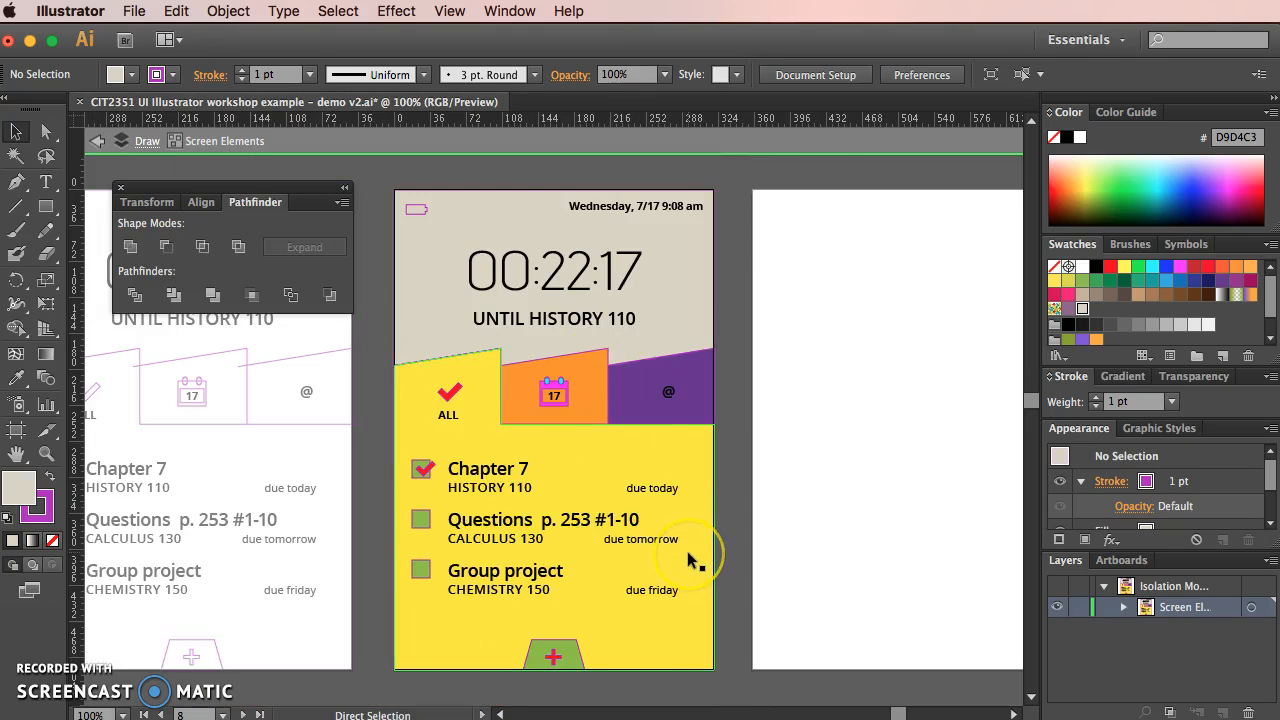
scroll(687, 551, up, 1)
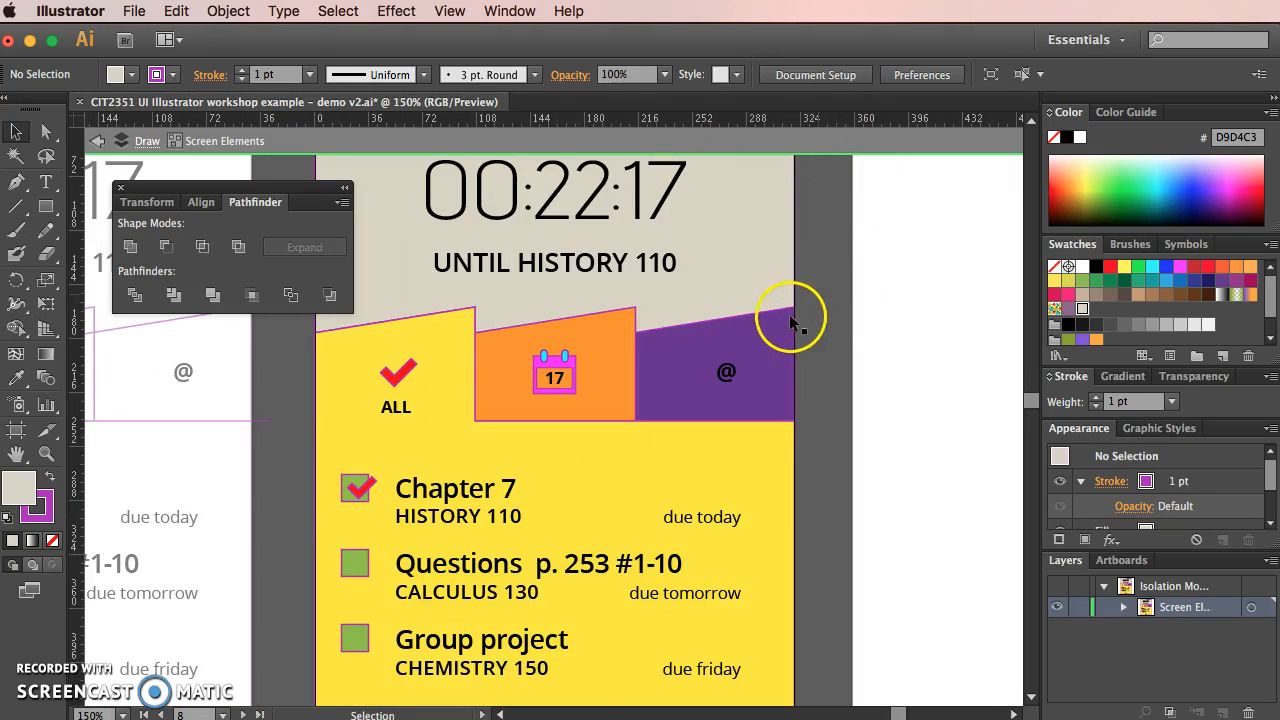
scroll(797, 314, down, 1)
scroll(797, 314, down, 1)
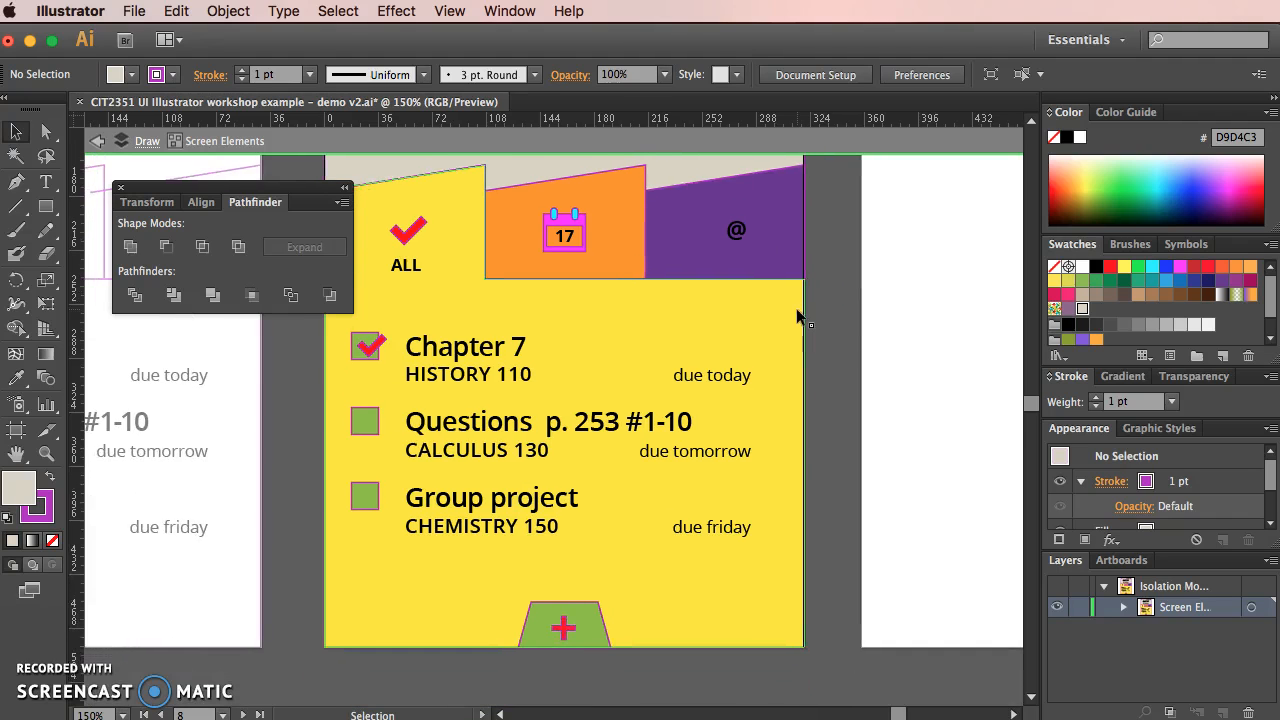
click(797, 314)
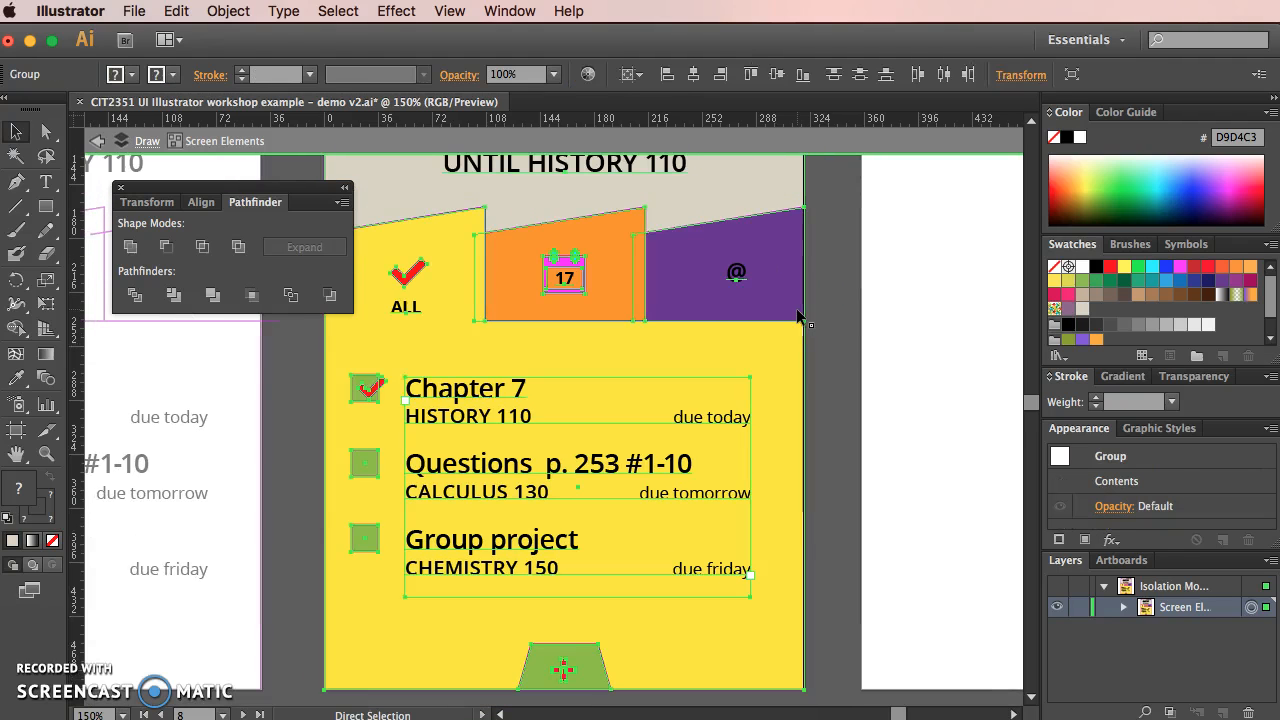
click(147, 141)
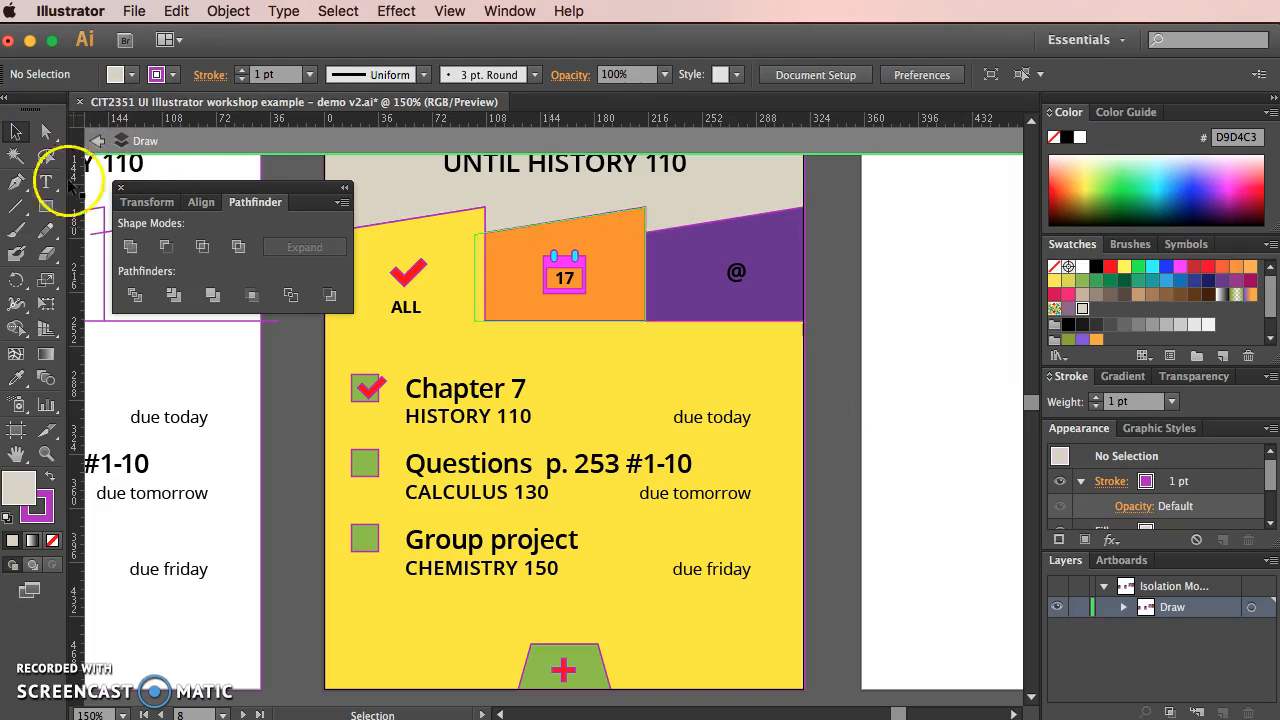
click(96, 141)
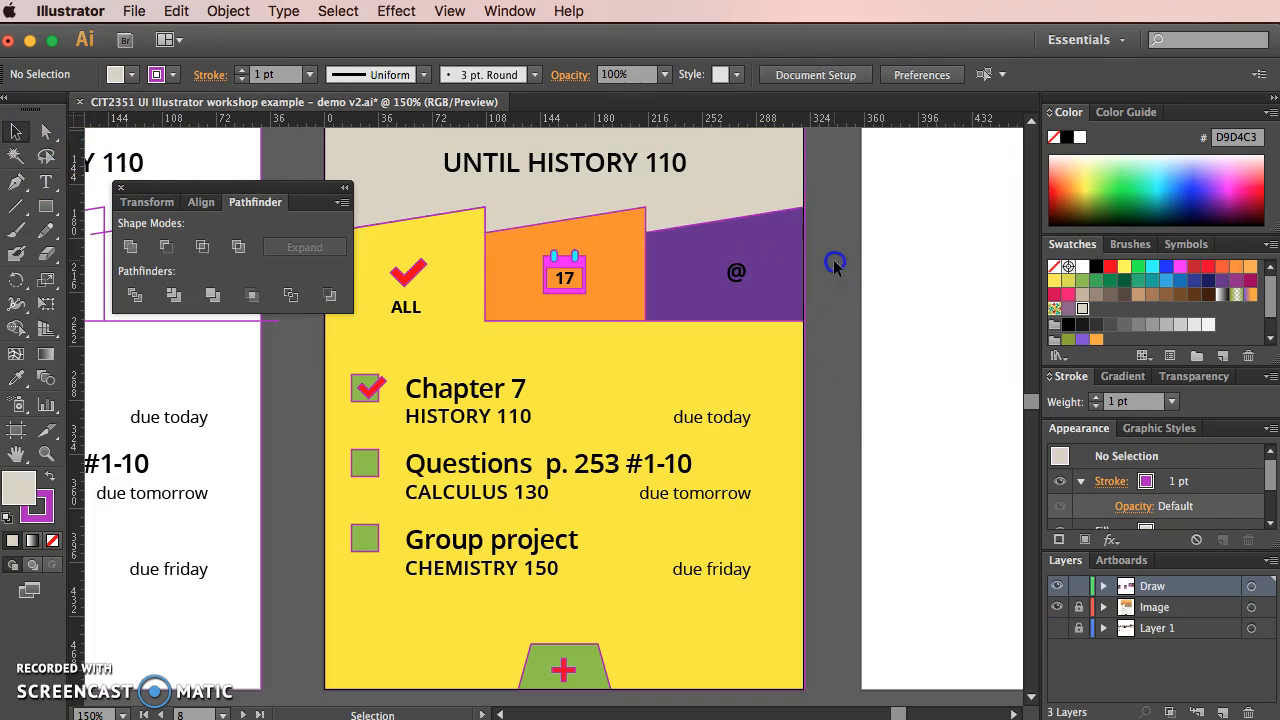
Step: Duplicate the coloured screen group in place onto the Colour Refined artboard
click(807, 266)
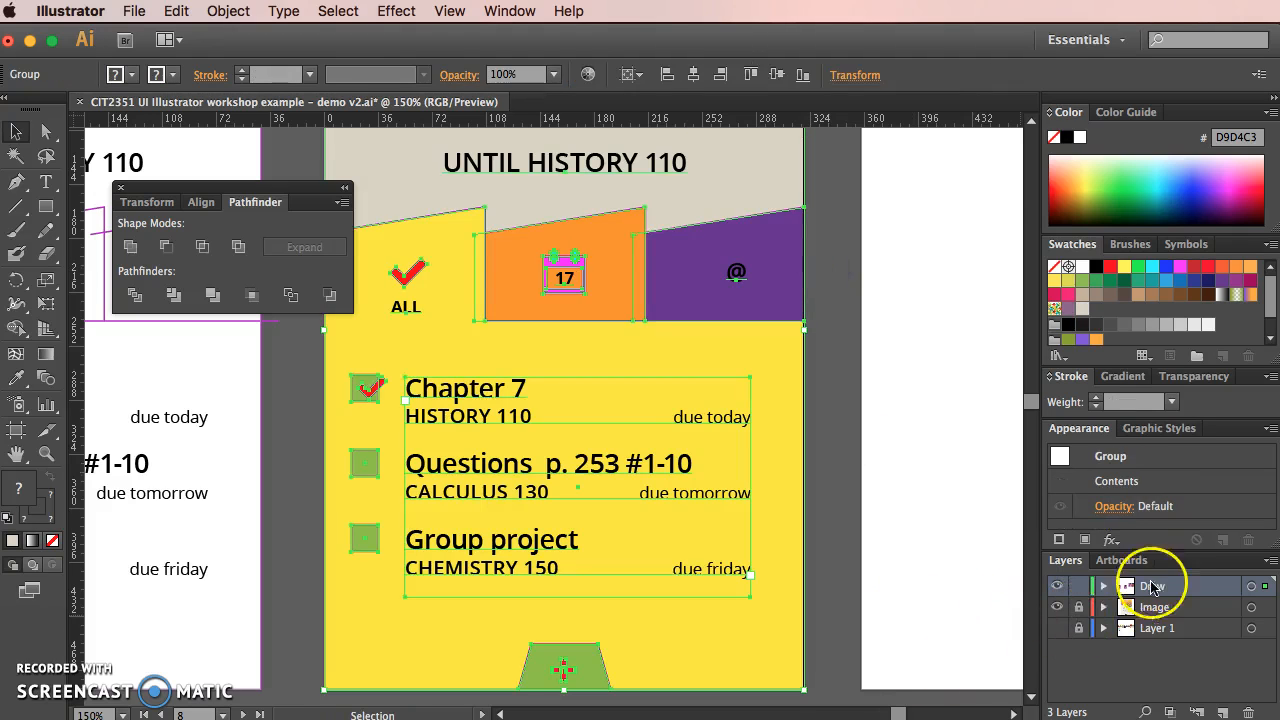
click(1121, 562)
scroll(1257, 623, down, 2)
click(1130, 692)
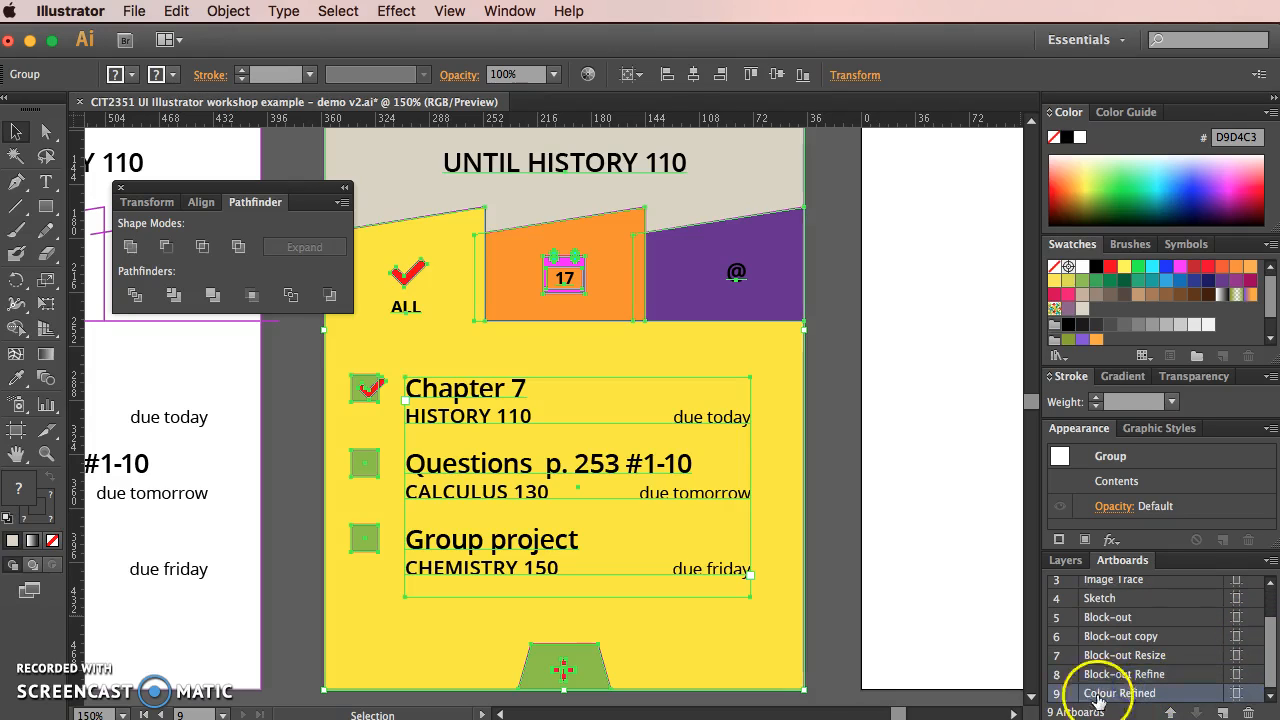
double_click(1064, 695)
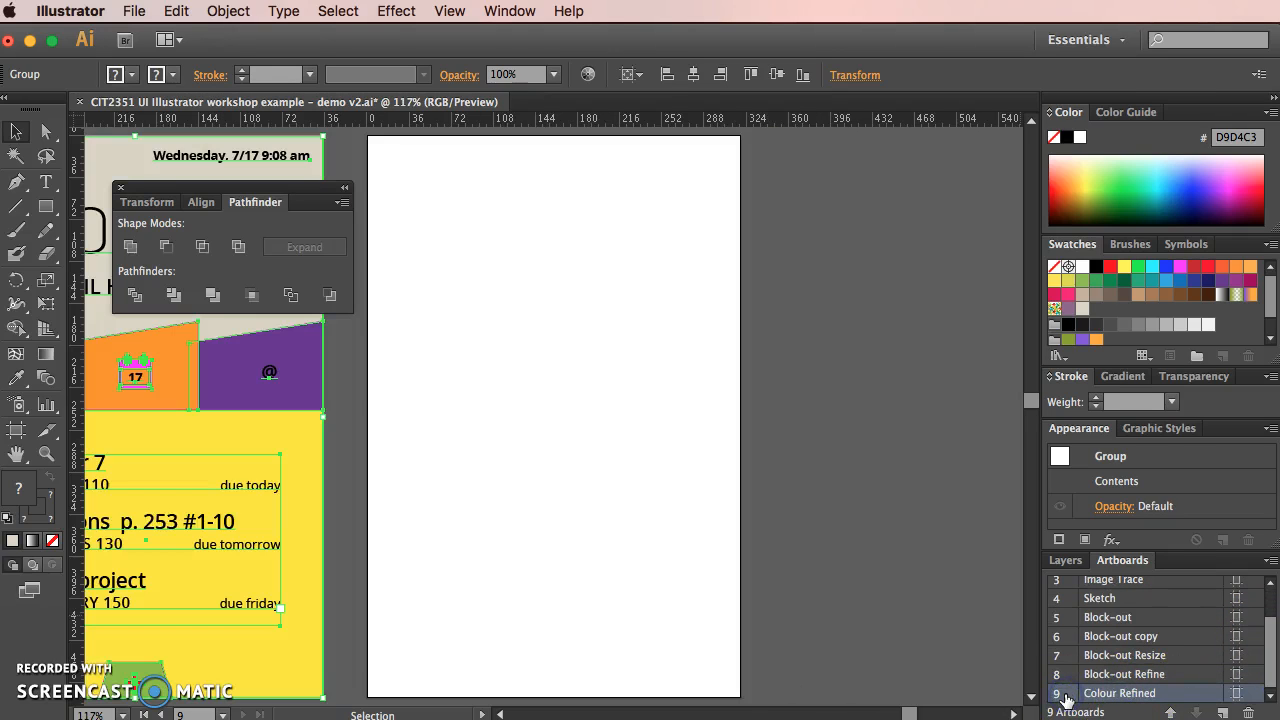
click(148, 10)
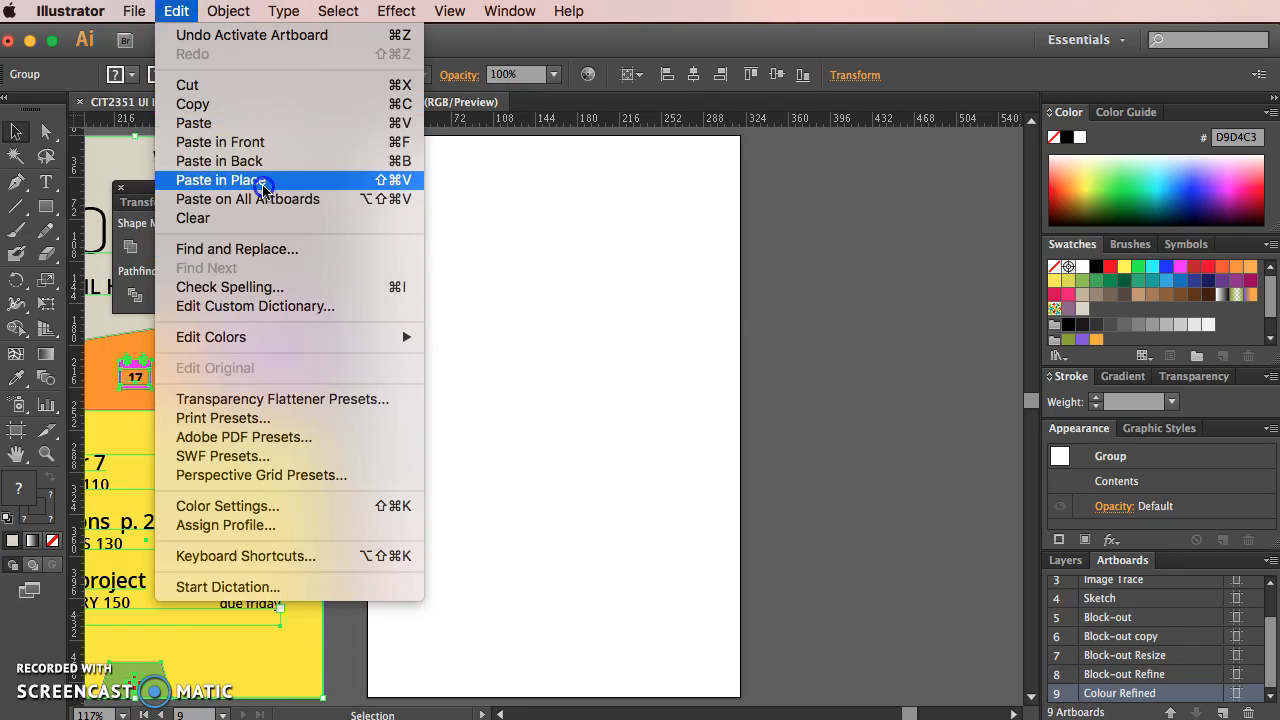
click(262, 185)
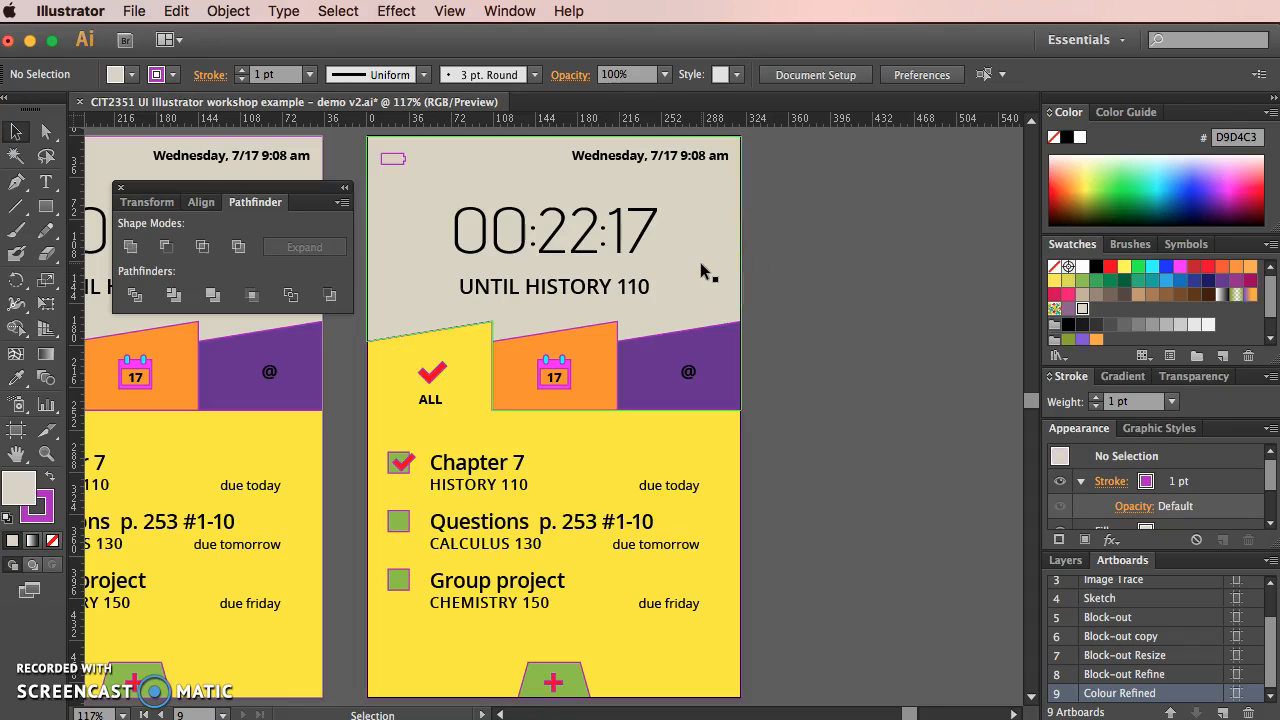
click(836, 422)
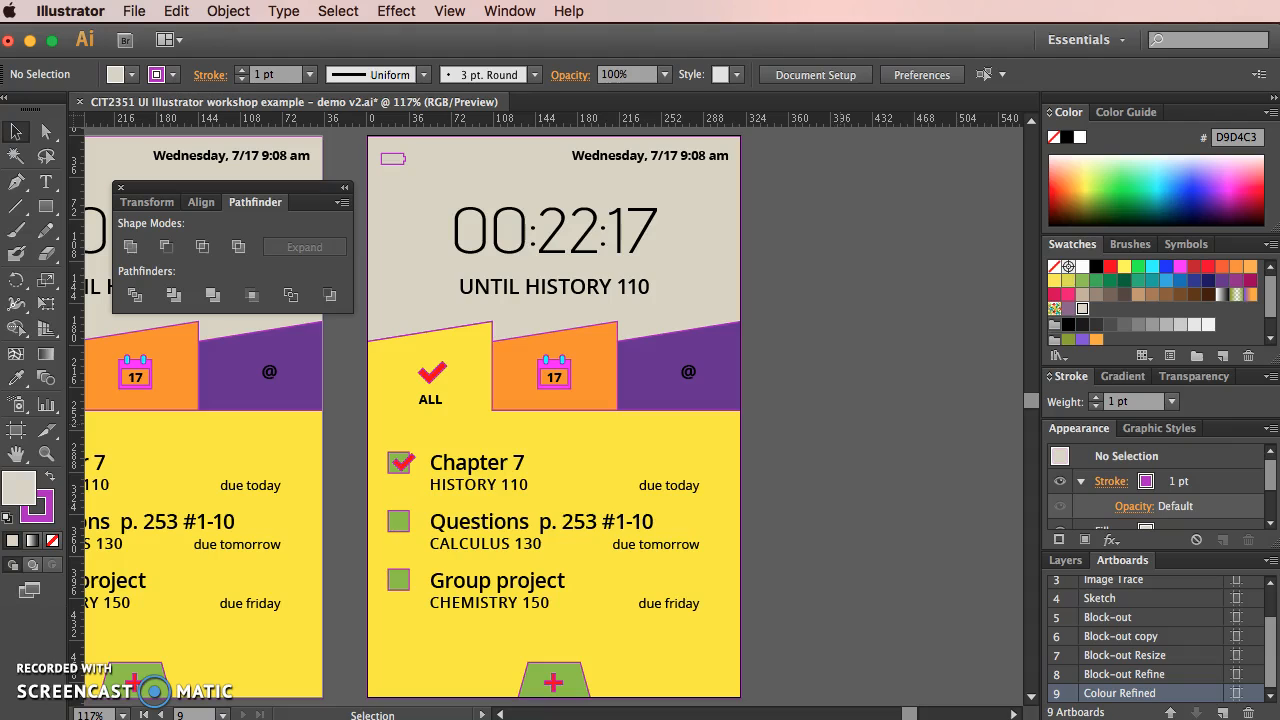
Step: Show and unlock Layer 1, then copy its palette squares together with the orange reference screen image
click(1066, 560)
click(1058, 628)
click(963, 482)
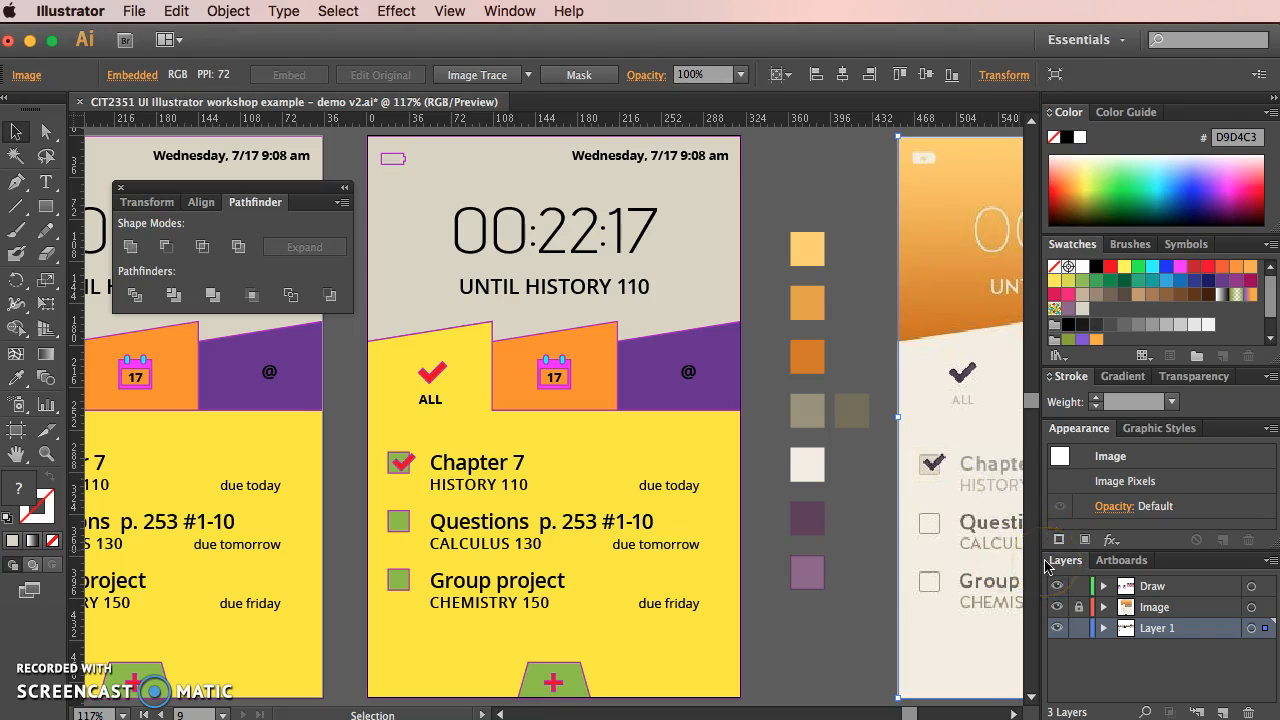
drag(766, 175, 918, 612)
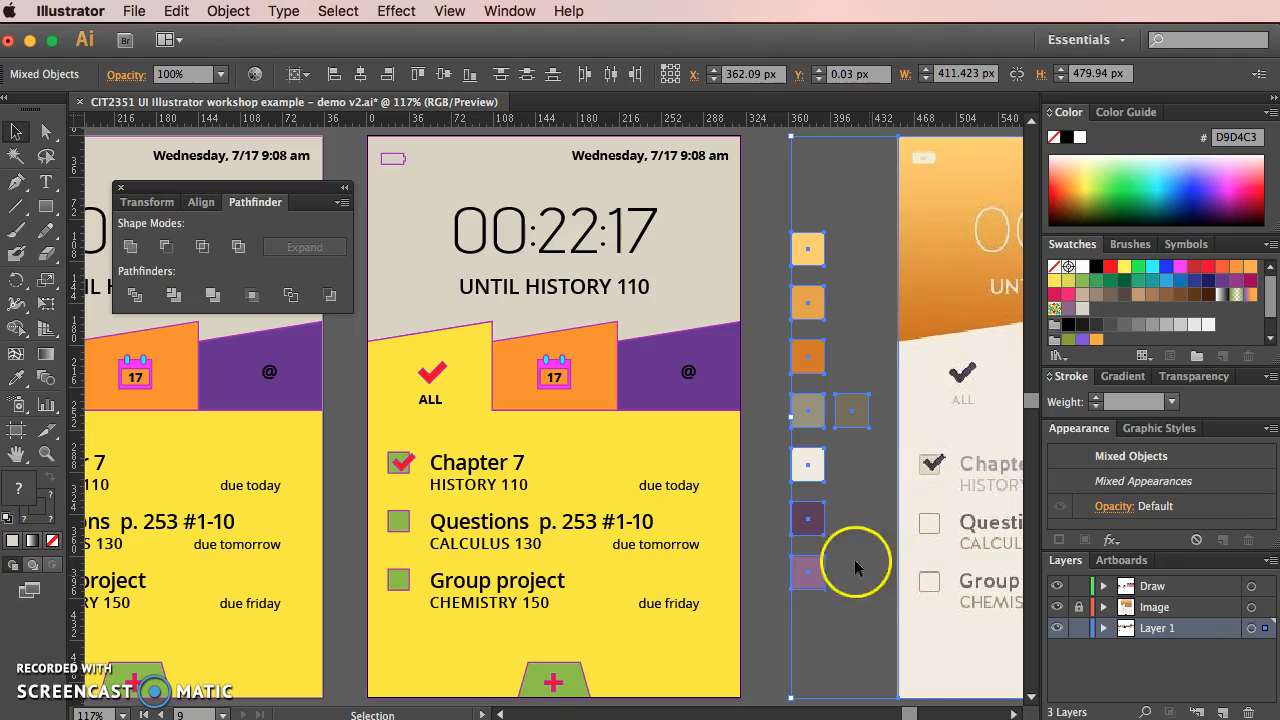
key(super+c)
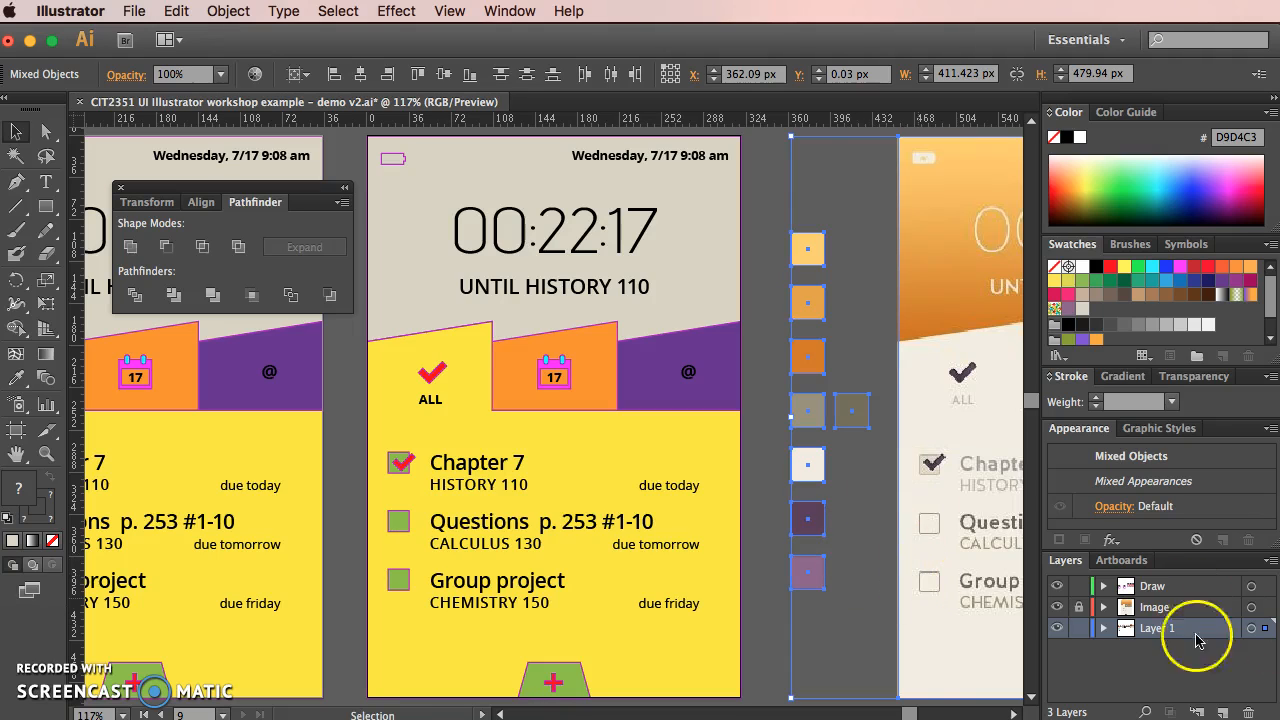
Step: Hide and lock Layer 1, then paste the copied palette squares and reference image in front on the Draw layer
click(1057, 628)
click(1078, 628)
click(1148, 588)
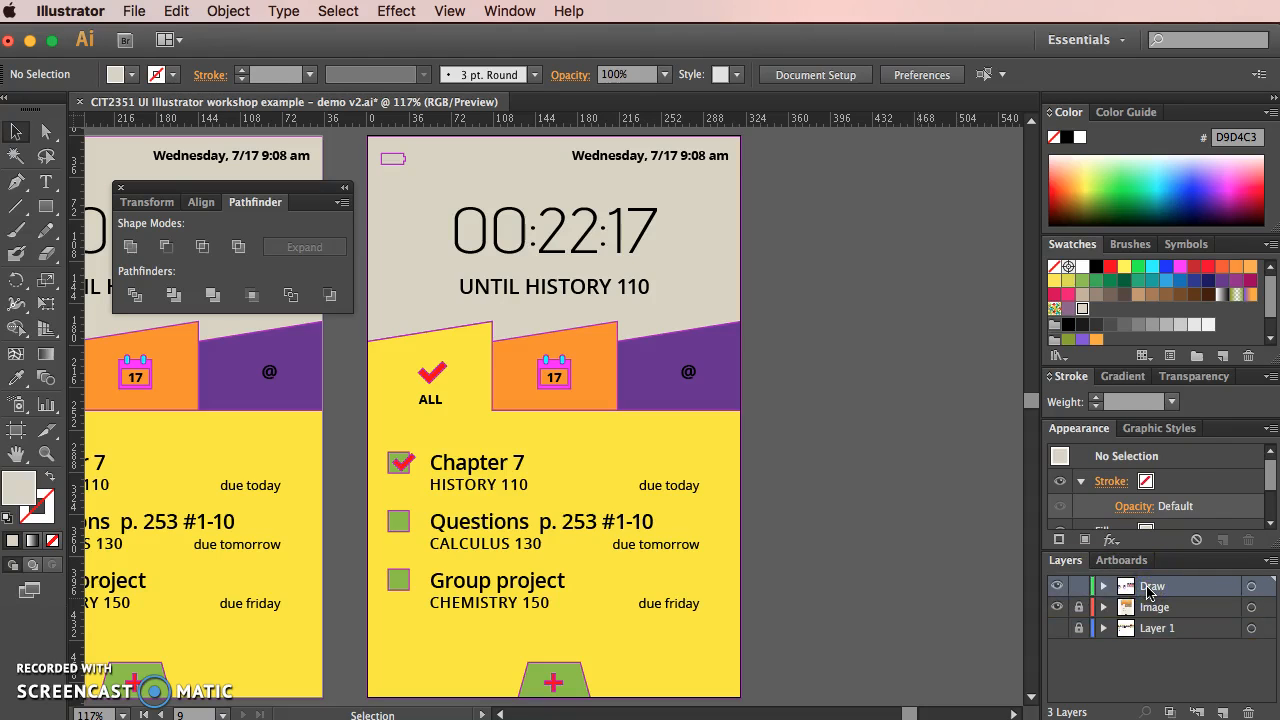
key(super+f)
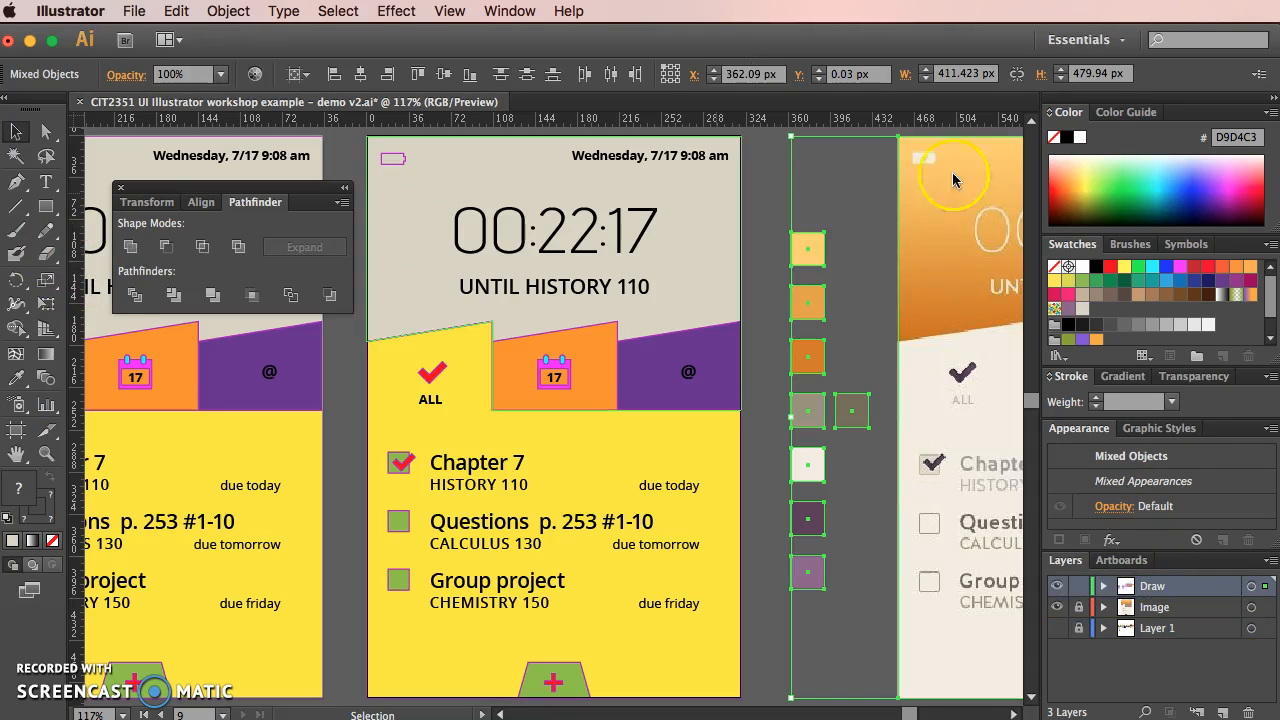
click(776, 199)
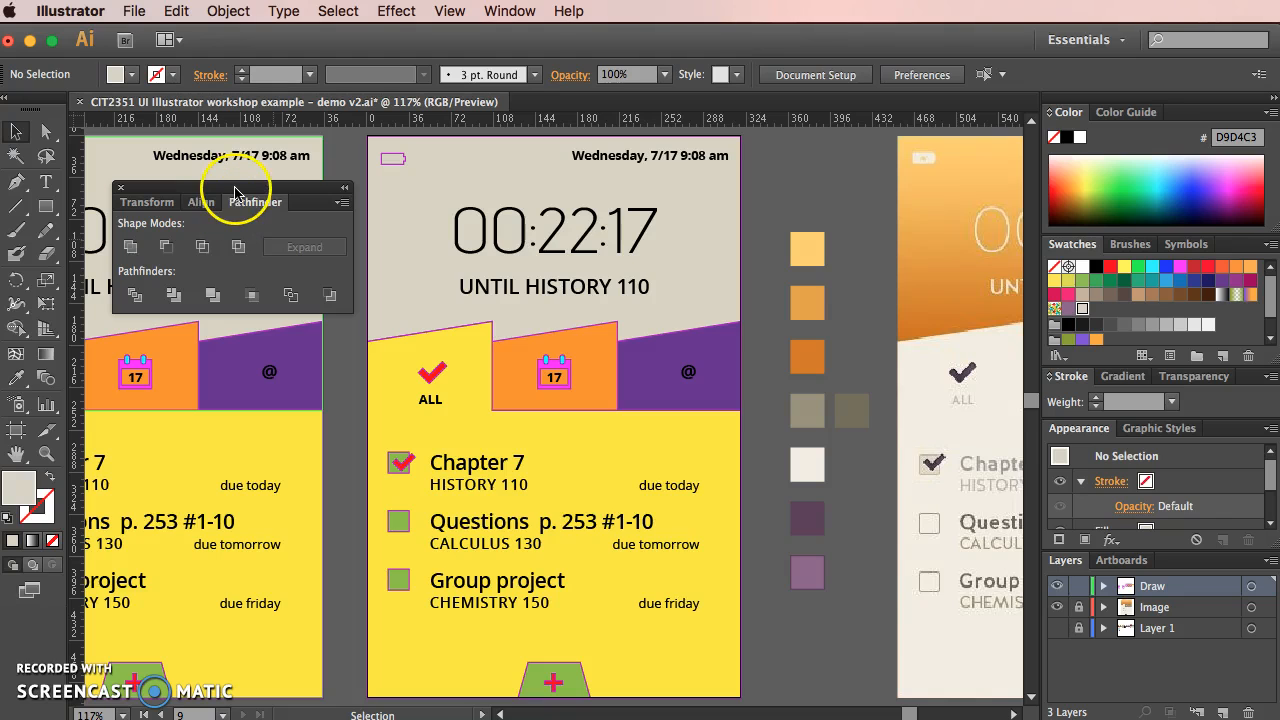
Step: Fill all the palette squares between the artboard and the reference image with the beige swatch D9D4C3
click(1012, 713)
click(1012, 713)
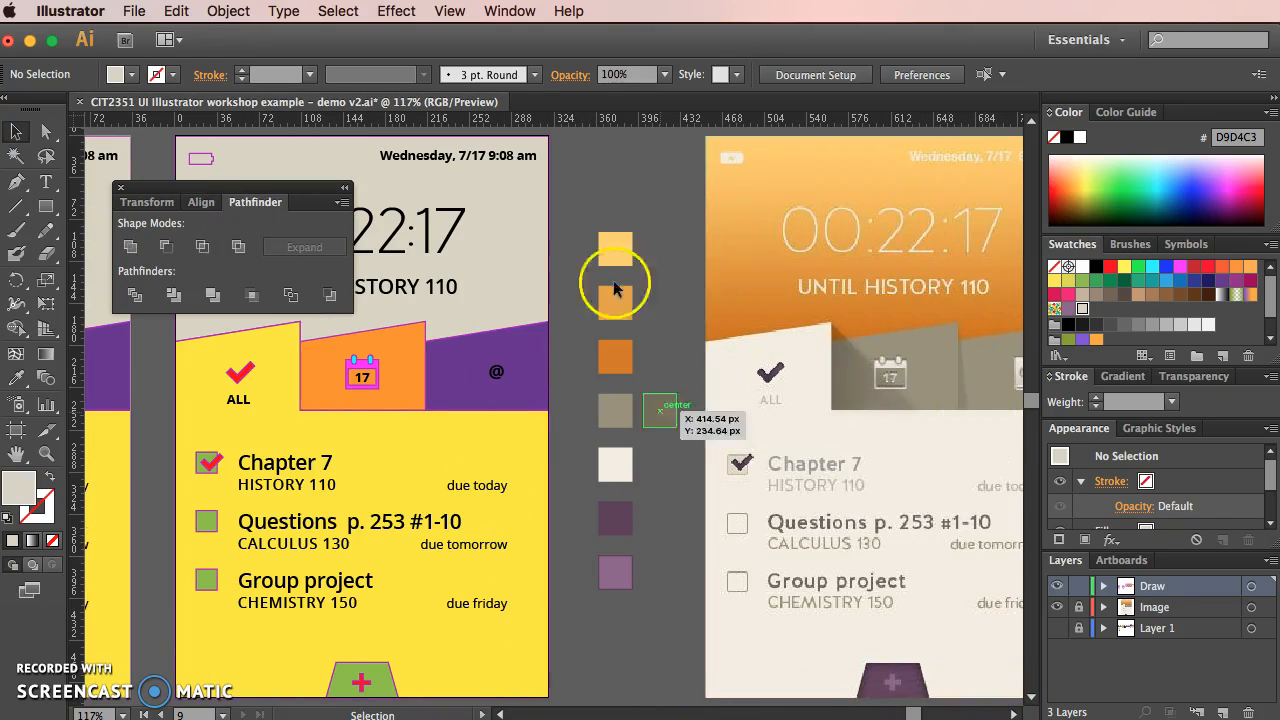
click(679, 229)
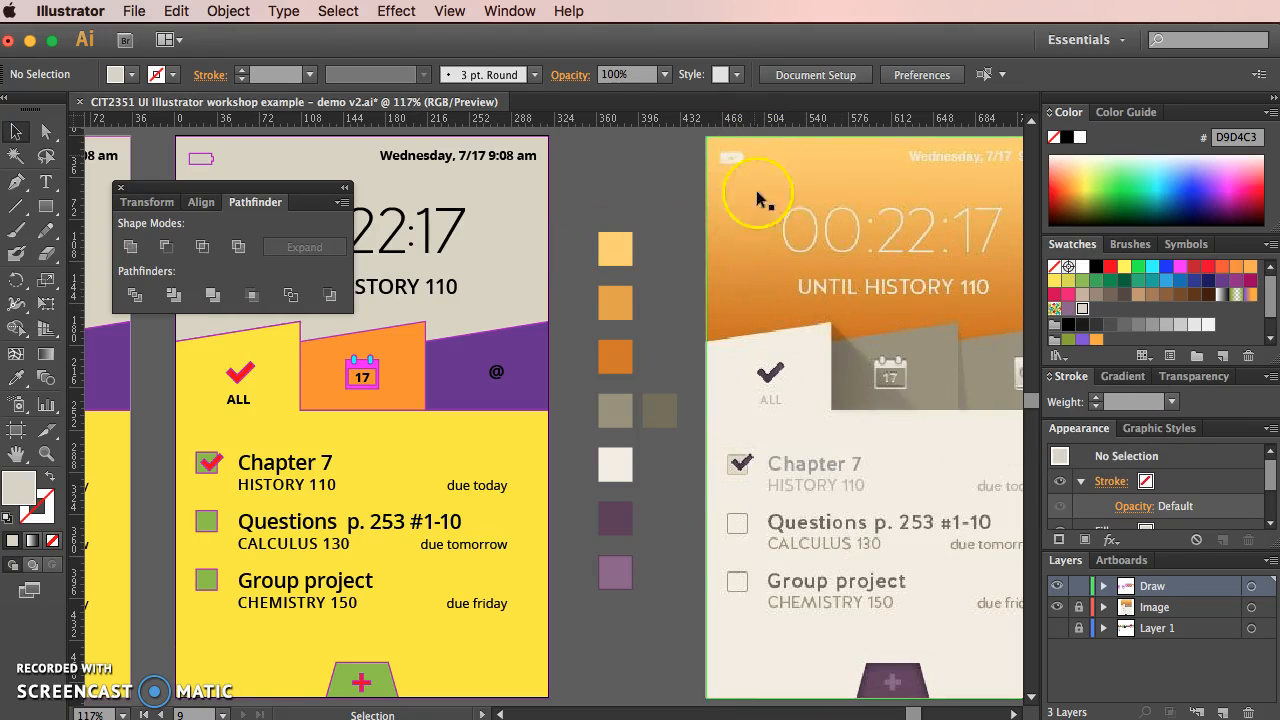
click(617, 245)
drag(586, 200, 665, 610)
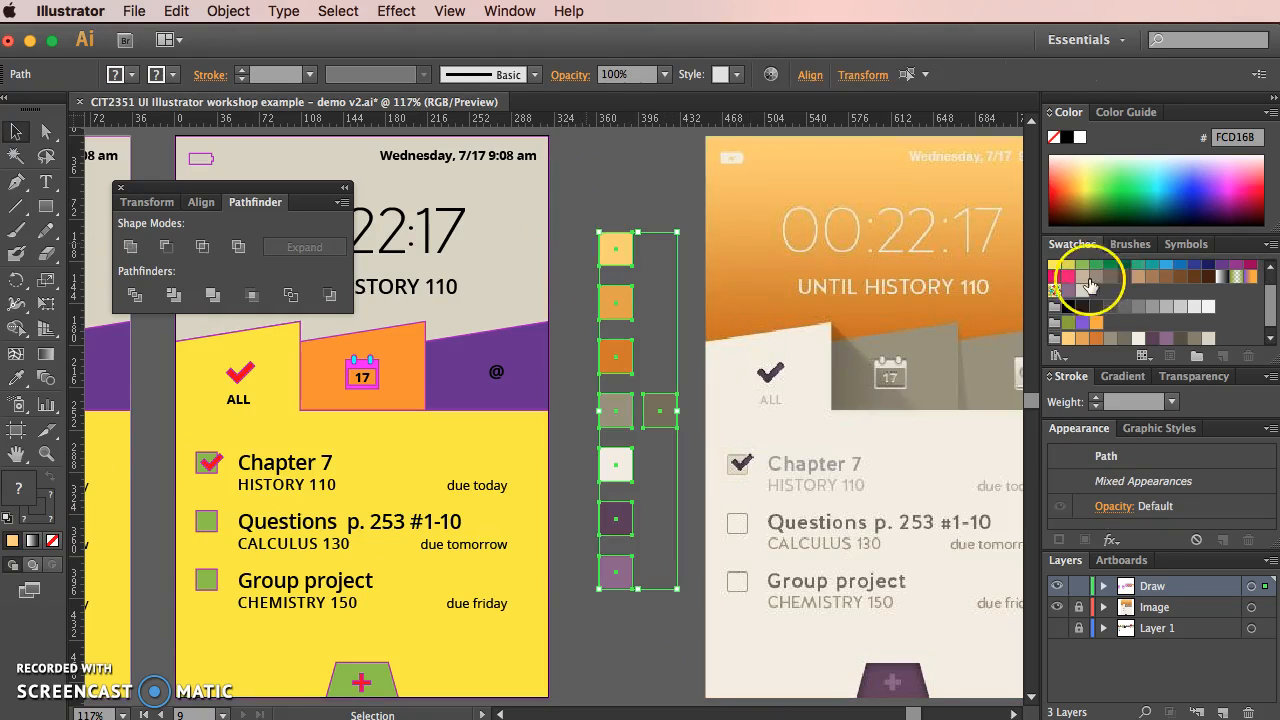
click(1080, 289)
click(600, 163)
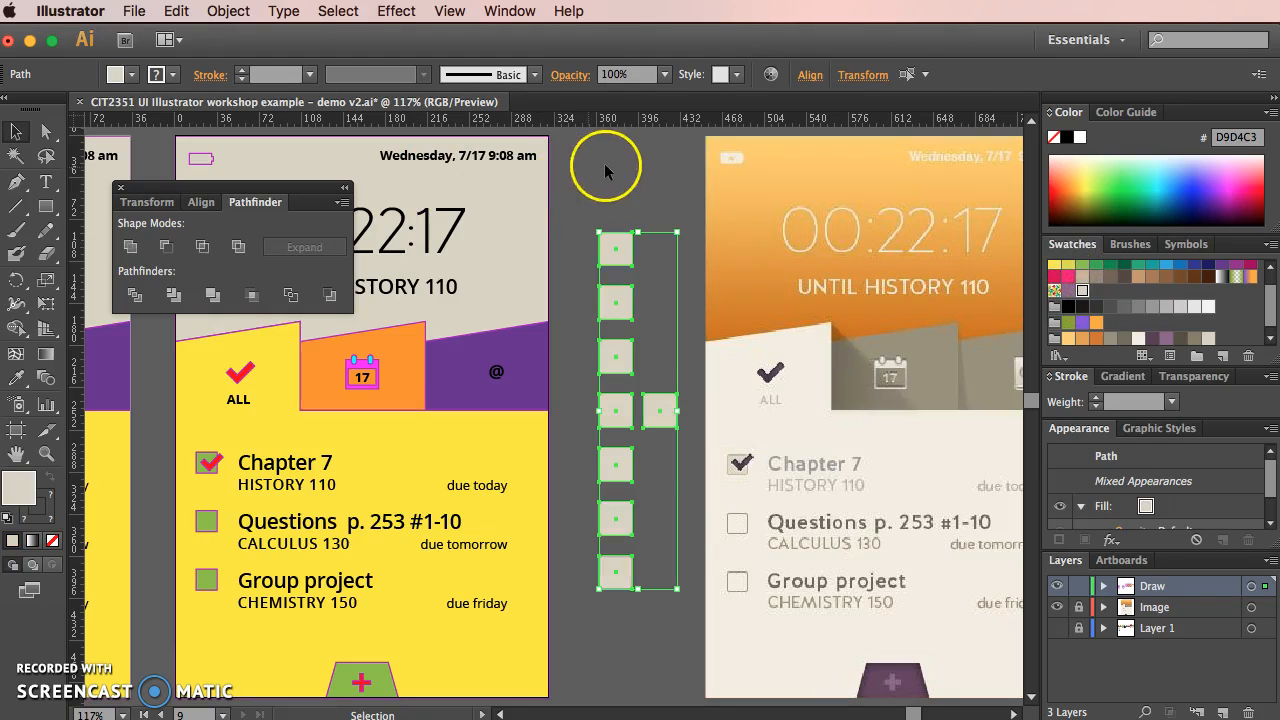
Step: Delete all the beige palette squares except the top one
click(616, 250)
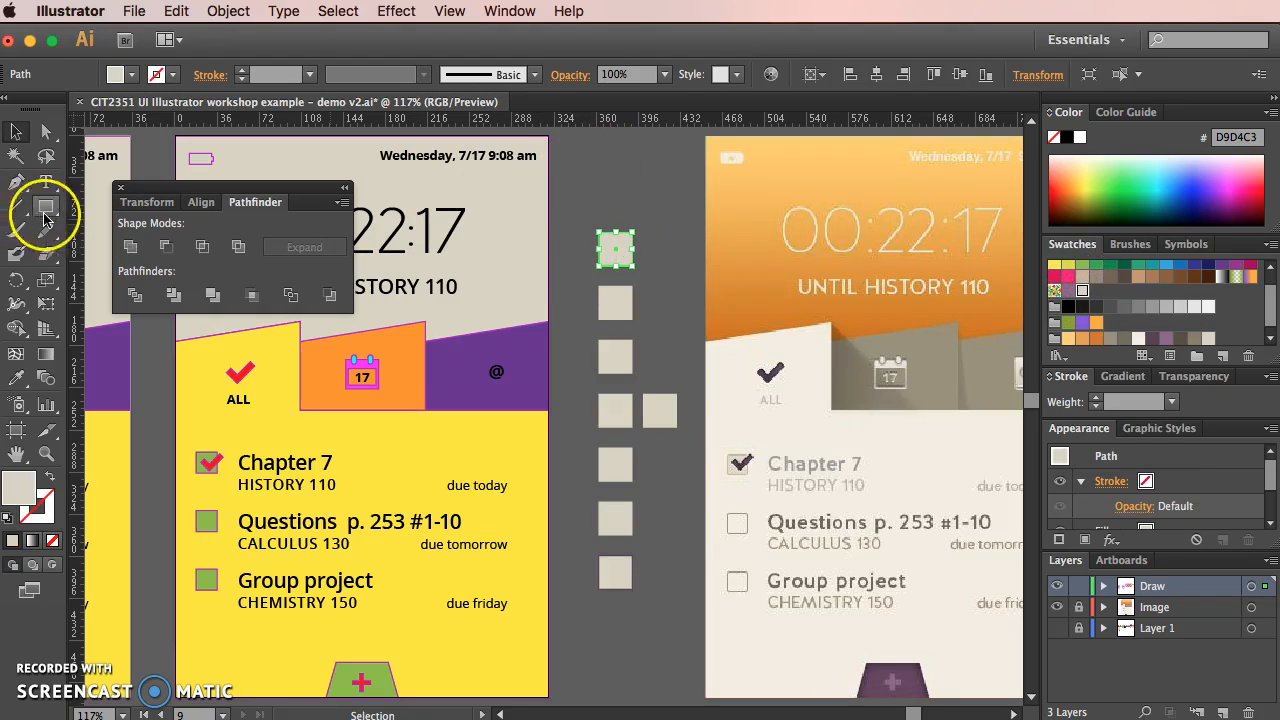
mouse_move(616, 248)
mouse_down()
mouse_move(667, 580)
mouse_move(616, 249)
mouse_move(622, 260)
mouse_up()
drag(655, 625, 663, 629)
key(Delete)
Step: Move the remaining square up to about Y 56 px and repeat a duplicate below it to build a column of ten squares
drag(615, 252, 609, 200)
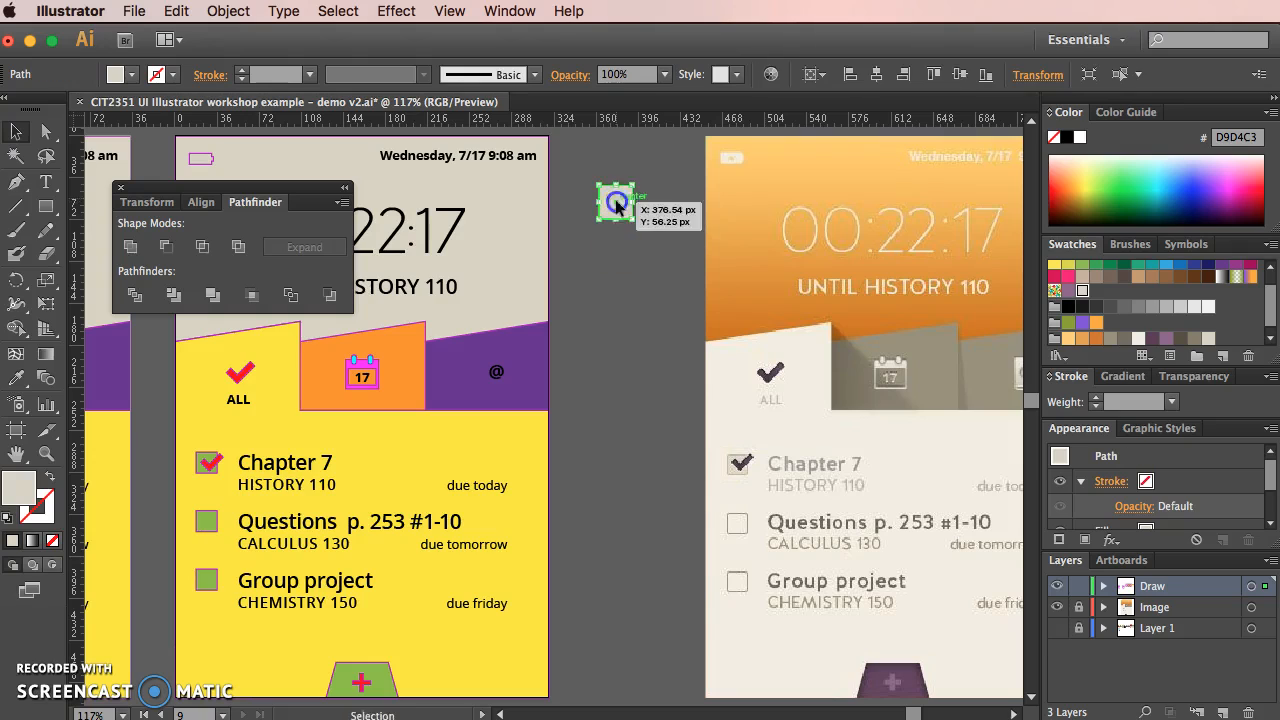
click(616, 251)
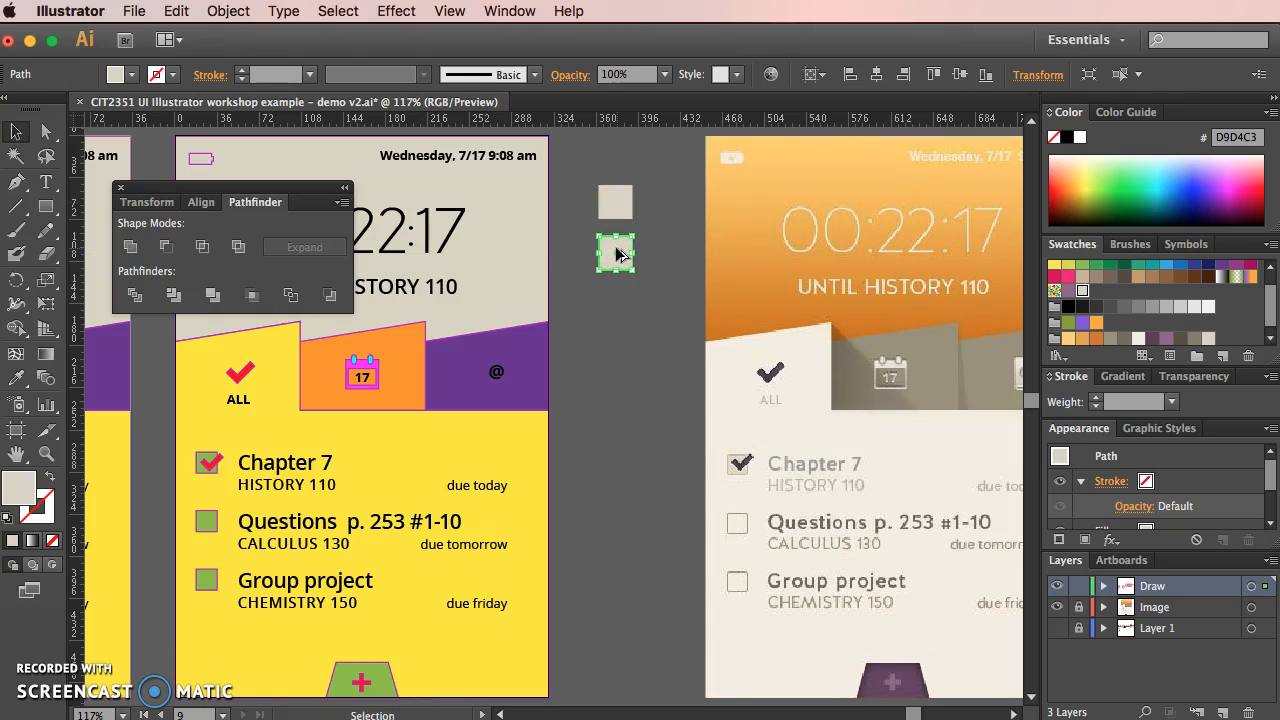
key(super+d)
key(super+d)
key(super+d)
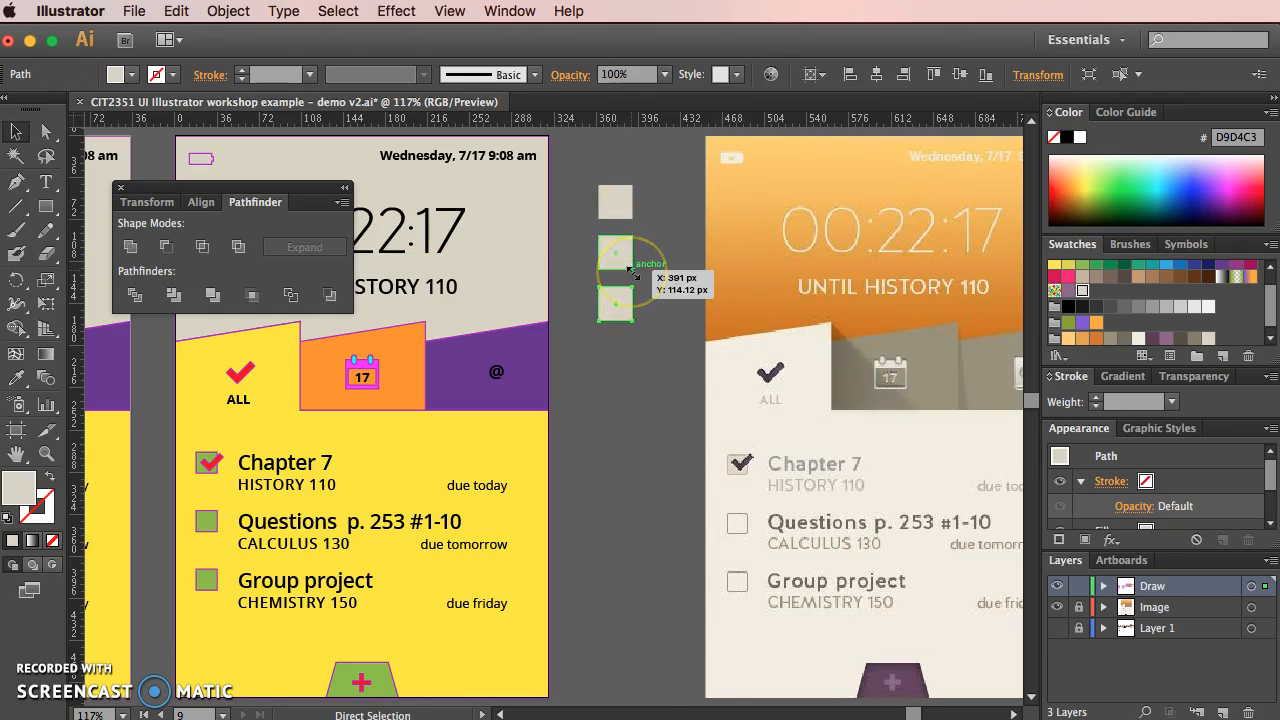
key(super+d)
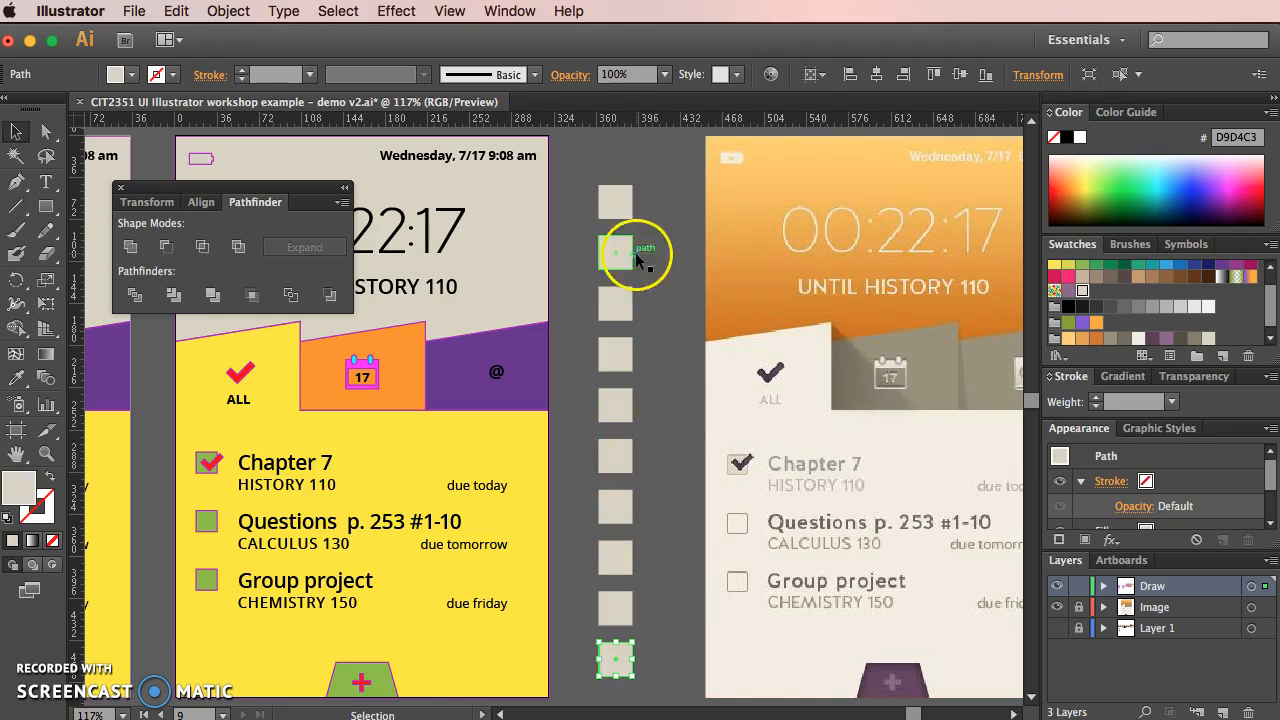
Step: Fill the top palette square with the light yellow E7D691 sampled from the upper edge of the reference image's header
click(662, 206)
click(633, 204)
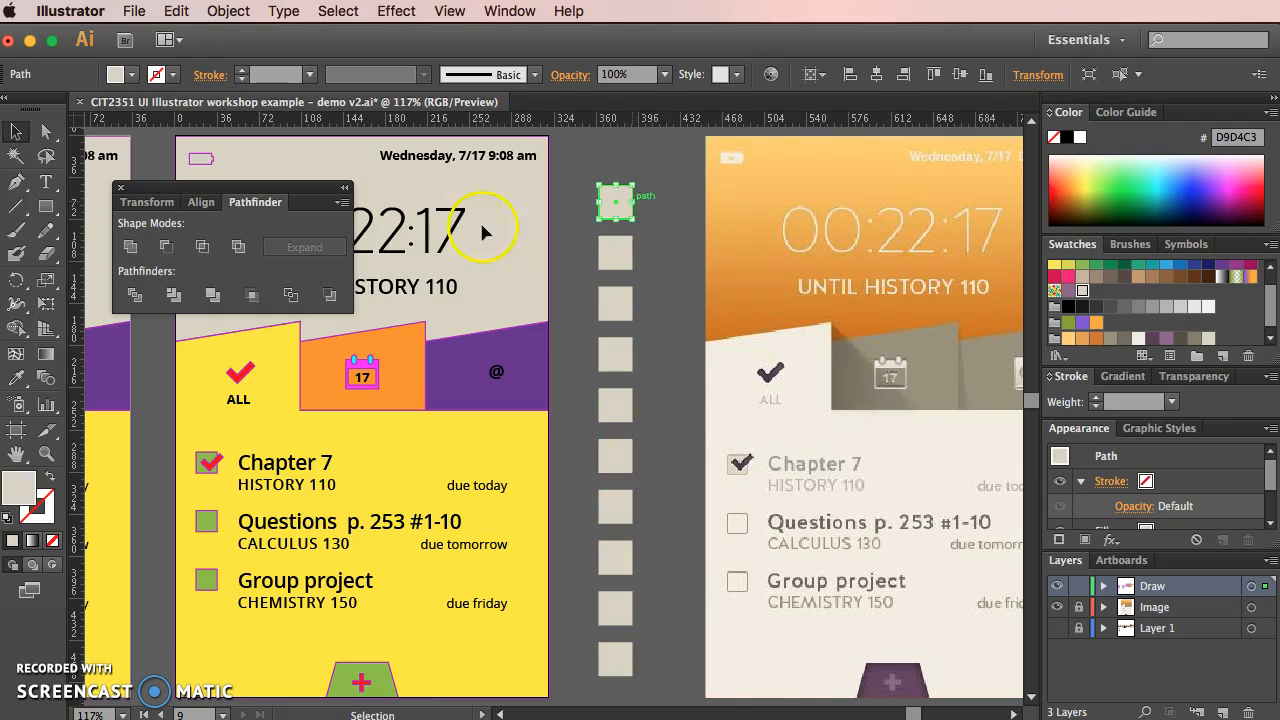
click(16, 378)
click(718, 150)
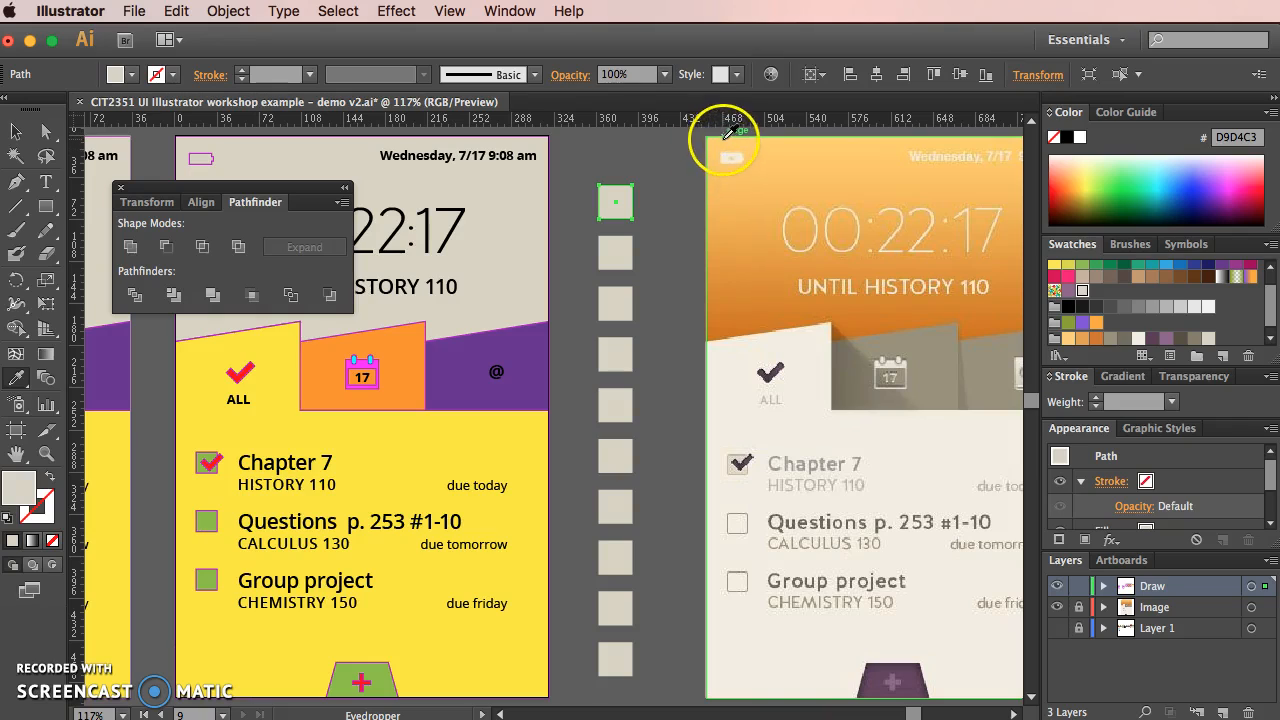
click(731, 131)
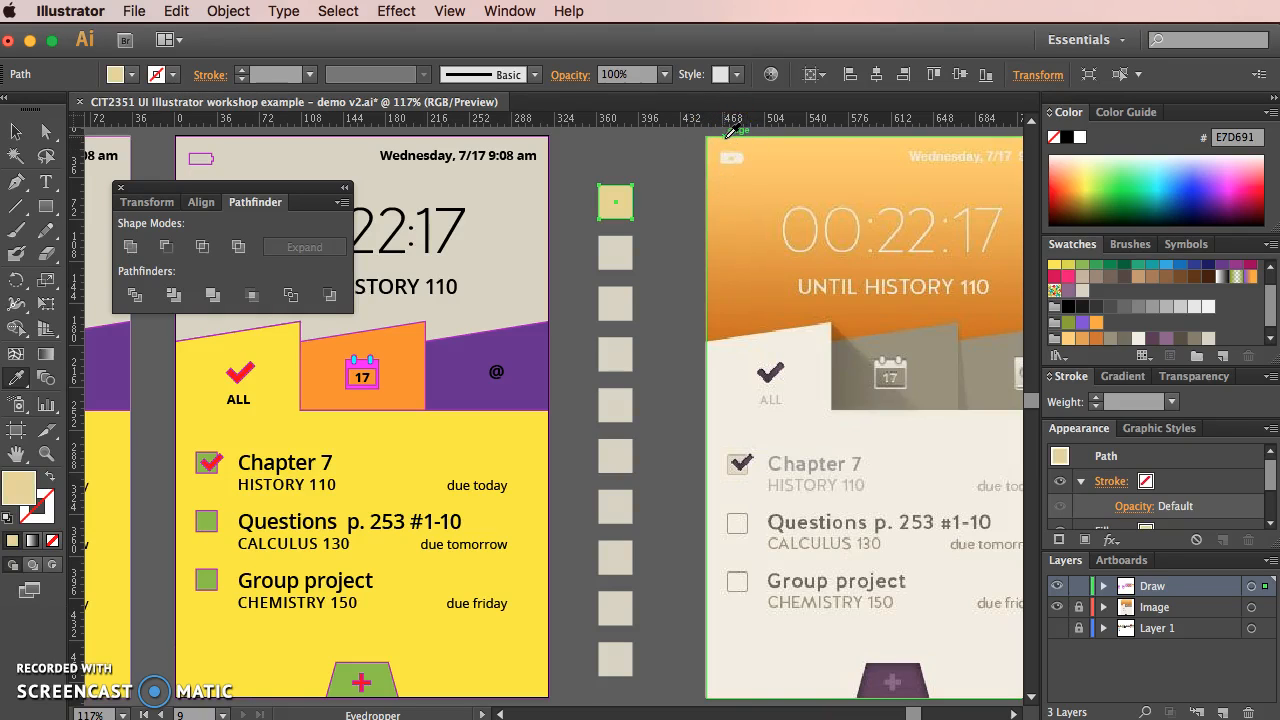
Step: Fill the second and third palette squares with the mid orange and dark orange CB7812 sampled from the reference header's gradient
super+click(613, 247)
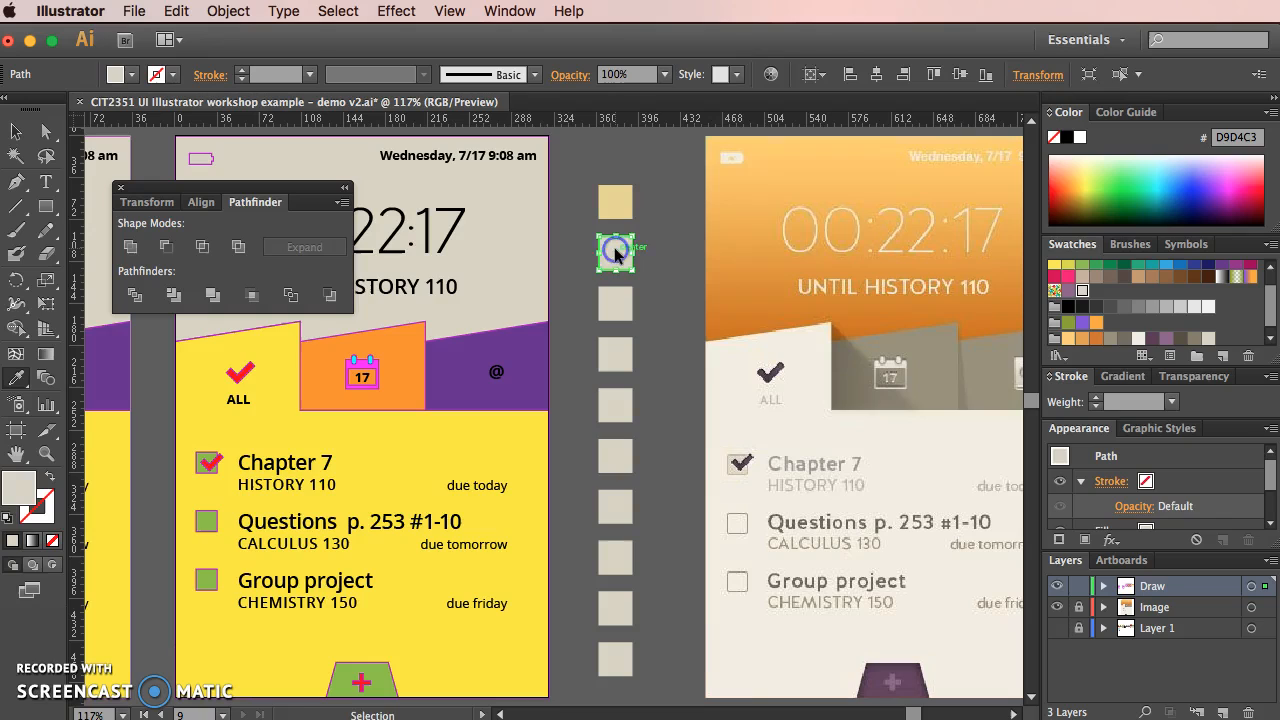
click(758, 236)
super+click(613, 310)
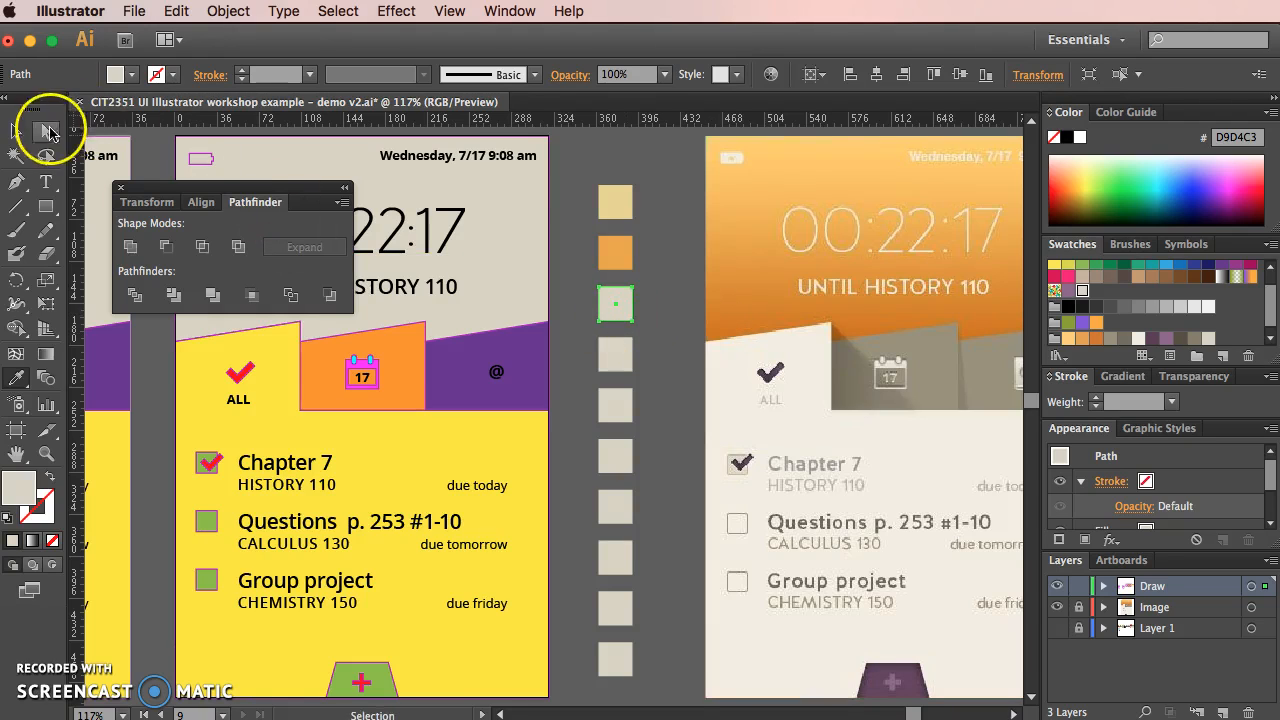
click(713, 334)
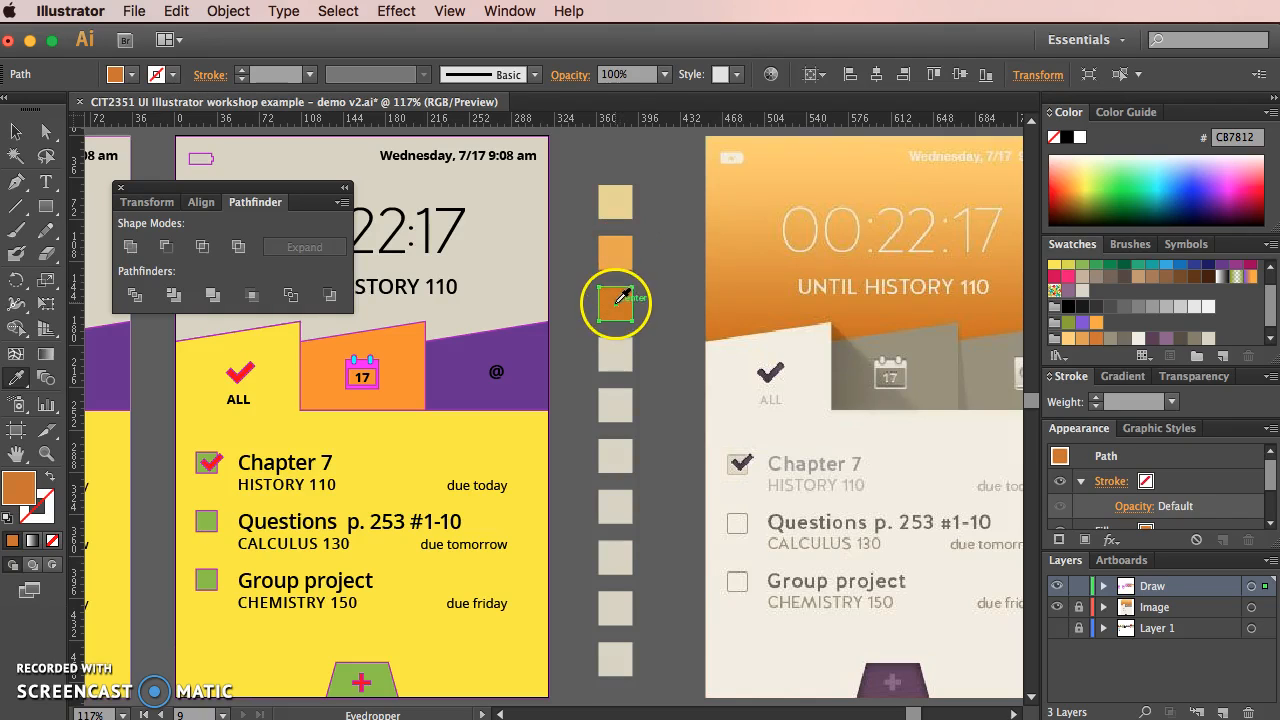
Step: Fill the fourth square with the cream F2EEE2 of the reference's ALL tab and the fifth with the calendar tab's taupe 98927C
key(v)
click(622, 354)
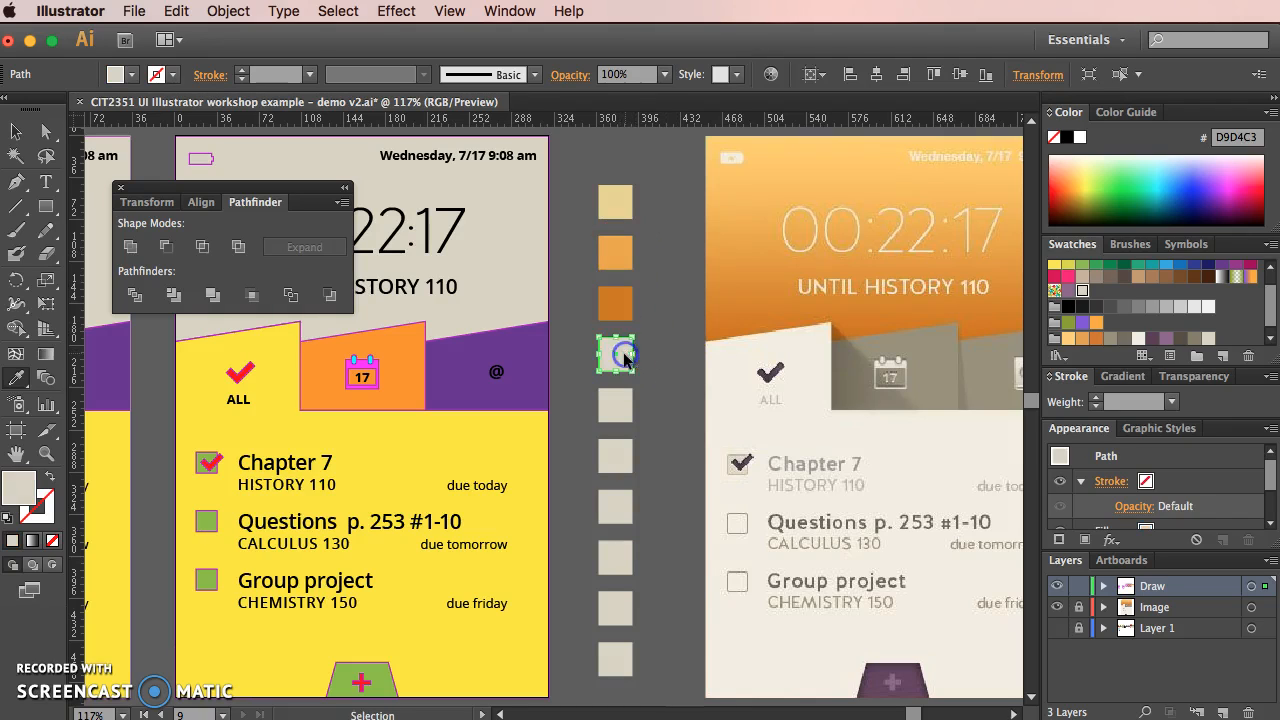
click(790, 355)
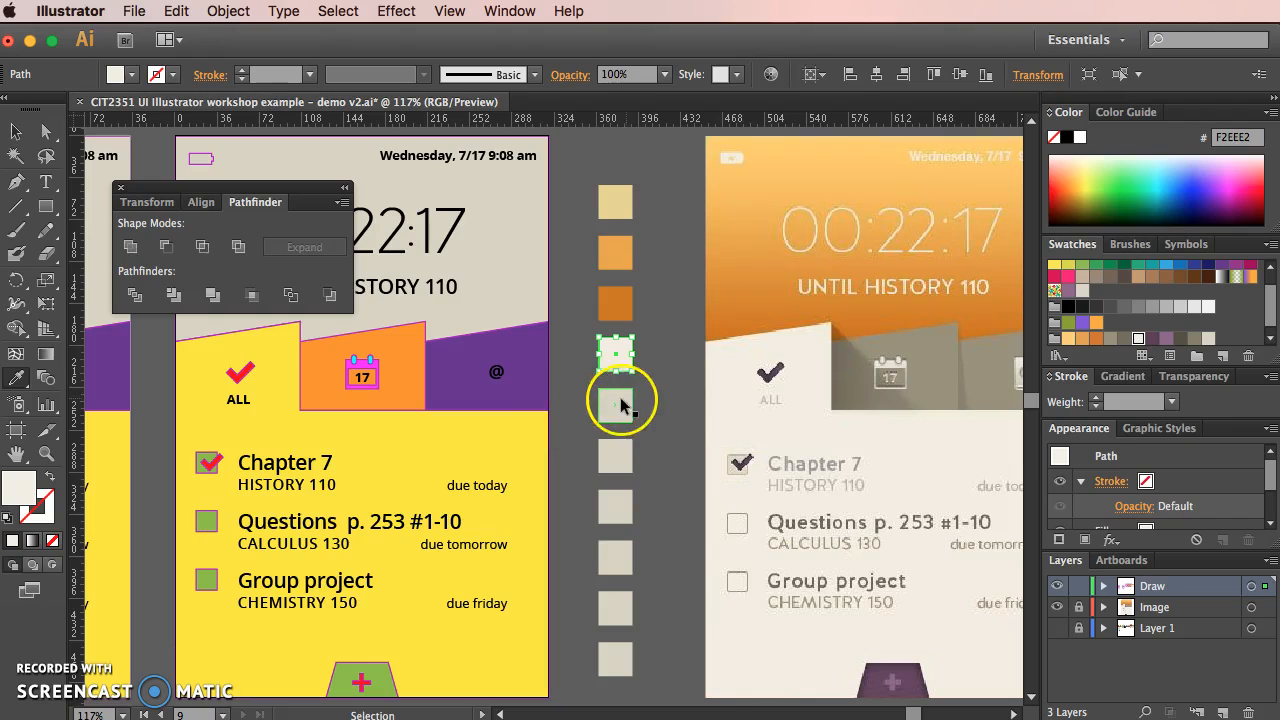
click(620, 404)
key(i)
click(950, 340)
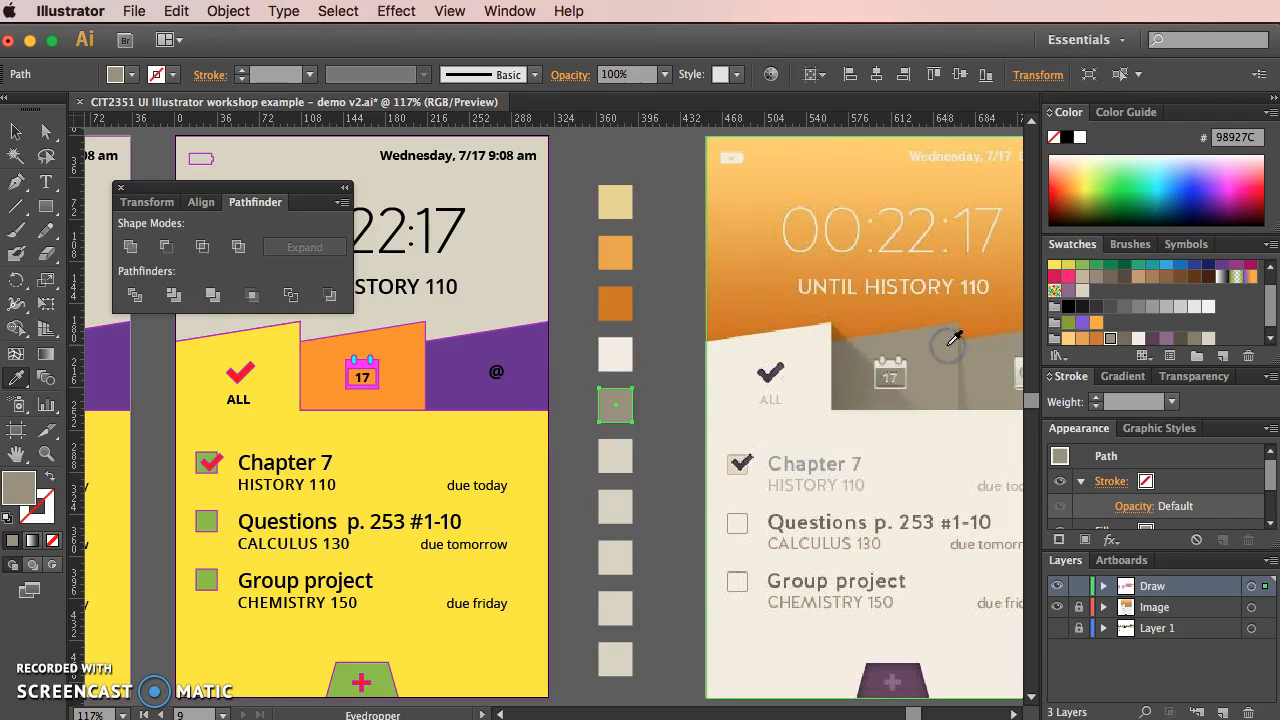
Step: Fill the sixth palette square with the dark taupe sampled from the shadow on the reference's calendar tab
key(v)
click(615, 455)
key(i)
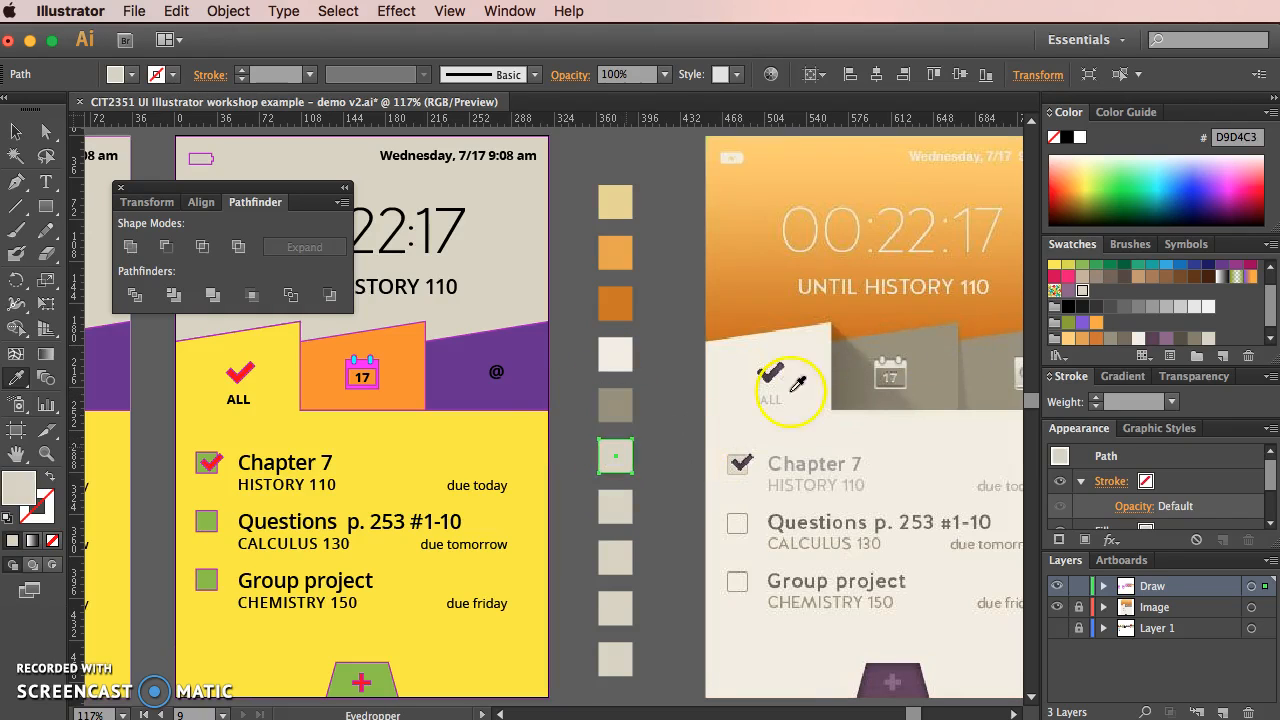
click(853, 387)
Step: Fill the seventh and eighth squares with purple 644263 and dark purple 47313D sampled from the reference's plus button
key(v)
click(615, 507)
key(i)
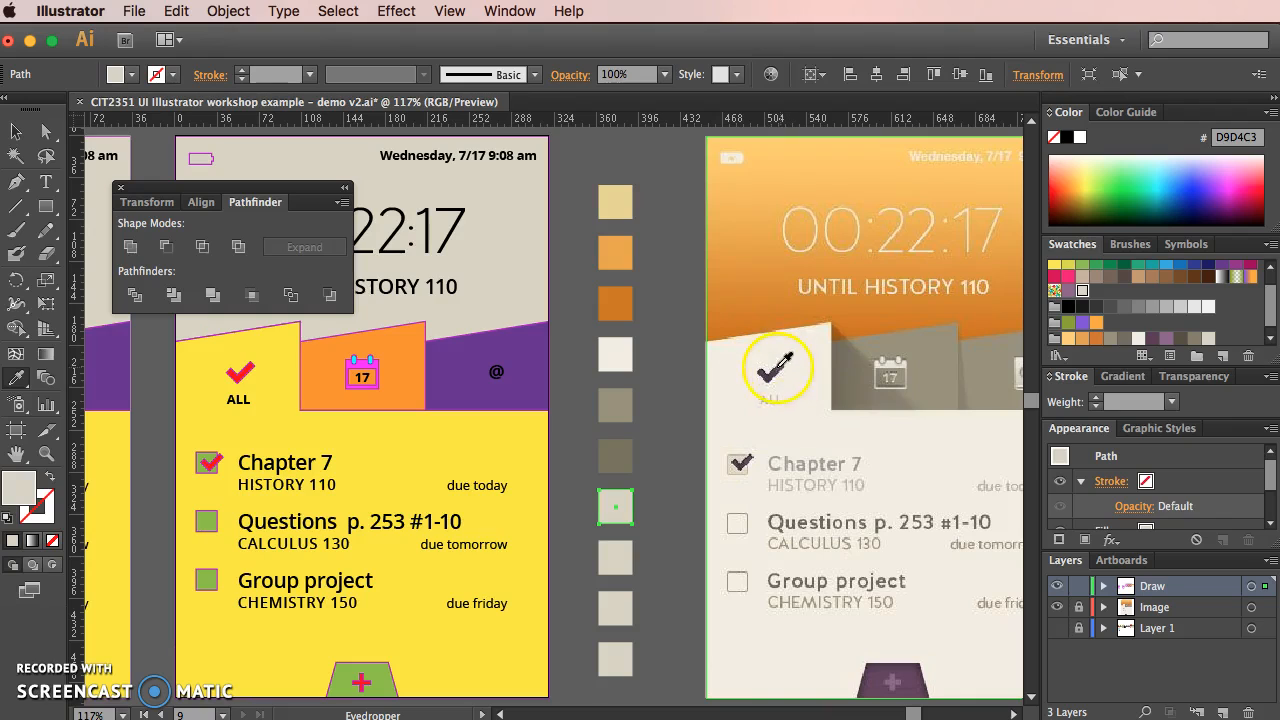
click(920, 677)
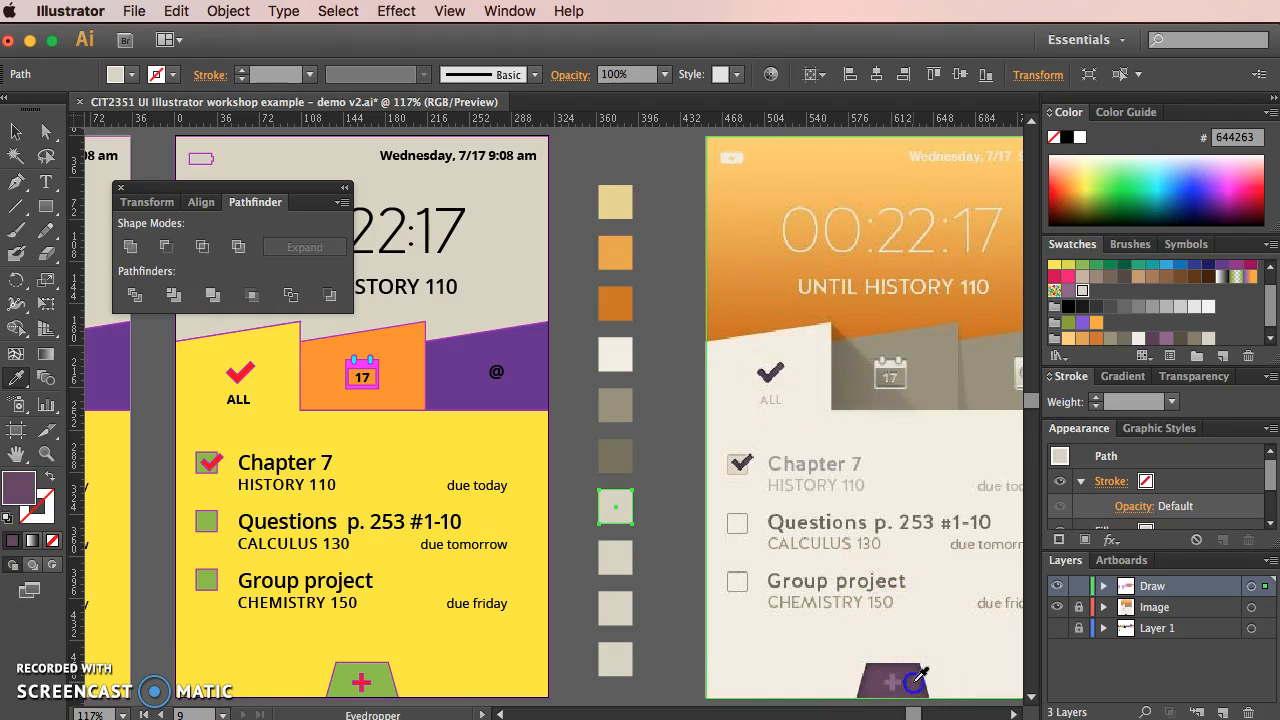
key(v)
click(672, 543)
click(616, 556)
key(i)
drag(905, 680, 866, 679)
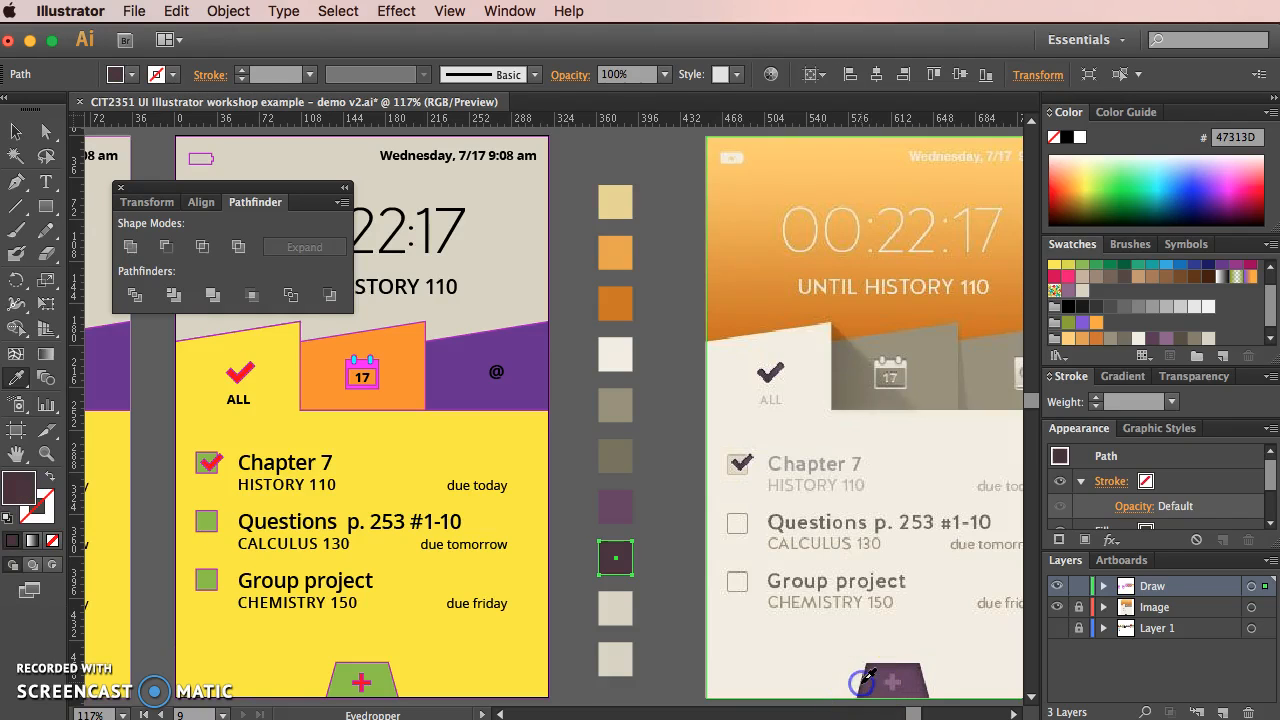
Step: Fill the ninth palette square with the grey 989488 sampled from the reference's Chapter 7 text
key(v)
click(616, 605)
key(i)
click(891, 445)
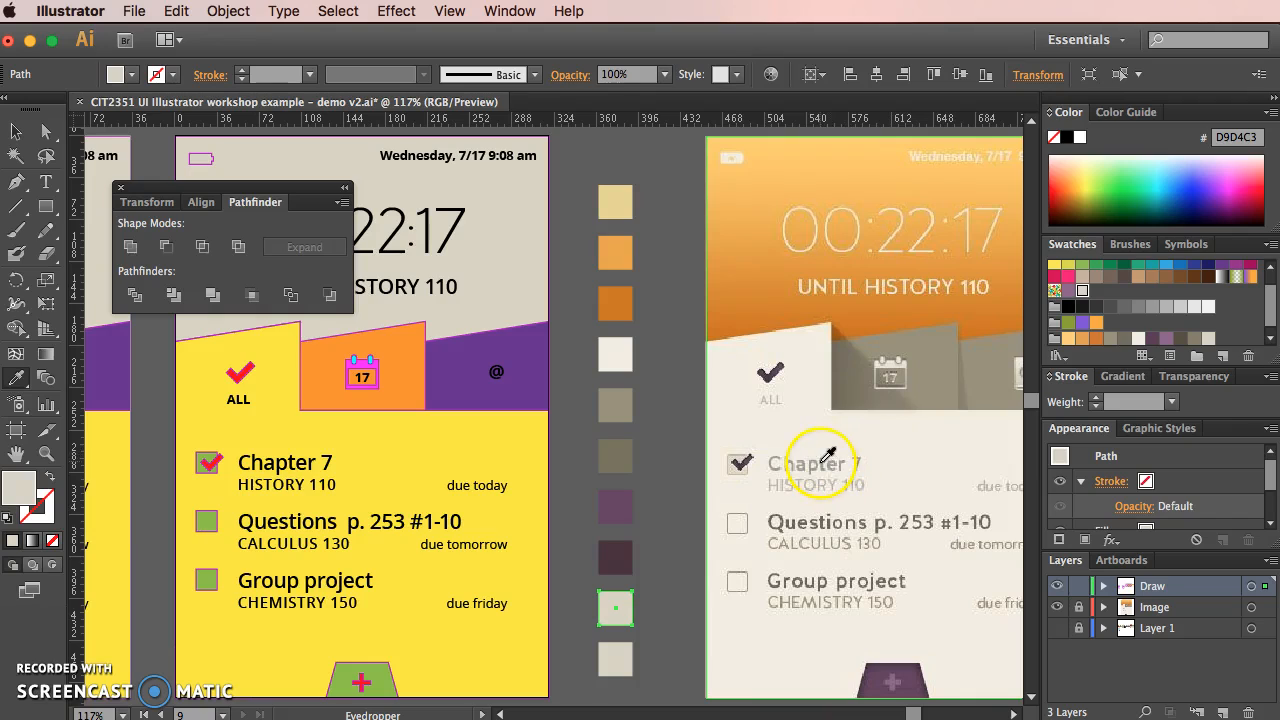
click(822, 462)
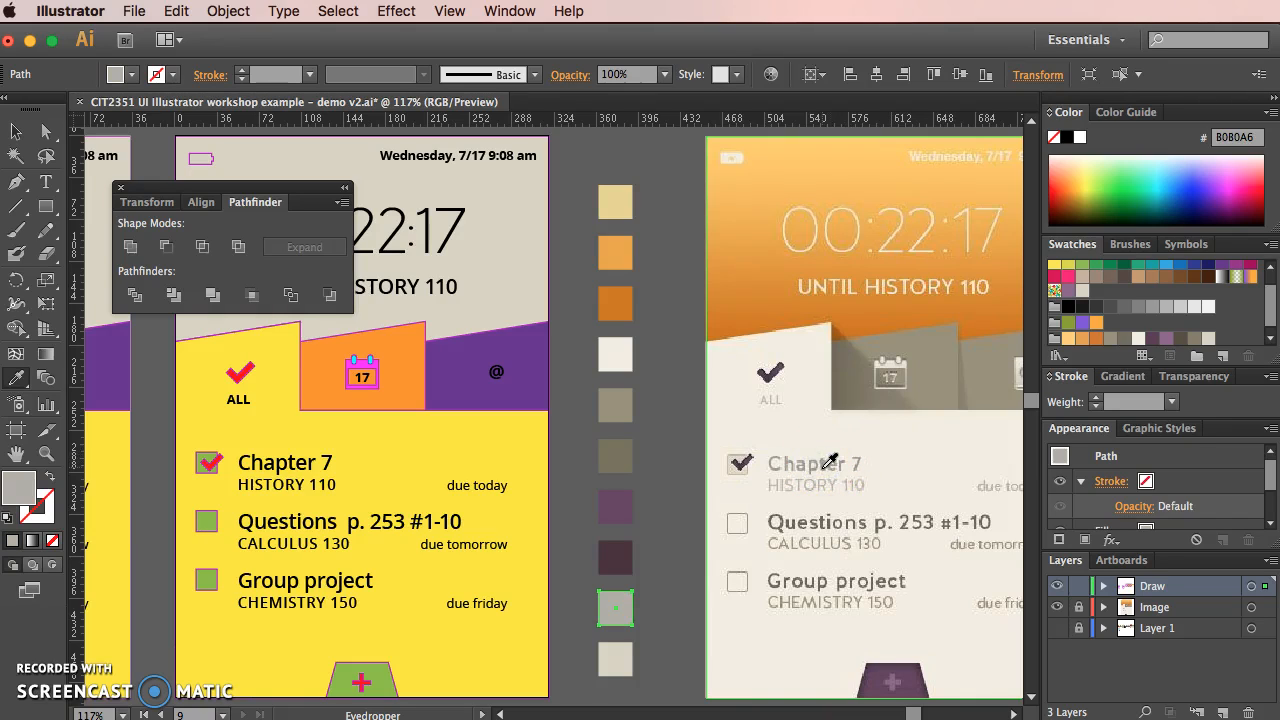
click(824, 466)
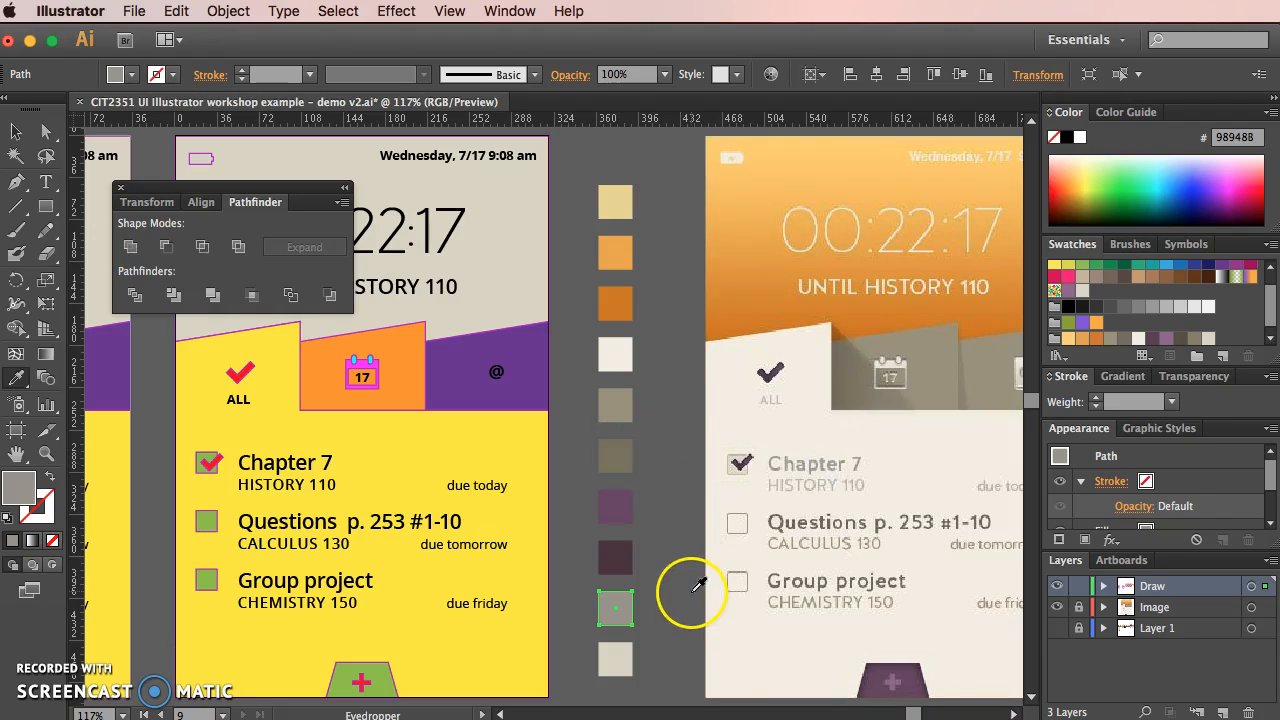
Step: Fill the tenth palette square with the beige D1CCB8 sampled from the reference's checked checkbox
super+click(616, 658)
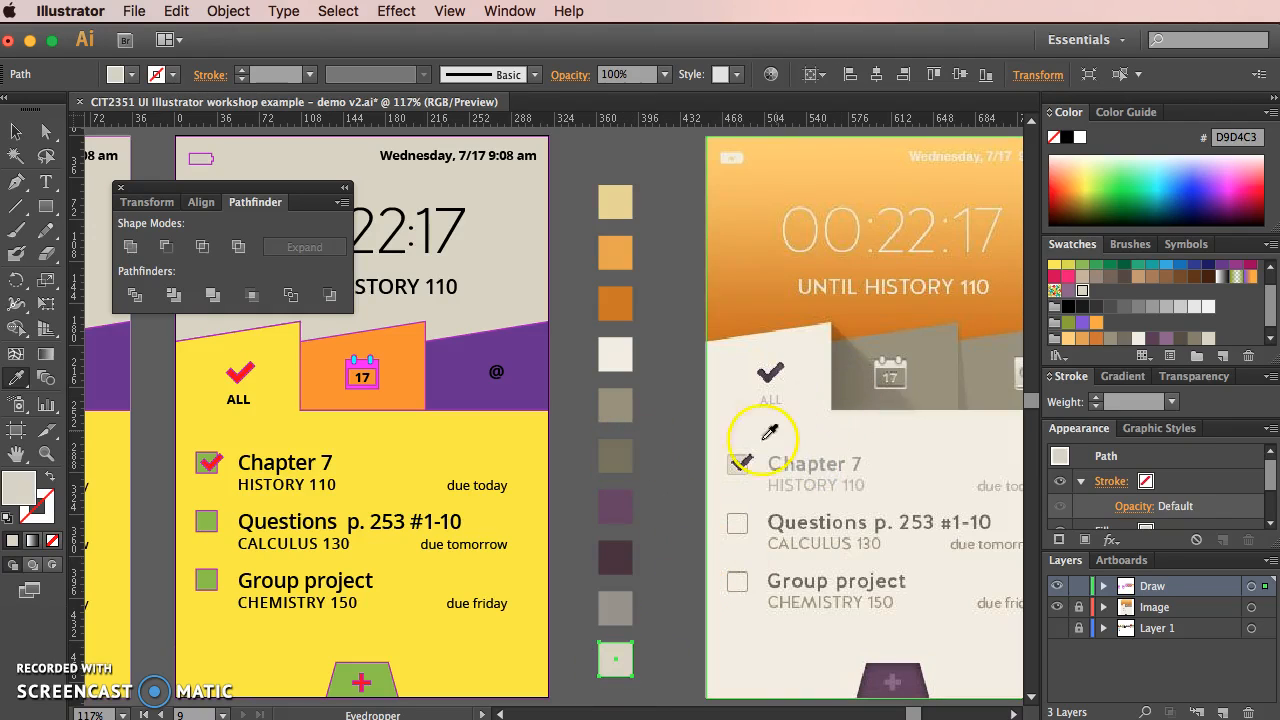
click(733, 468)
click(258, 214)
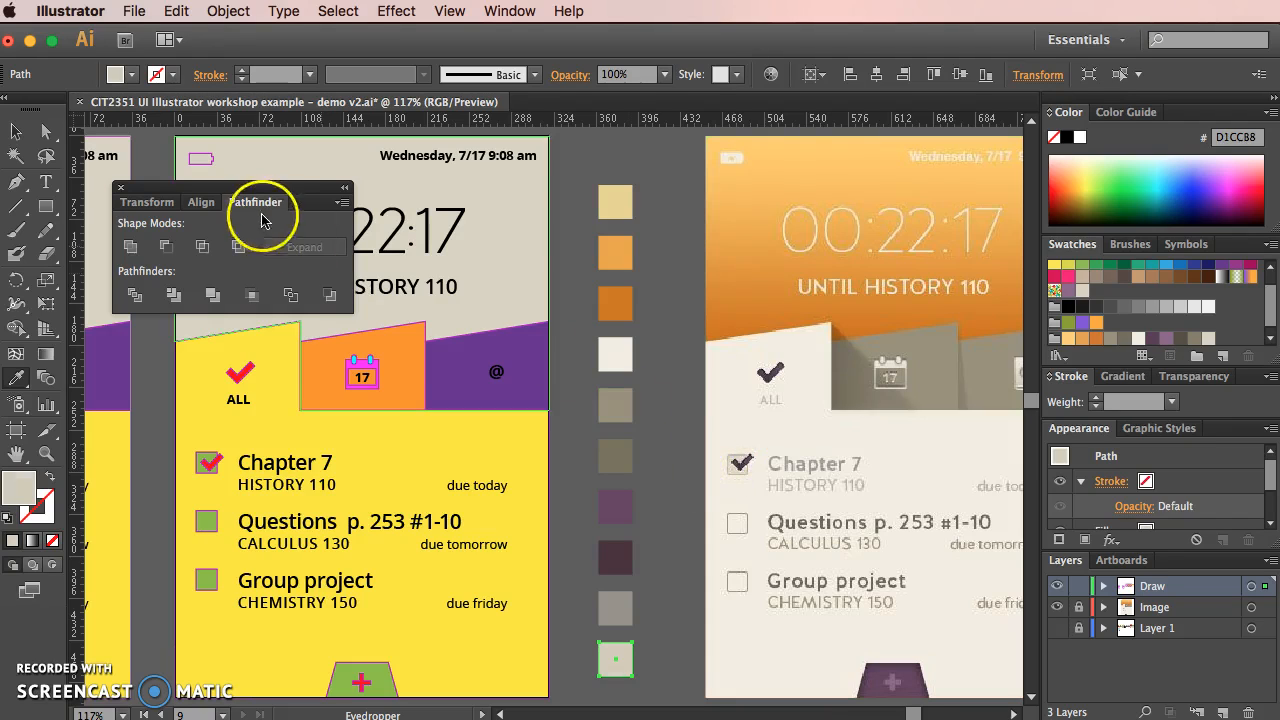
Step: Duplicate the cream and taupe squares beside the originals to start a second palette column
click(12, 129)
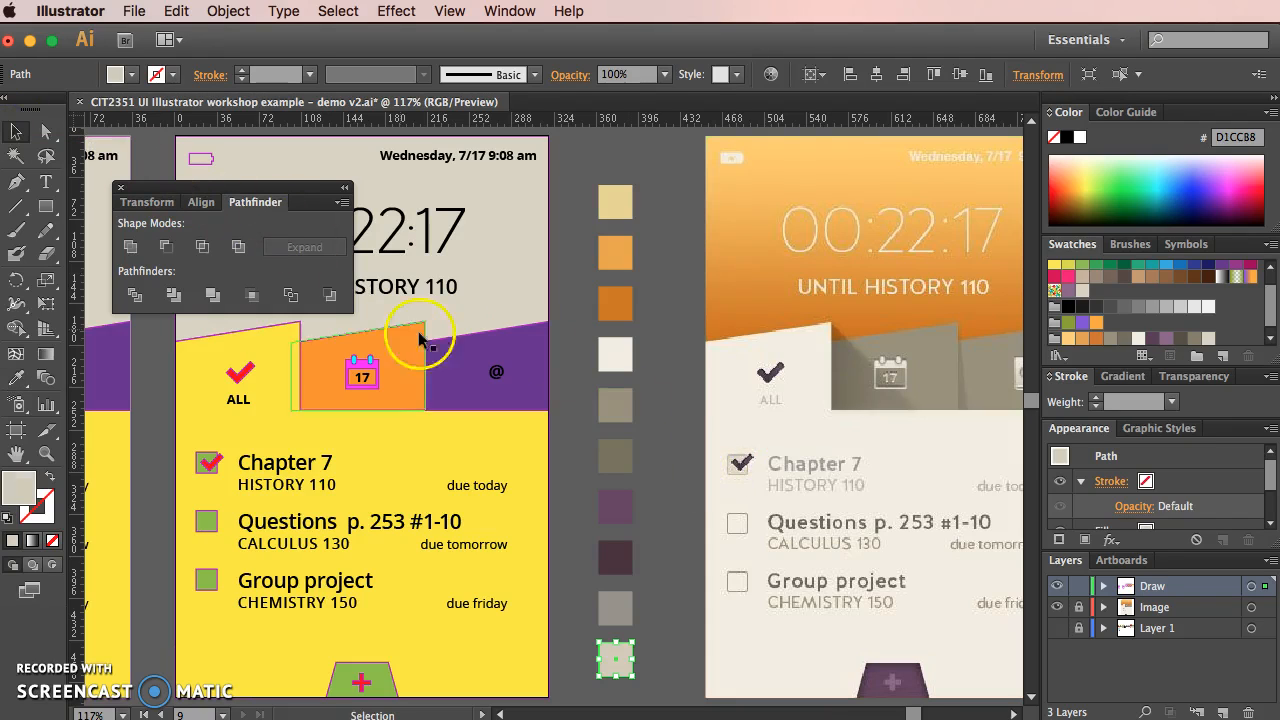
click(677, 363)
click(619, 405)
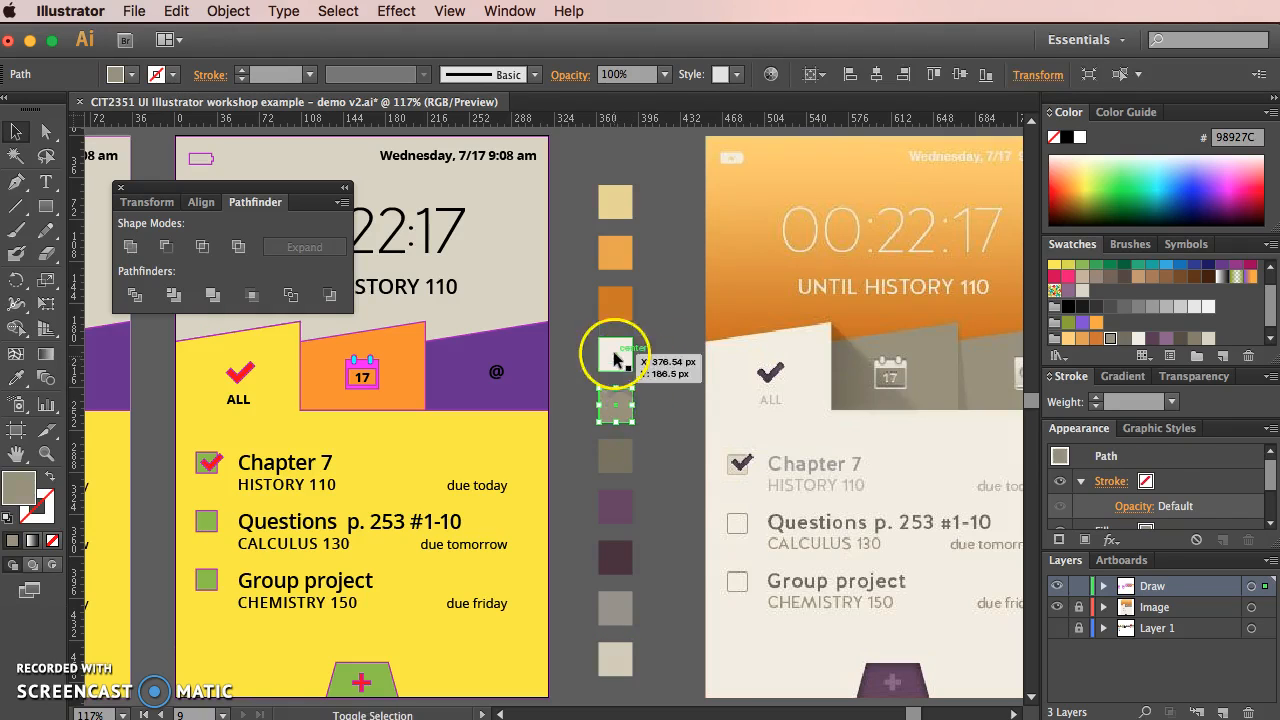
shift+click(614, 354)
drag(616, 350, 665, 348)
click(681, 291)
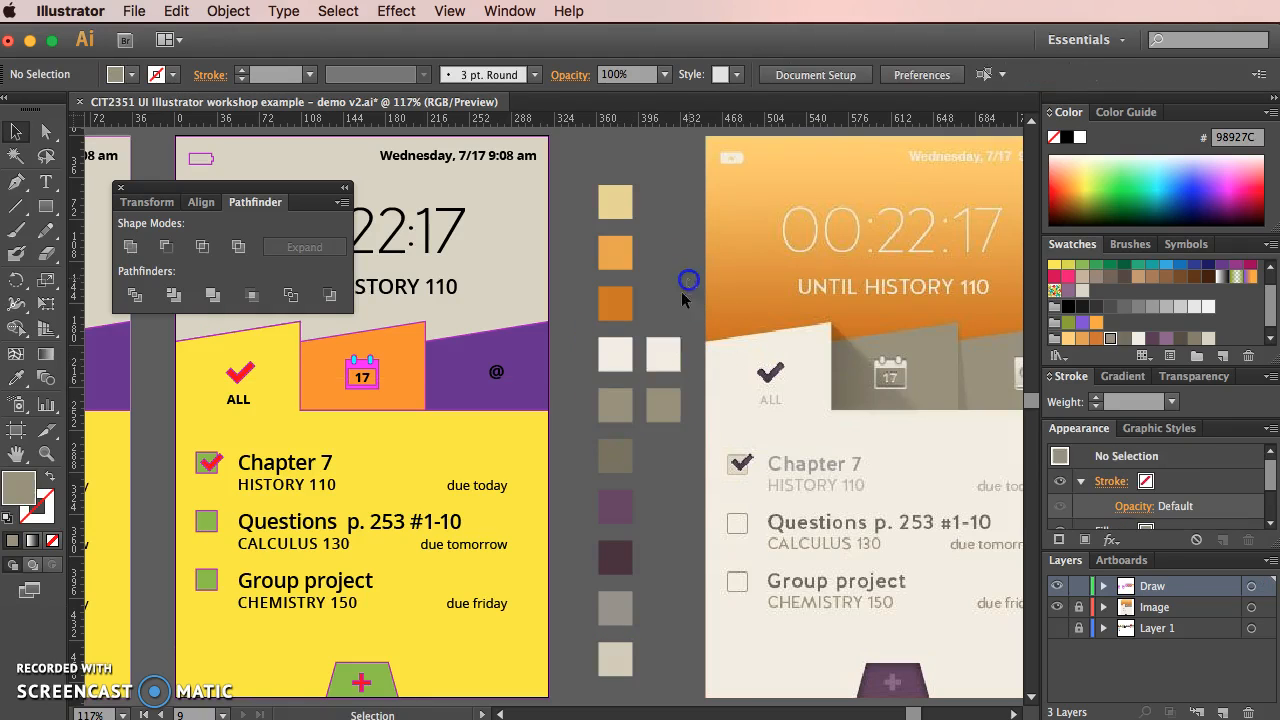
Step: Fill the upper square of the second column with white FFFFFF and the lower one with black 000000
click(670, 353)
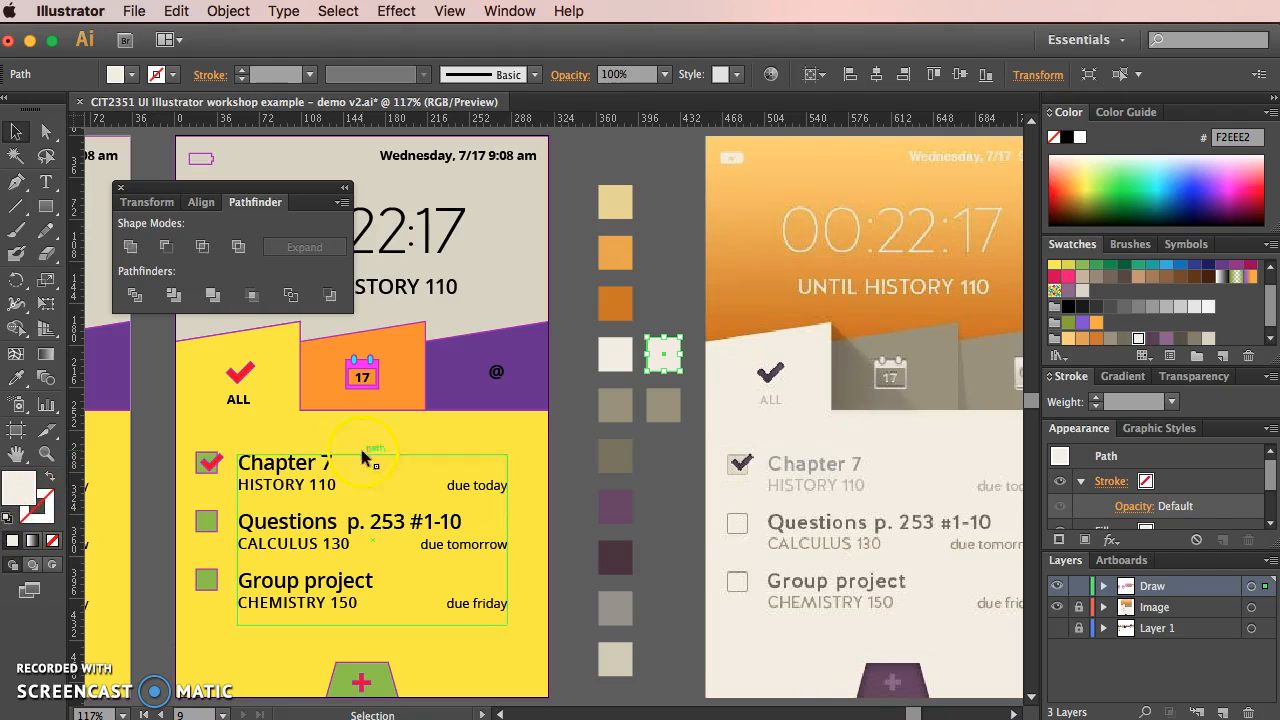
click(1085, 140)
click(729, 371)
click(663, 405)
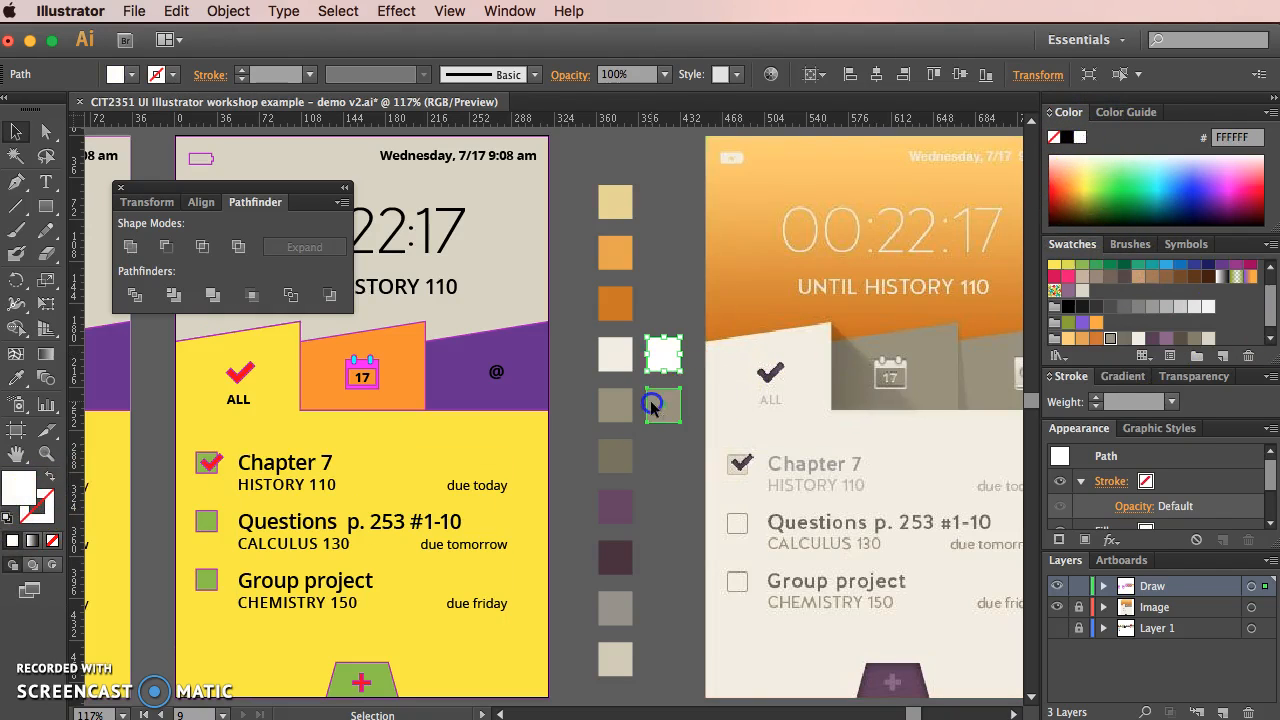
click(1065, 137)
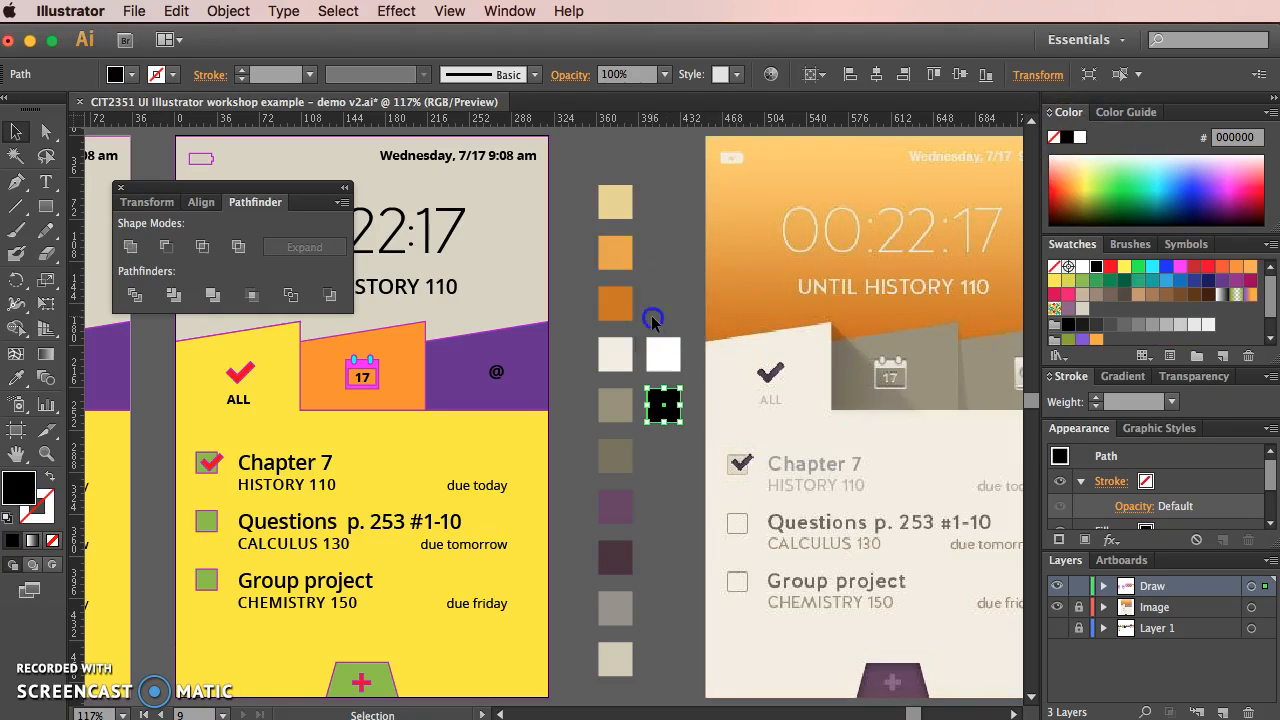
click(762, 350)
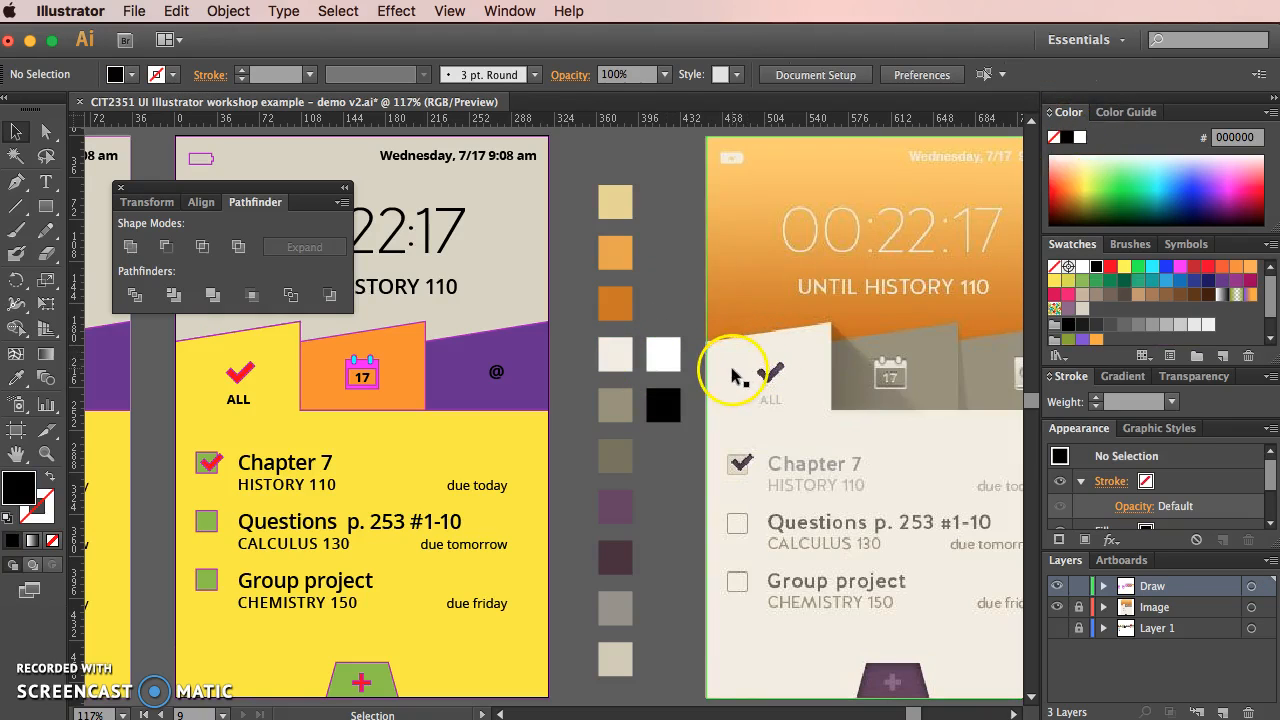
Step: Add the top square's light yellow E7D691 to the document as a new swatch
click(616, 202)
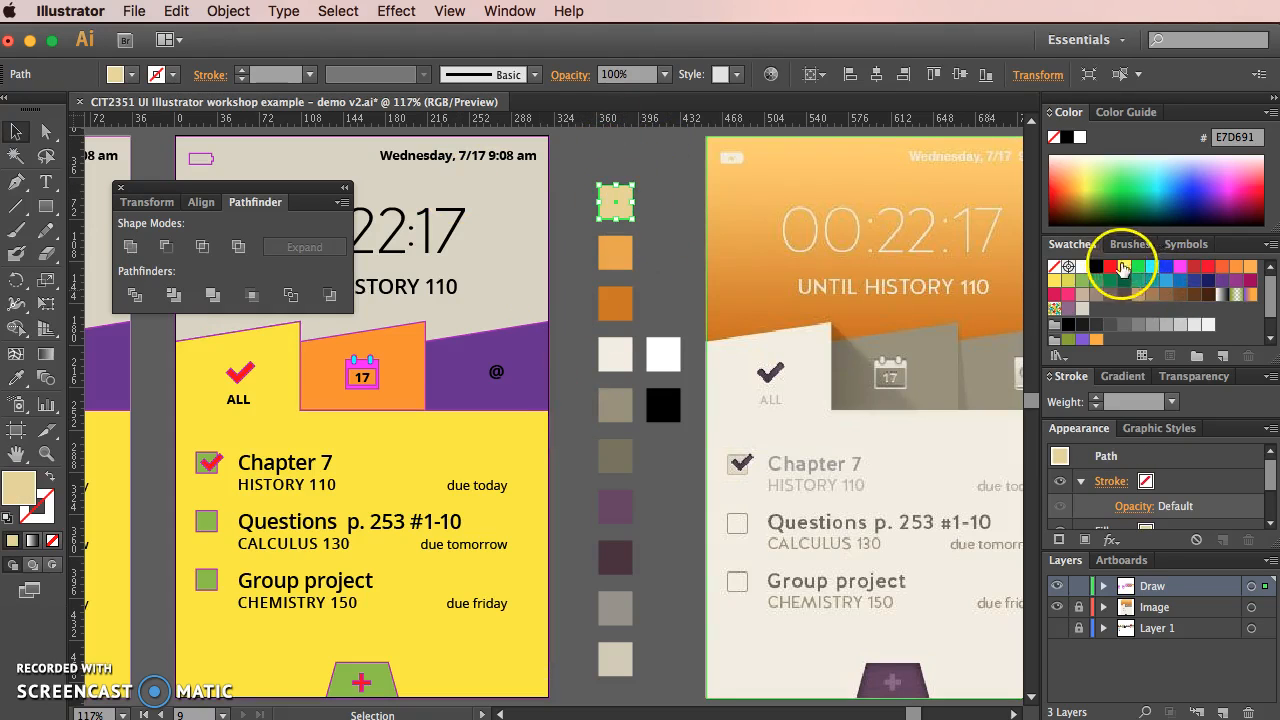
click(1272, 337)
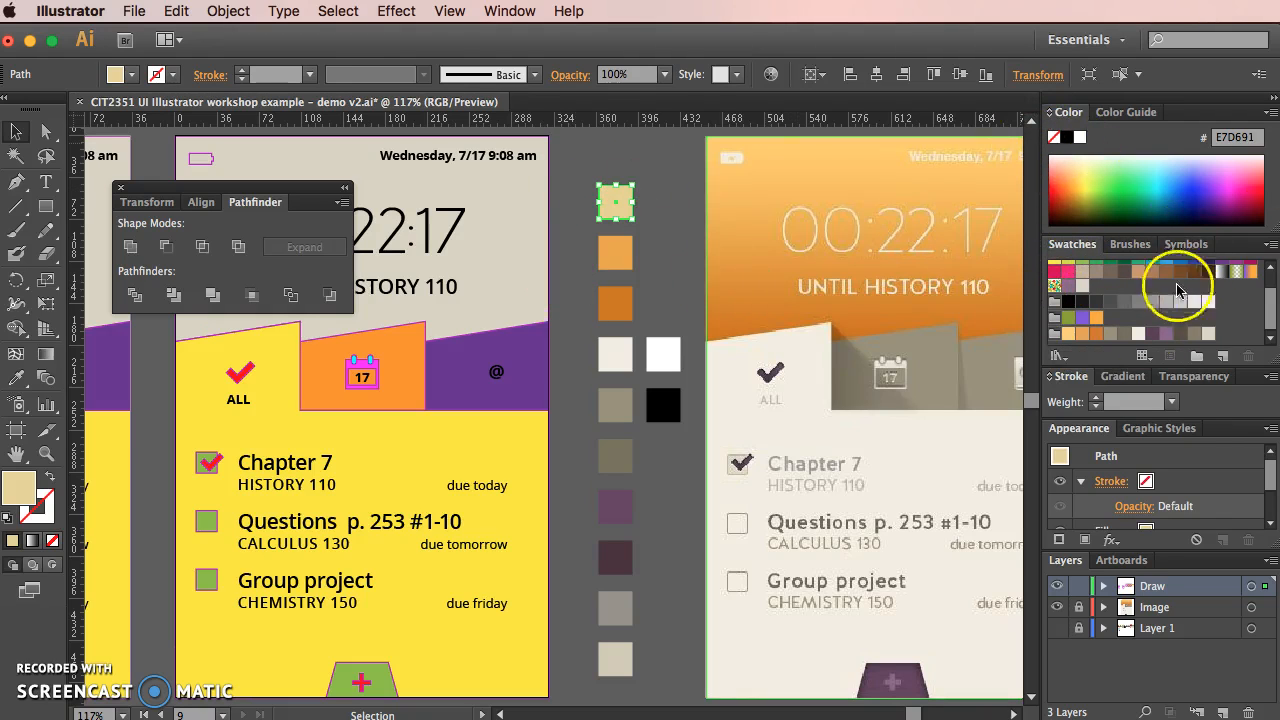
click(1222, 356)
click(1035, 672)
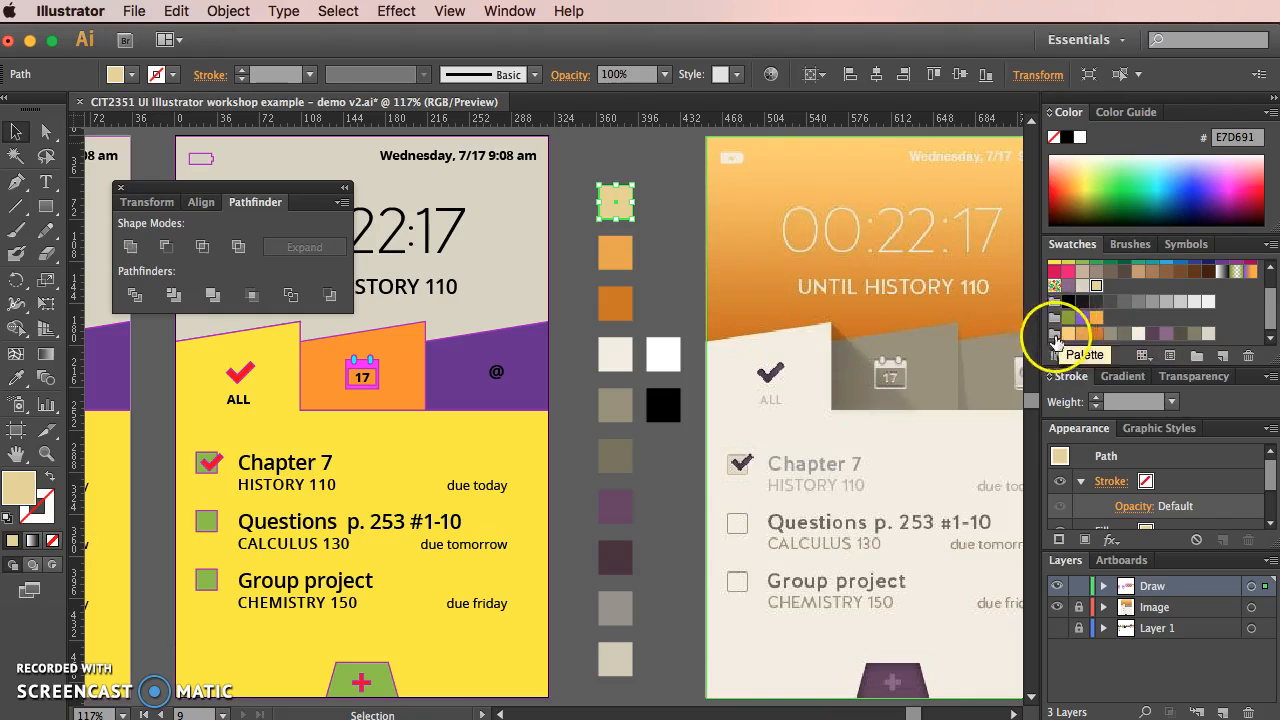
click(562, 165)
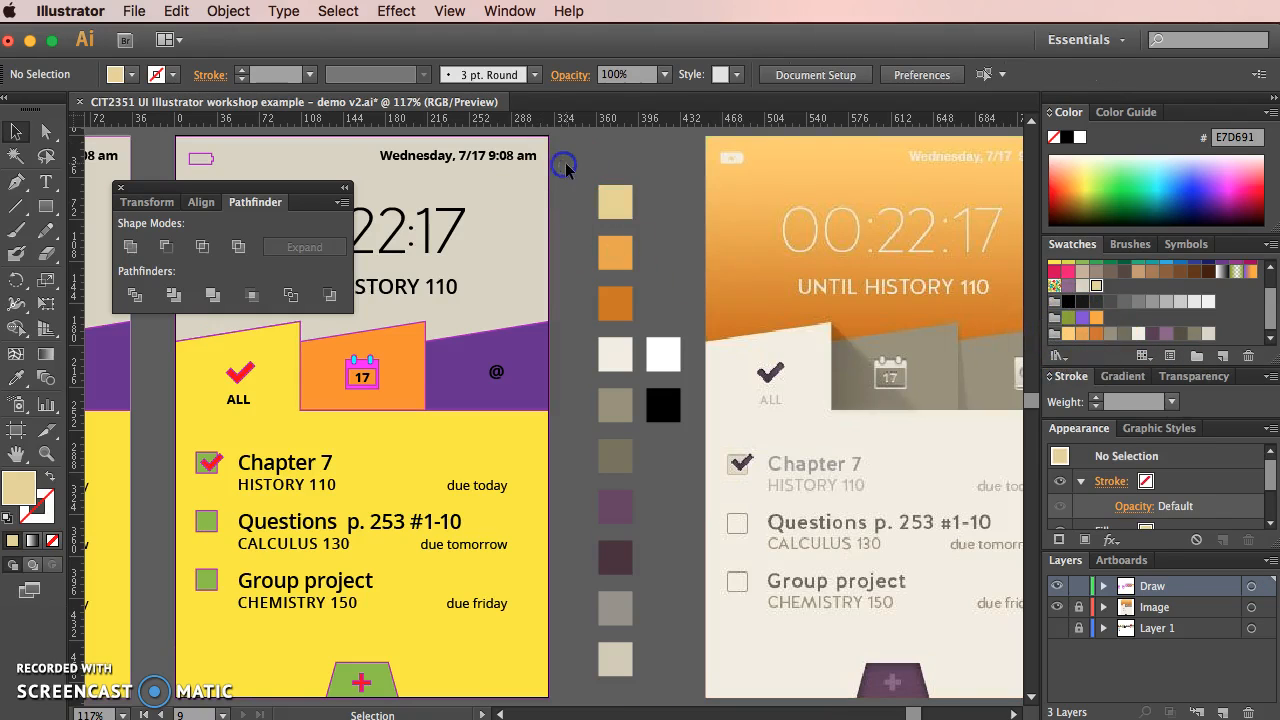
Step: Cut all twelve palette squares beside the Colour Refined screen to the clipboard
click(912, 712)
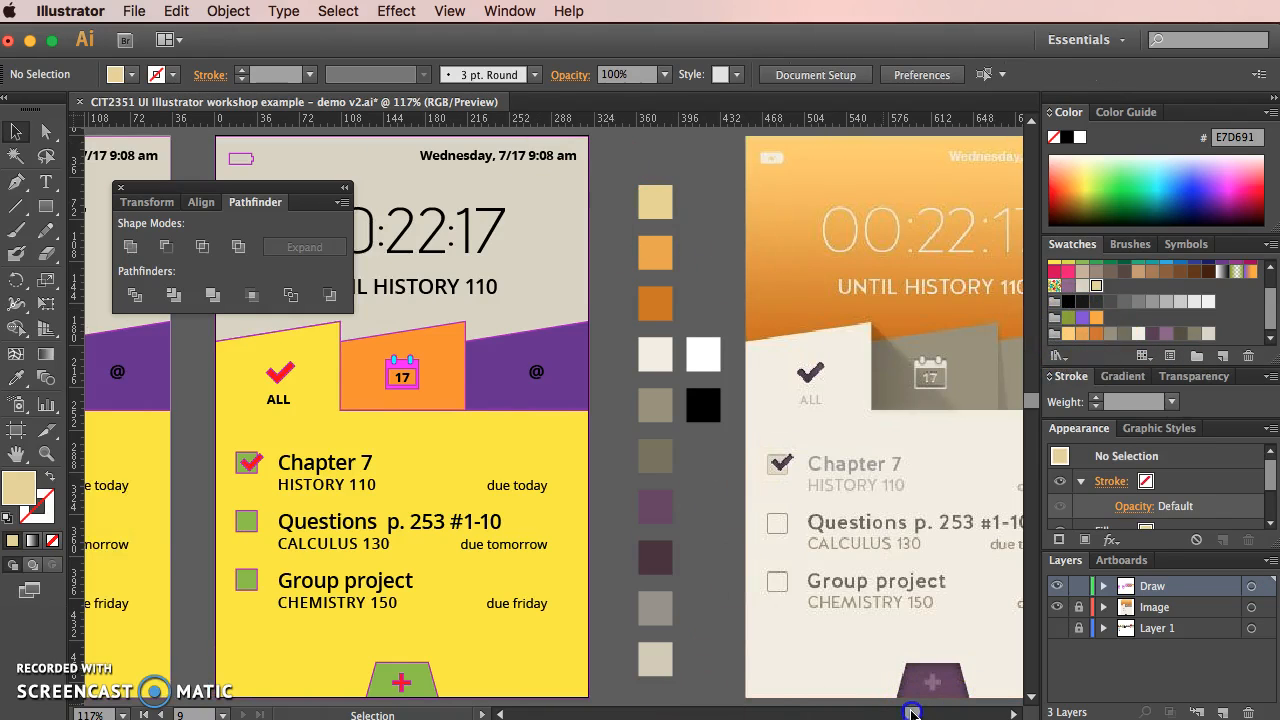
click(910, 712)
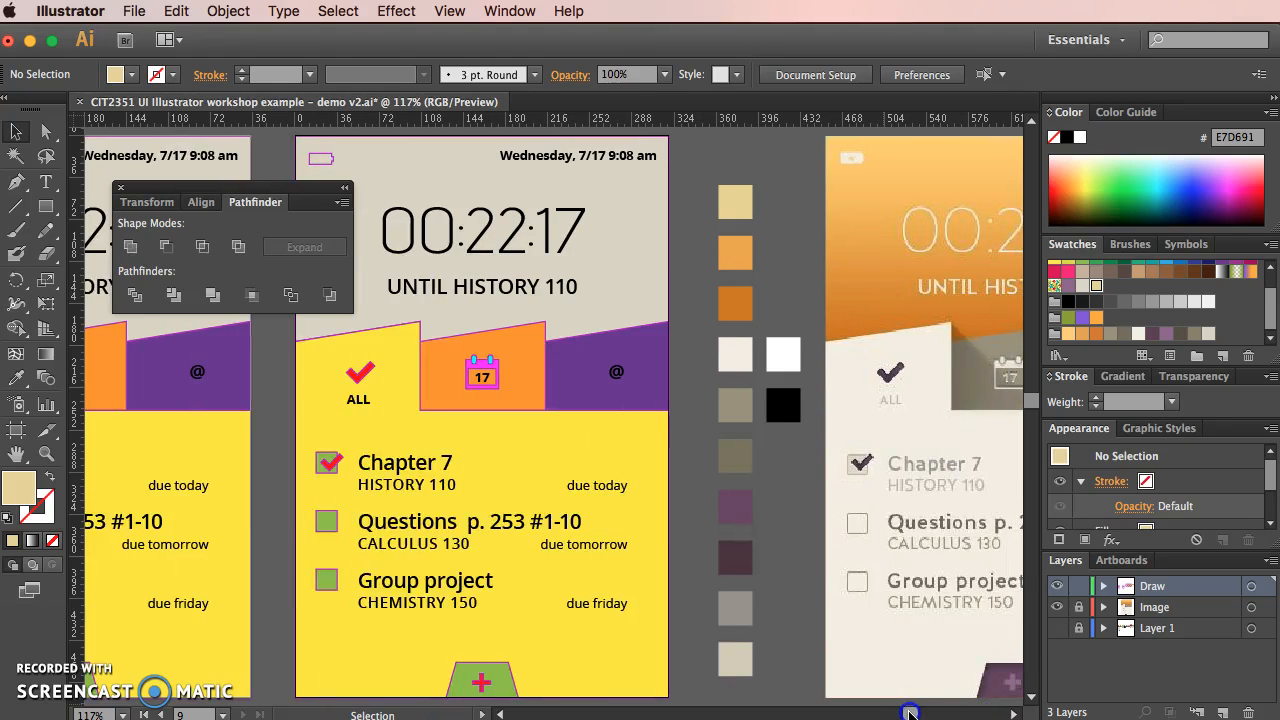
mouse_move(911, 714)
mouse_down()
mouse_move(922, 714)
mouse_move(907, 714)
mouse_up()
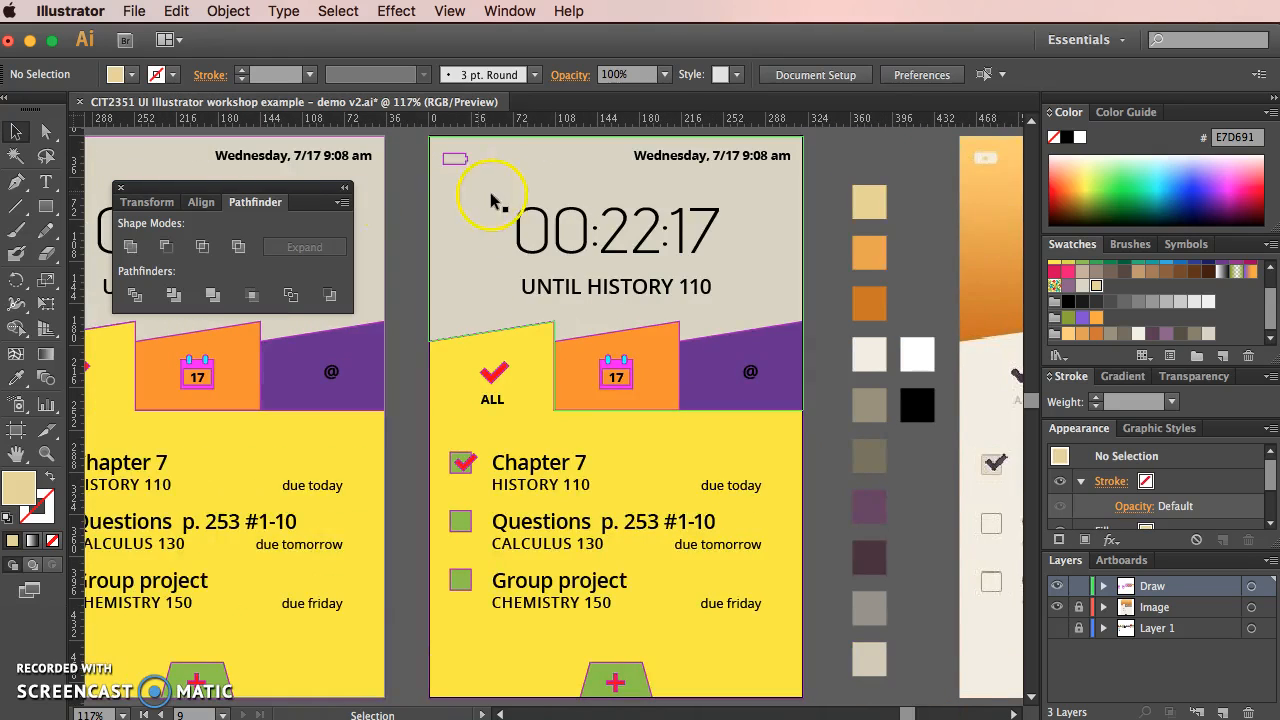
click(487, 244)
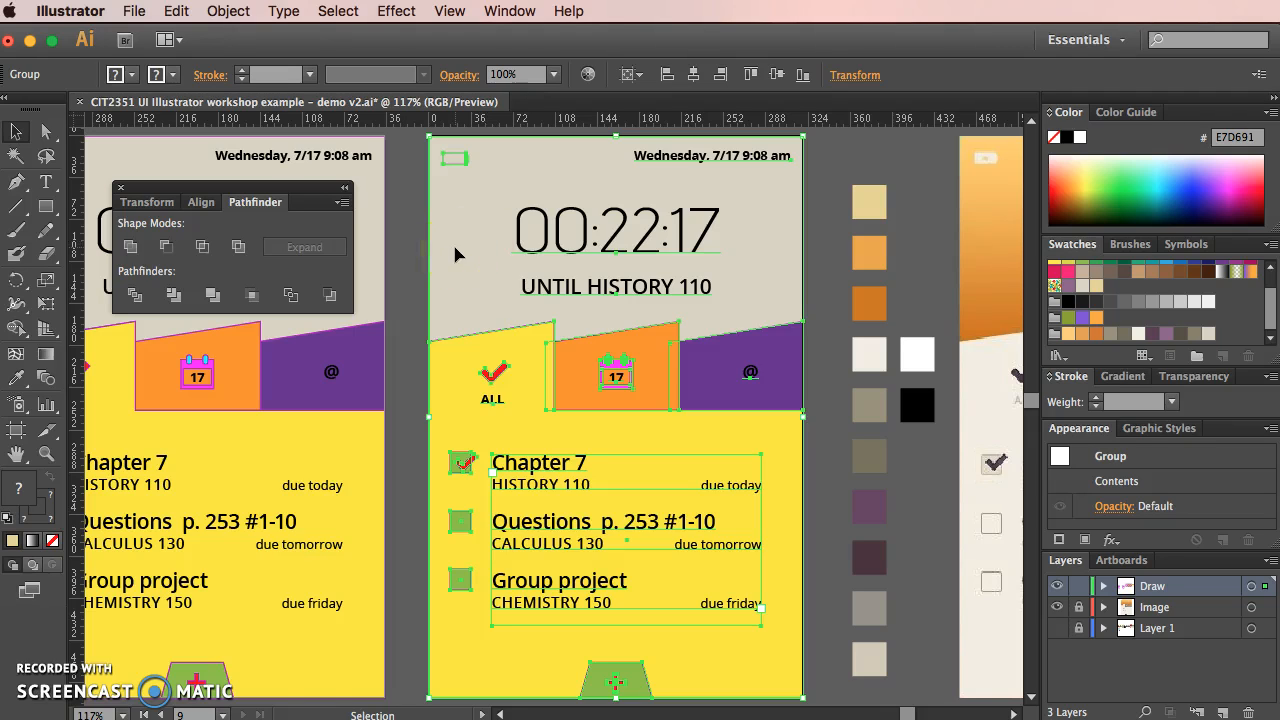
drag(831, 163, 937, 628)
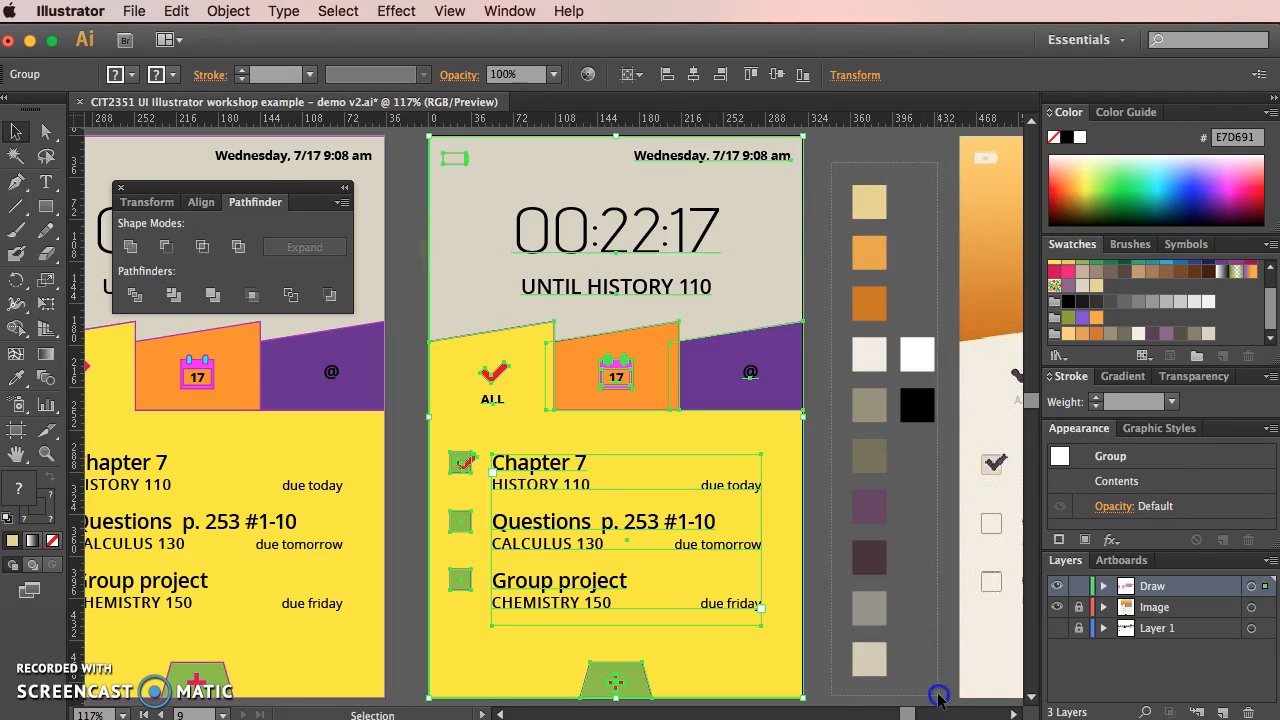
drag(937, 697, 937, 697)
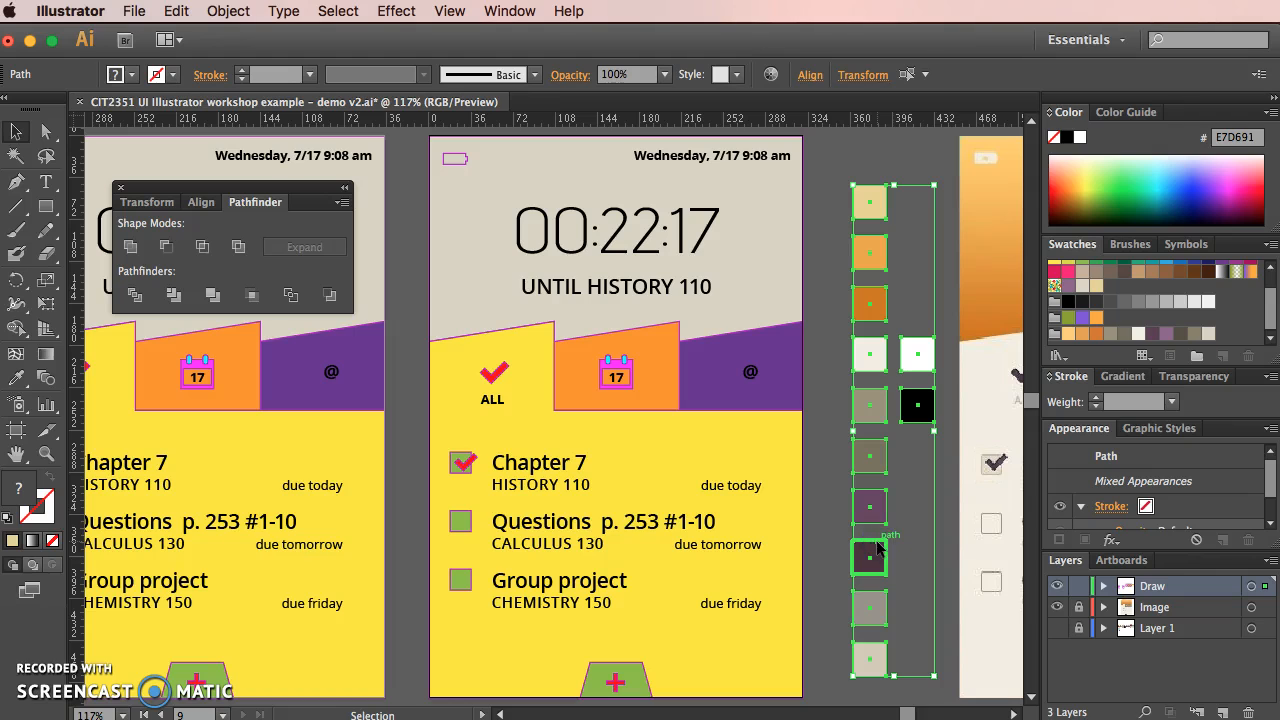
right_click(878, 546)
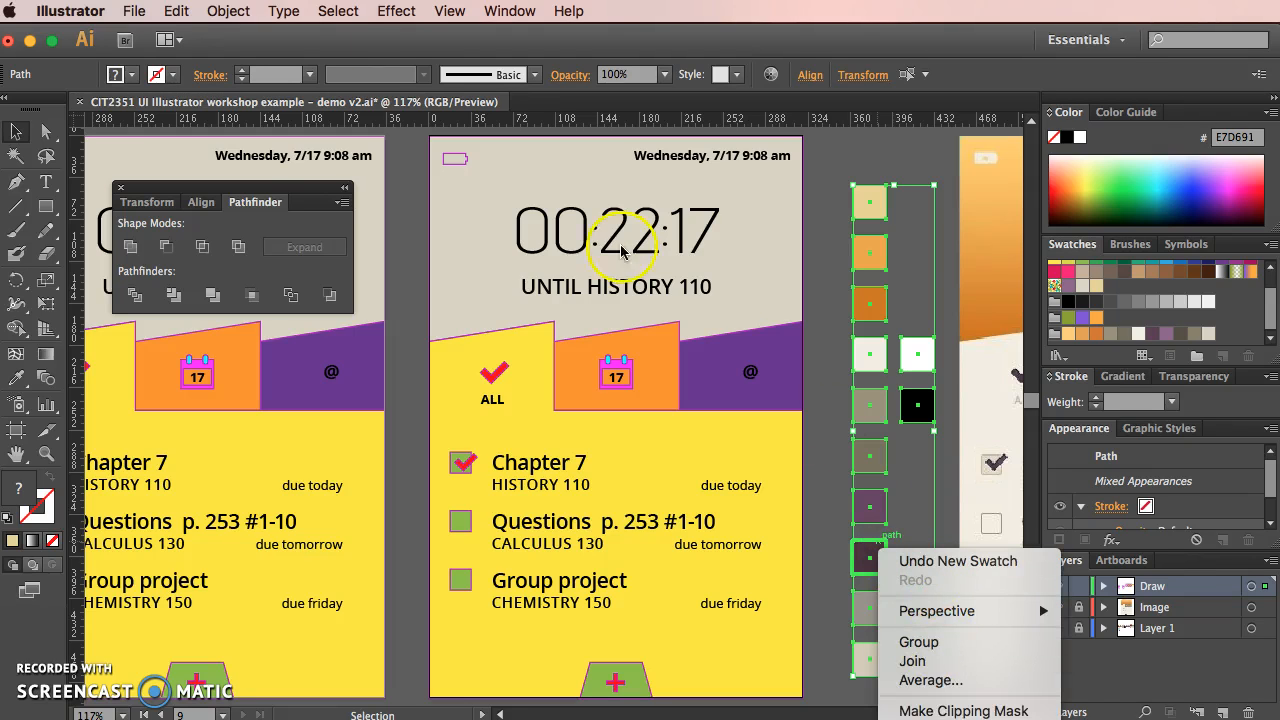
click(176, 10)
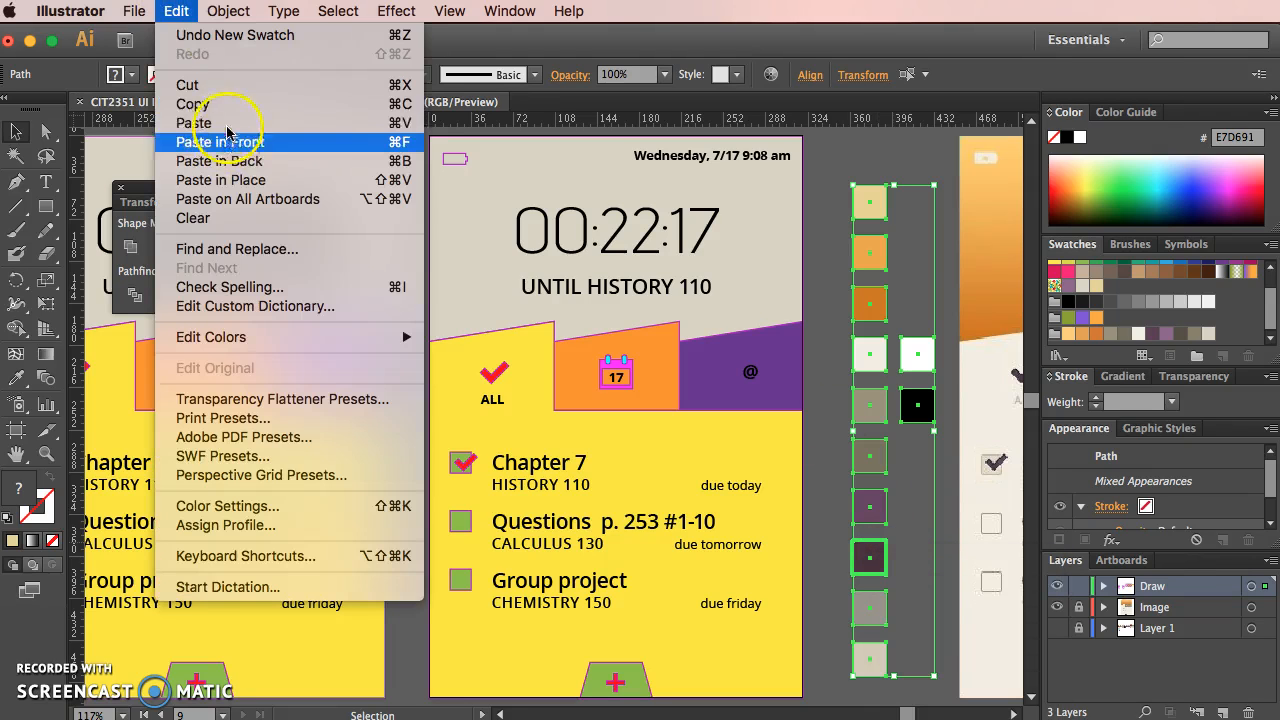
click(230, 88)
Step: Isolate the Screen Elements group and paste the cut palette squares in front at their original position
click(805, 222)
double_click(804, 222)
click(793, 228)
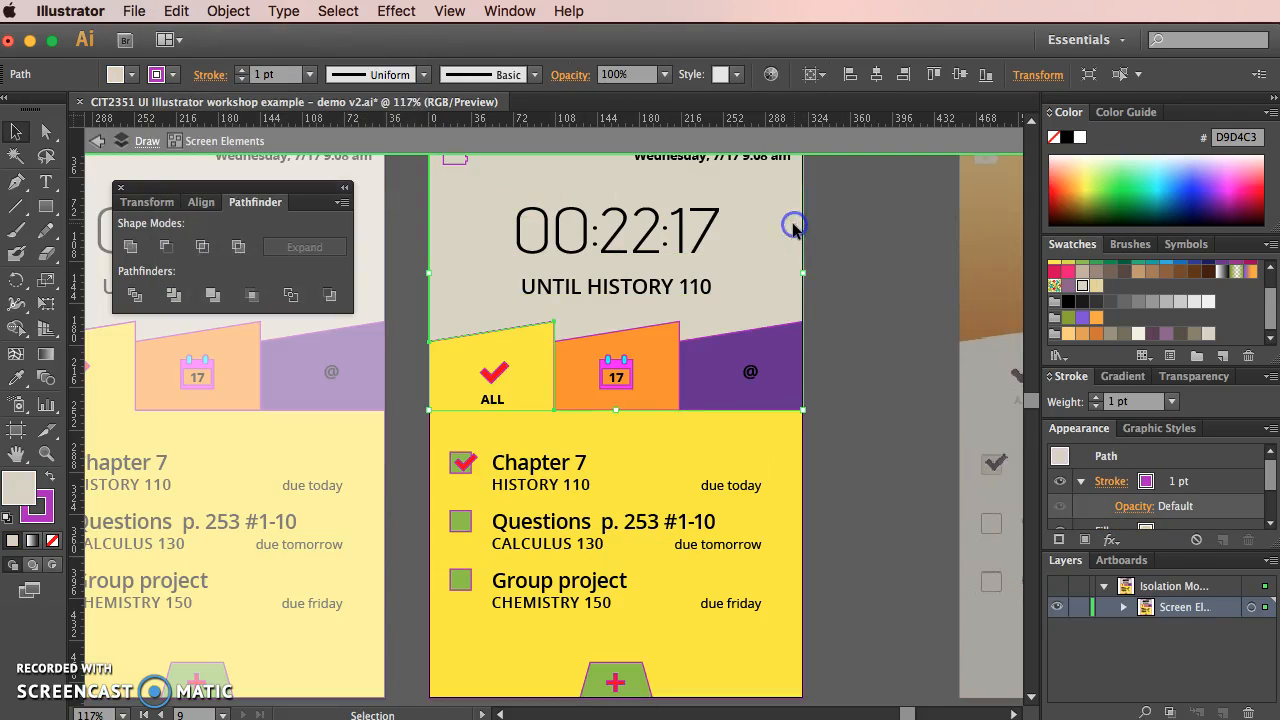
click(830, 220)
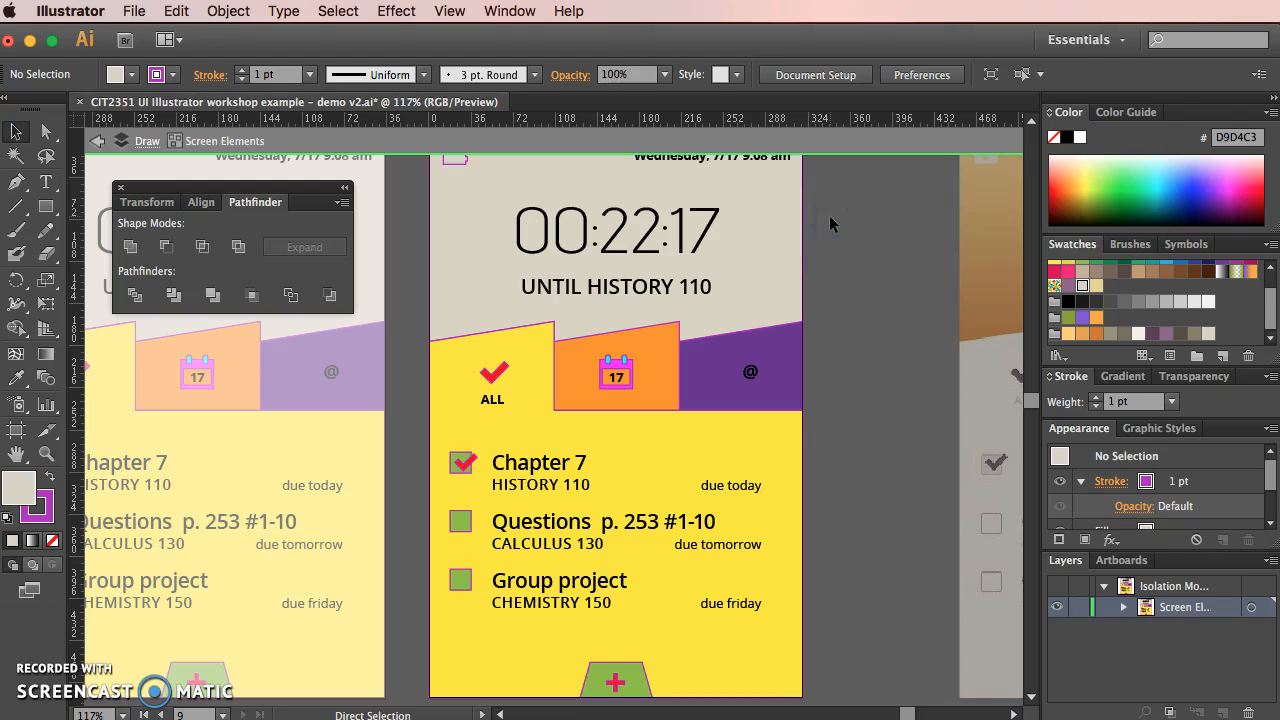
key(super+f)
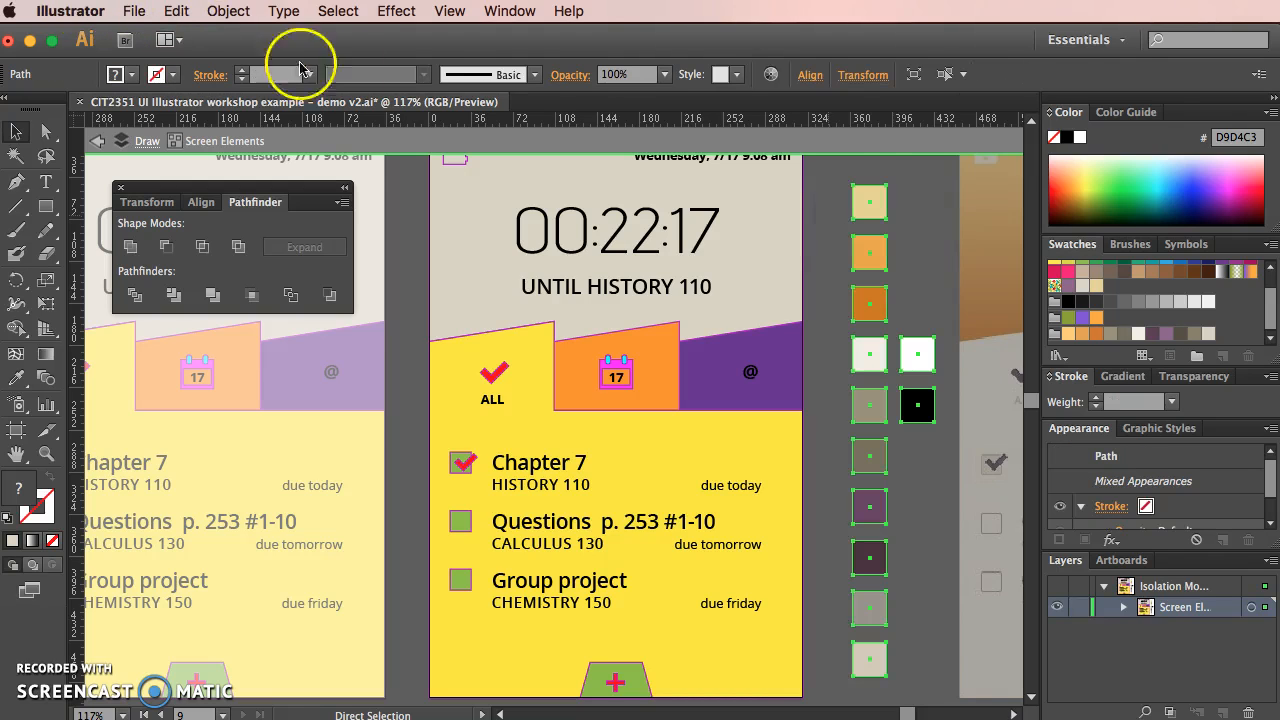
click(868, 175)
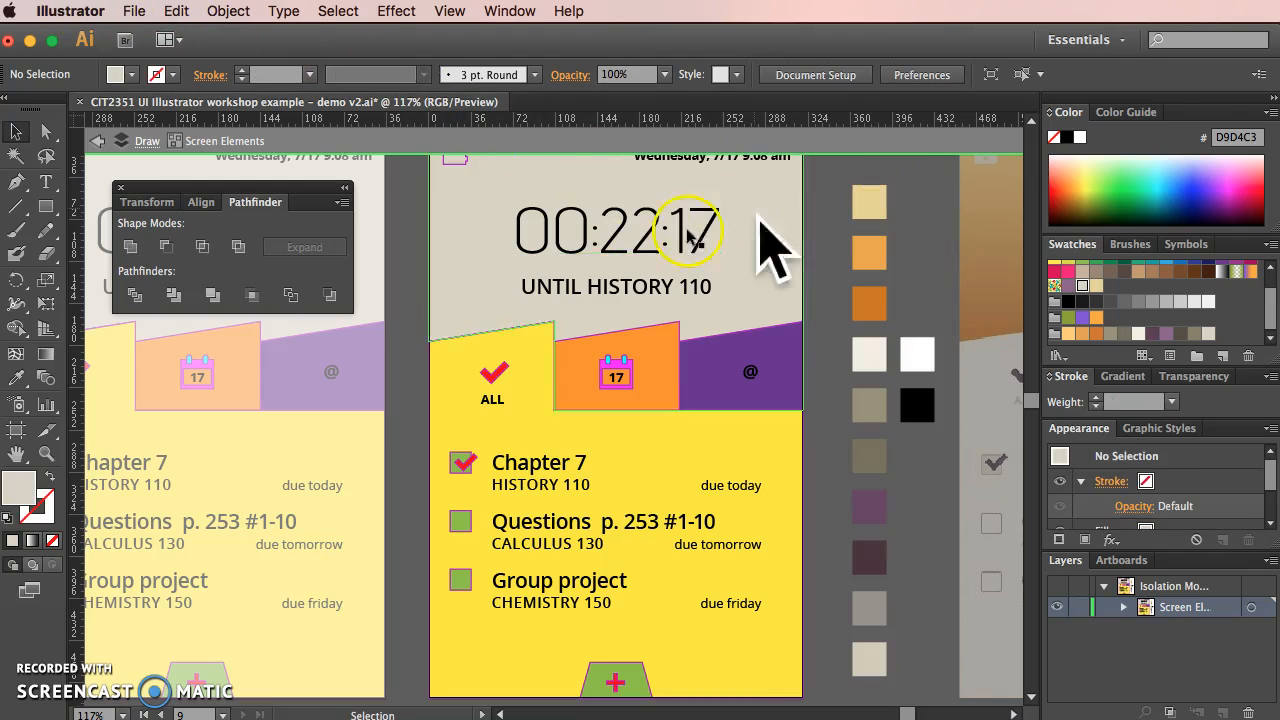
Step: Fill the screen's header background with the orange E8A646 sampled from the second palette square, leaving it without a stroke
click(767, 223)
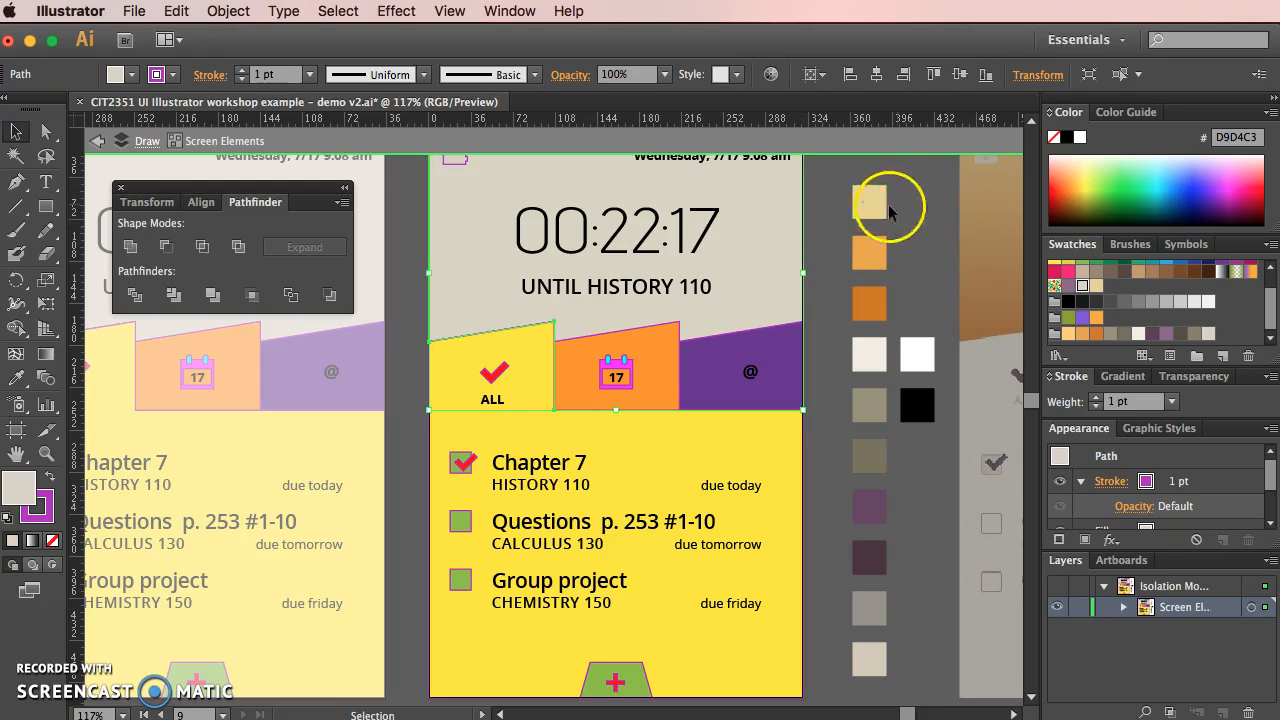
scroll(769, 246, up, 3)
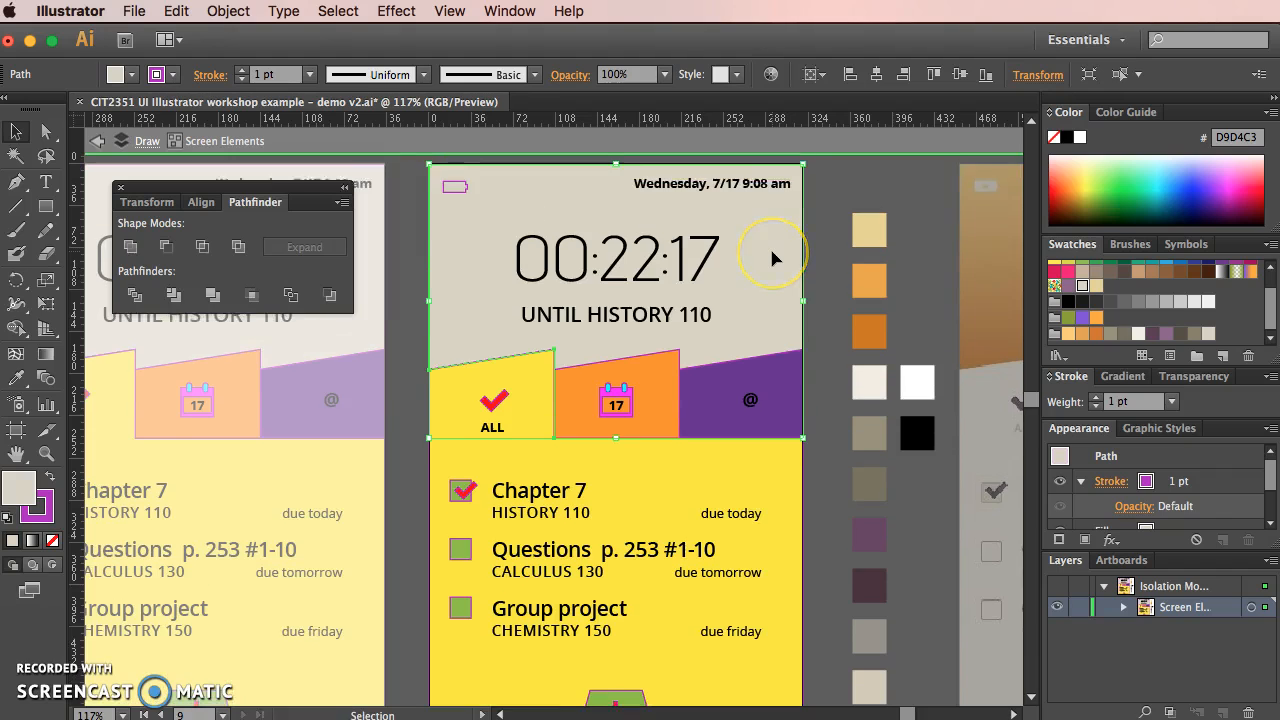
click(16, 377)
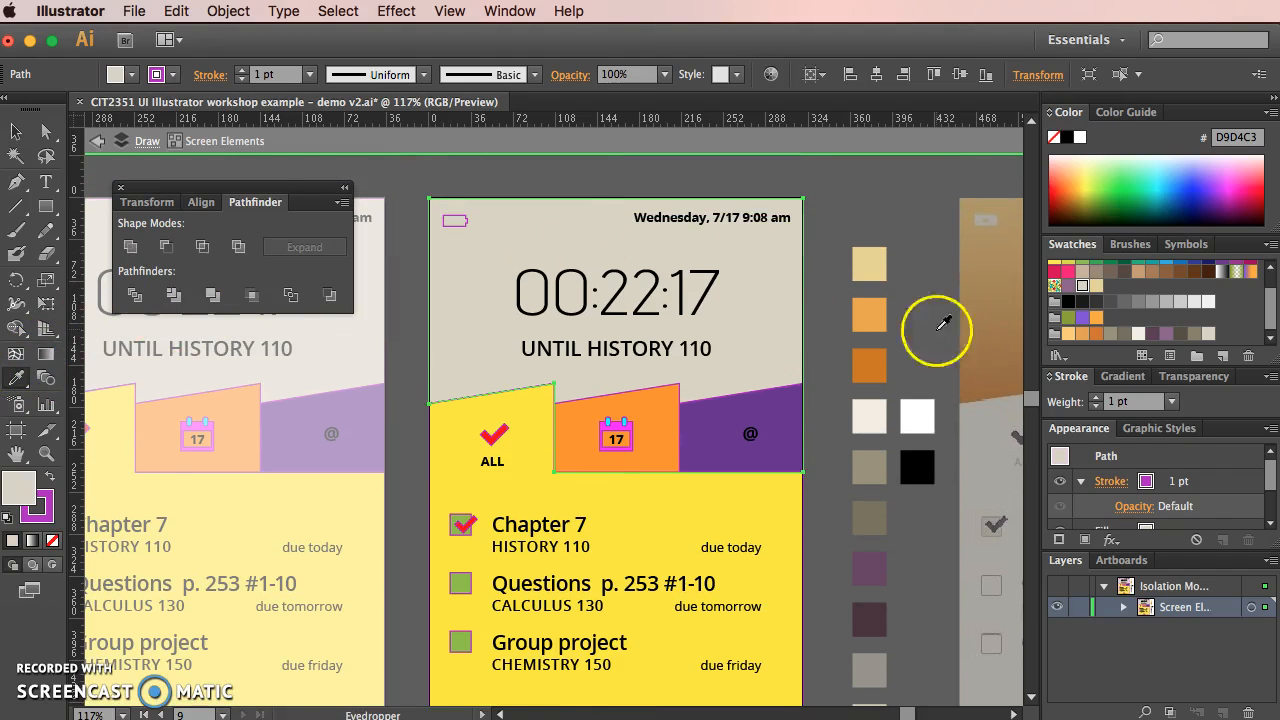
click(871, 315)
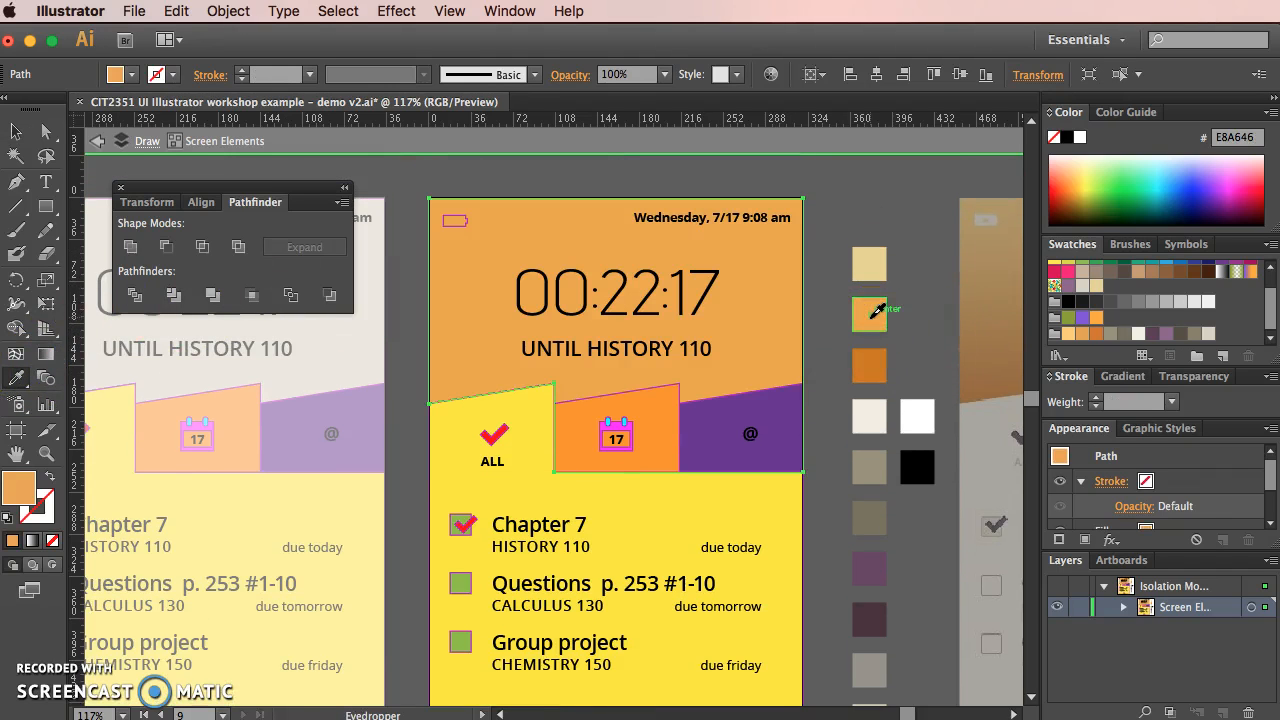
key(v)
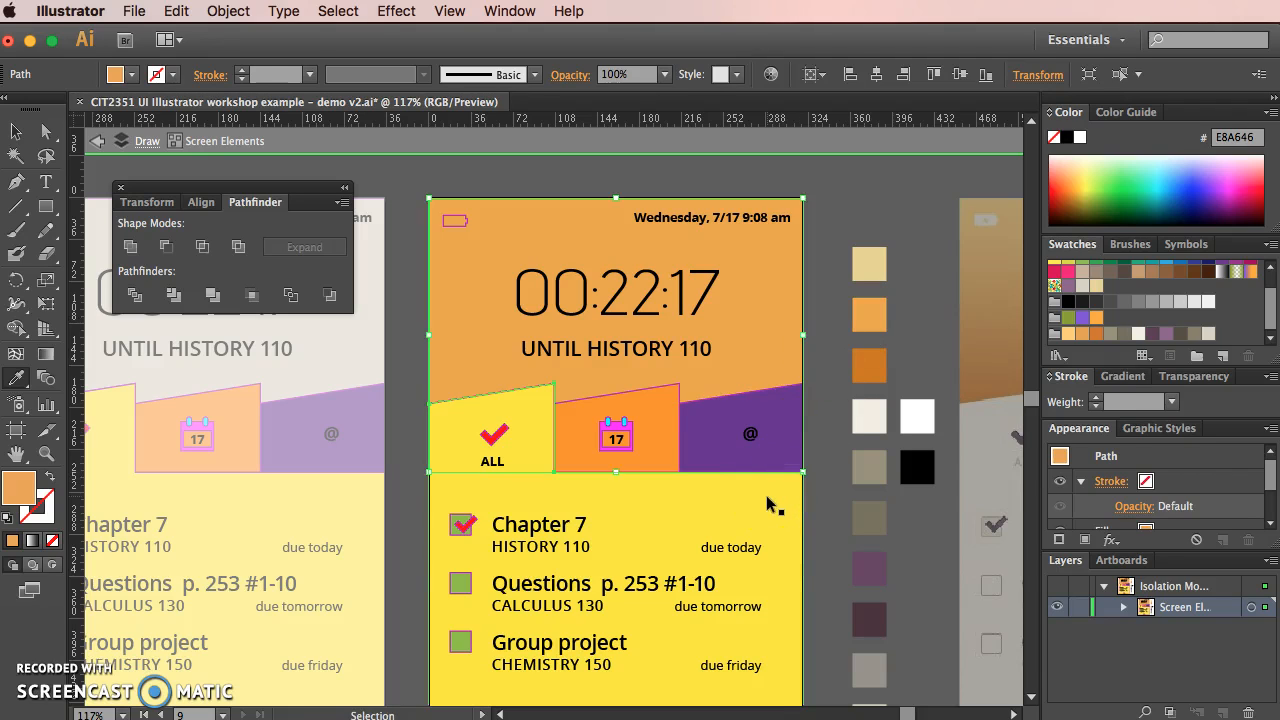
Step: Fill the task list background and its ALL tab with the cream F2EEE2 from the palette
click(766, 495)
key(i)
click(872, 410)
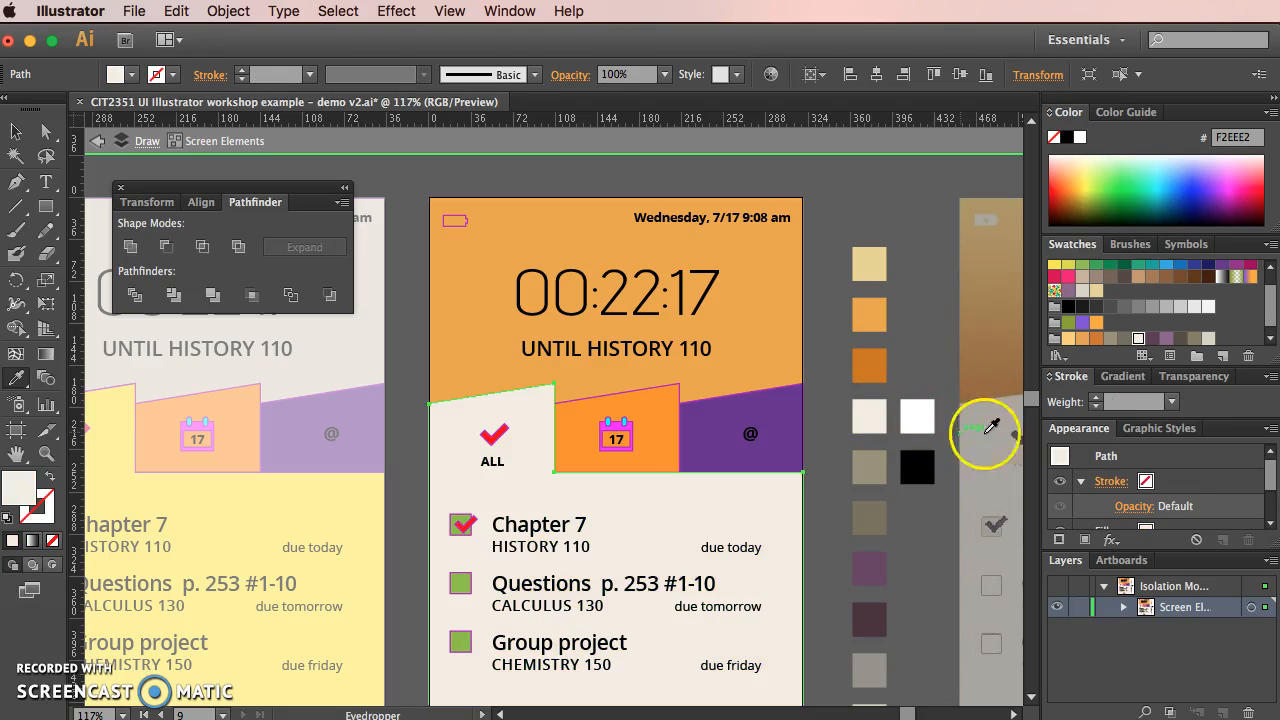
key(v)
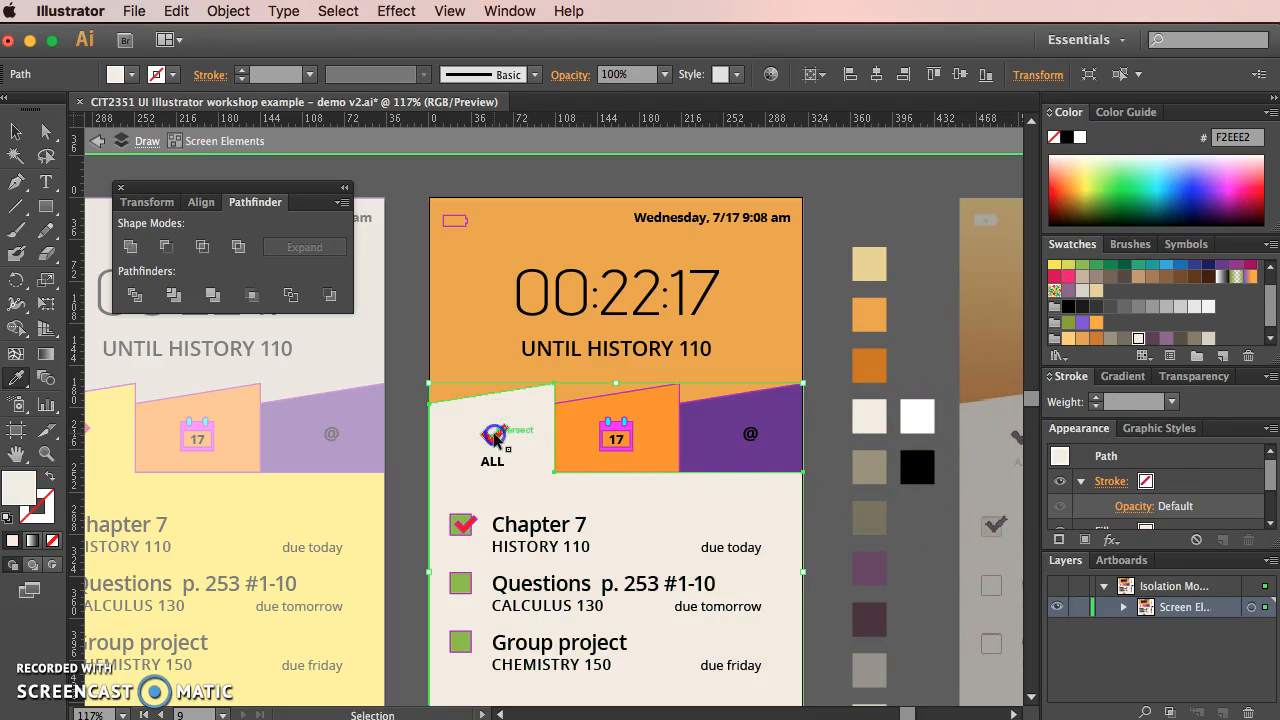
Step: Fill the ALL tab's checkmark and the Chapter 7 checkmark with the purple 644263 from the palette
click(495, 437)
key(i)
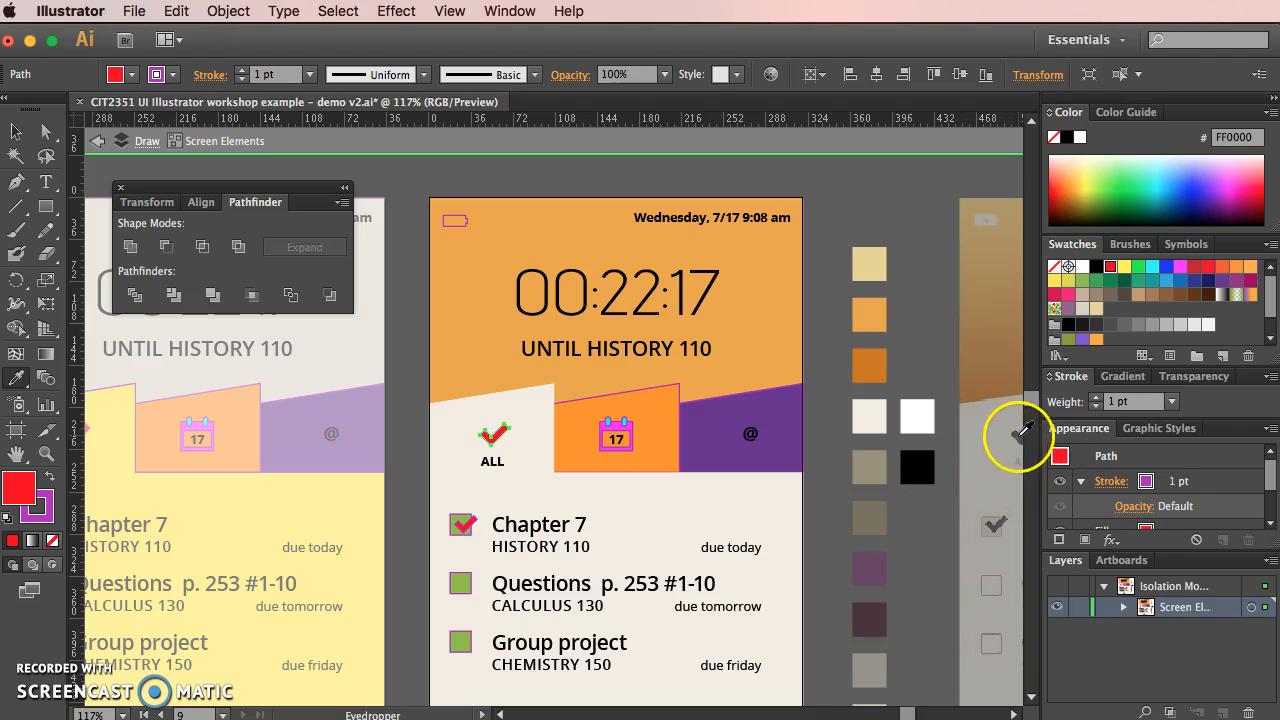
click(1021, 433)
click(868, 604)
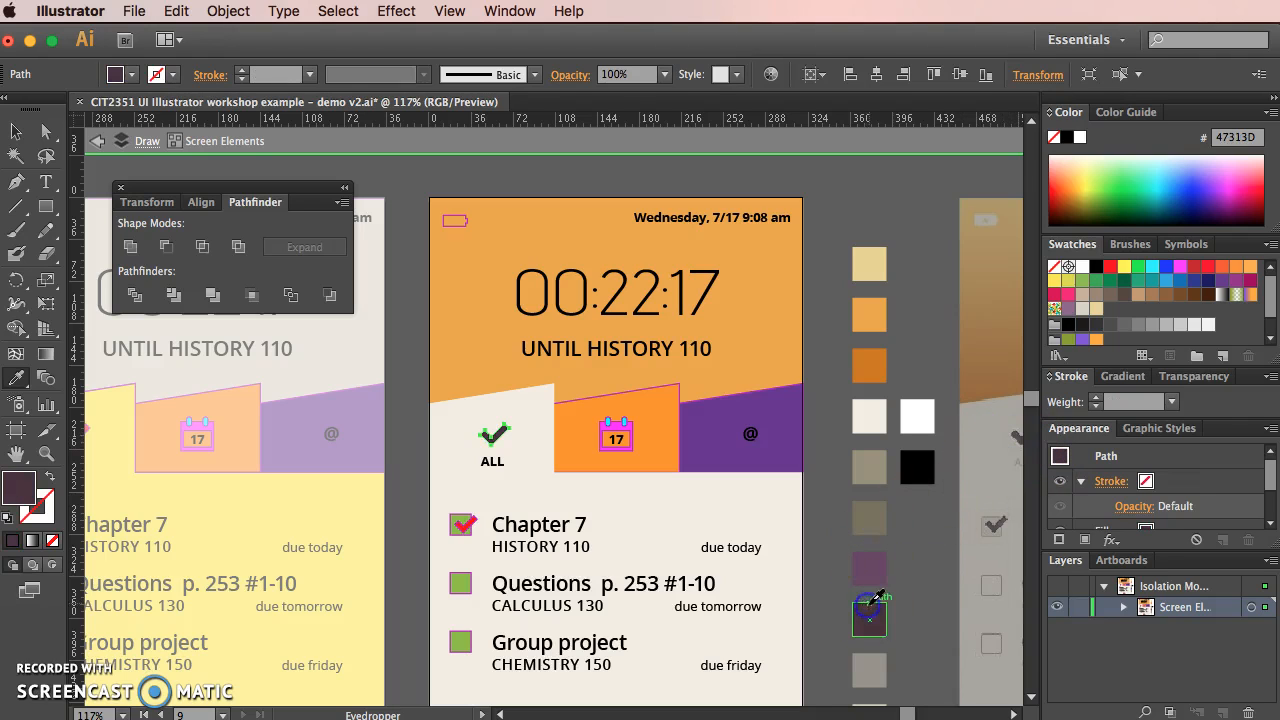
click(868, 567)
key(v)
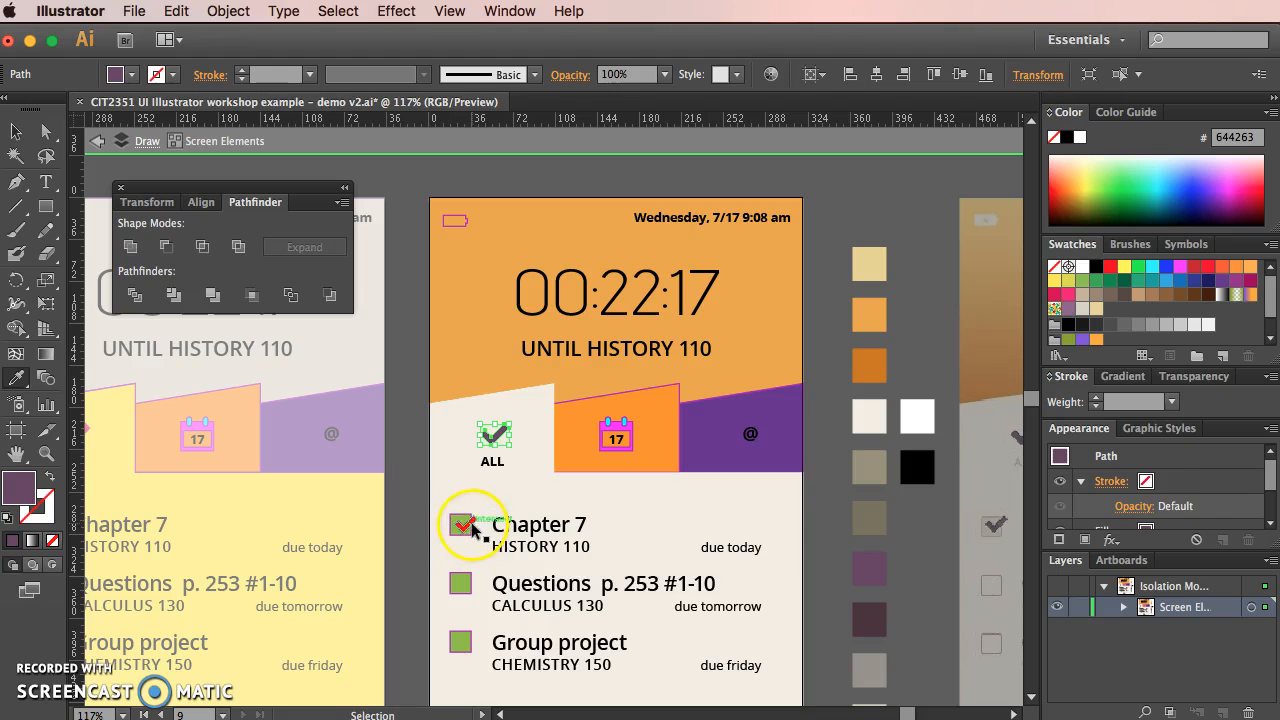
super+click(473, 527)
click(868, 566)
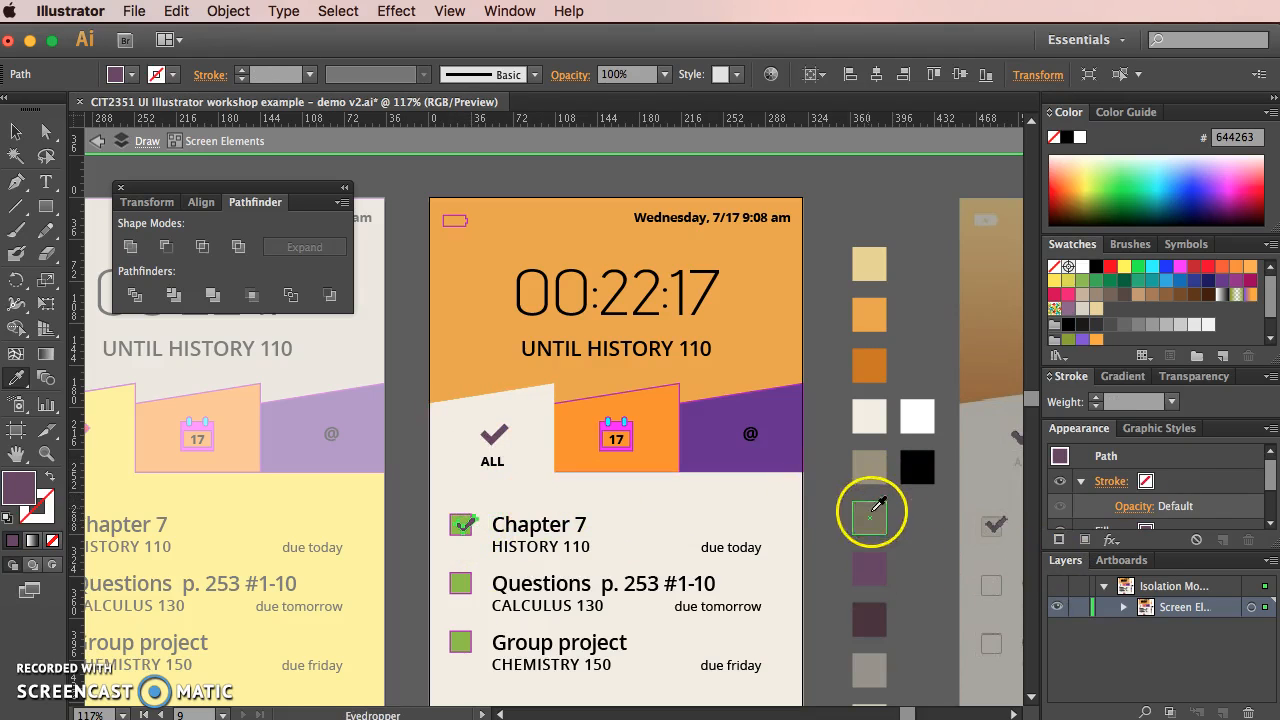
Step: Fill the calendar tab with the taupe sampled from the matching tab in the reference image
scroll(820, 465, down, 2)
super+click(665, 398)
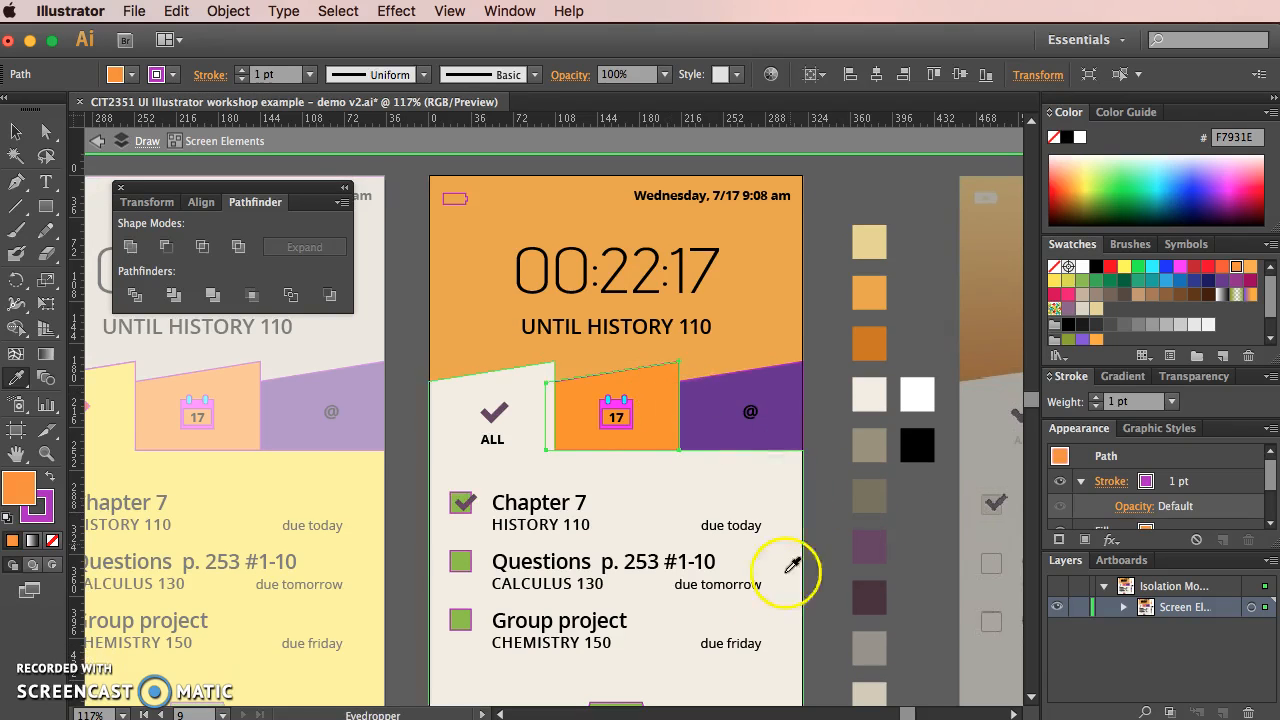
drag(909, 714, 909, 712)
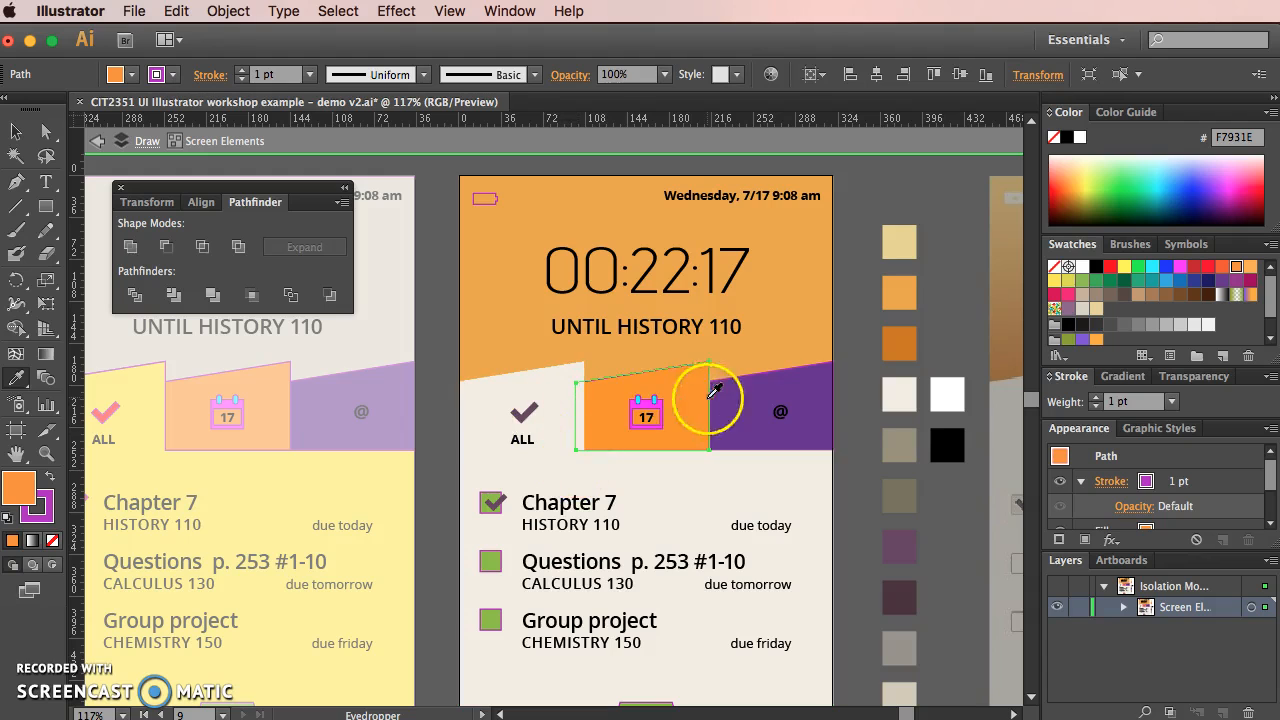
drag(906, 713, 915, 713)
click(880, 405)
Step: Fill the @ tab with the taupe 98927C used for the reference's inactive tabs and deselect it
key(v)
click(409, 378)
key(i)
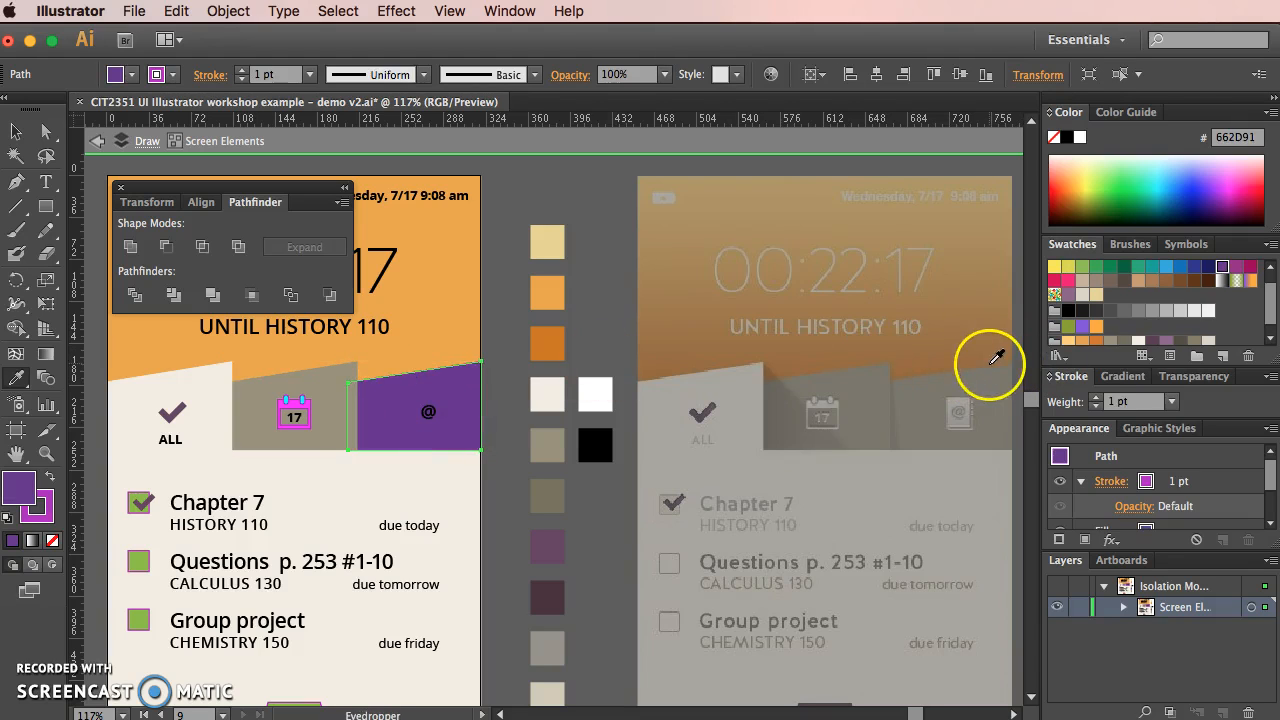
click(988, 368)
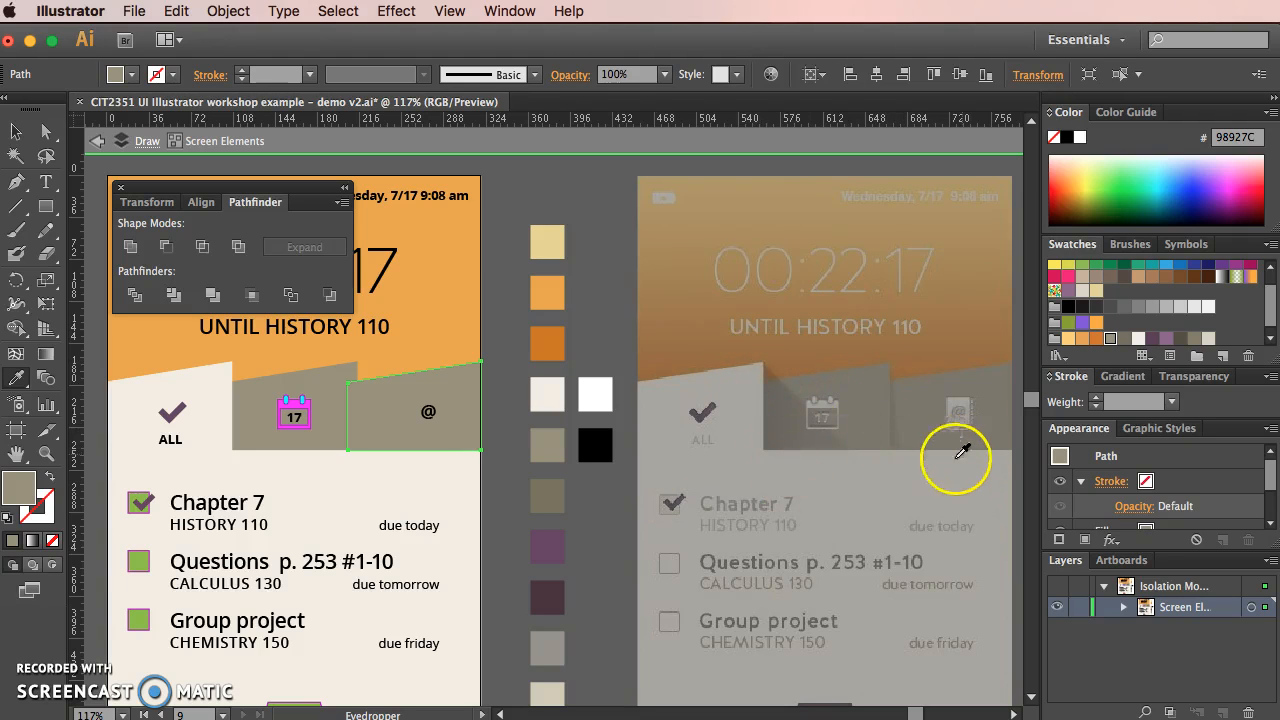
click(17, 131)
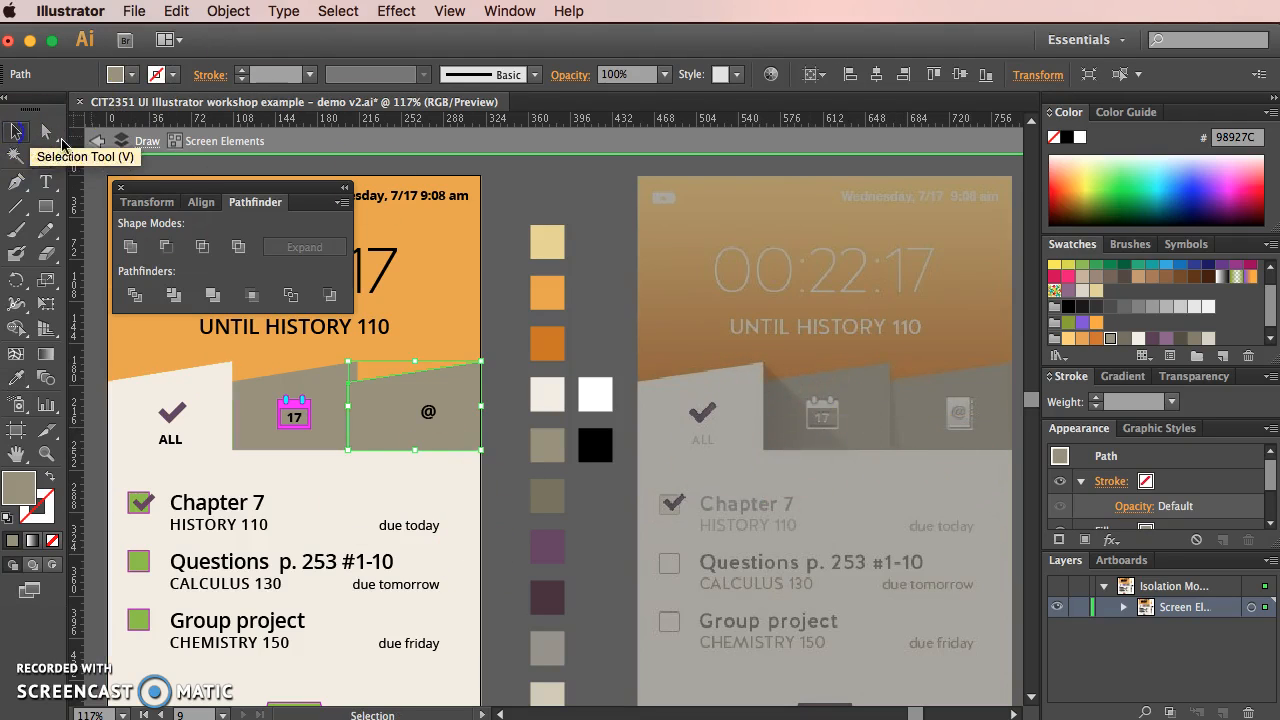
click(576, 187)
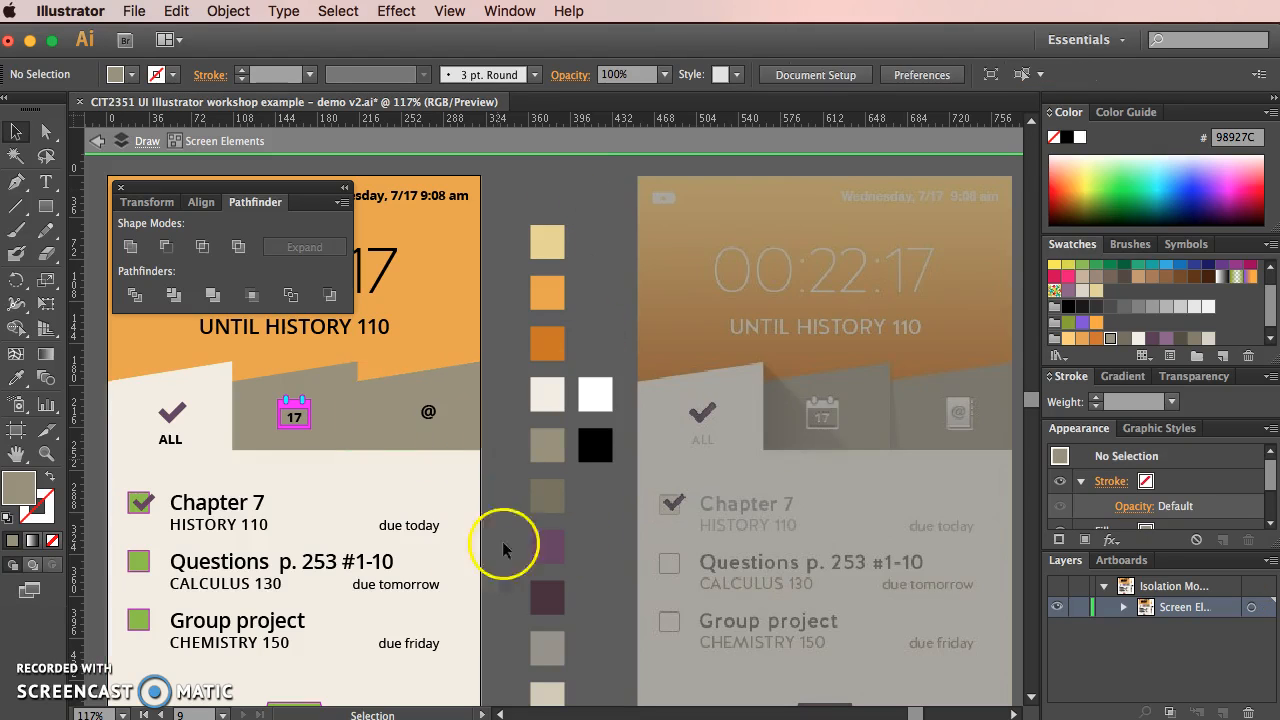
Step: Colour the task list text grey 6A665A, sampled from the reference's "Questions p. 253 #1-10" text
click(287, 545)
click(17, 378)
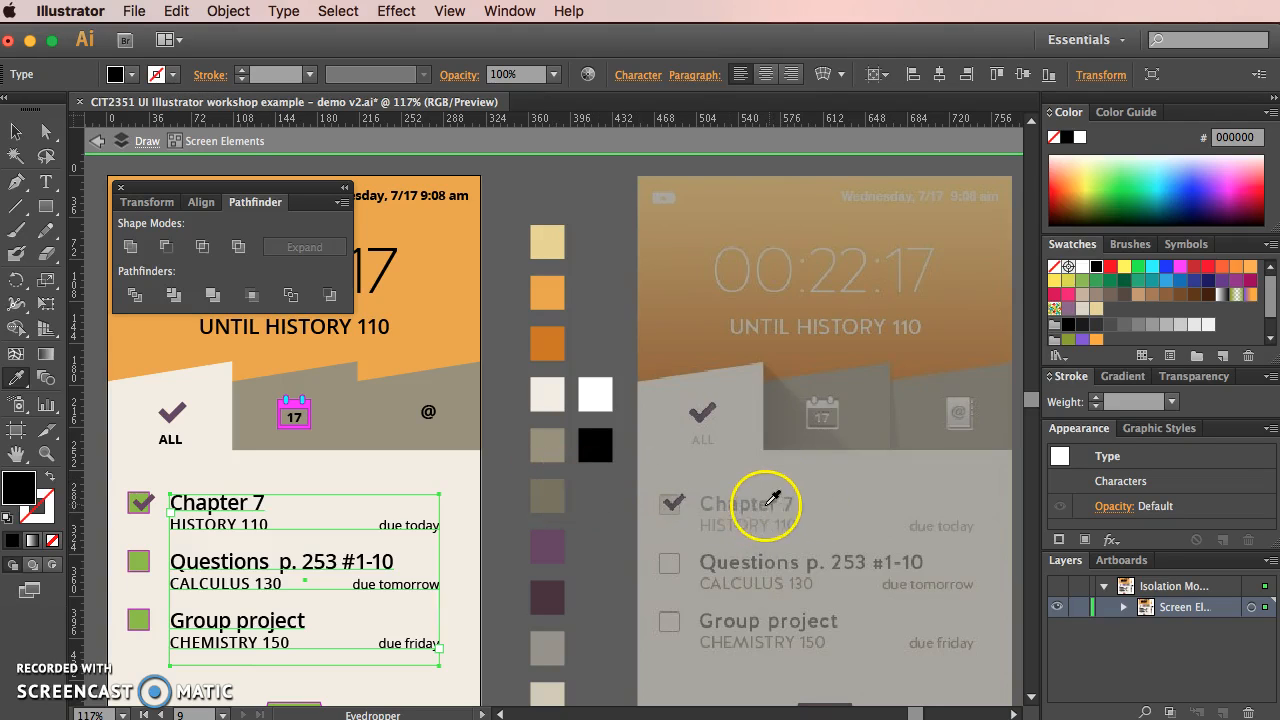
click(753, 561)
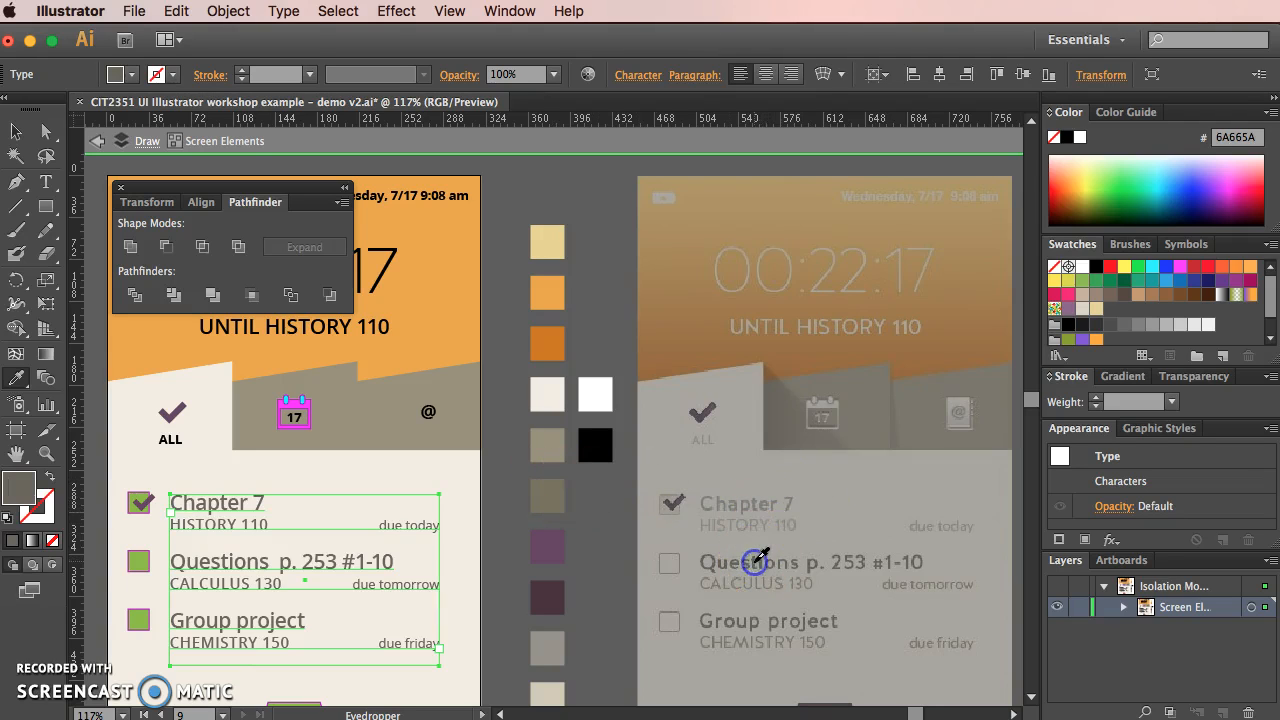